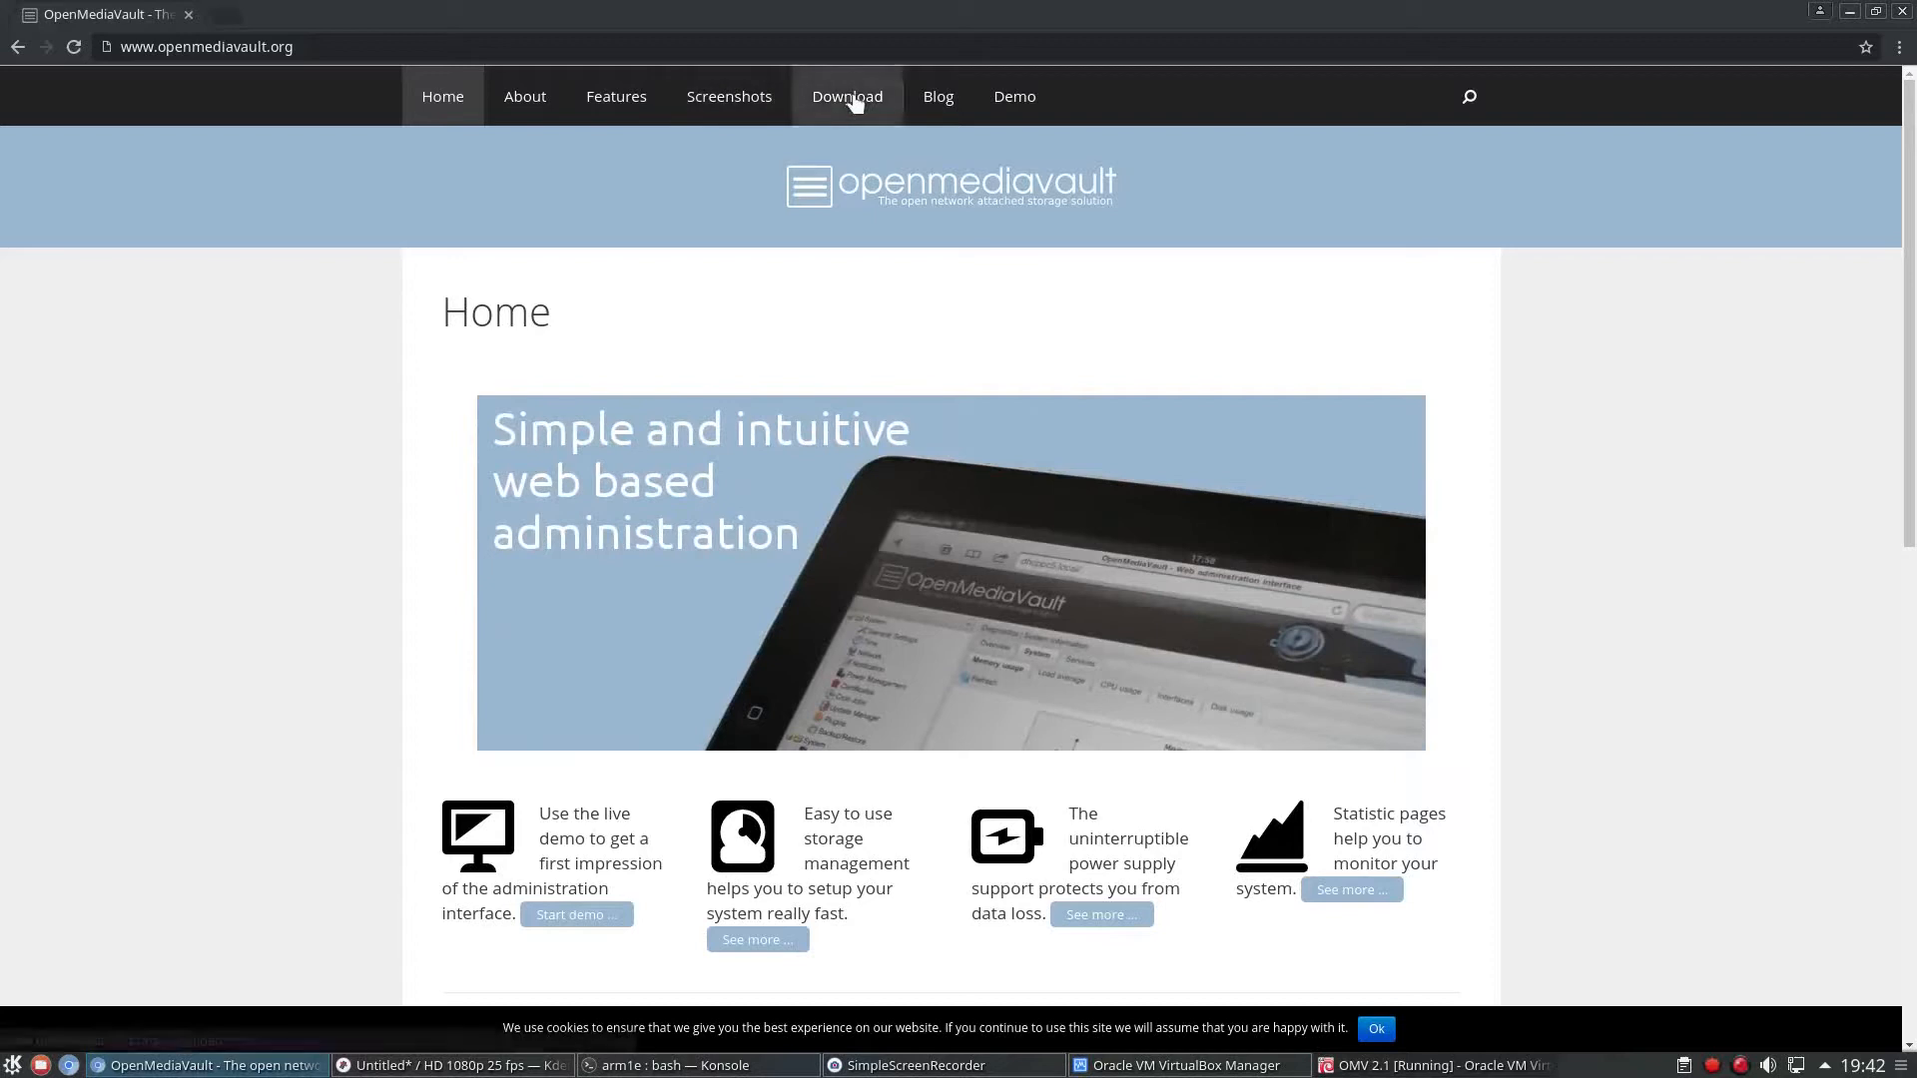
Open the 2.1 release folder among the OpenMediaVault installation images on SourceForge, starting from the project's download page.
{"action": "left_click", "coordinate": [856, 104]}
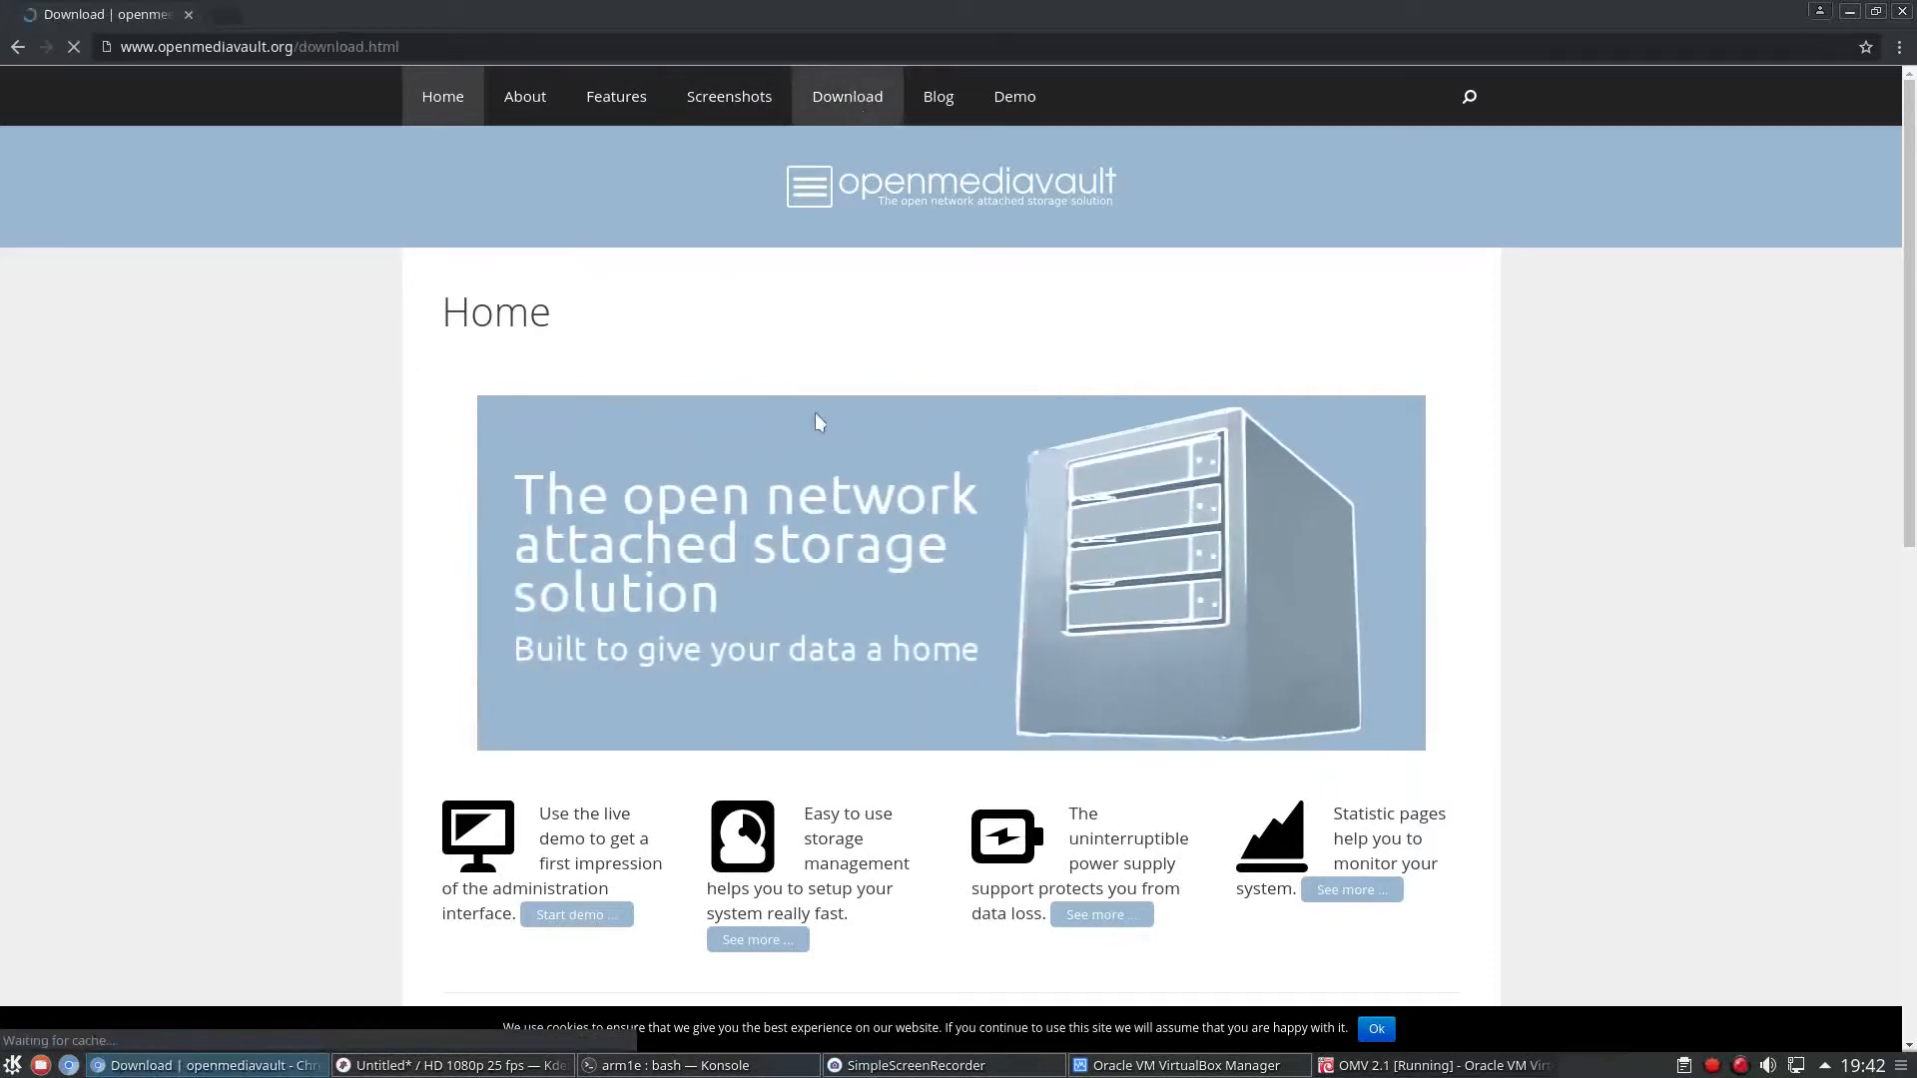
{"action": "scroll", "coordinate": [550, 335], "scroll_direction": "down", "scroll_amount": 1}
{"action": "scroll", "coordinate": [550, 334], "scroll_direction": "down", "scroll_amount": 4}
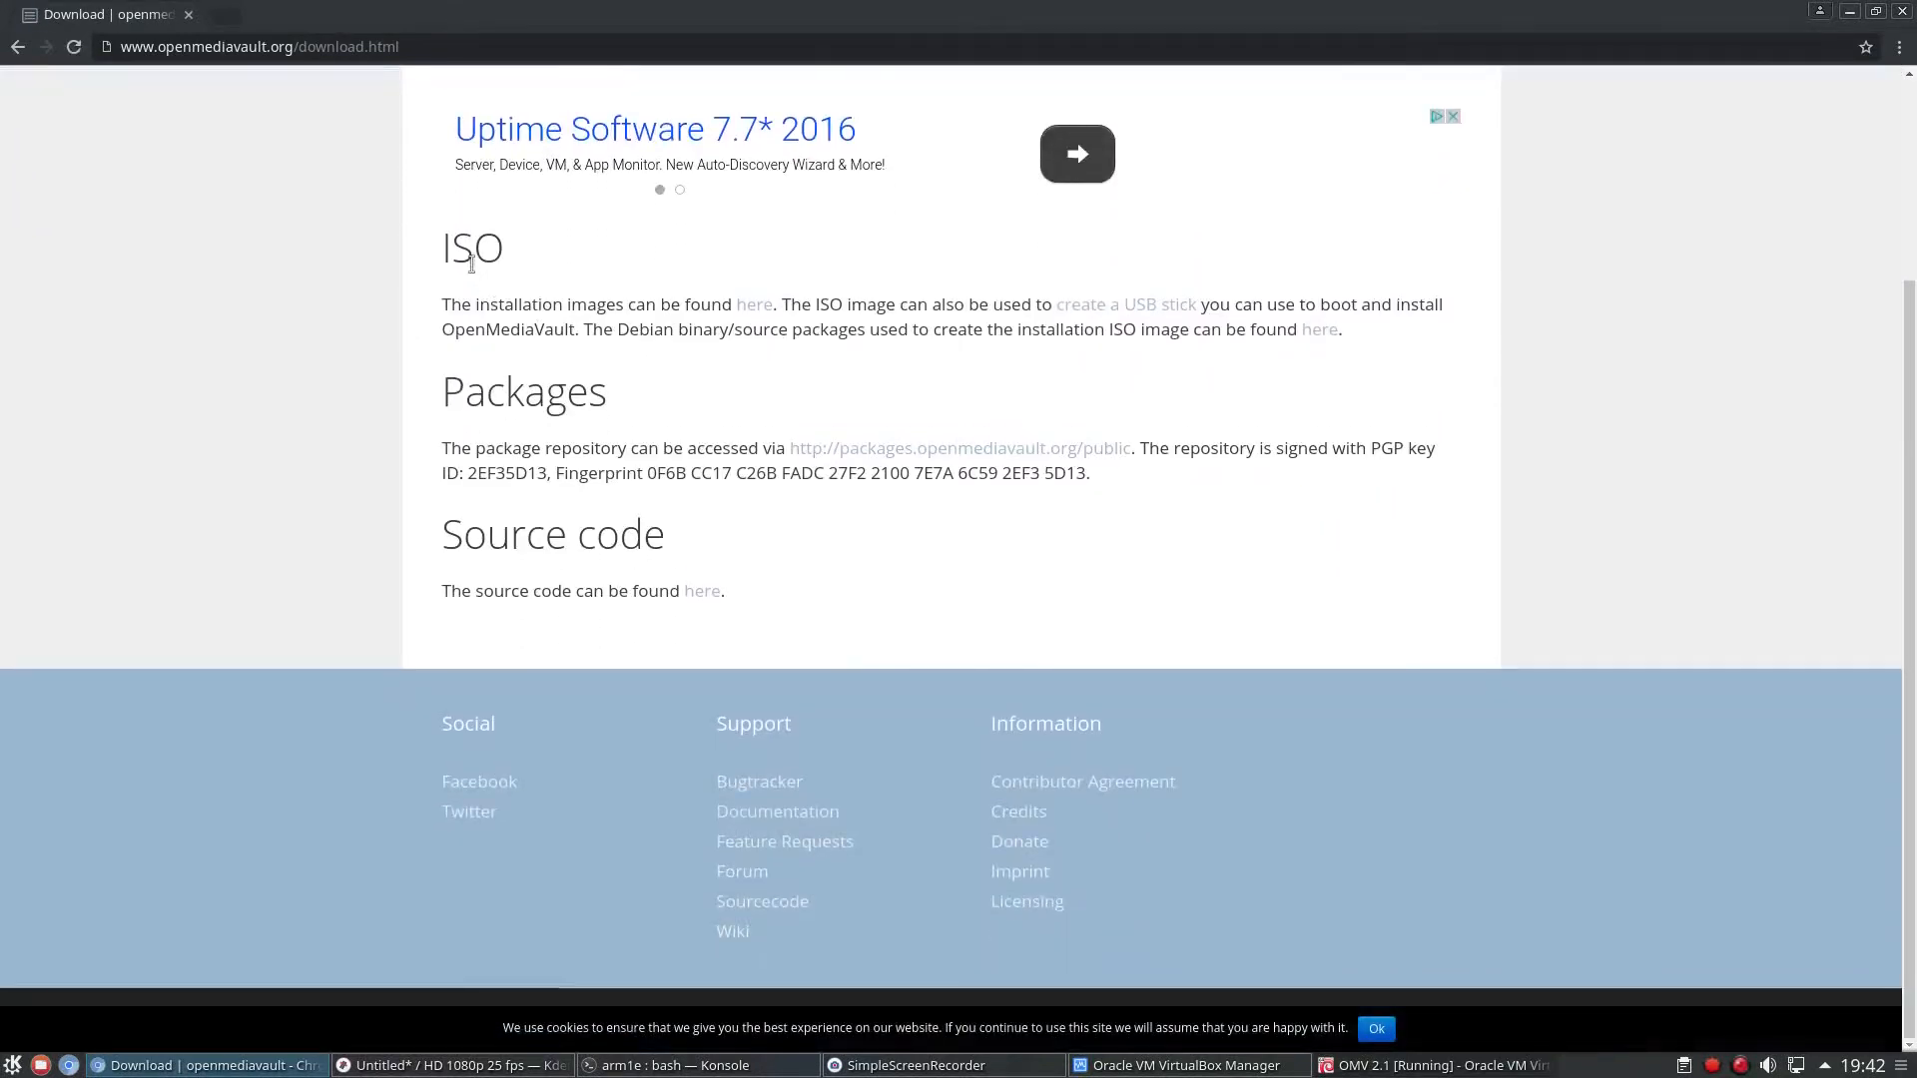
{"action": "left_click", "coordinate": [754, 307]}
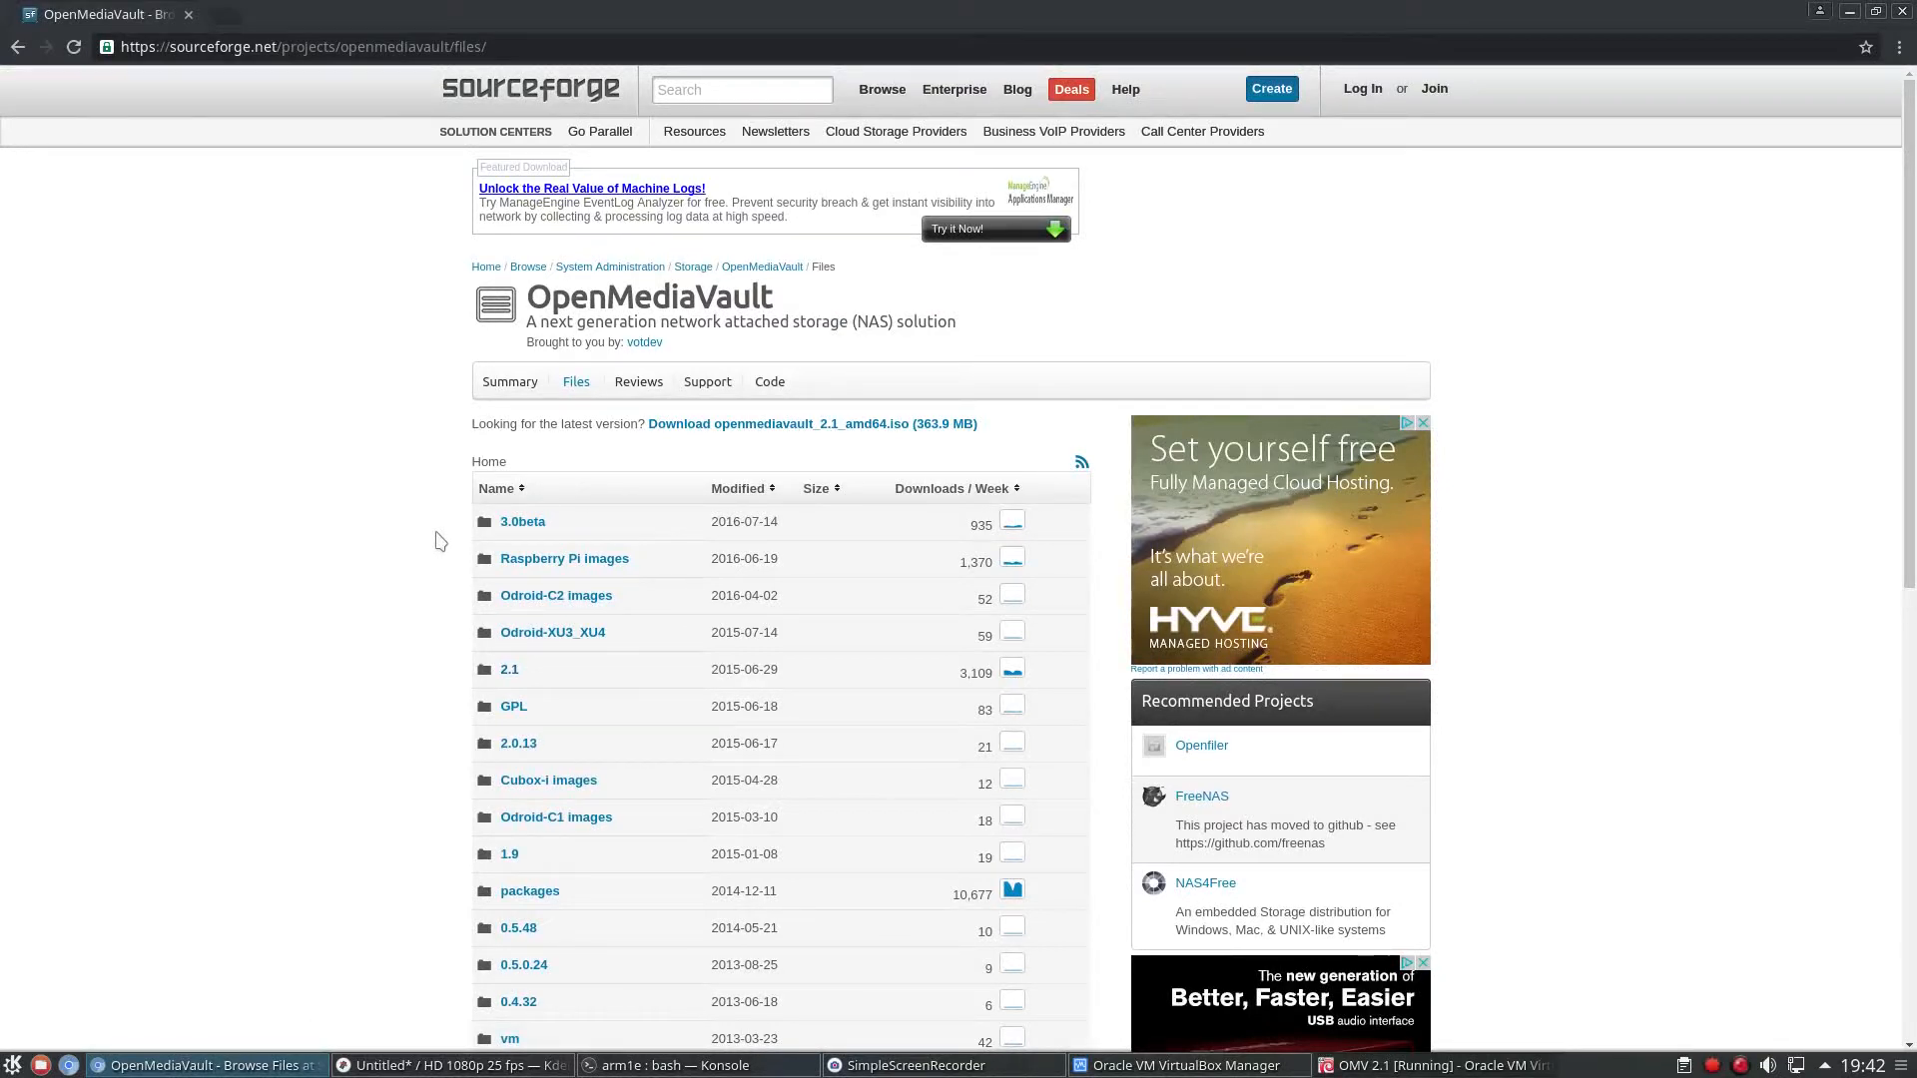
{"action": "scroll", "coordinate": [429, 639], "scroll_direction": "down", "scroll_amount": 1}
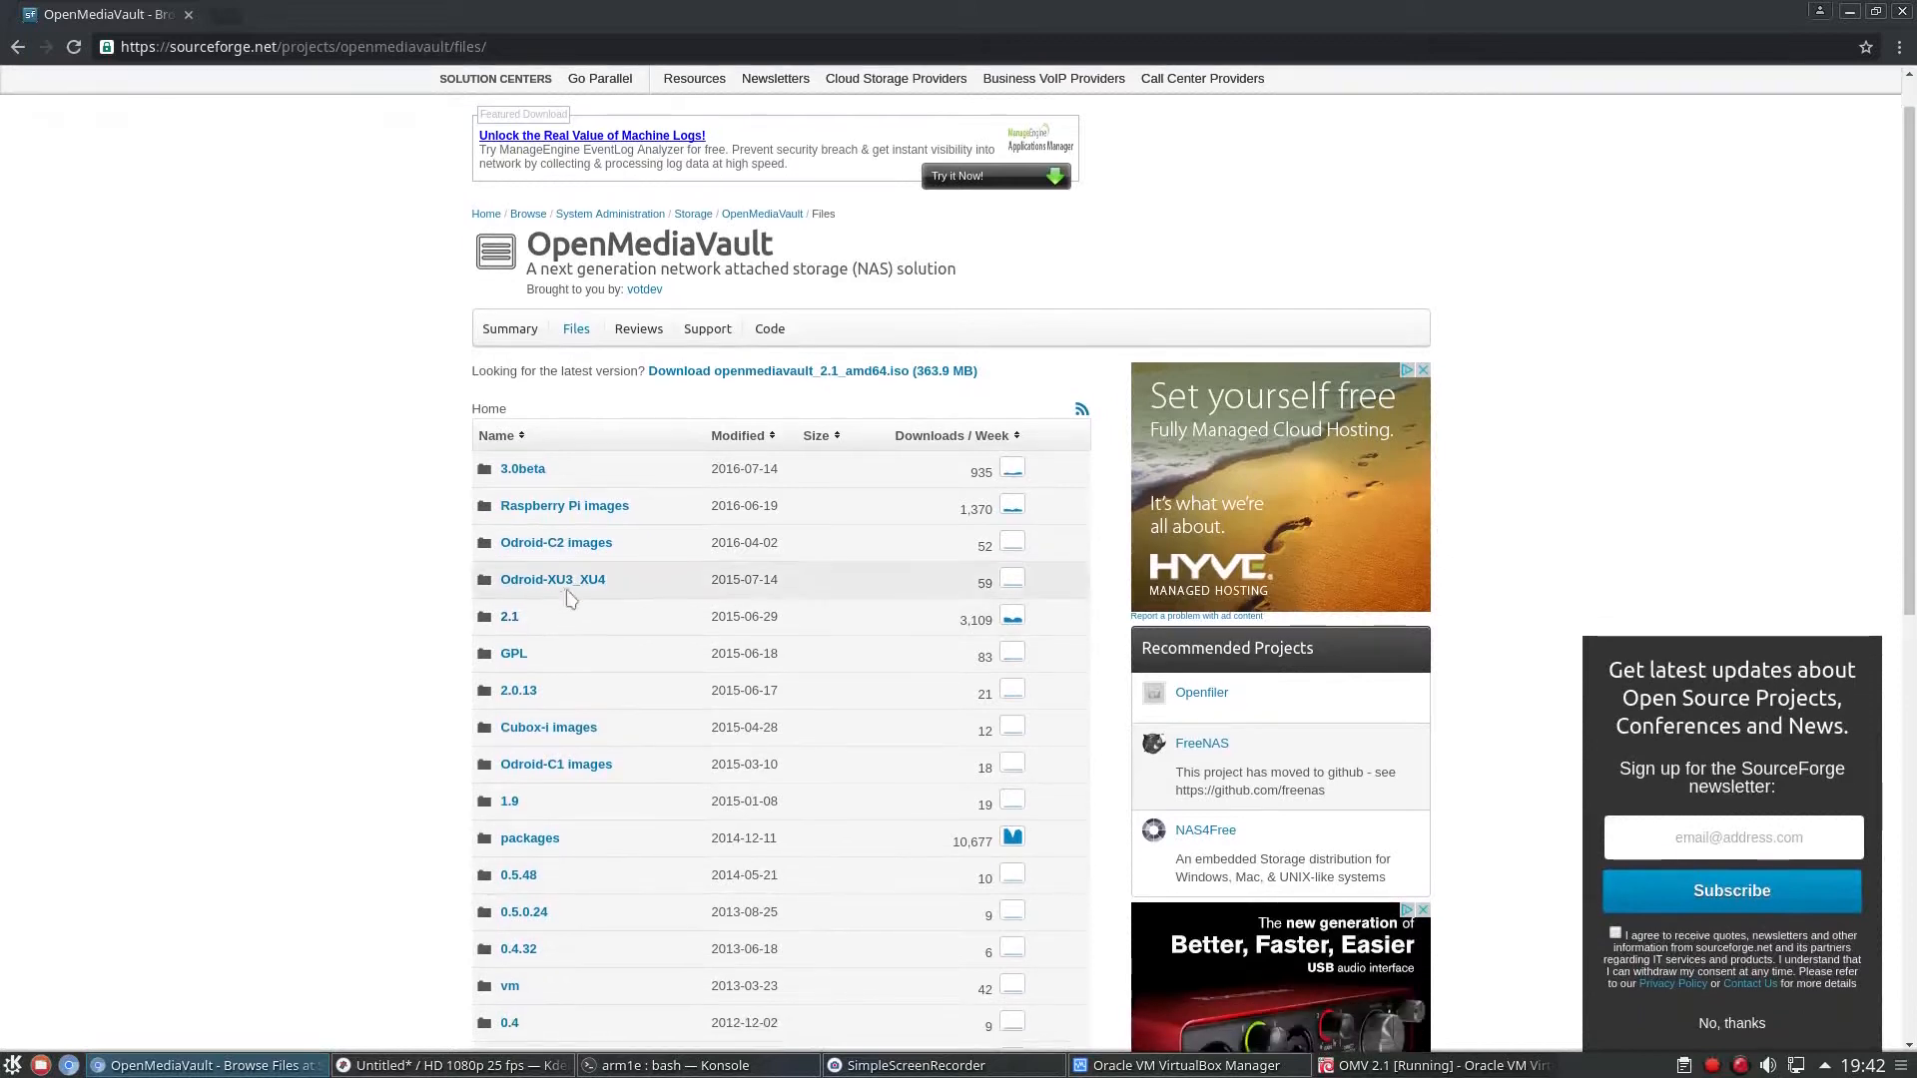
{"action": "left_click", "coordinate": [509, 618]}
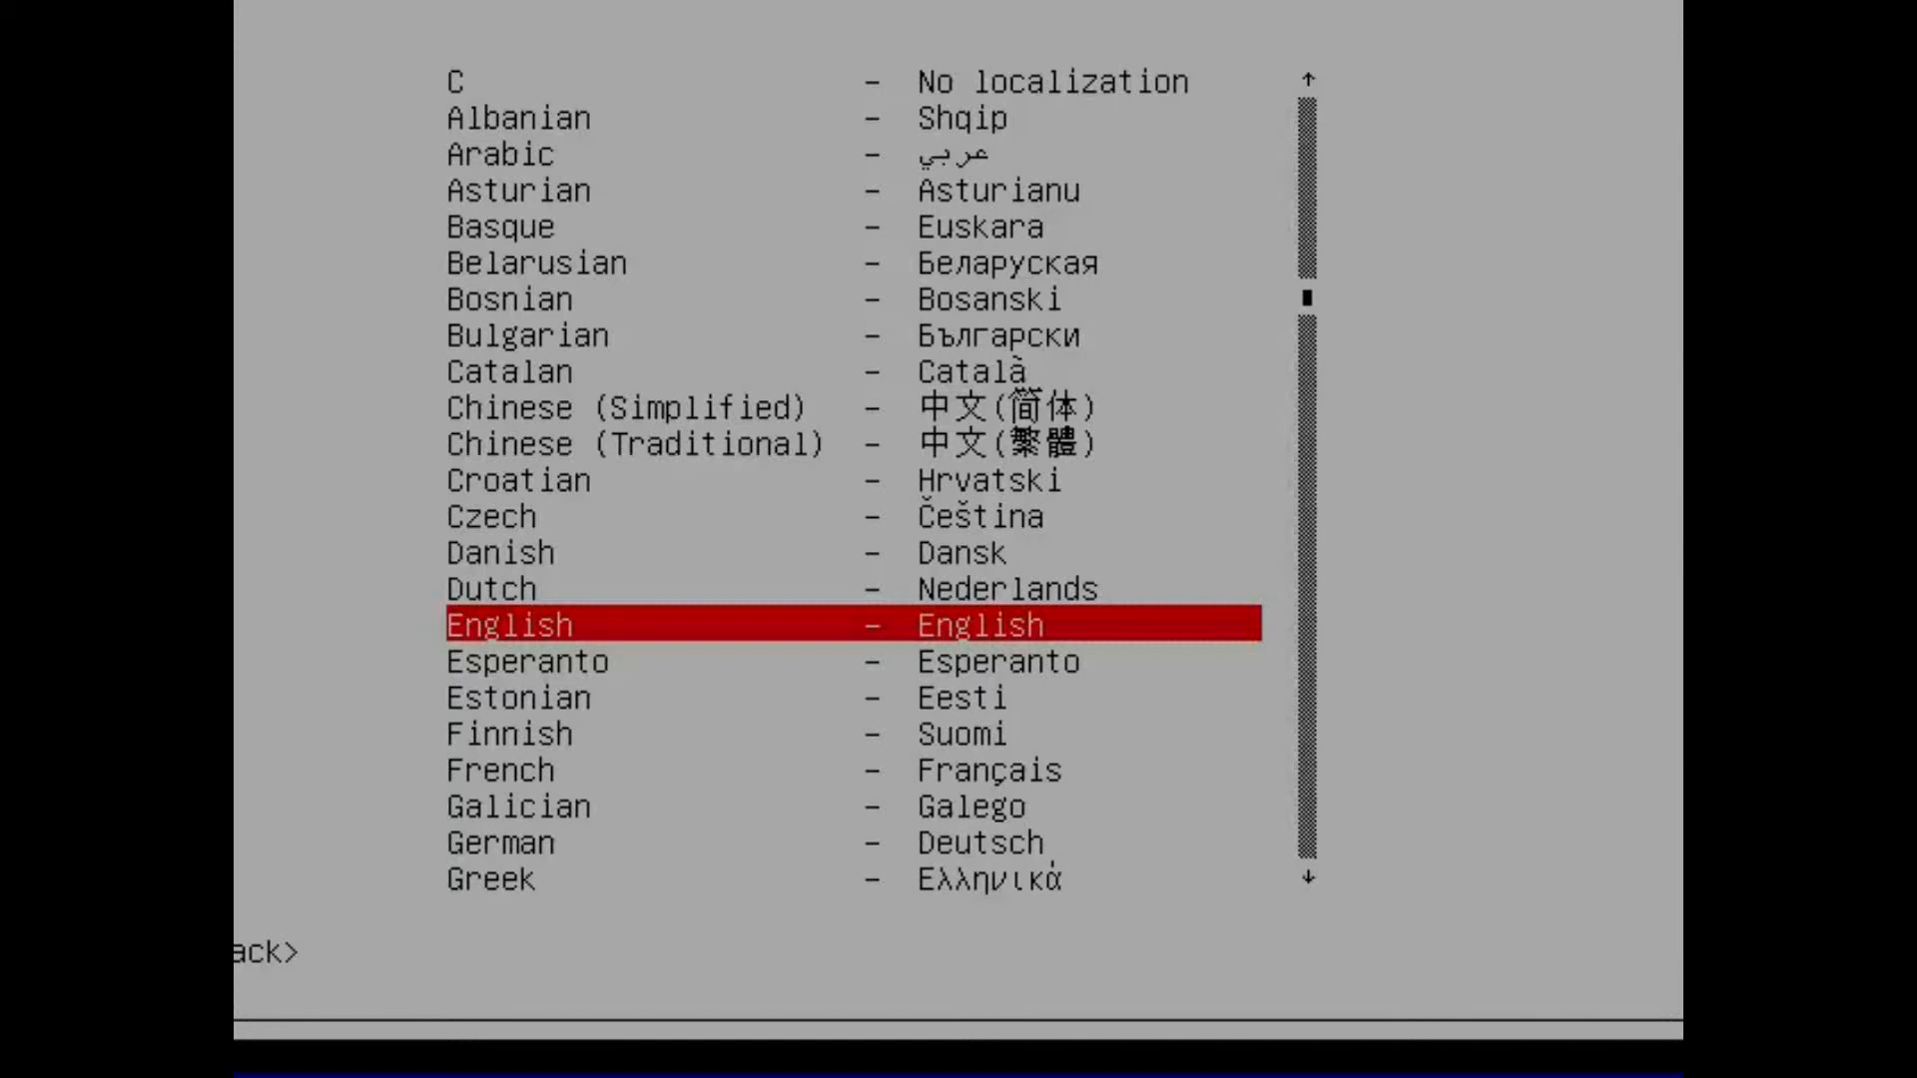
Set the installer language to English, the location to United Kingdom and the keymap to British English.
{"action": "key", "text": "Return"}
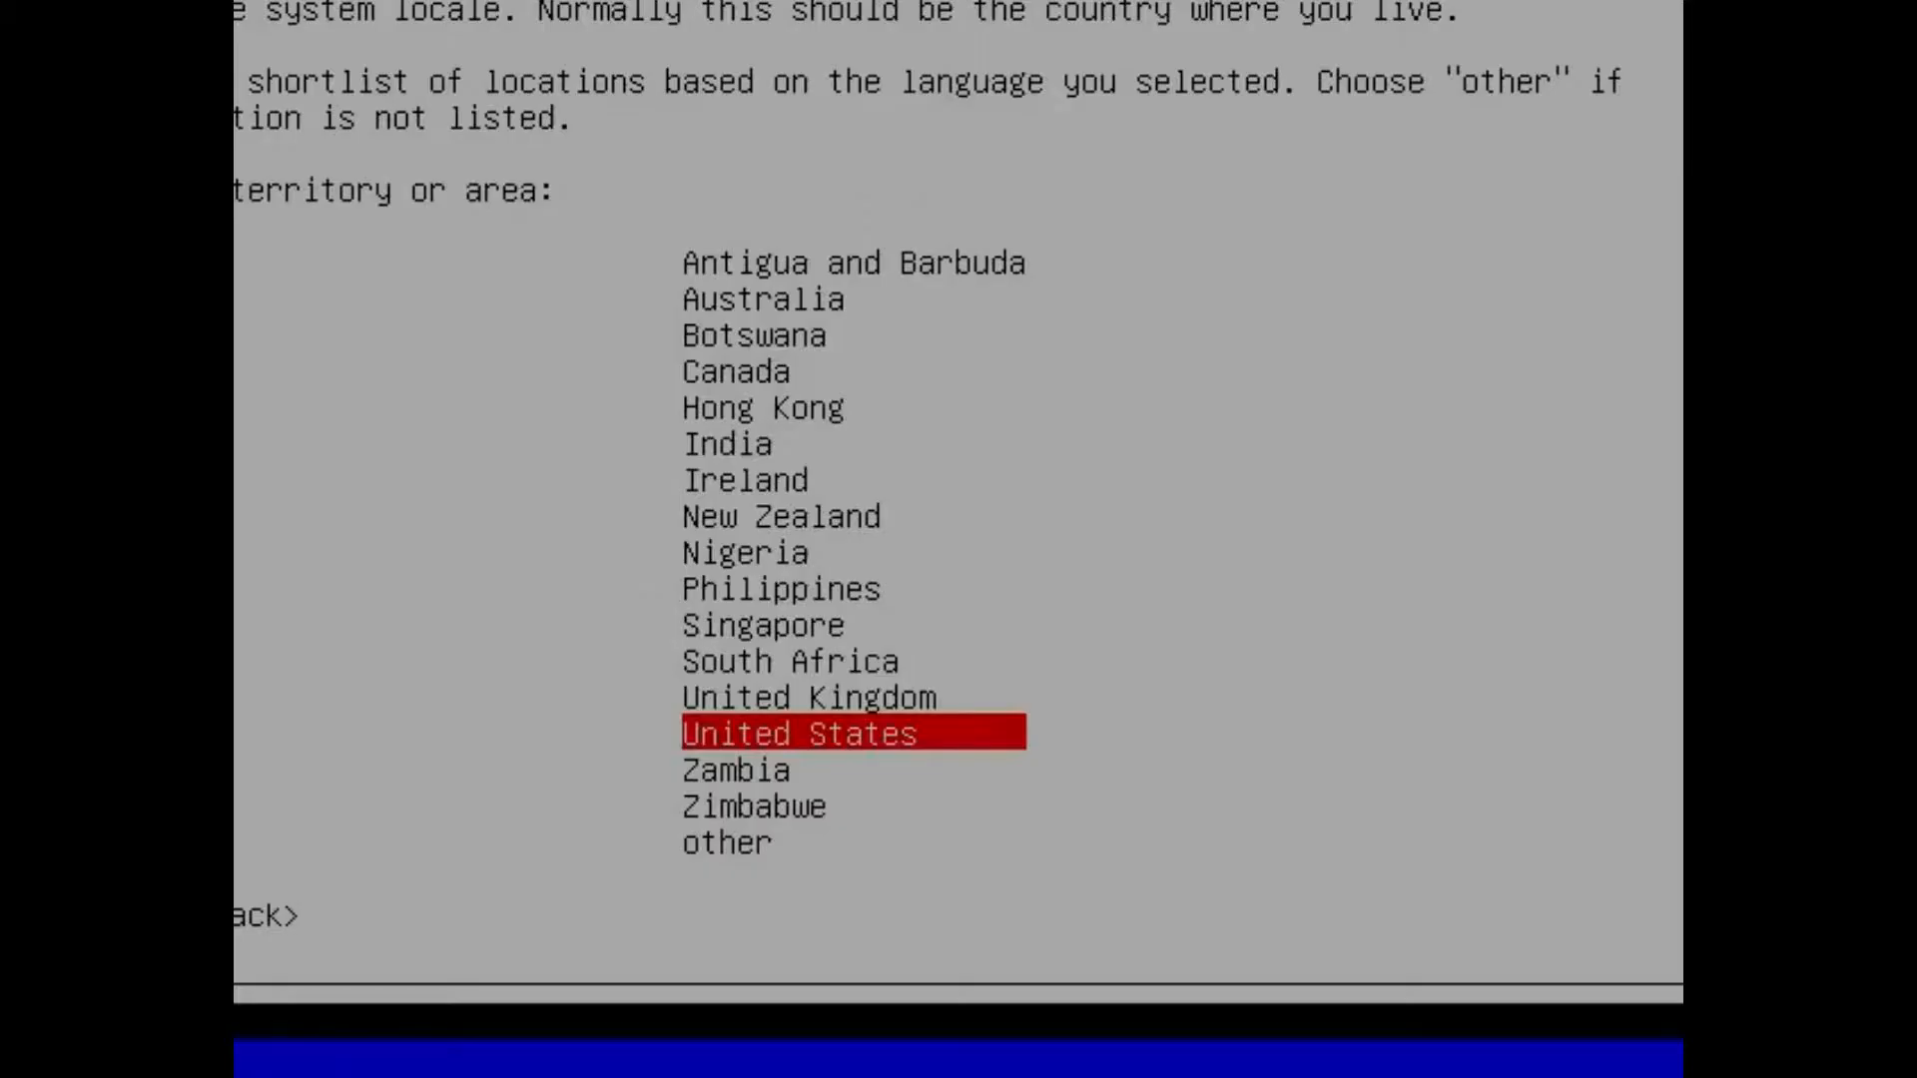
{"action": "key", "text": "Up"}
{"action": "key", "text": "Return"}
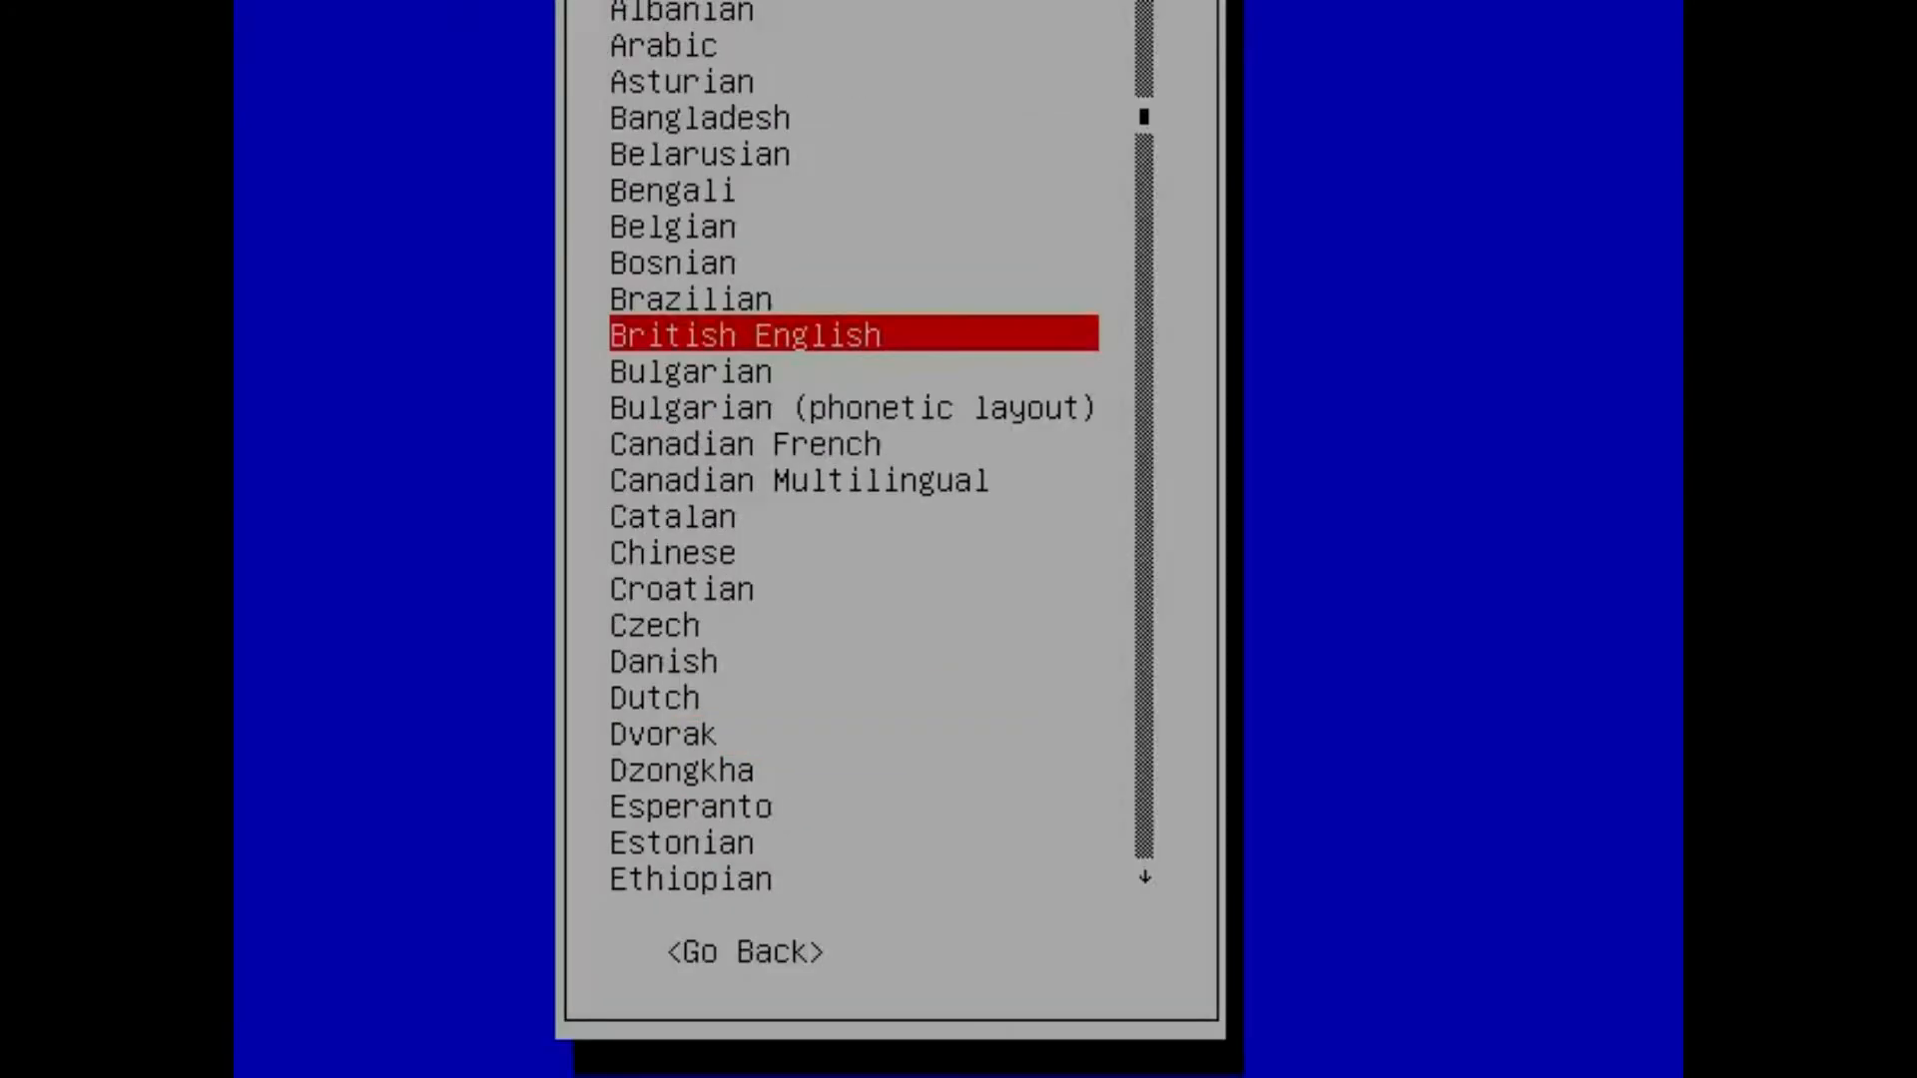
{"action": "key", "text": "Return"}
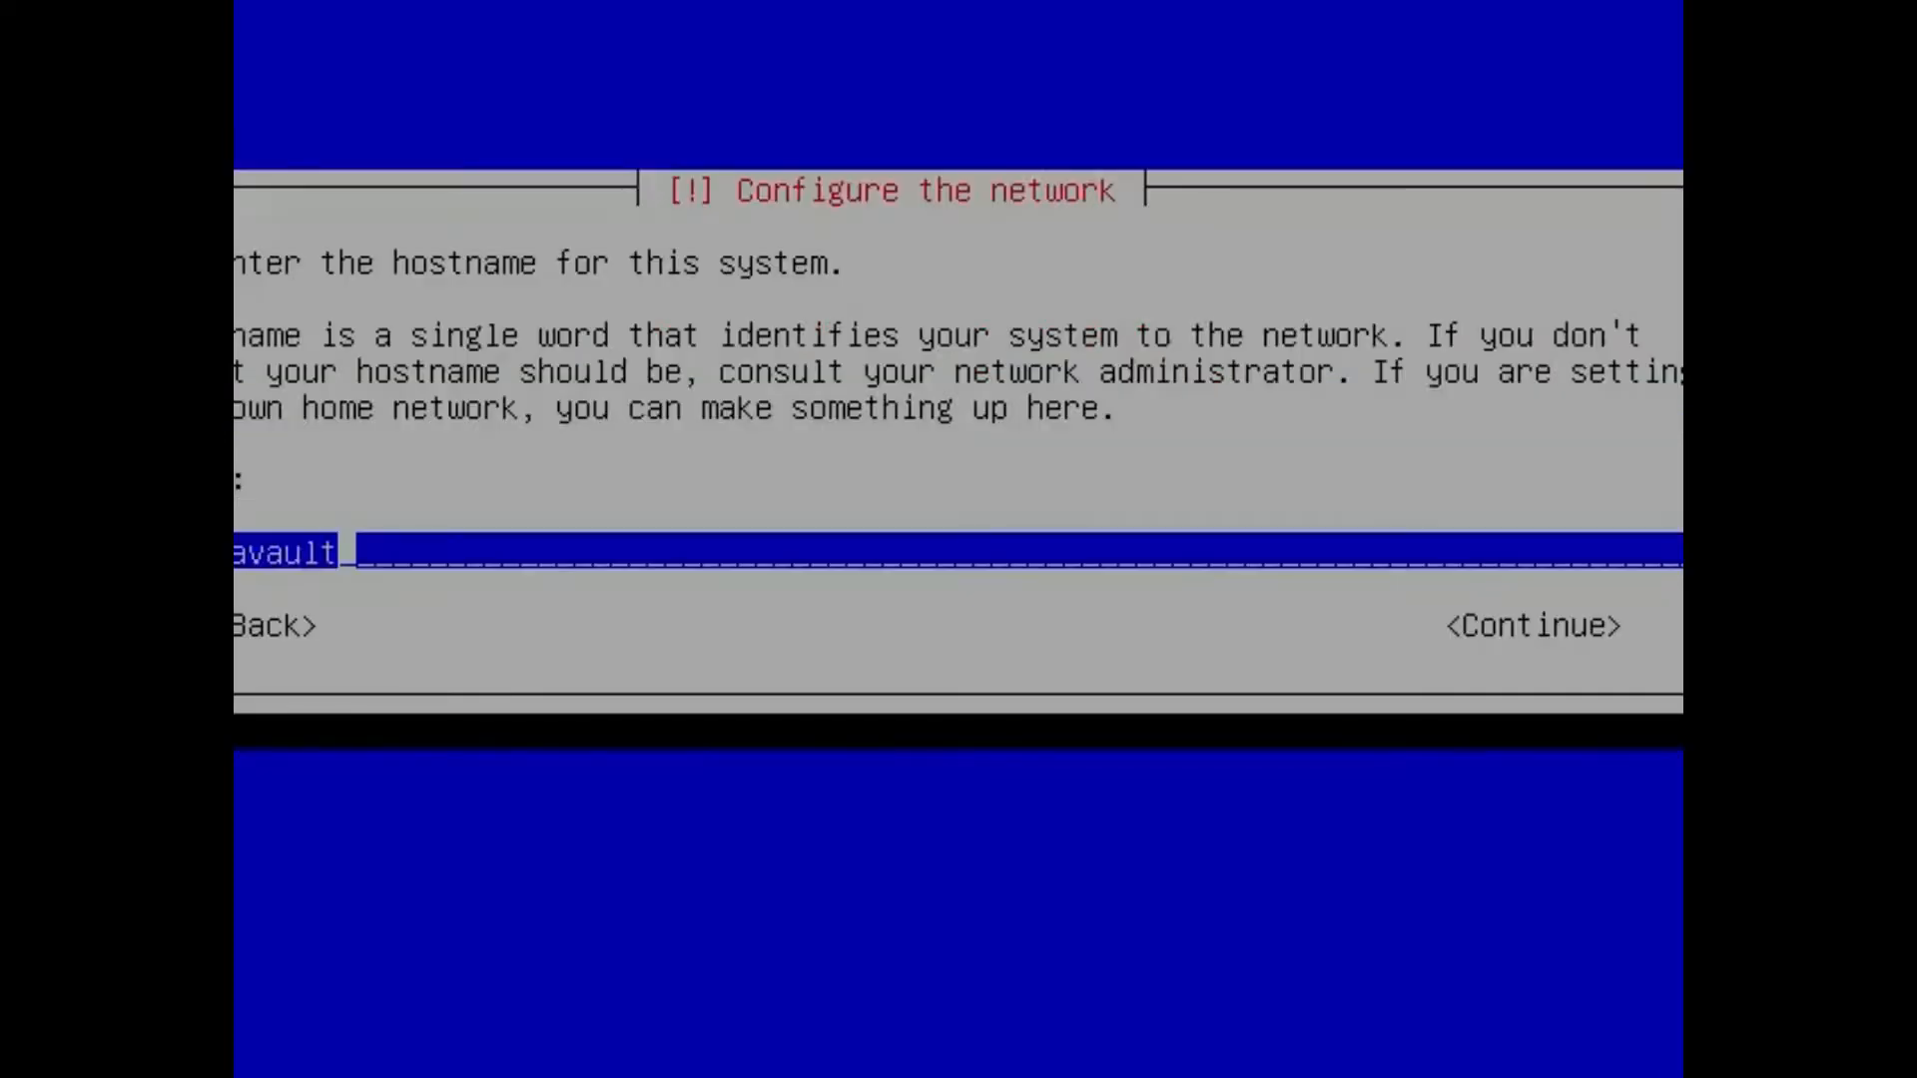
Replace the default hostname with OMV-VBOX and leave the domain name empty.
{"action": "key", "text": "BackSpace"}
{"action": "key", "text": "BackSpace"}
{"action": "key", "text": "BackSpace"}
{"action": "key", "text": "BackSpace"}
{"action": "key", "text": "BackSpace"}
{"action": "key", "text": "BackSpace"}
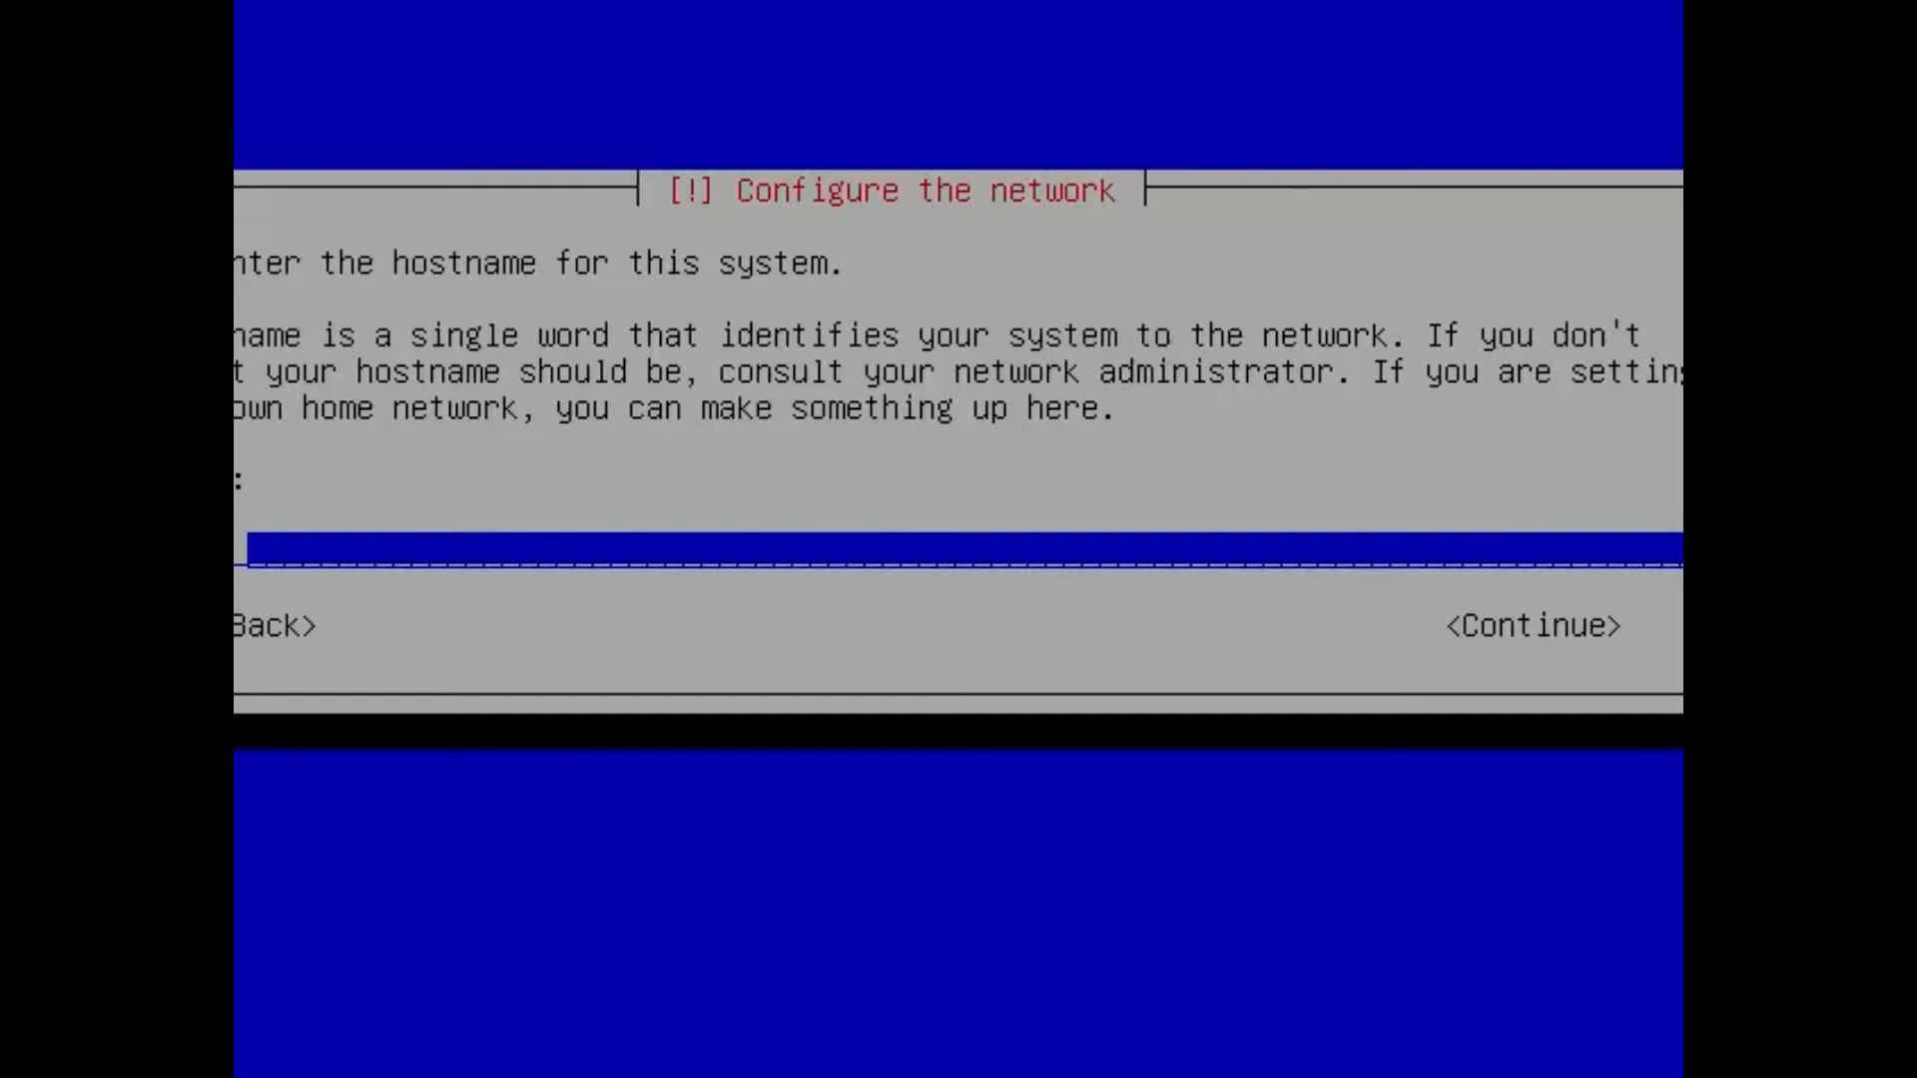
{"action": "key", "text": "Return"}
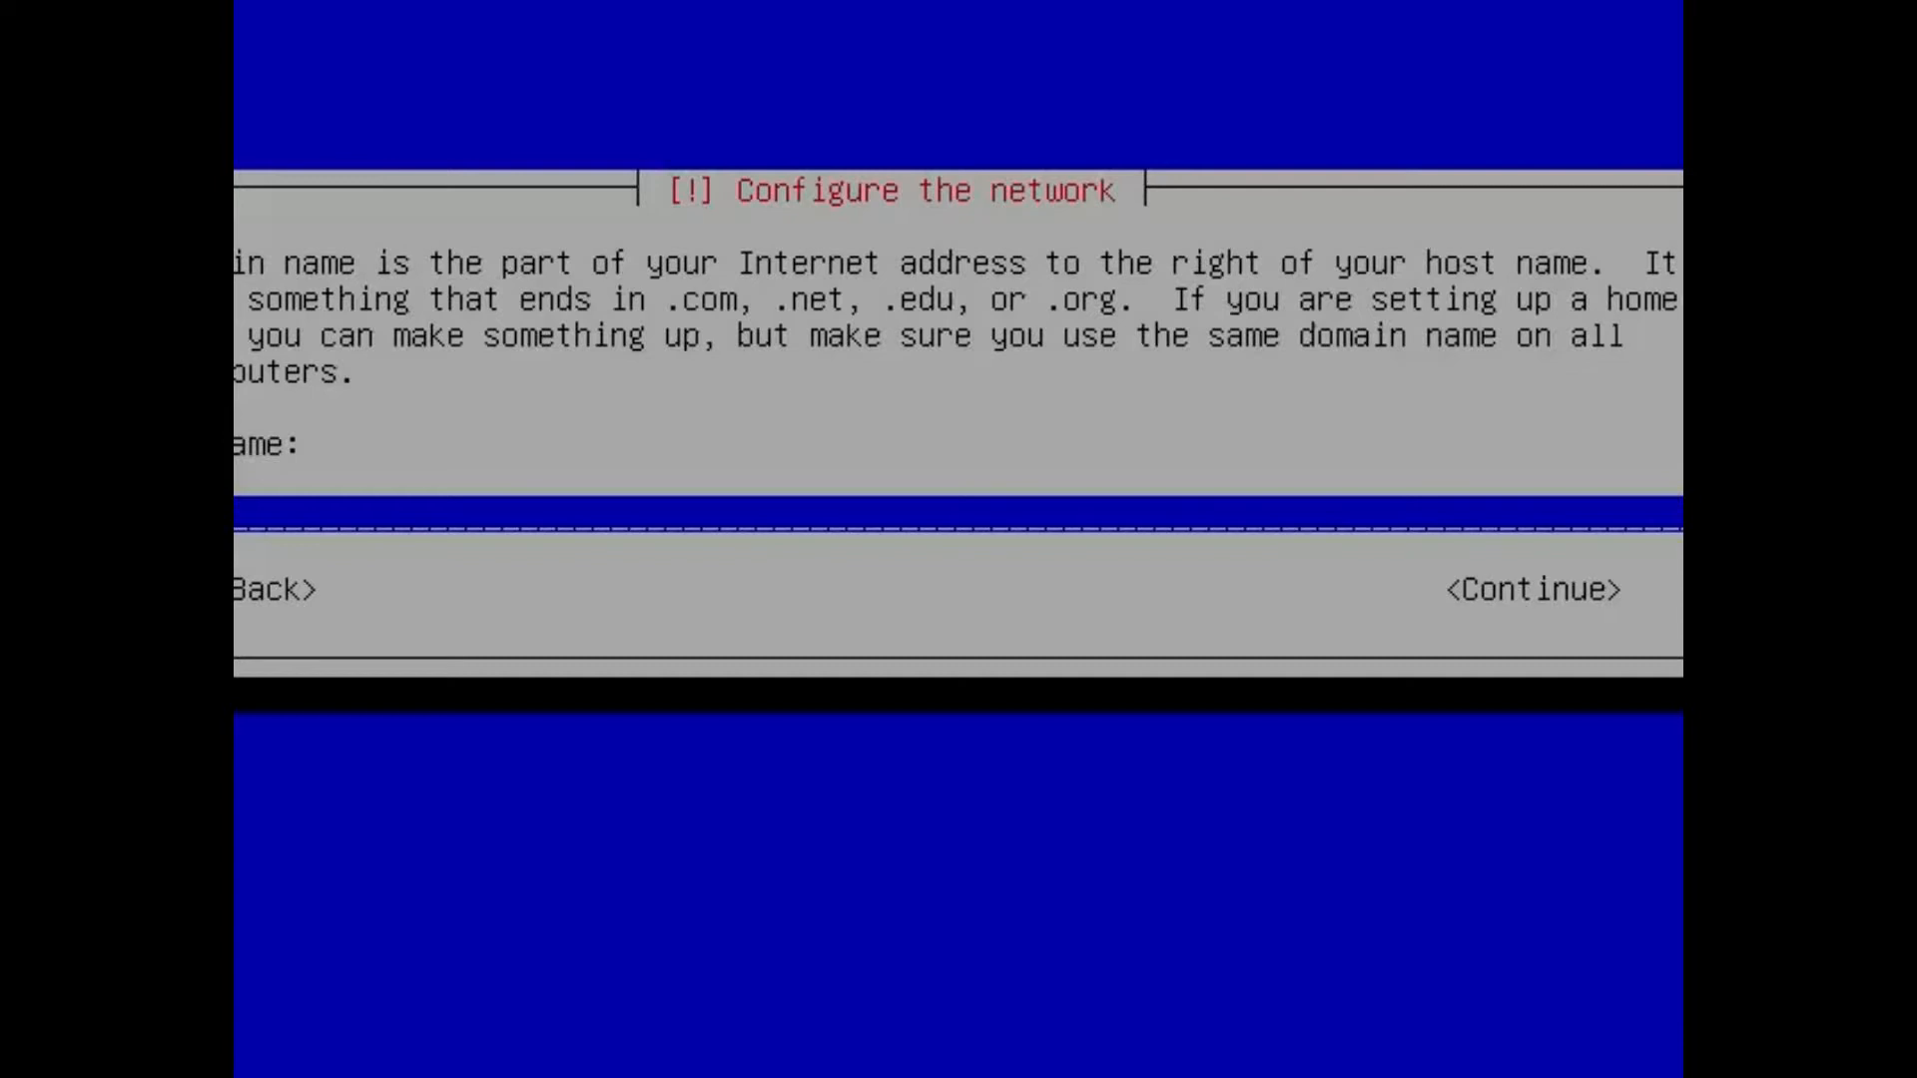
{"action": "type", "text": "om"}
{"action": "key", "text": "BackSpace"}
{"action": "key", "text": "BackSpace"}
{"action": "key", "text": "Return"}
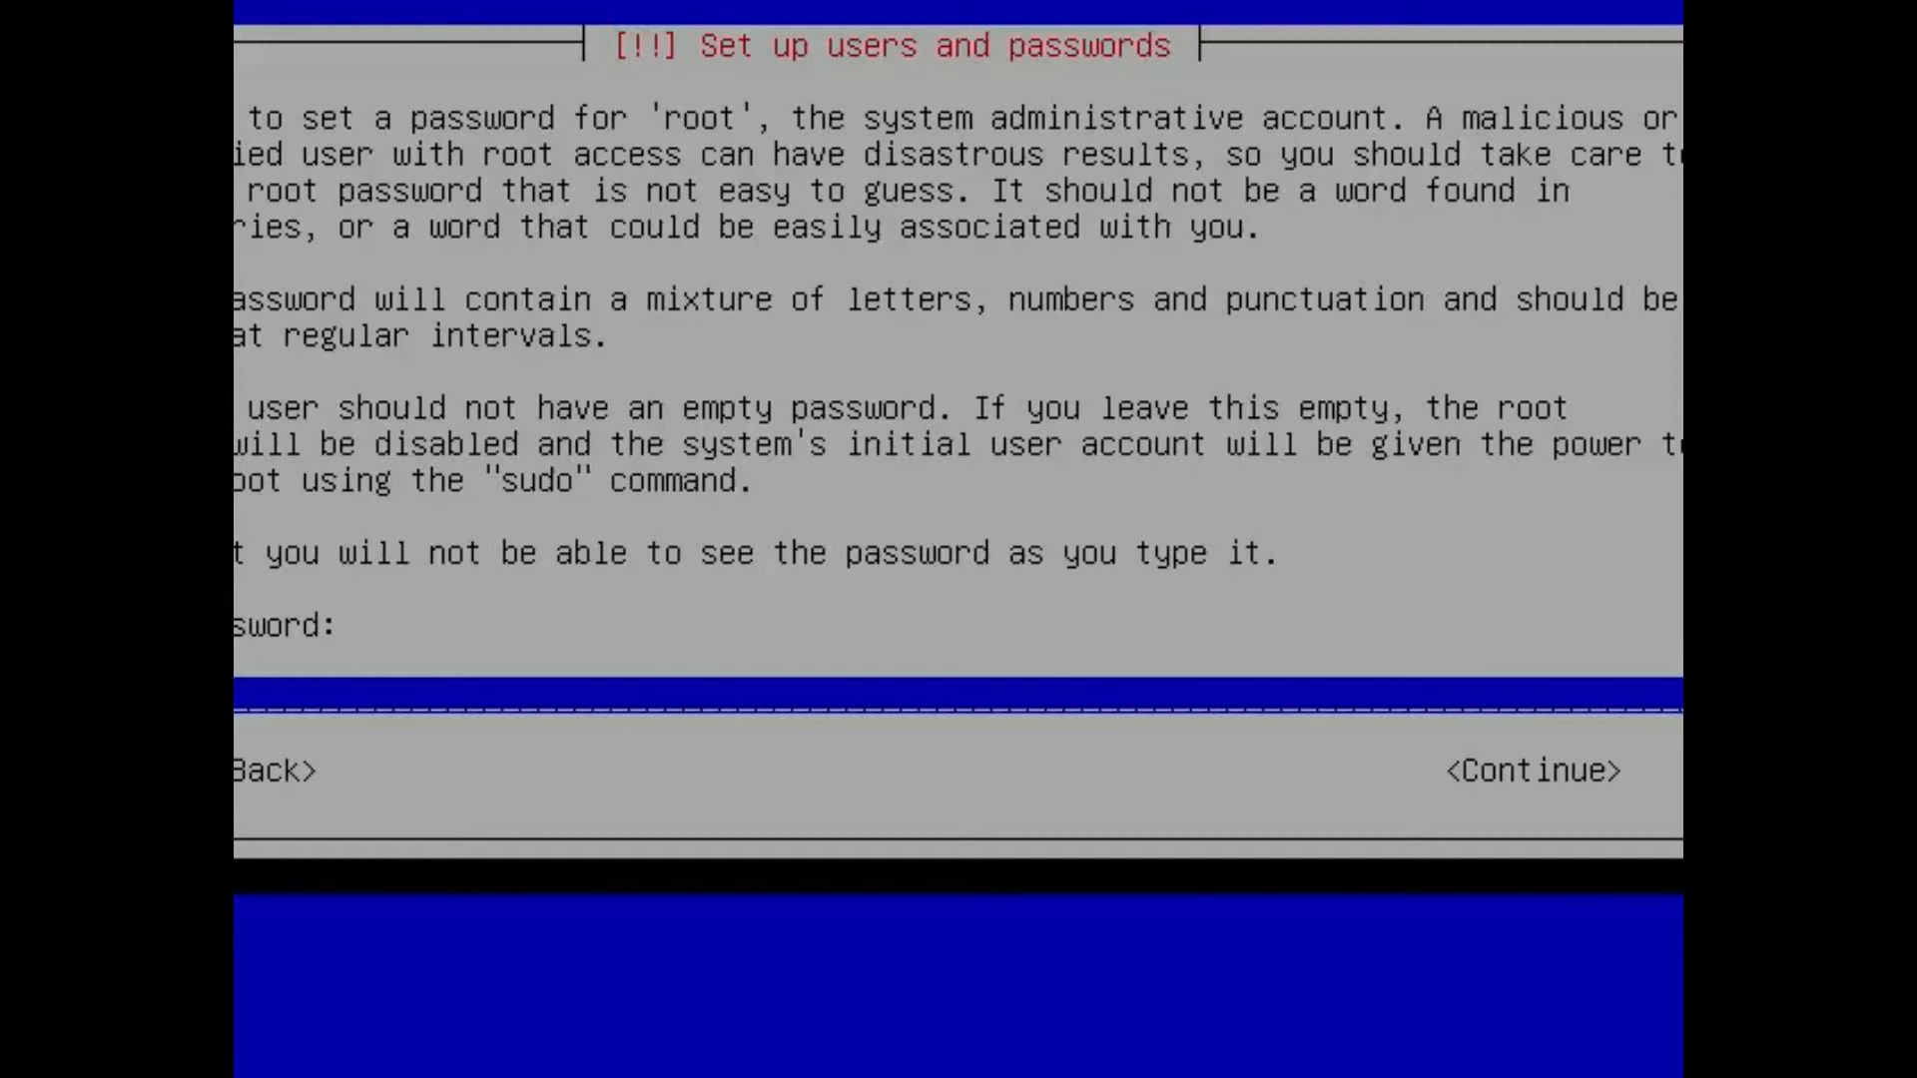
Enter the root password and repeat it for verification.
{"action": "key", "text": "Return"}
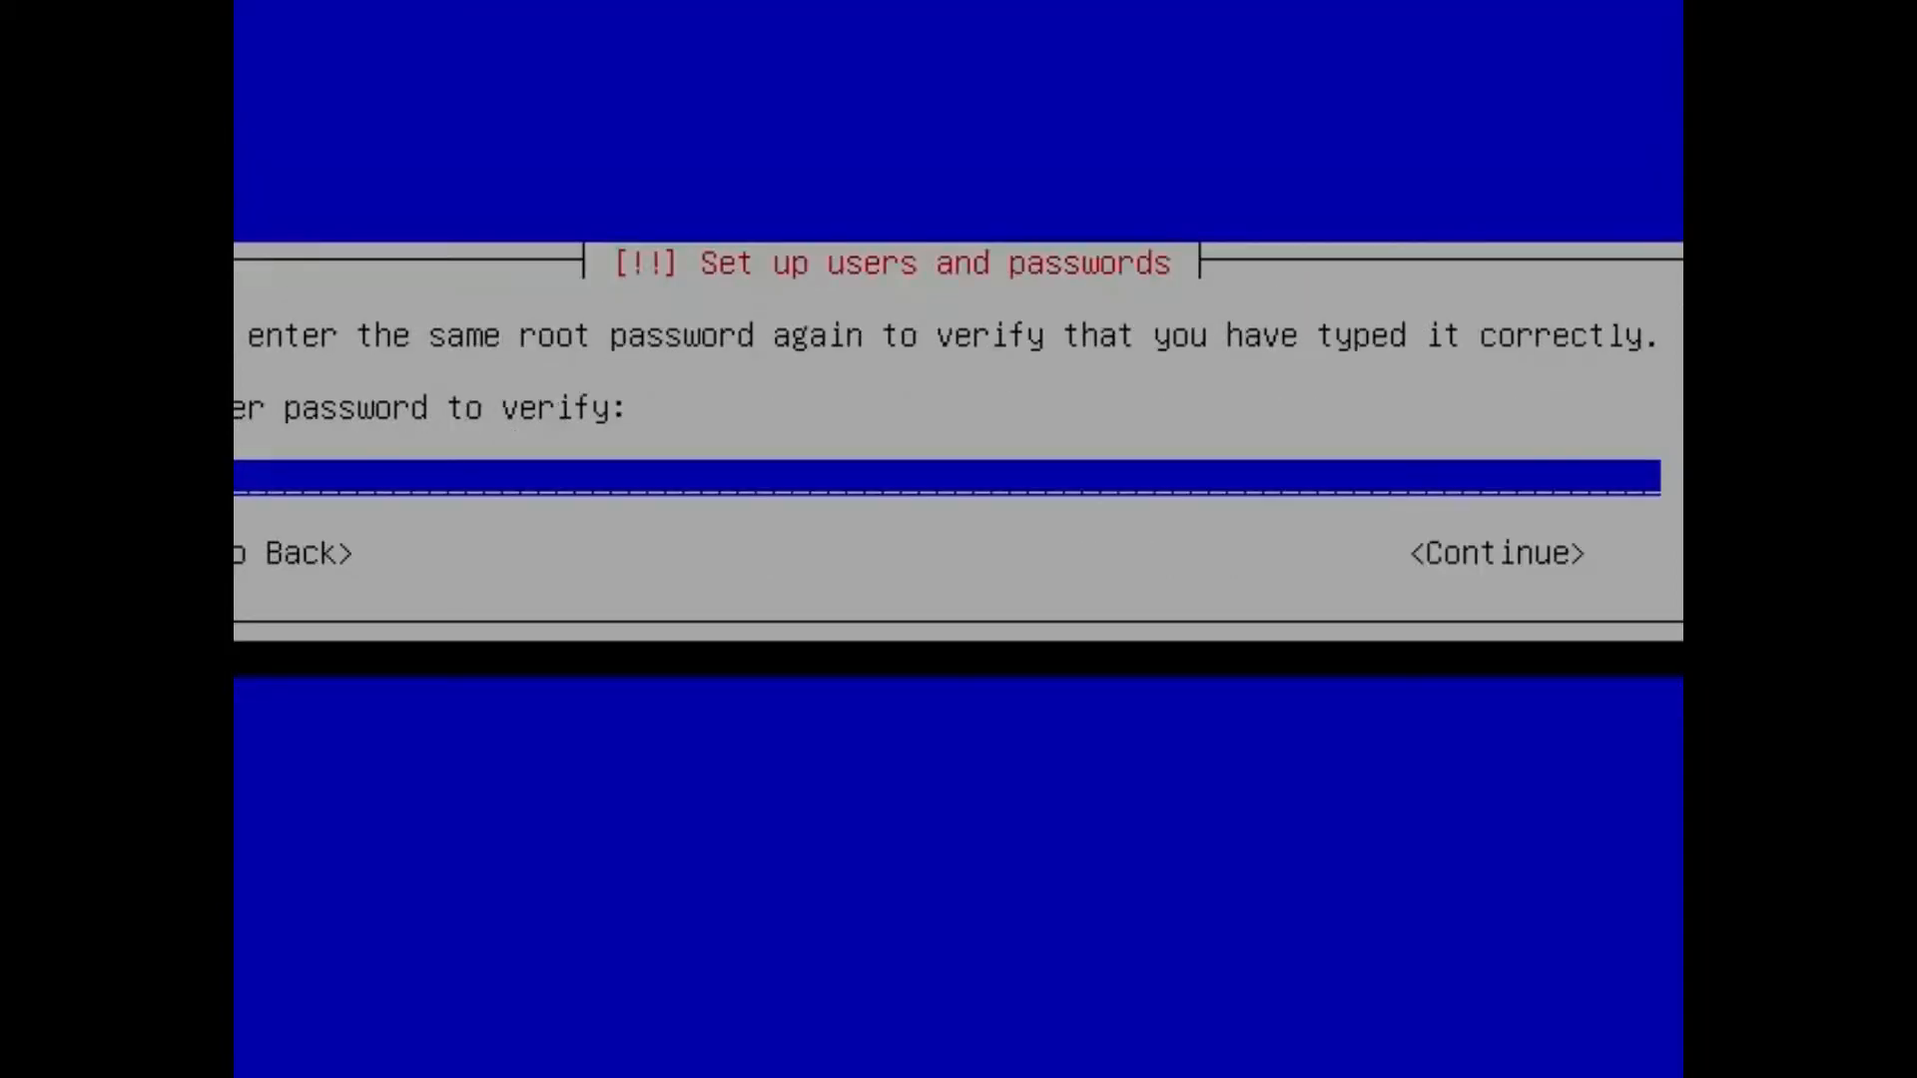
{"action": "key", "text": "Return"}
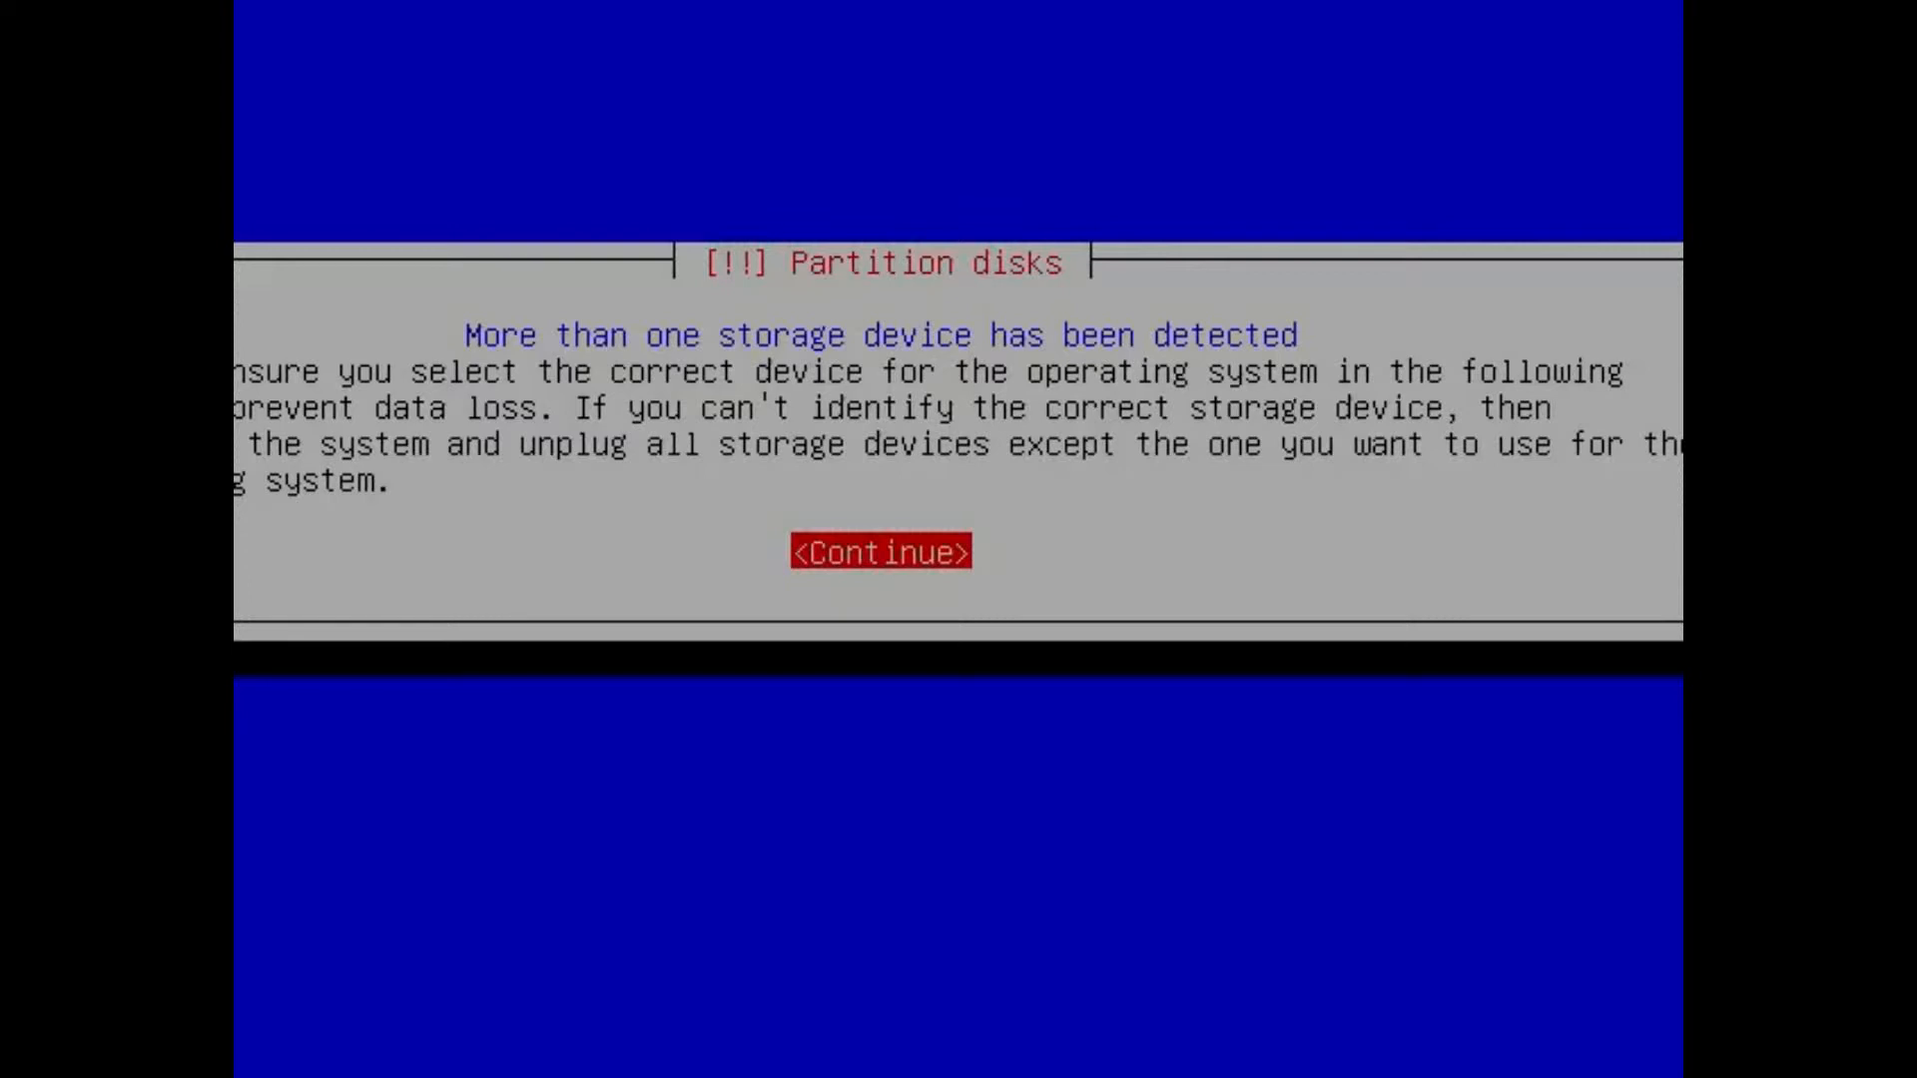
Acknowledge the multiple storage devices notice and choose the 8.6 GB disk SCSI1 (sda) as the disk to partition.
{"action": "key", "text": "Return"}
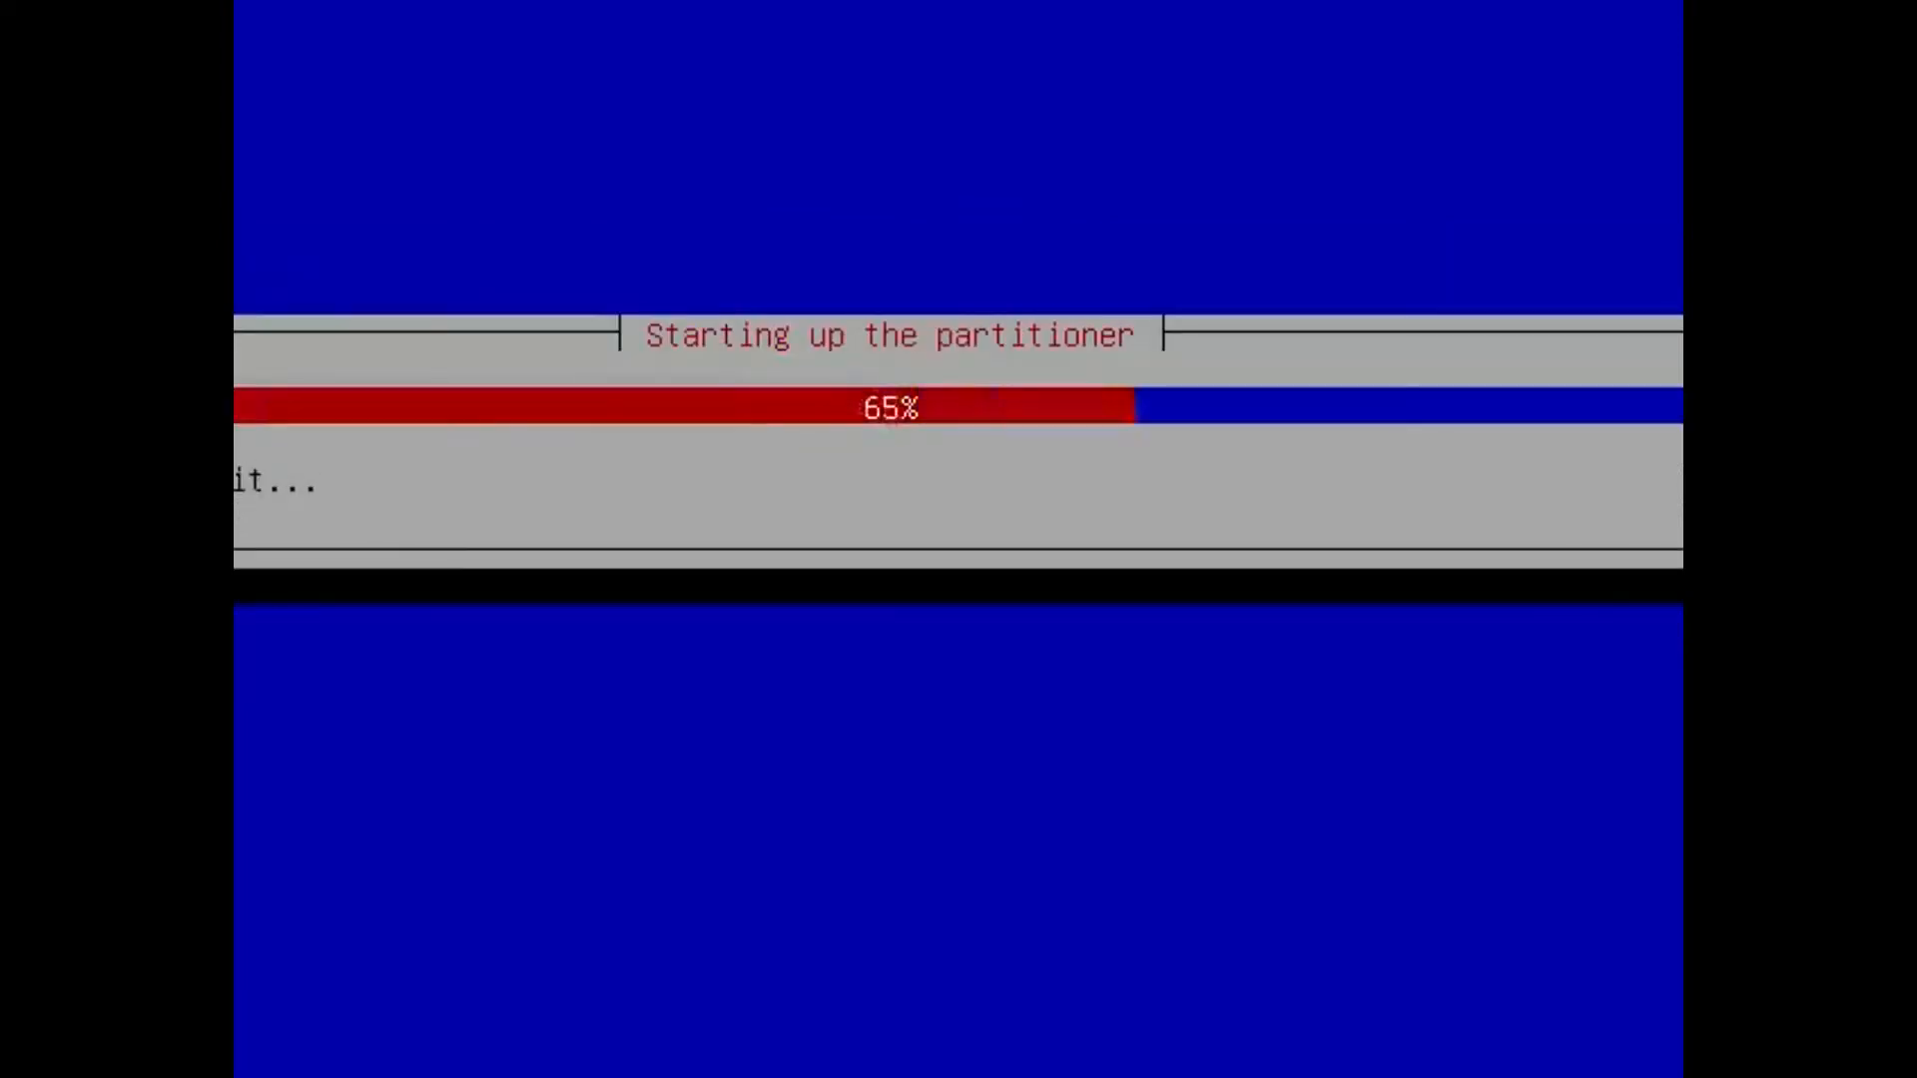
{"action": "key", "text": "Down"}
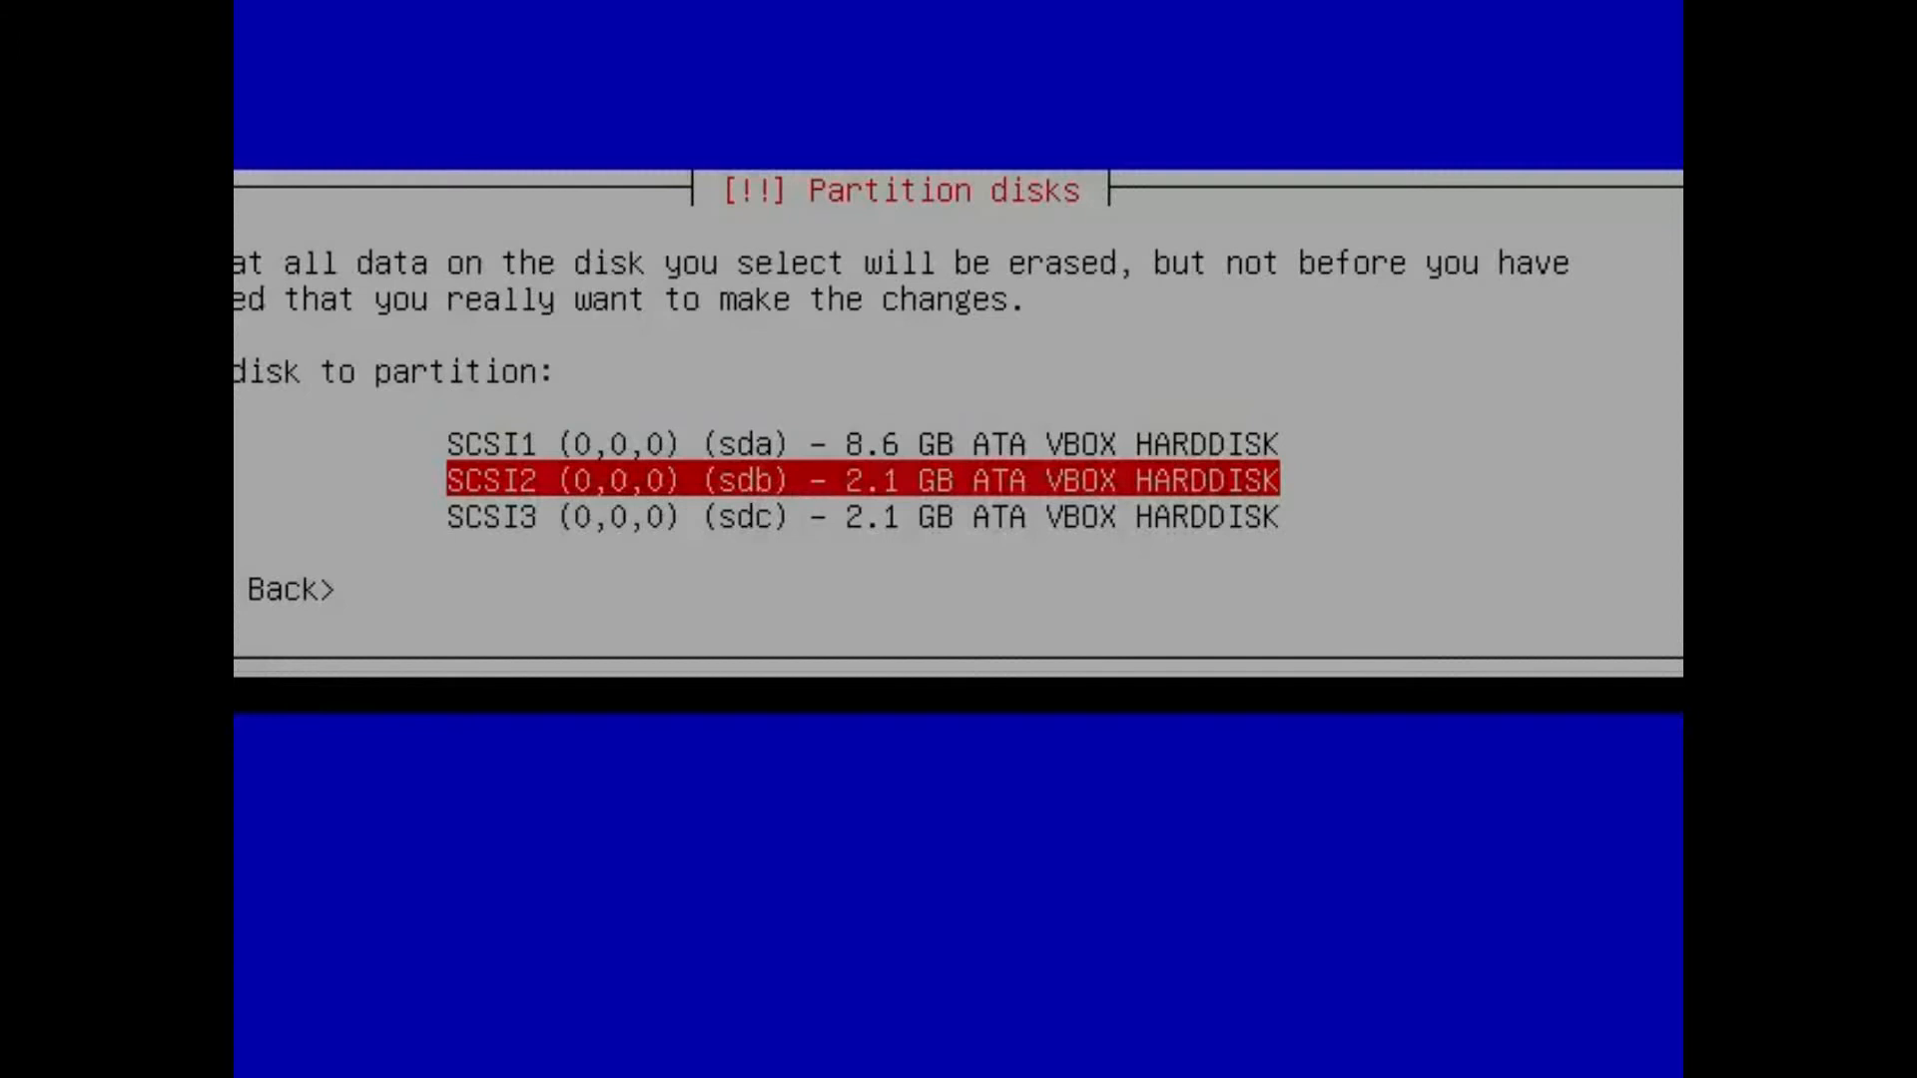
{"action": "key", "text": "Down"}
{"action": "key", "text": "Up"}
{"action": "key", "text": "Up"}
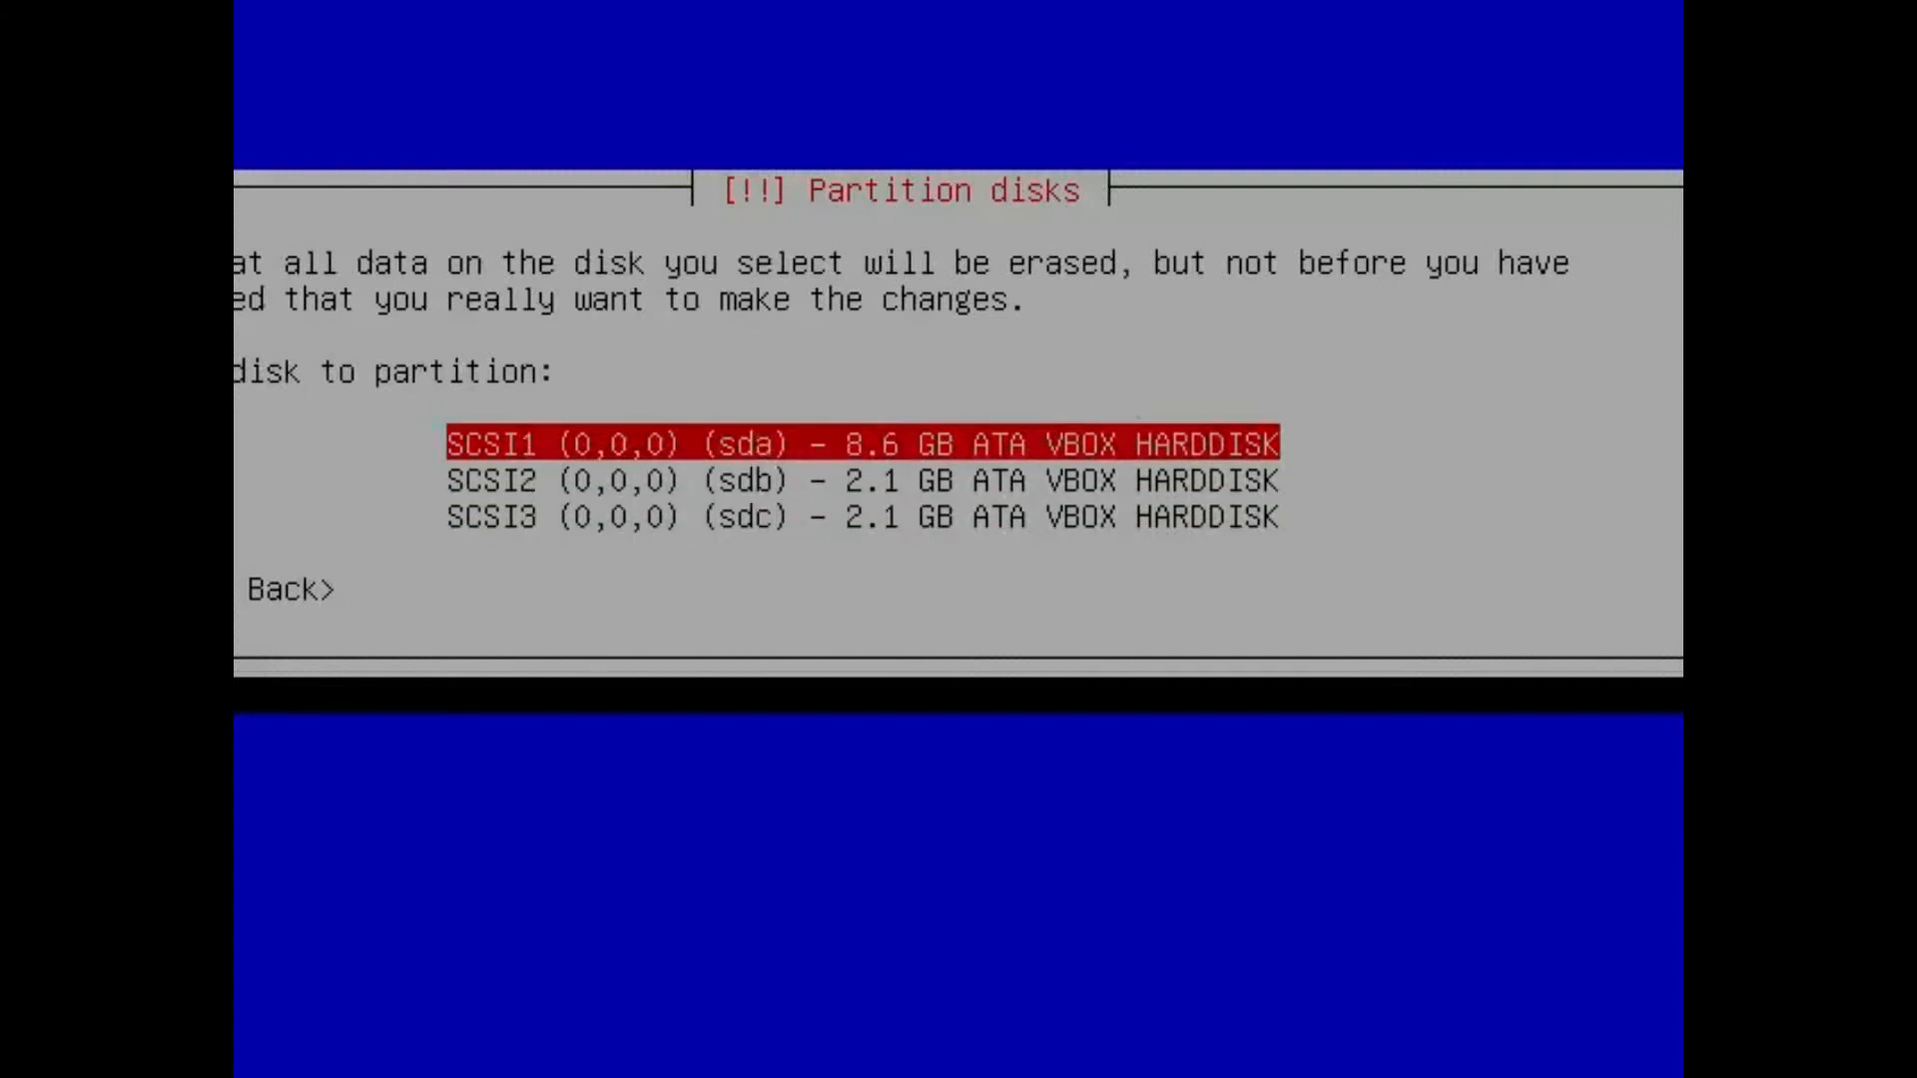
{"action": "key", "text": "Down"}
{"action": "key", "text": "Down"}
{"action": "key", "text": "Up"}
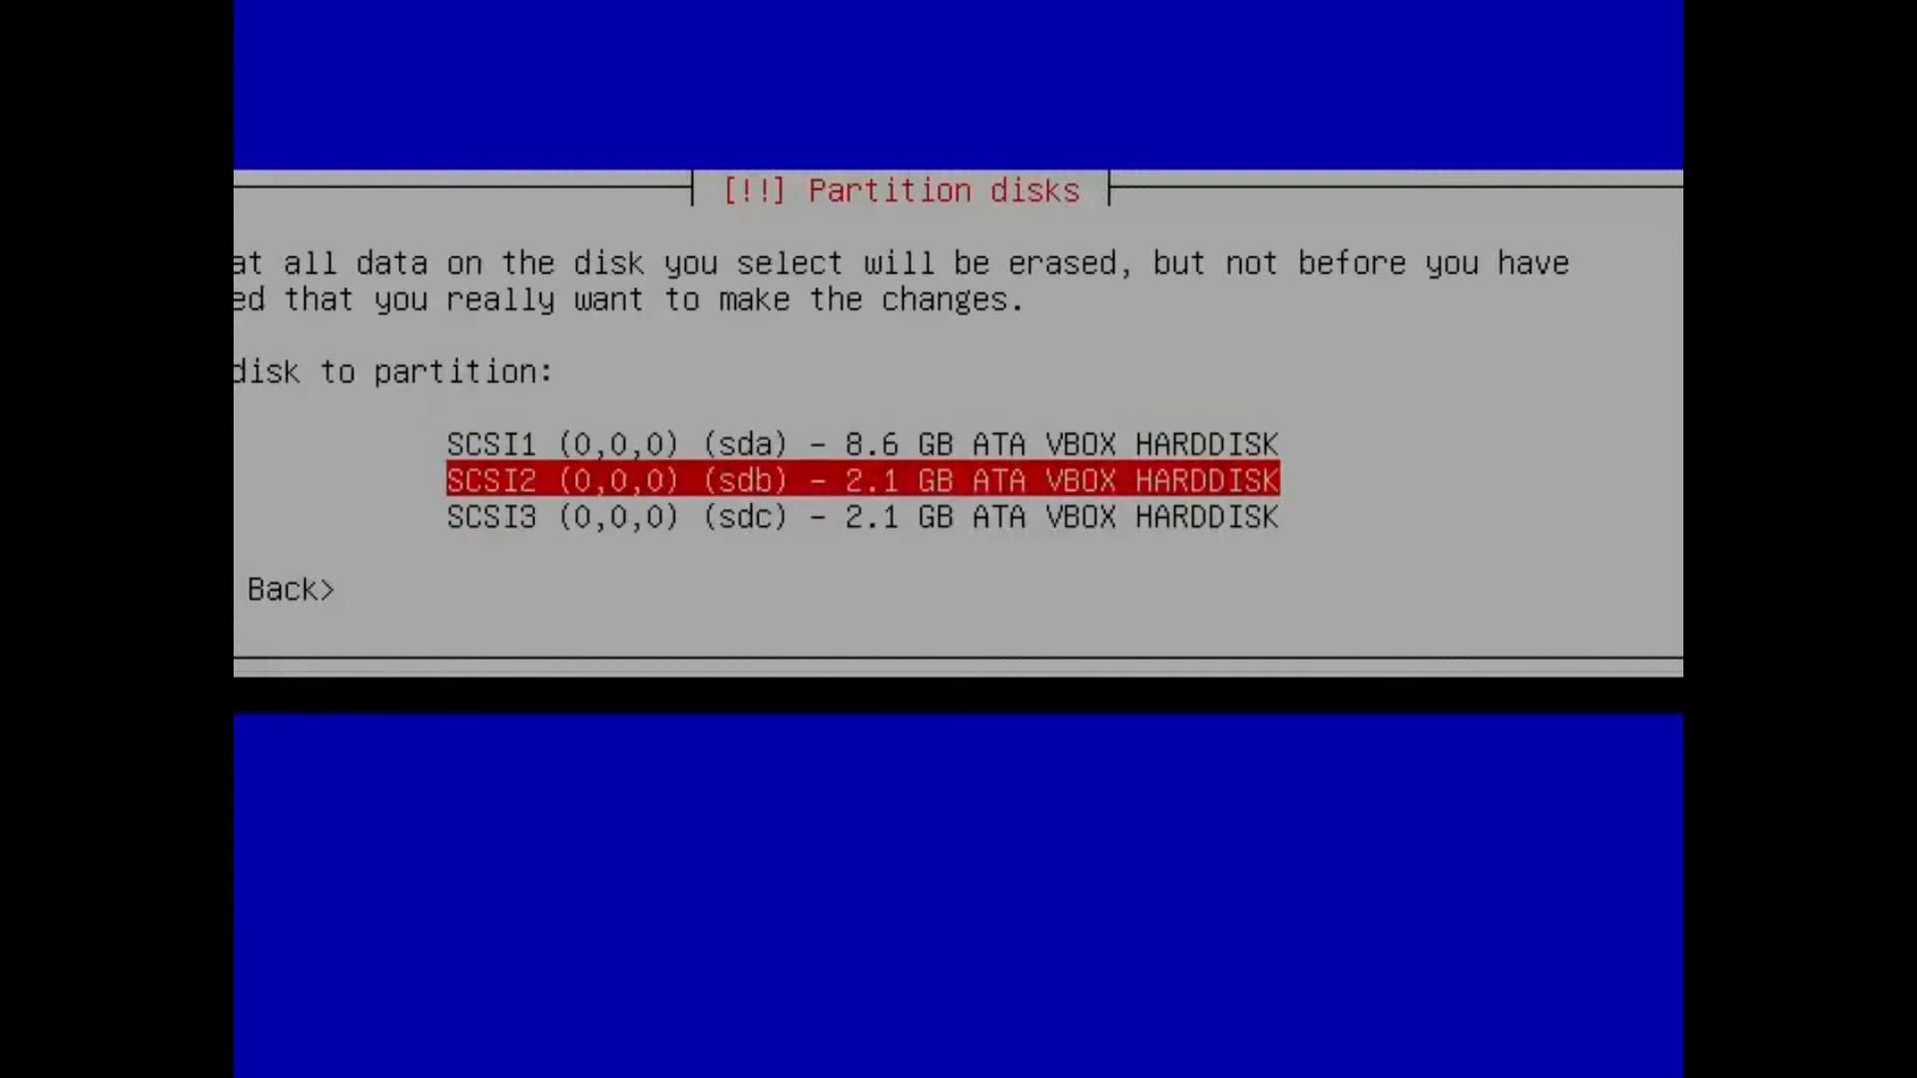
{"action": "key", "text": "Up"}
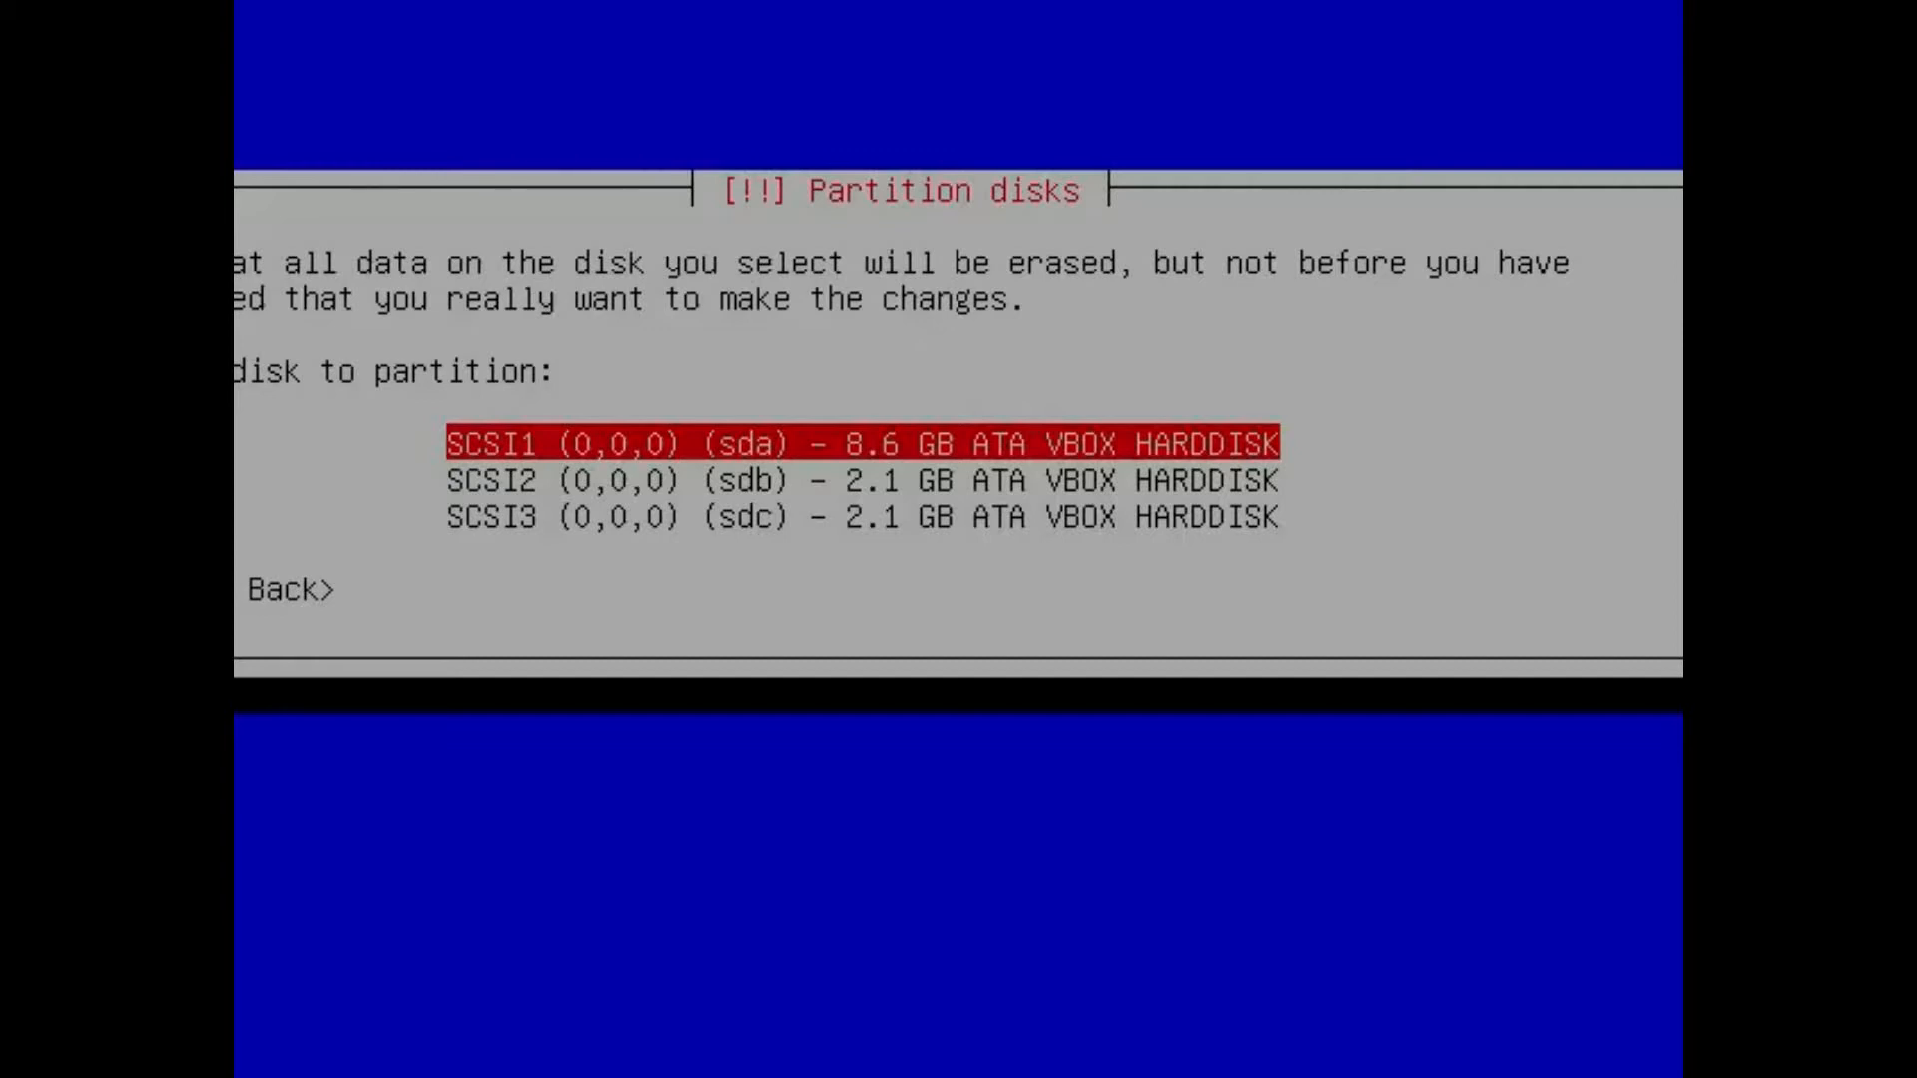
{"action": "key", "text": "Return"}
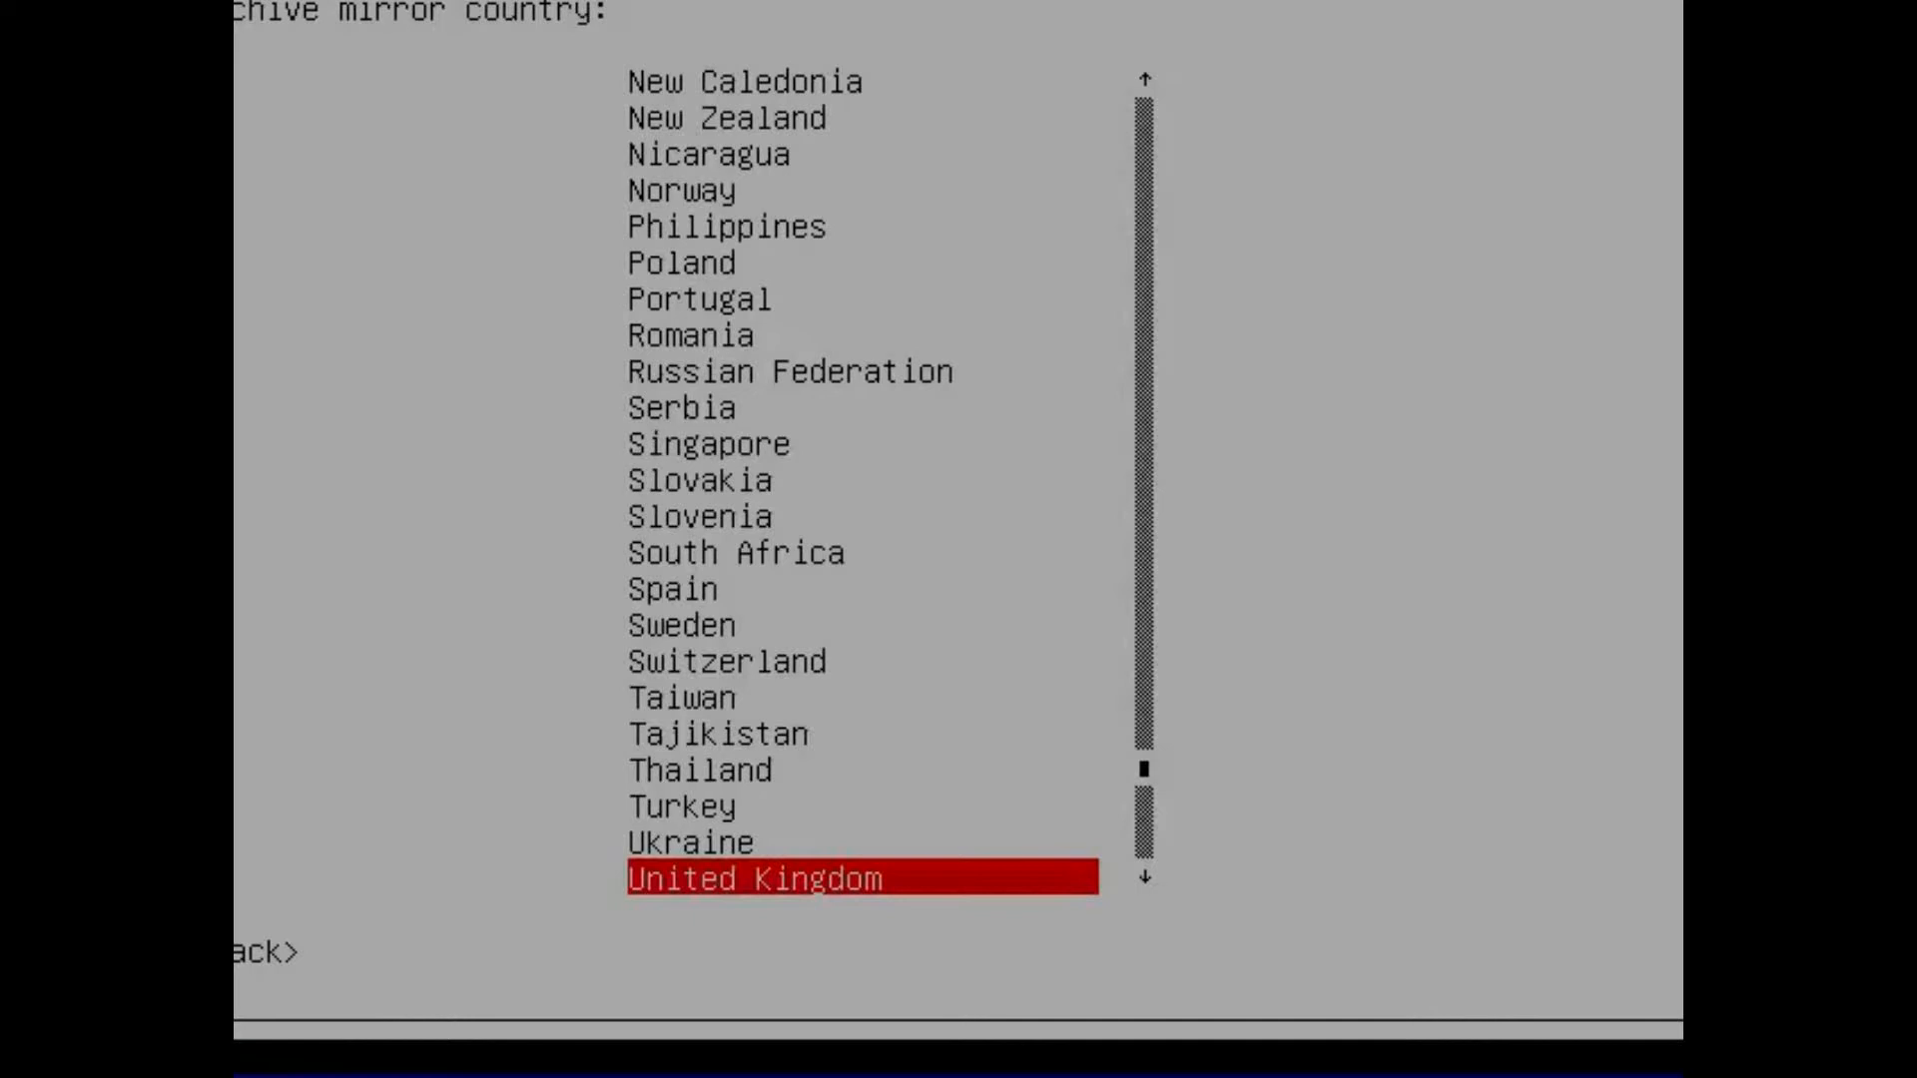
Set the Debian archive mirror country to United Kingdom and choose one of its mirrors.
{"action": "key", "text": "Return"}
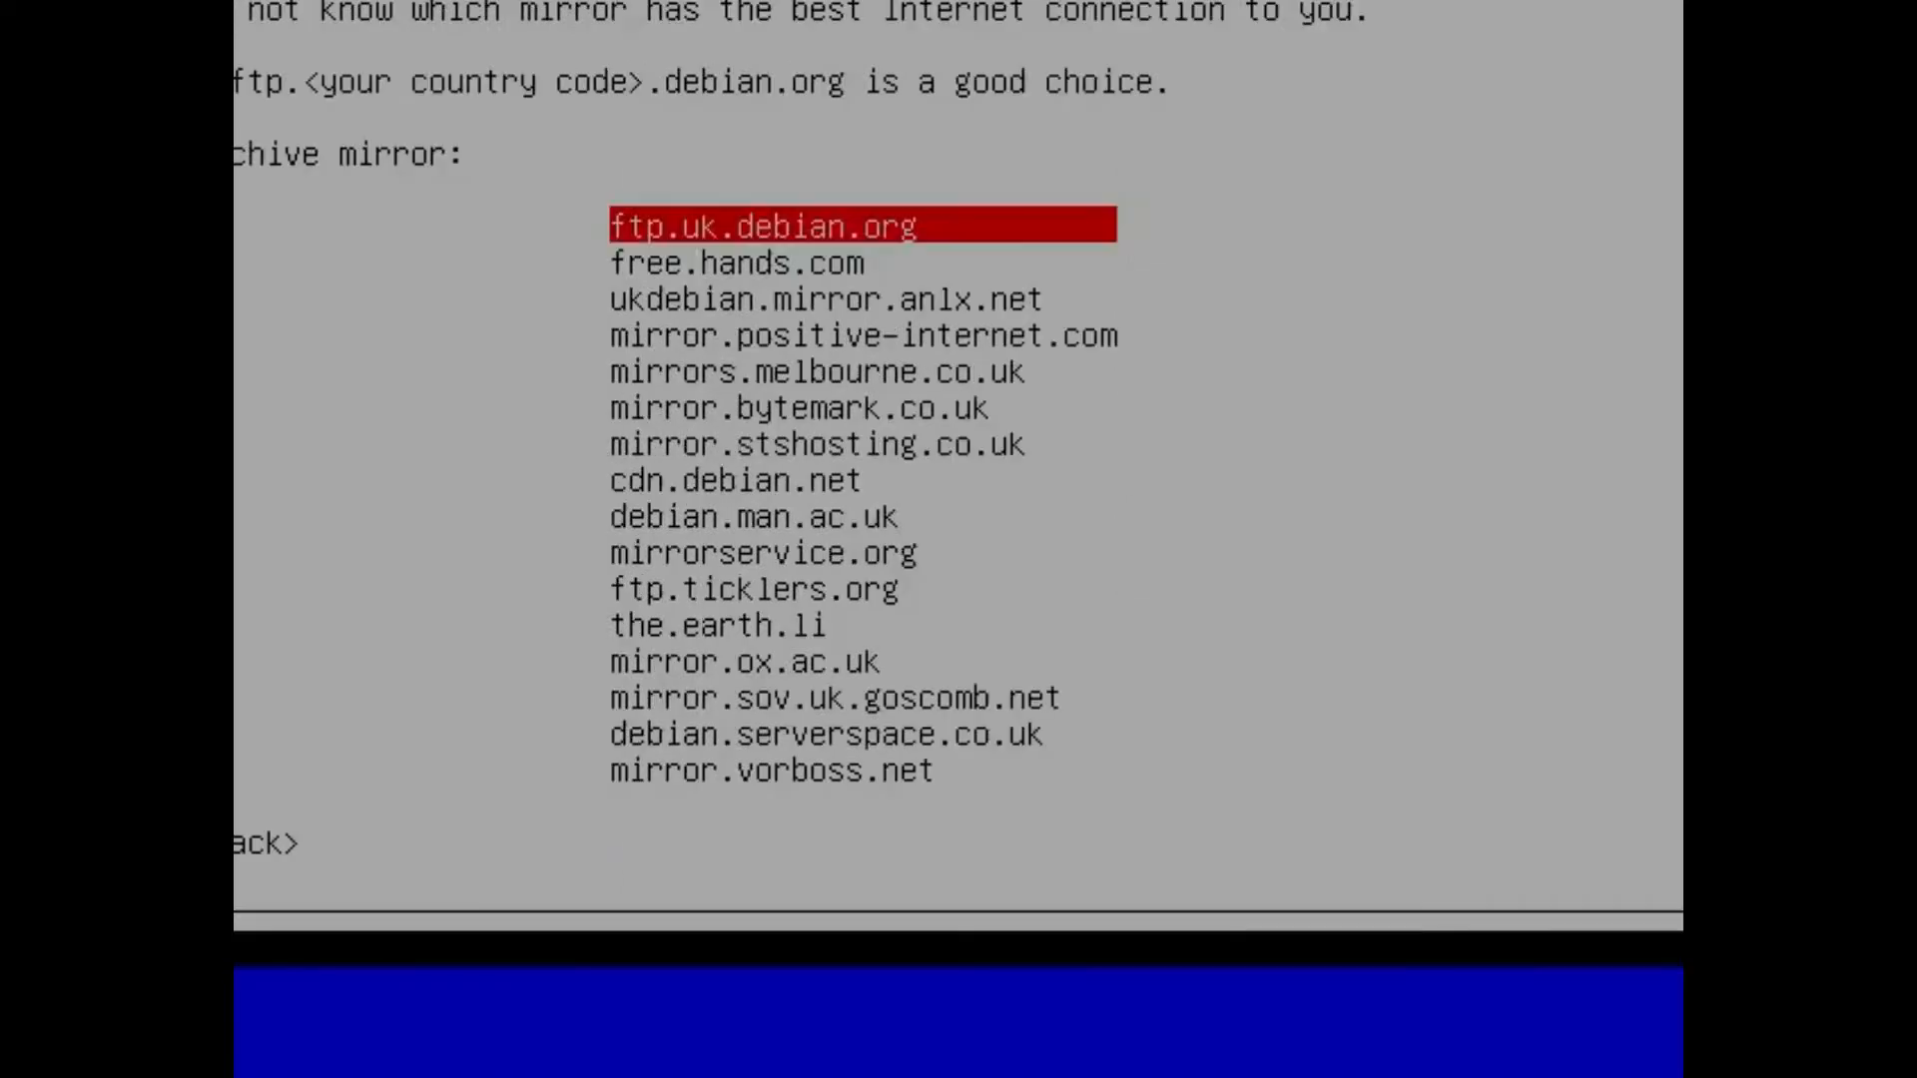
{"action": "key", "text": "Down"}
{"action": "key", "text": "Down"}
{"action": "key", "text": "Down"}
{"action": "key", "text": "Down"}
{"action": "key", "text": "Down"}
{"action": "key", "text": "Down"}
{"action": "key", "text": "Down"}
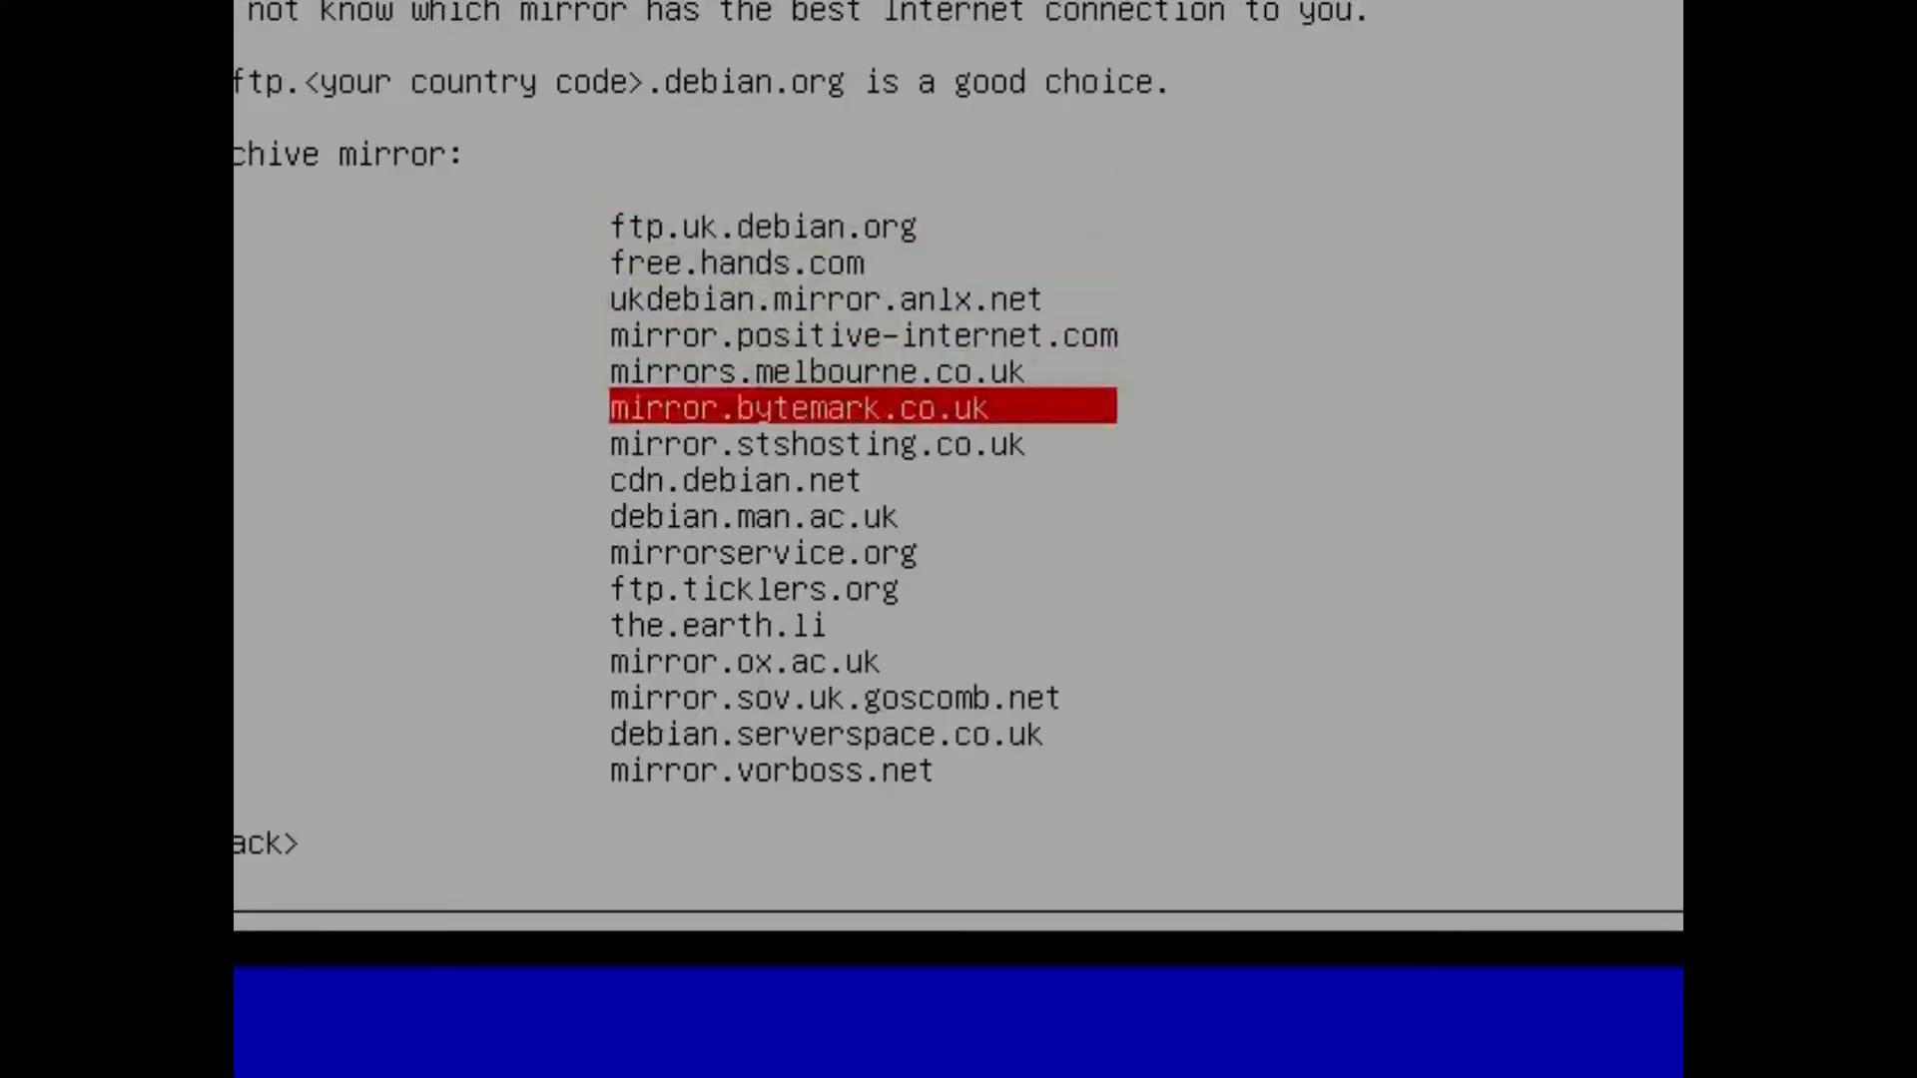
{"action": "key", "text": "Up"}
{"action": "key", "text": "Up"}
{"action": "key", "text": "Return"}
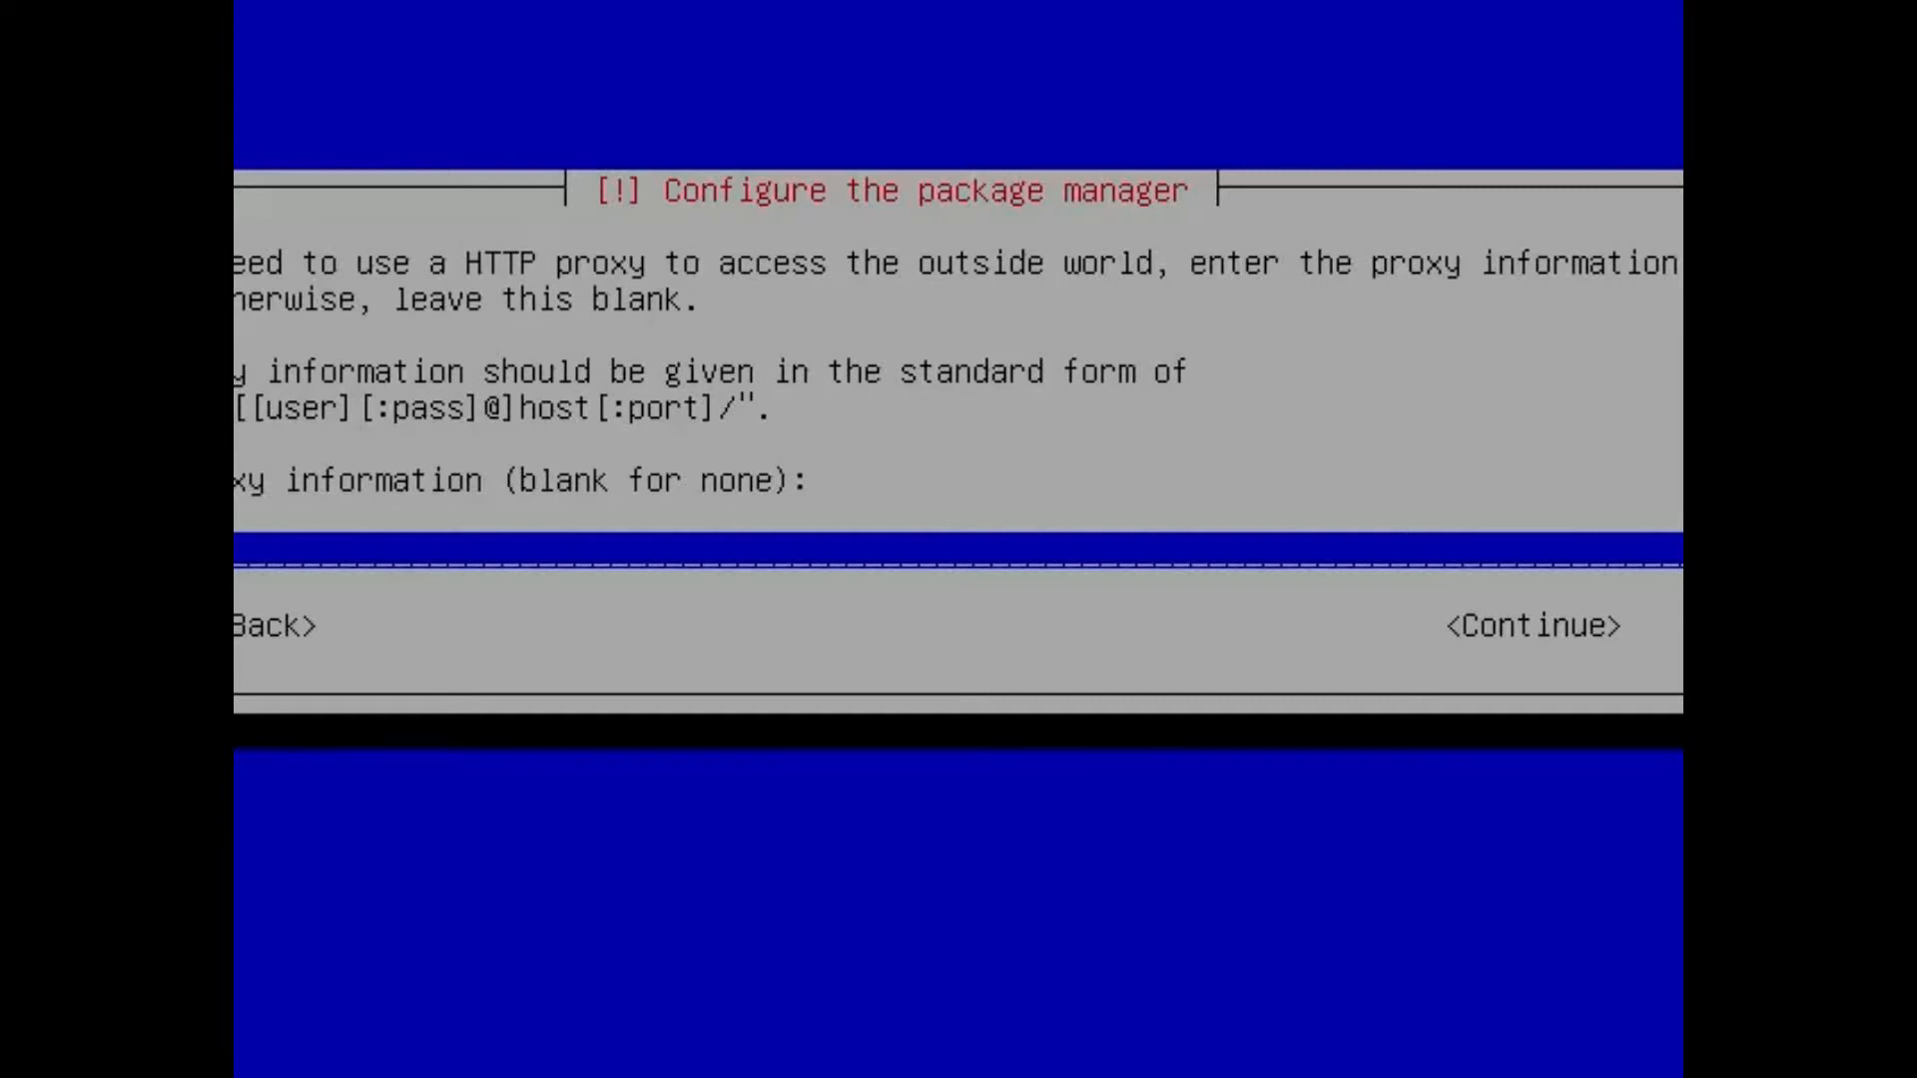
Leave the HTTP proxy information blank and finish the installation to boot into the new system.
{"action": "key", "text": "Return"}
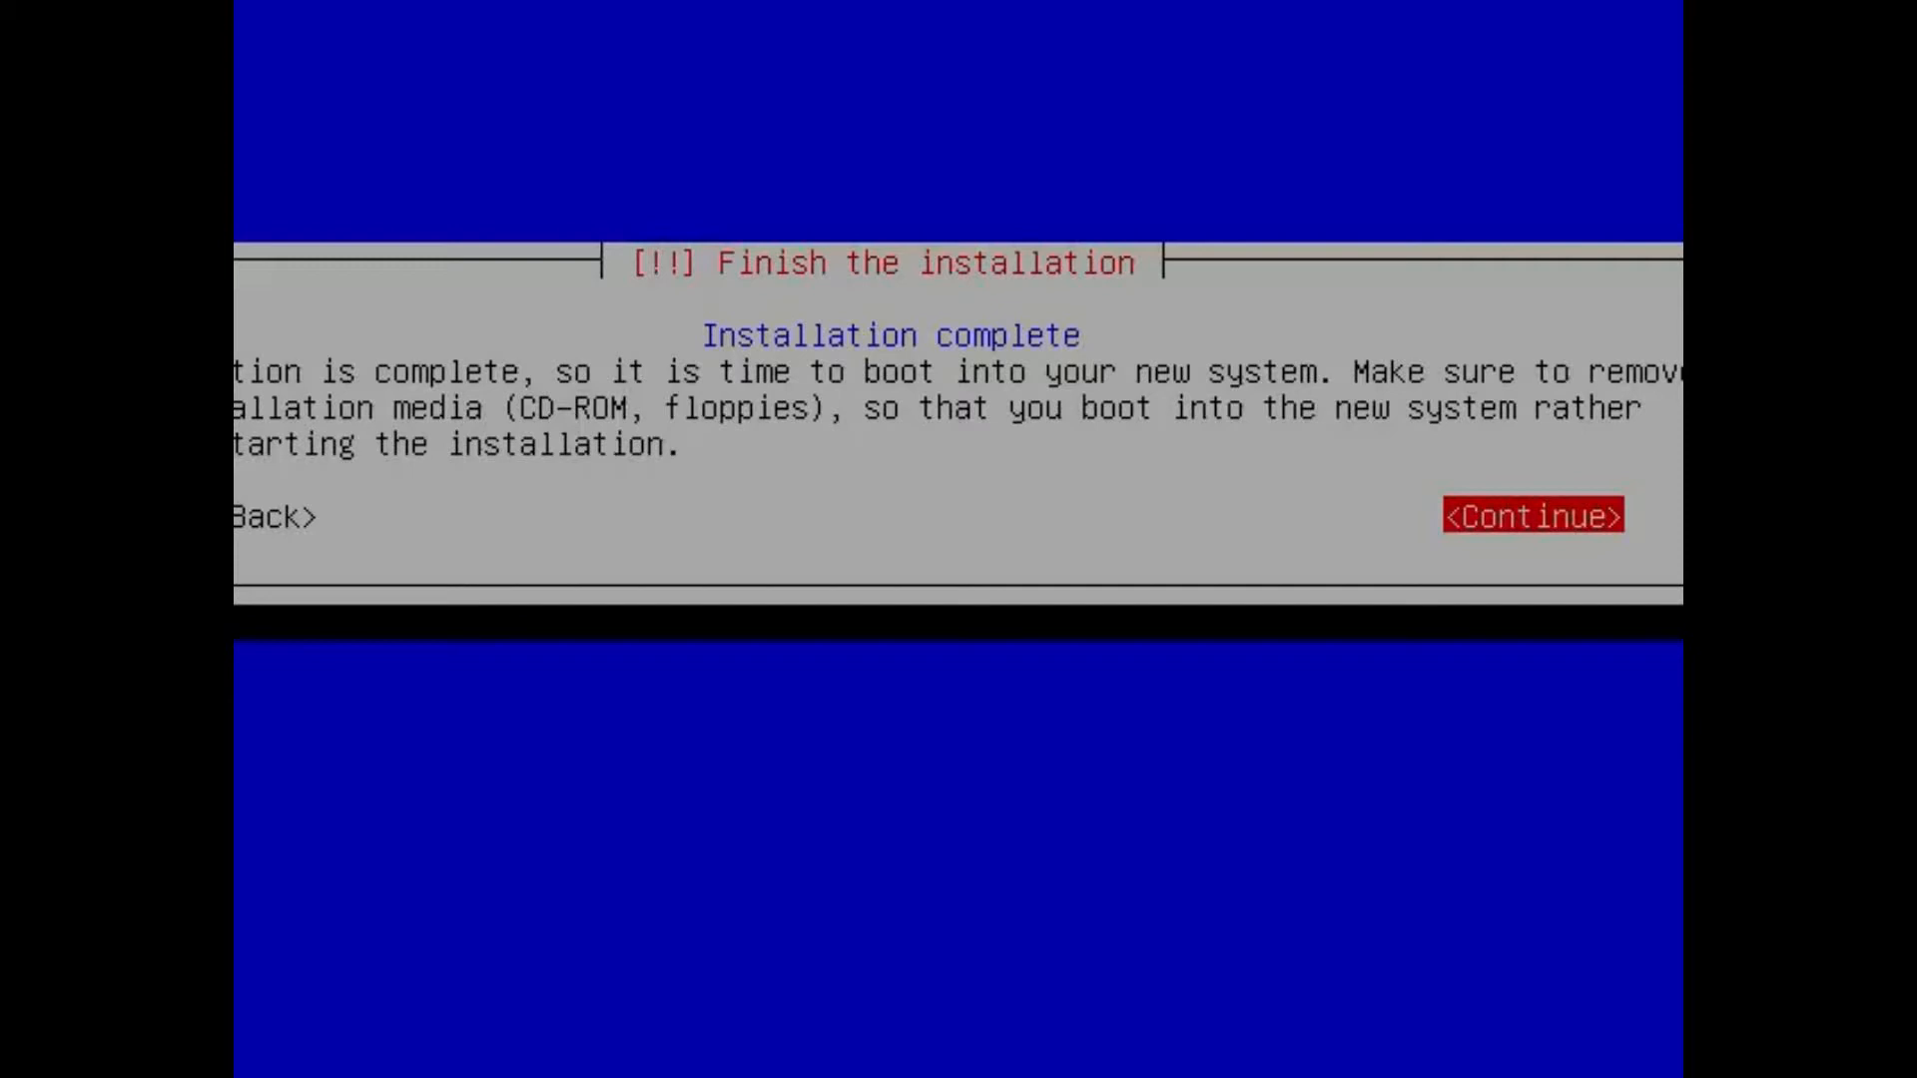
{"action": "key", "text": "Return"}
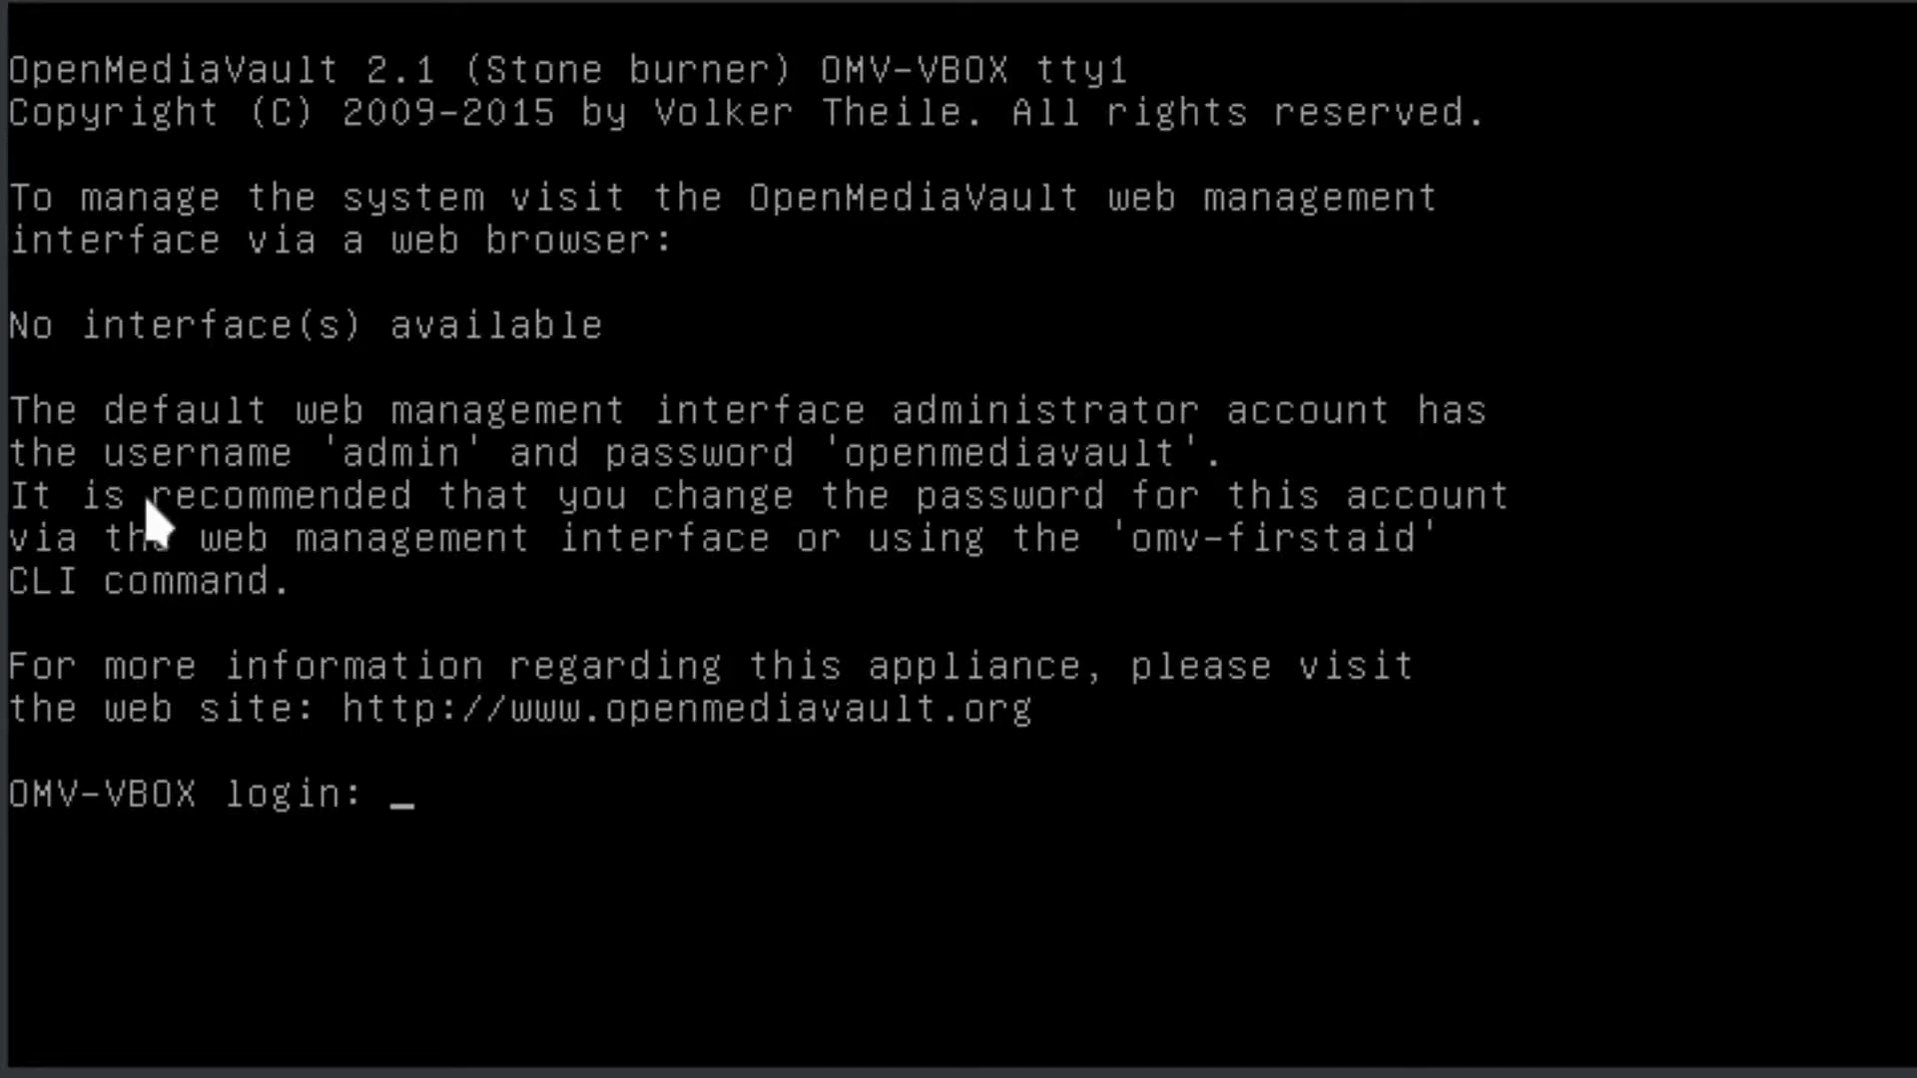
Try to log in to the console as root with the root password.
{"action": "type", "text": "root"}
{"action": "key", "text": "Return"}
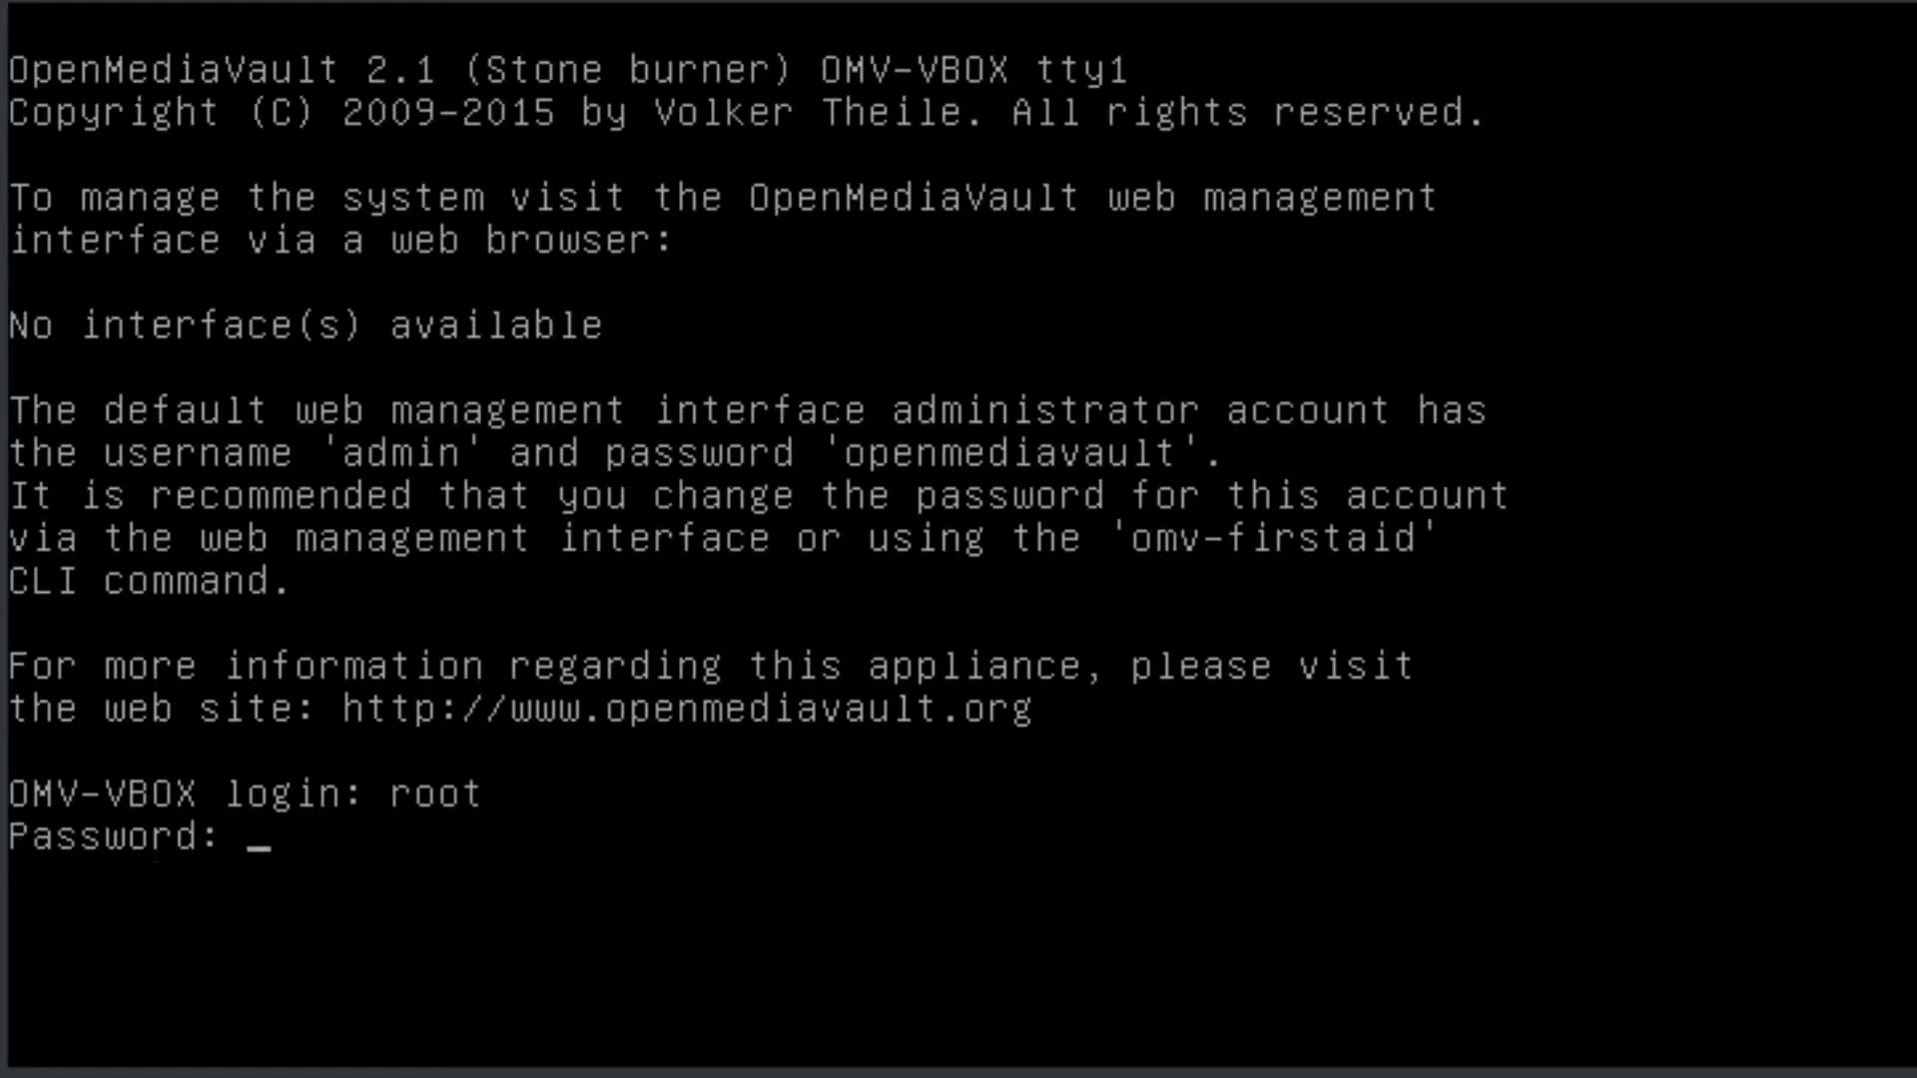
{"action": "key", "text": "Return"}
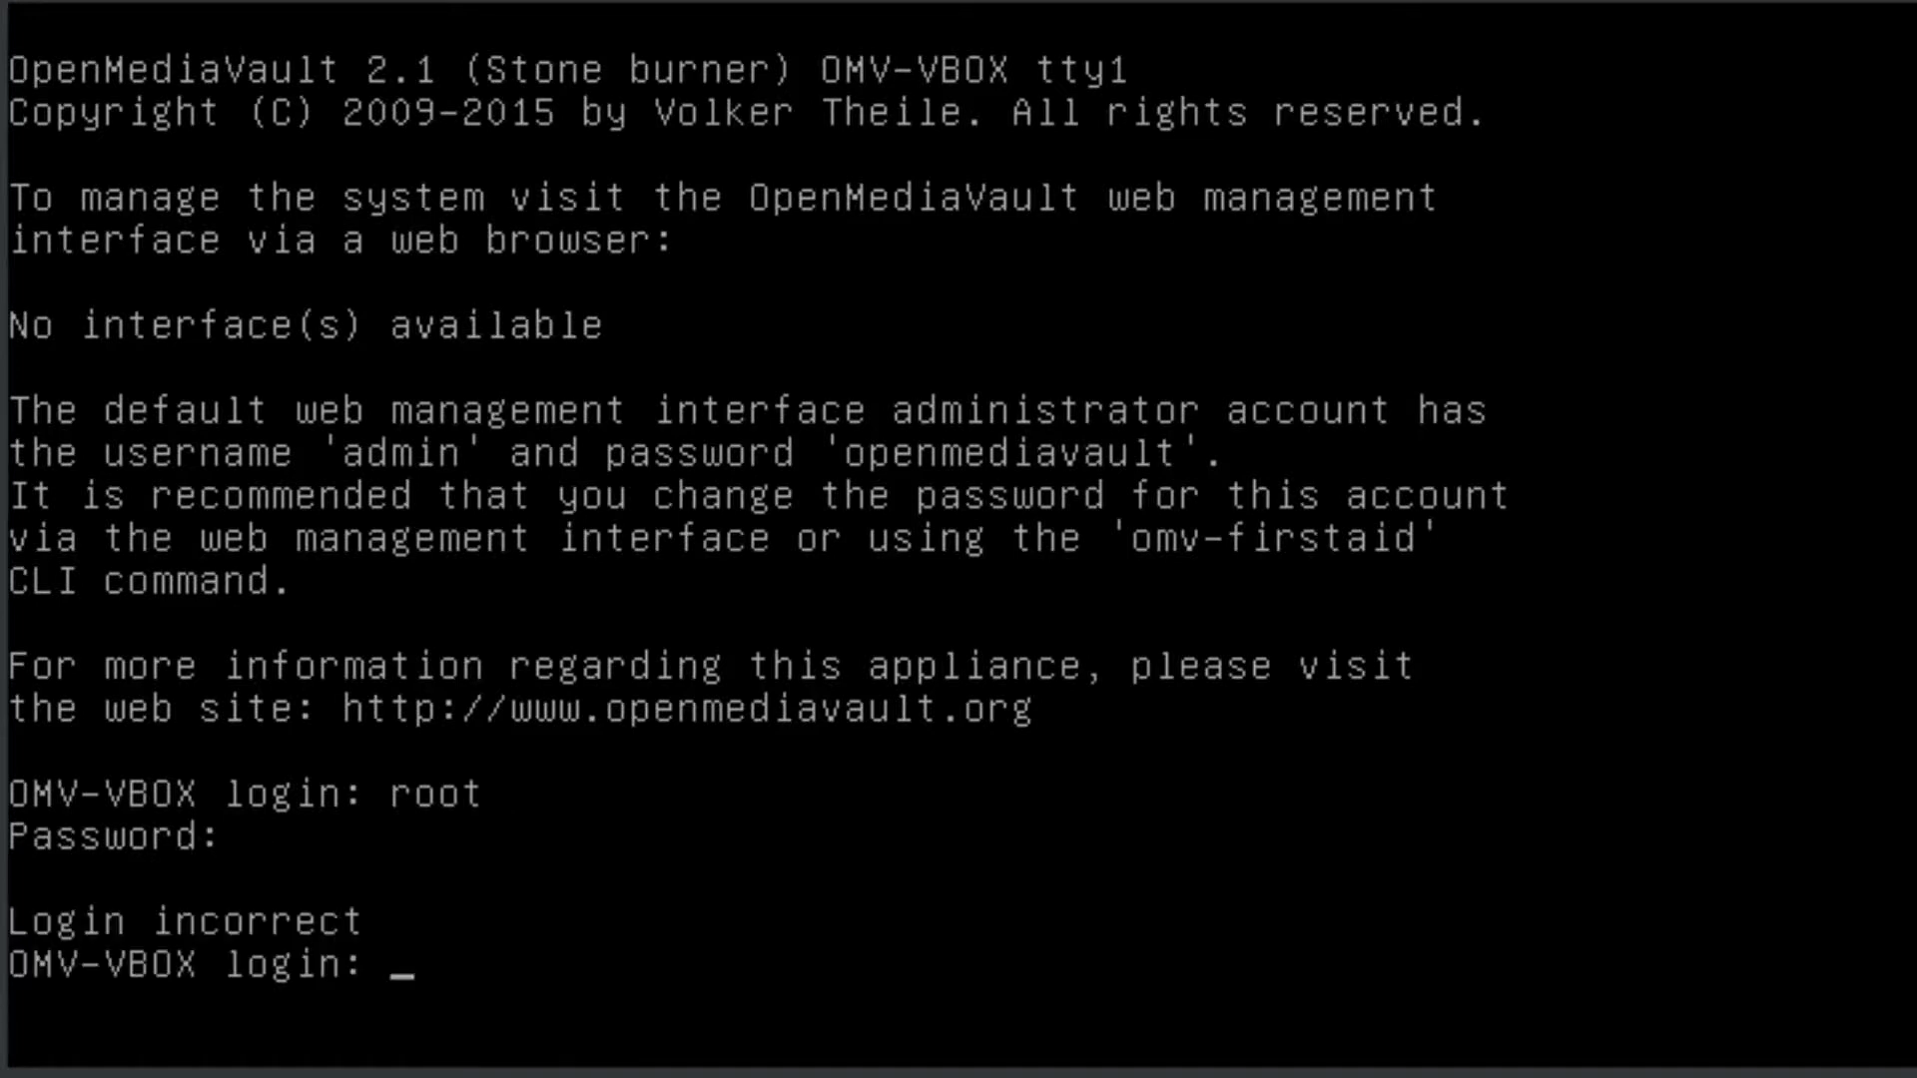
Log in to the OMV-VBOX console as root, entering the root password again.
{"action": "type", "text": "root"}
{"action": "key", "text": "Return"}
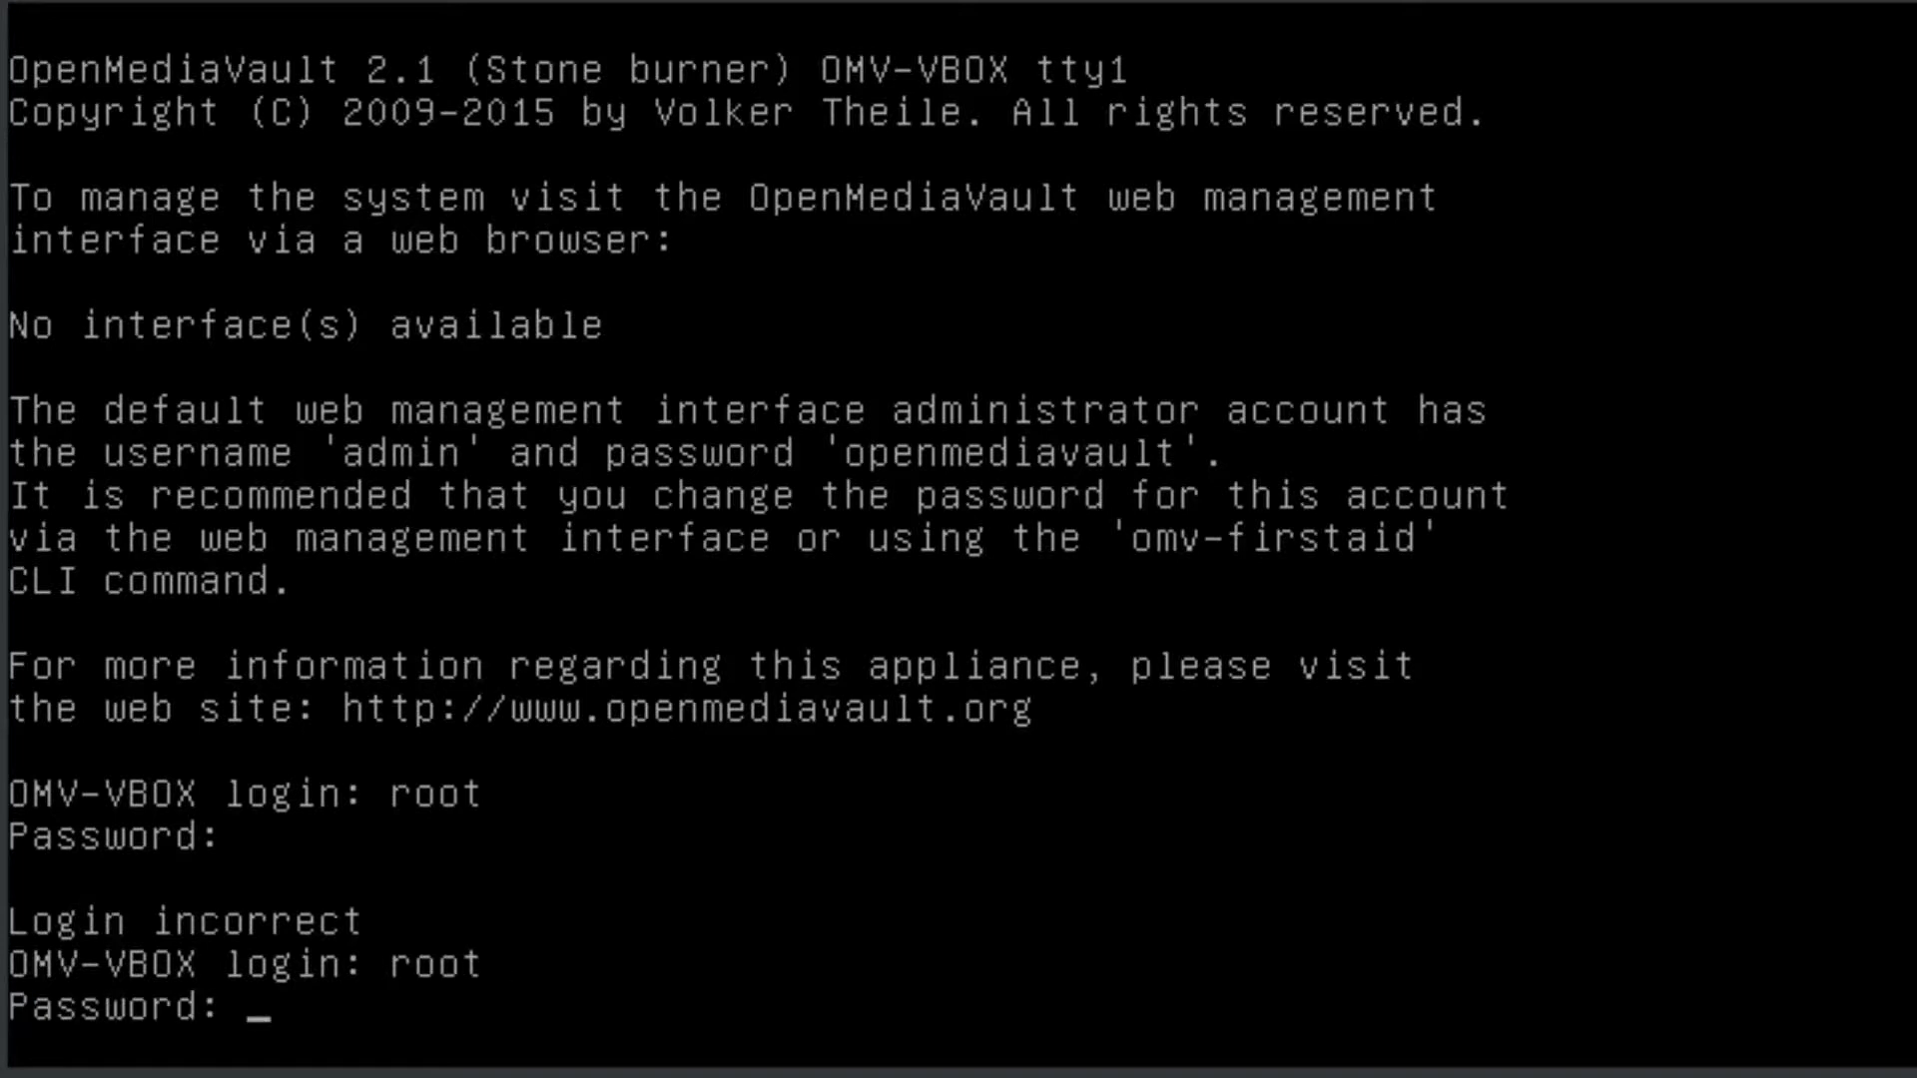
{"action": "key", "text": "Return"}
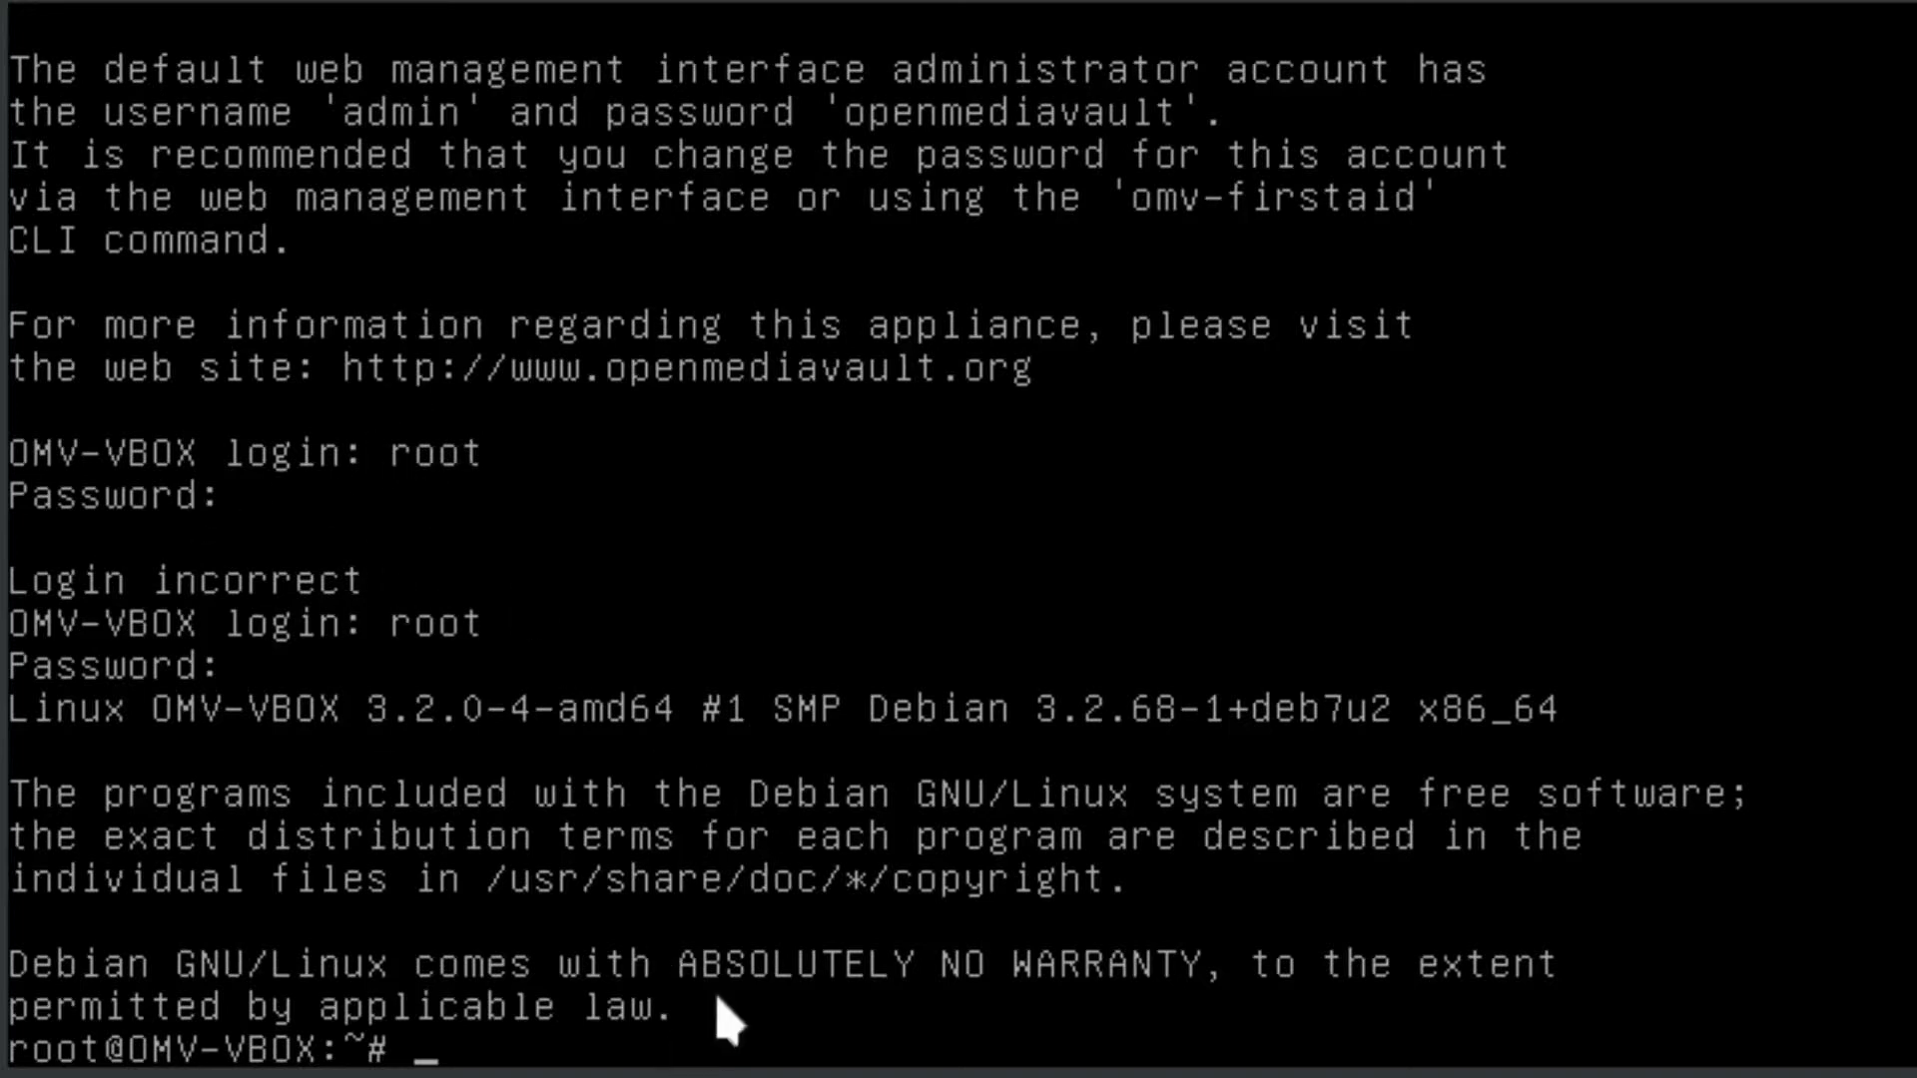
Run the omv-firstaid command from the root shell.
{"action": "type", "text": "omv-firstaid"}
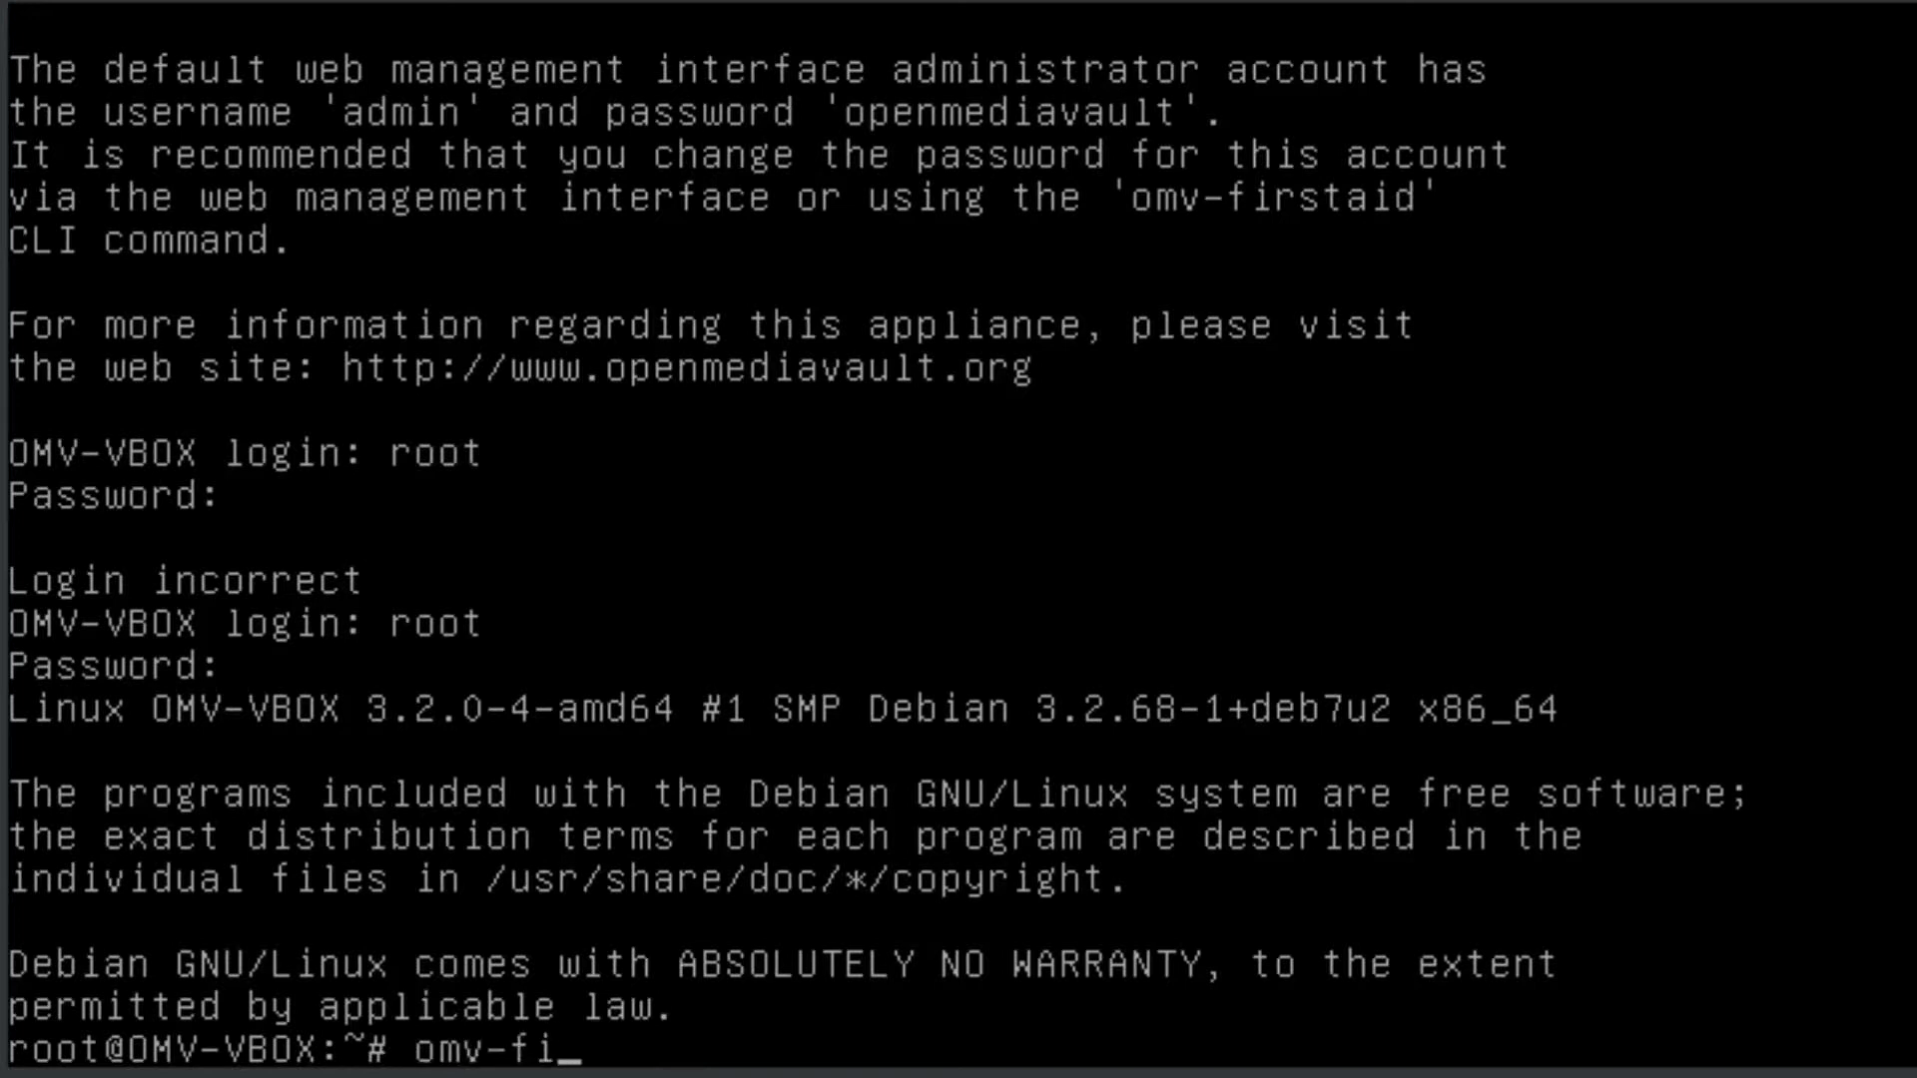
{"action": "key", "text": "Tab"}
{"action": "key", "text": "Return"}
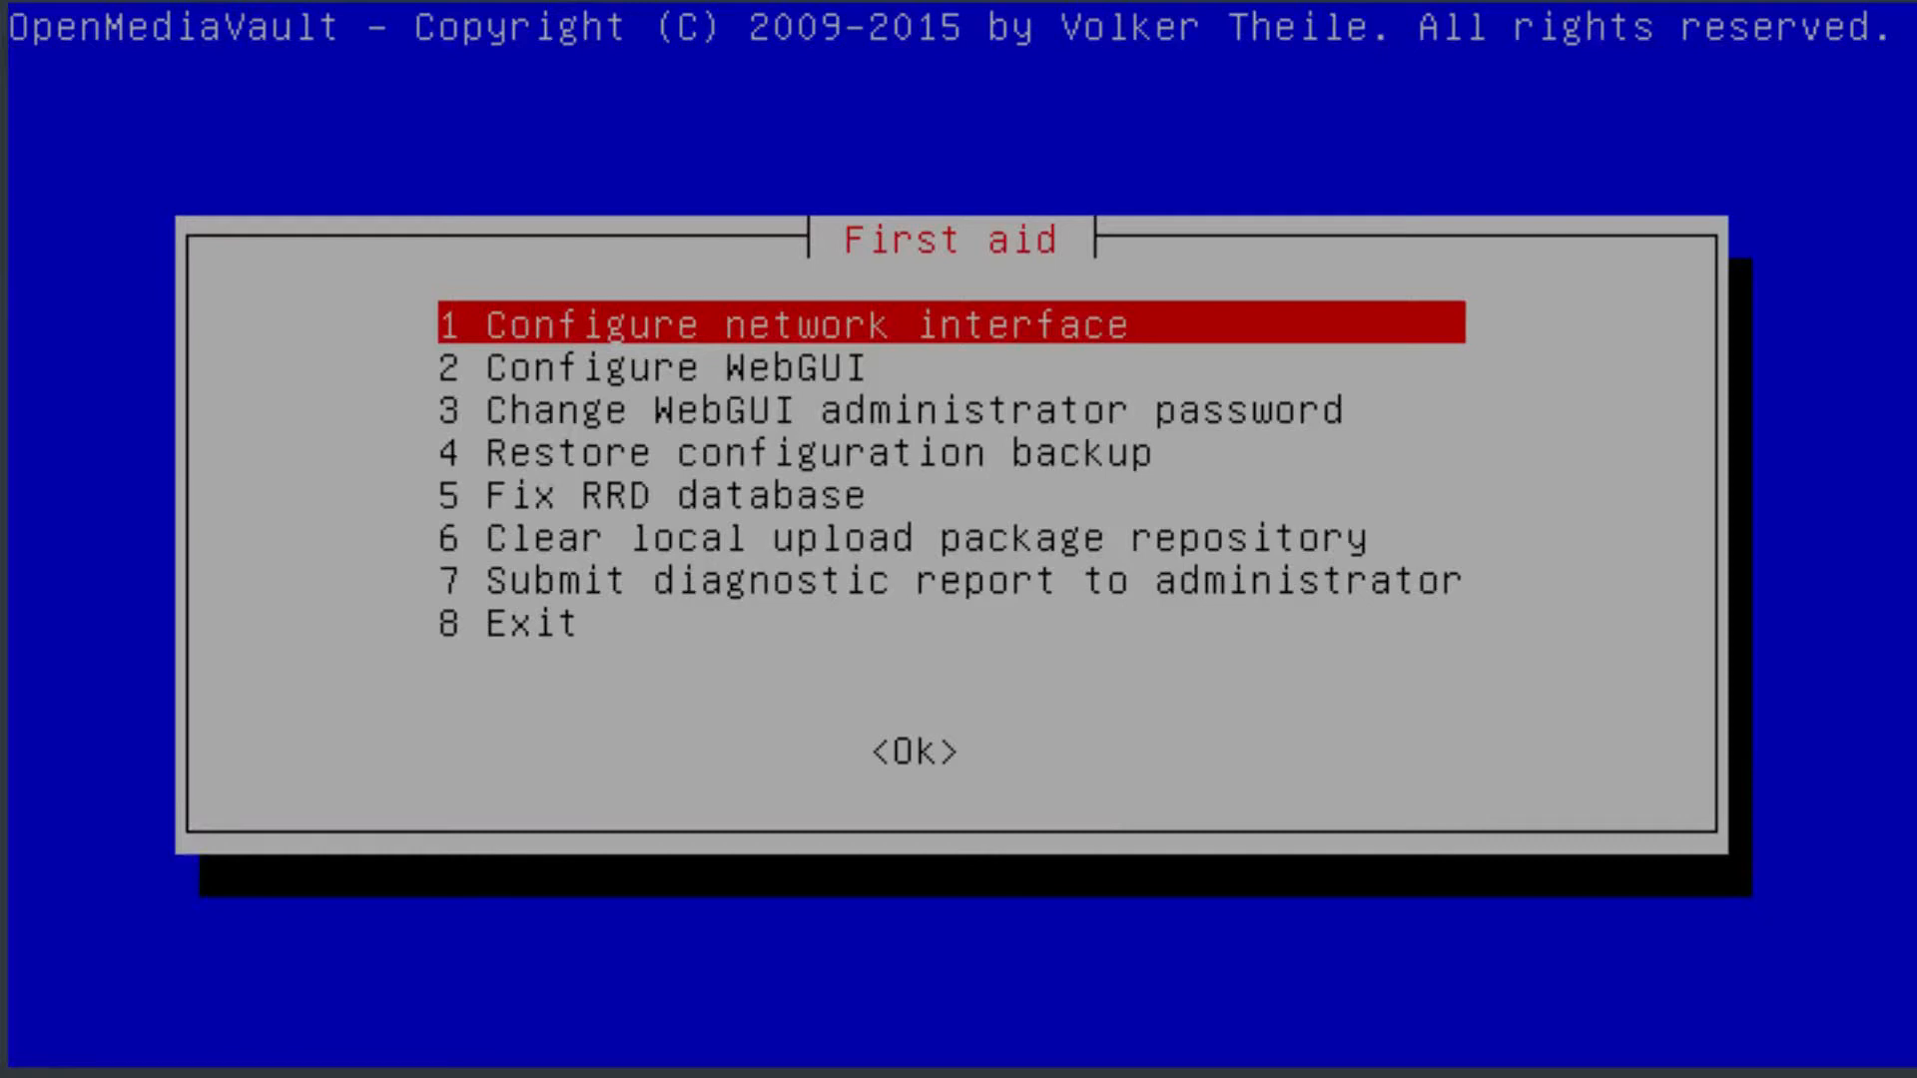
Configure the eth0 network interface to use DHCPv4, without configuring IPv6.
{"action": "key", "text": "Return"}
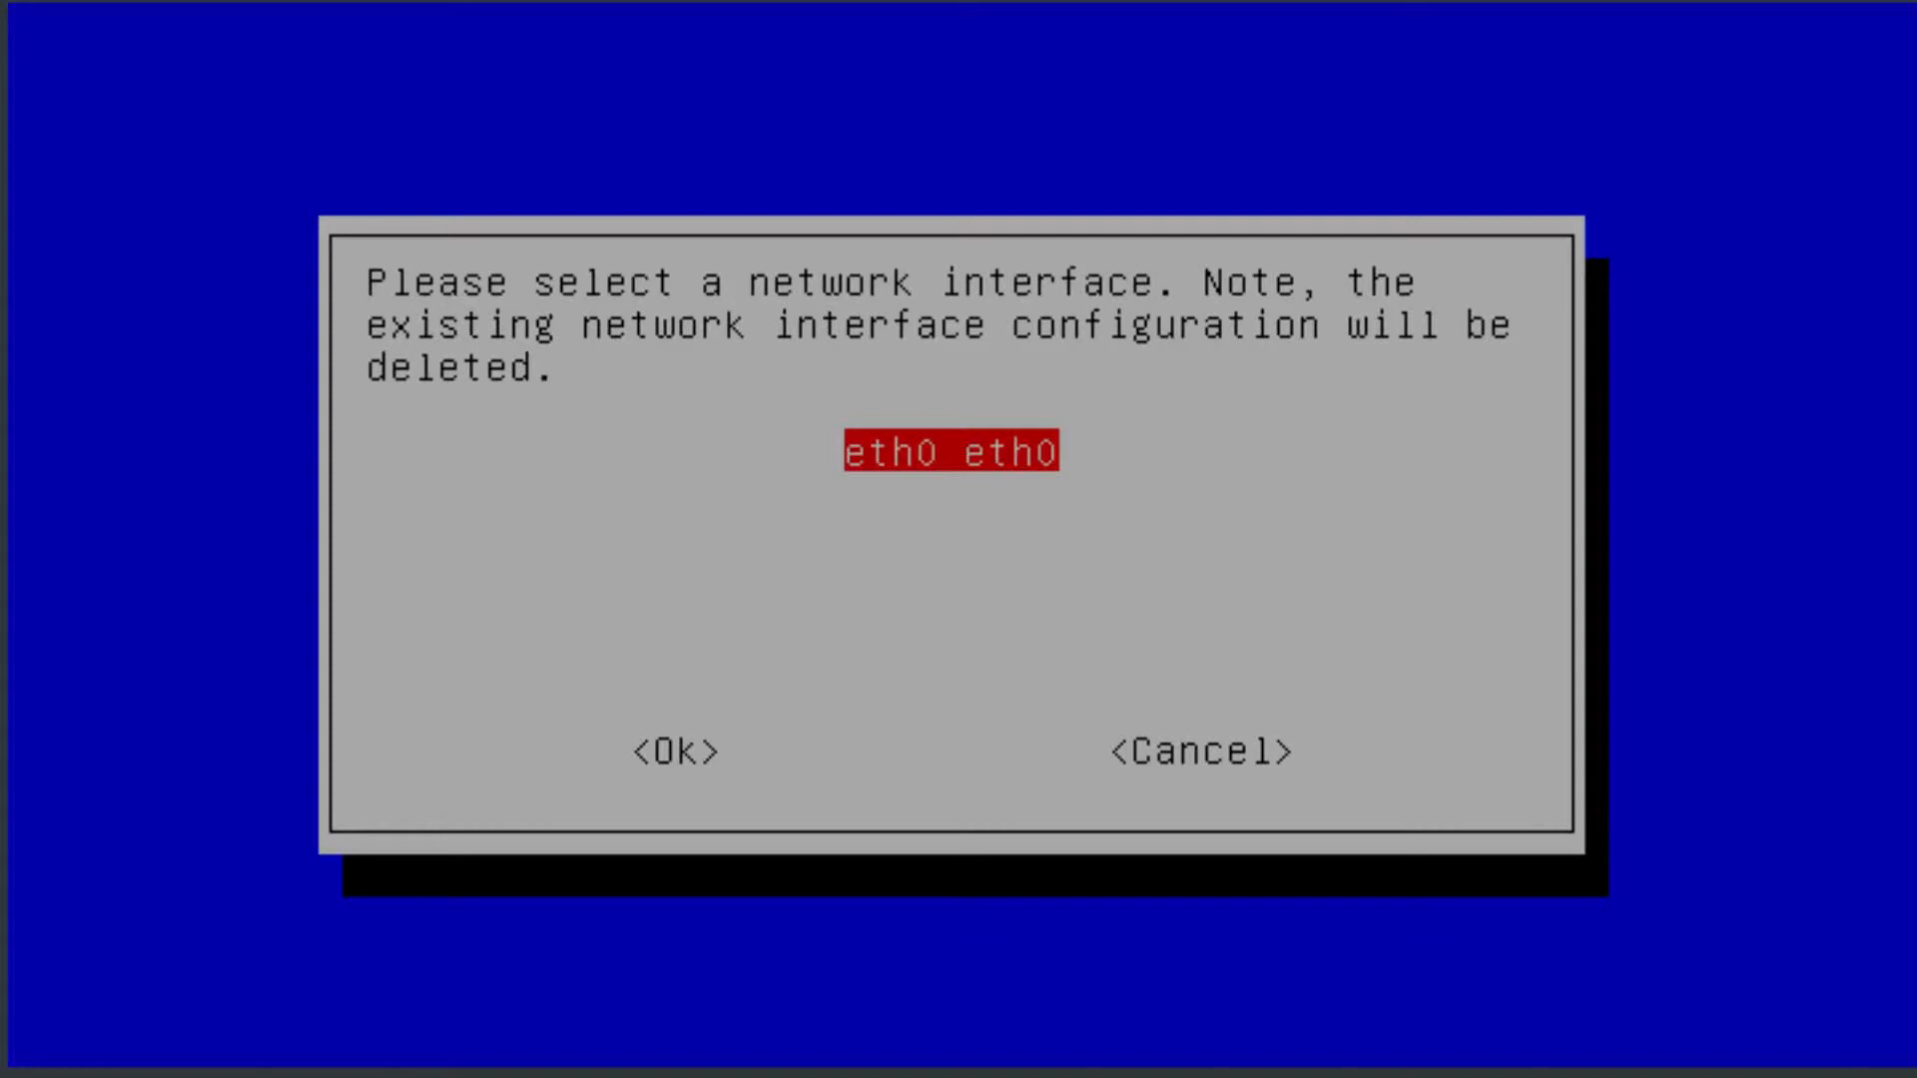
{"action": "key", "text": "Return"}
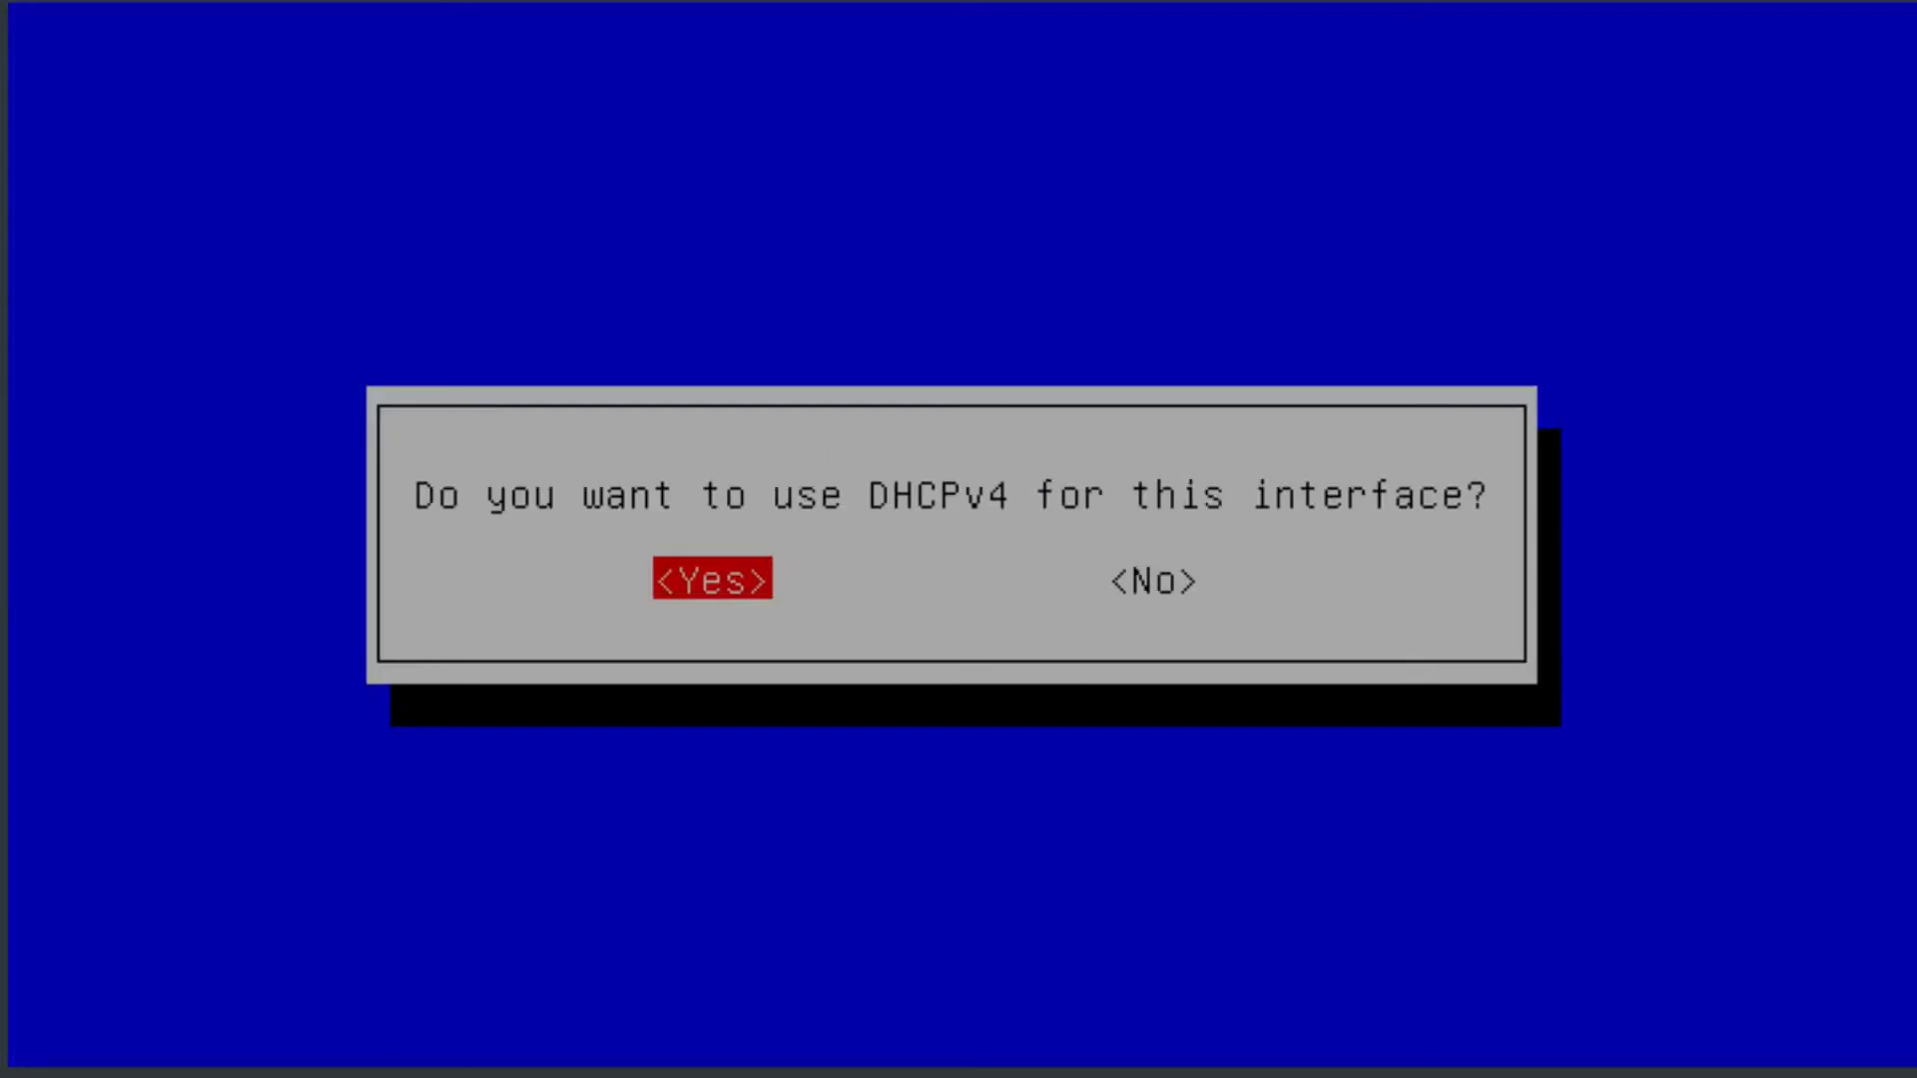
{"action": "key", "text": "Return"}
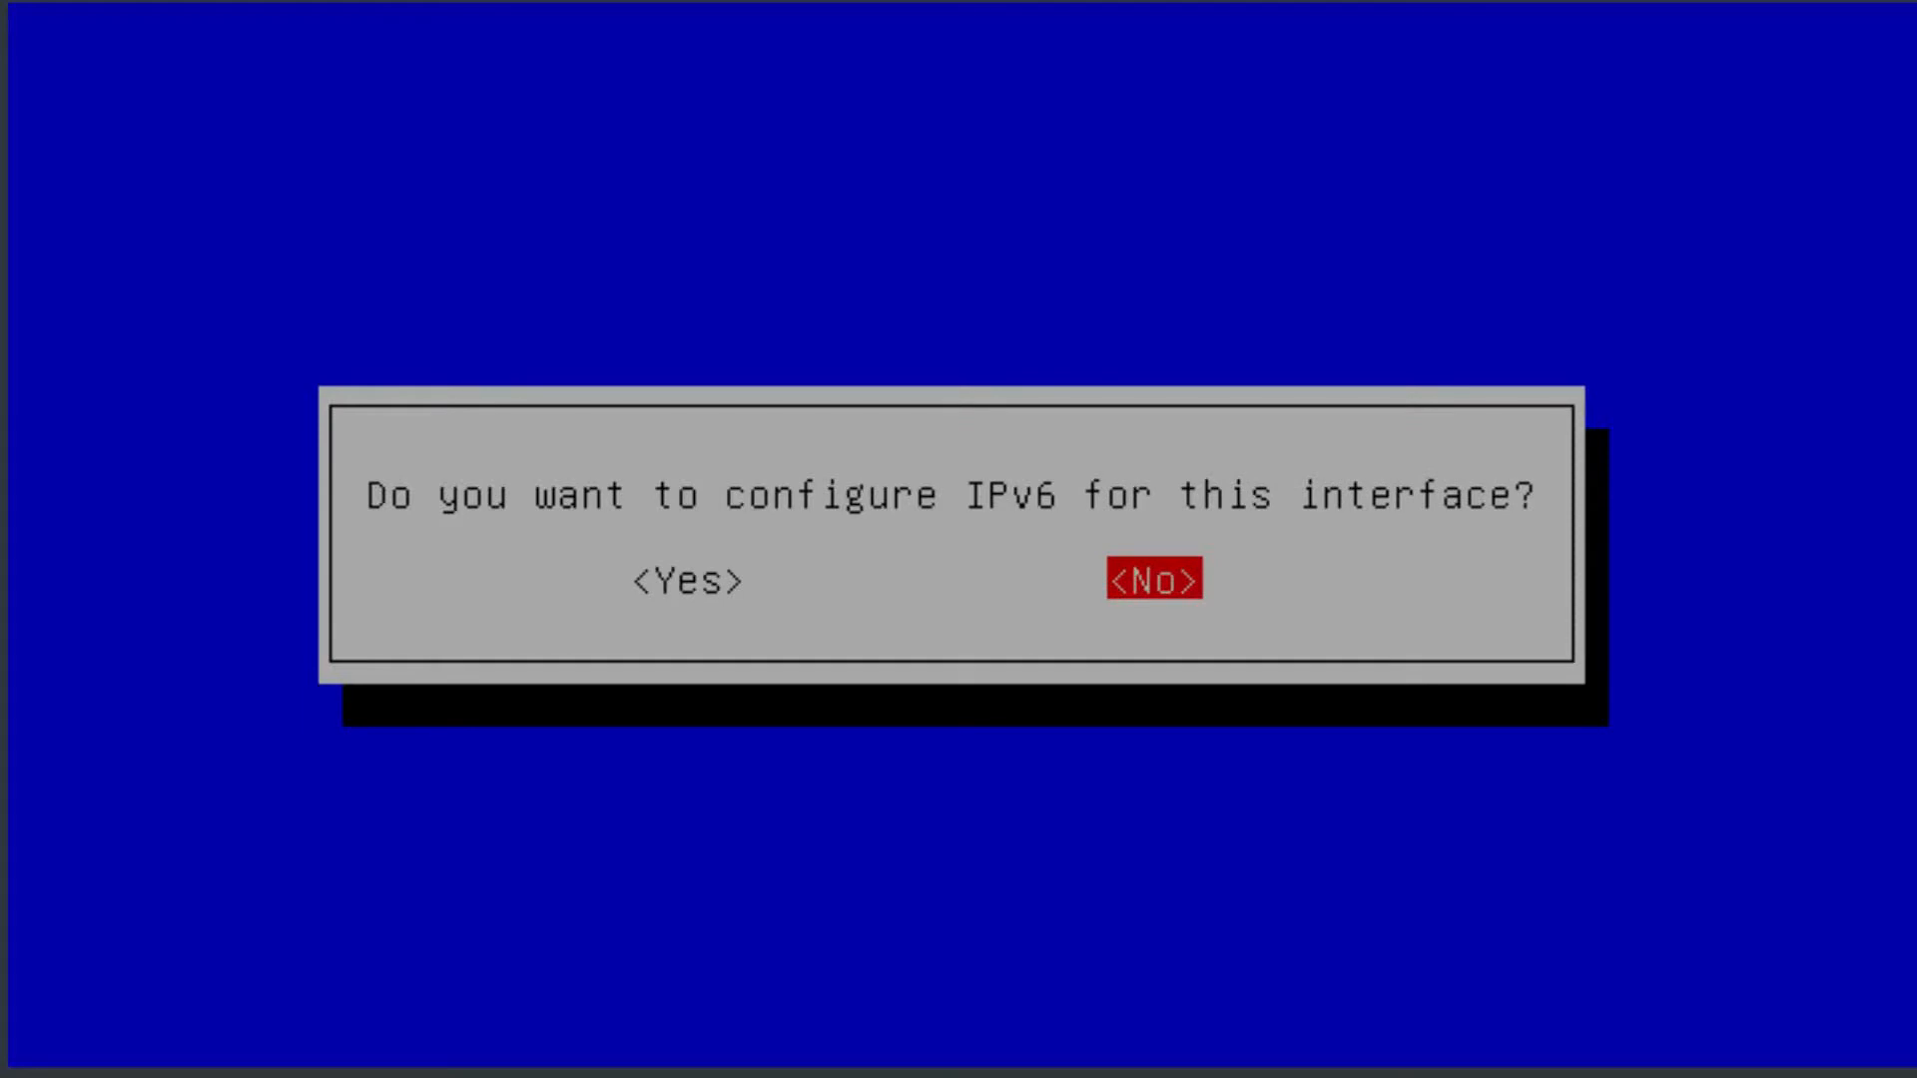
{"action": "key", "text": "Return"}
Decline IPv6 and WOL for the network interface and apply the network configuration.
{"action": "key", "text": "Left"}
{"action": "key", "text": "Right"}
{"action": "key", "text": "Left"}
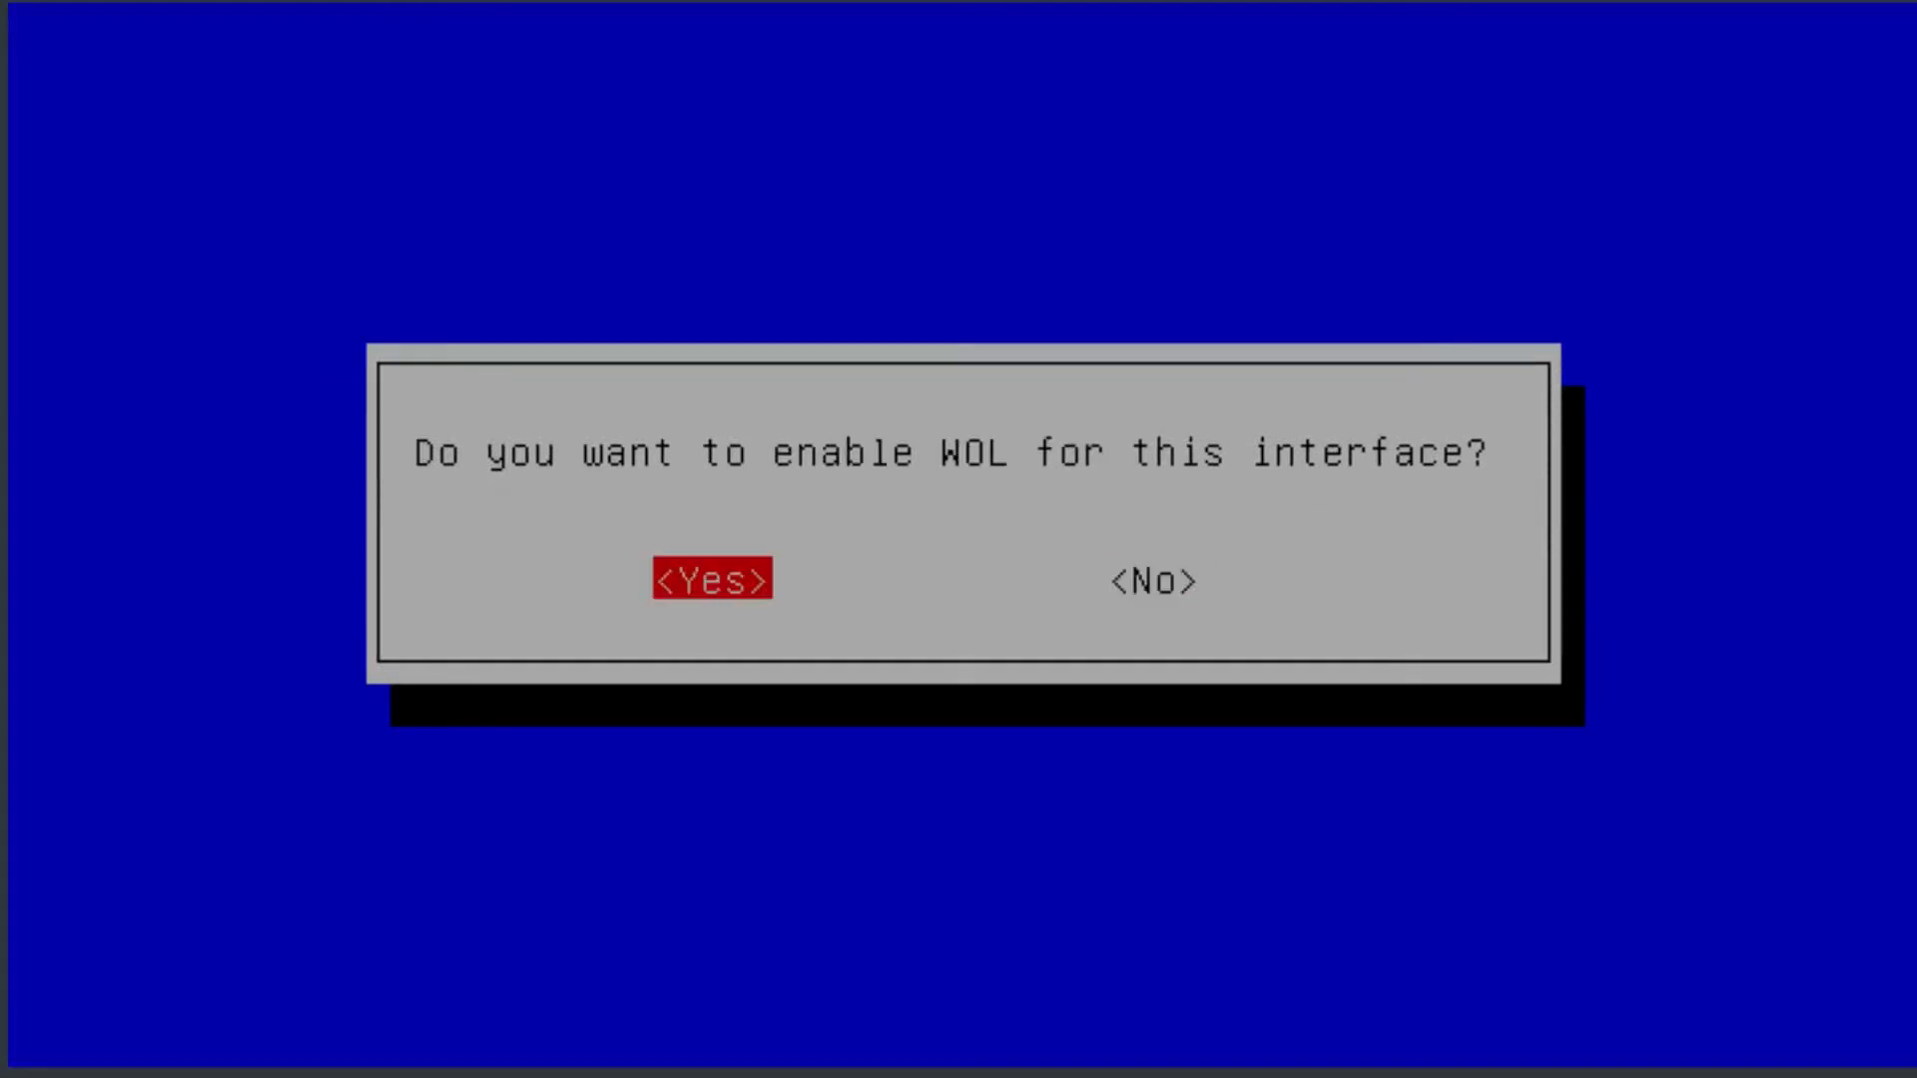
{"action": "key", "text": "Right"}
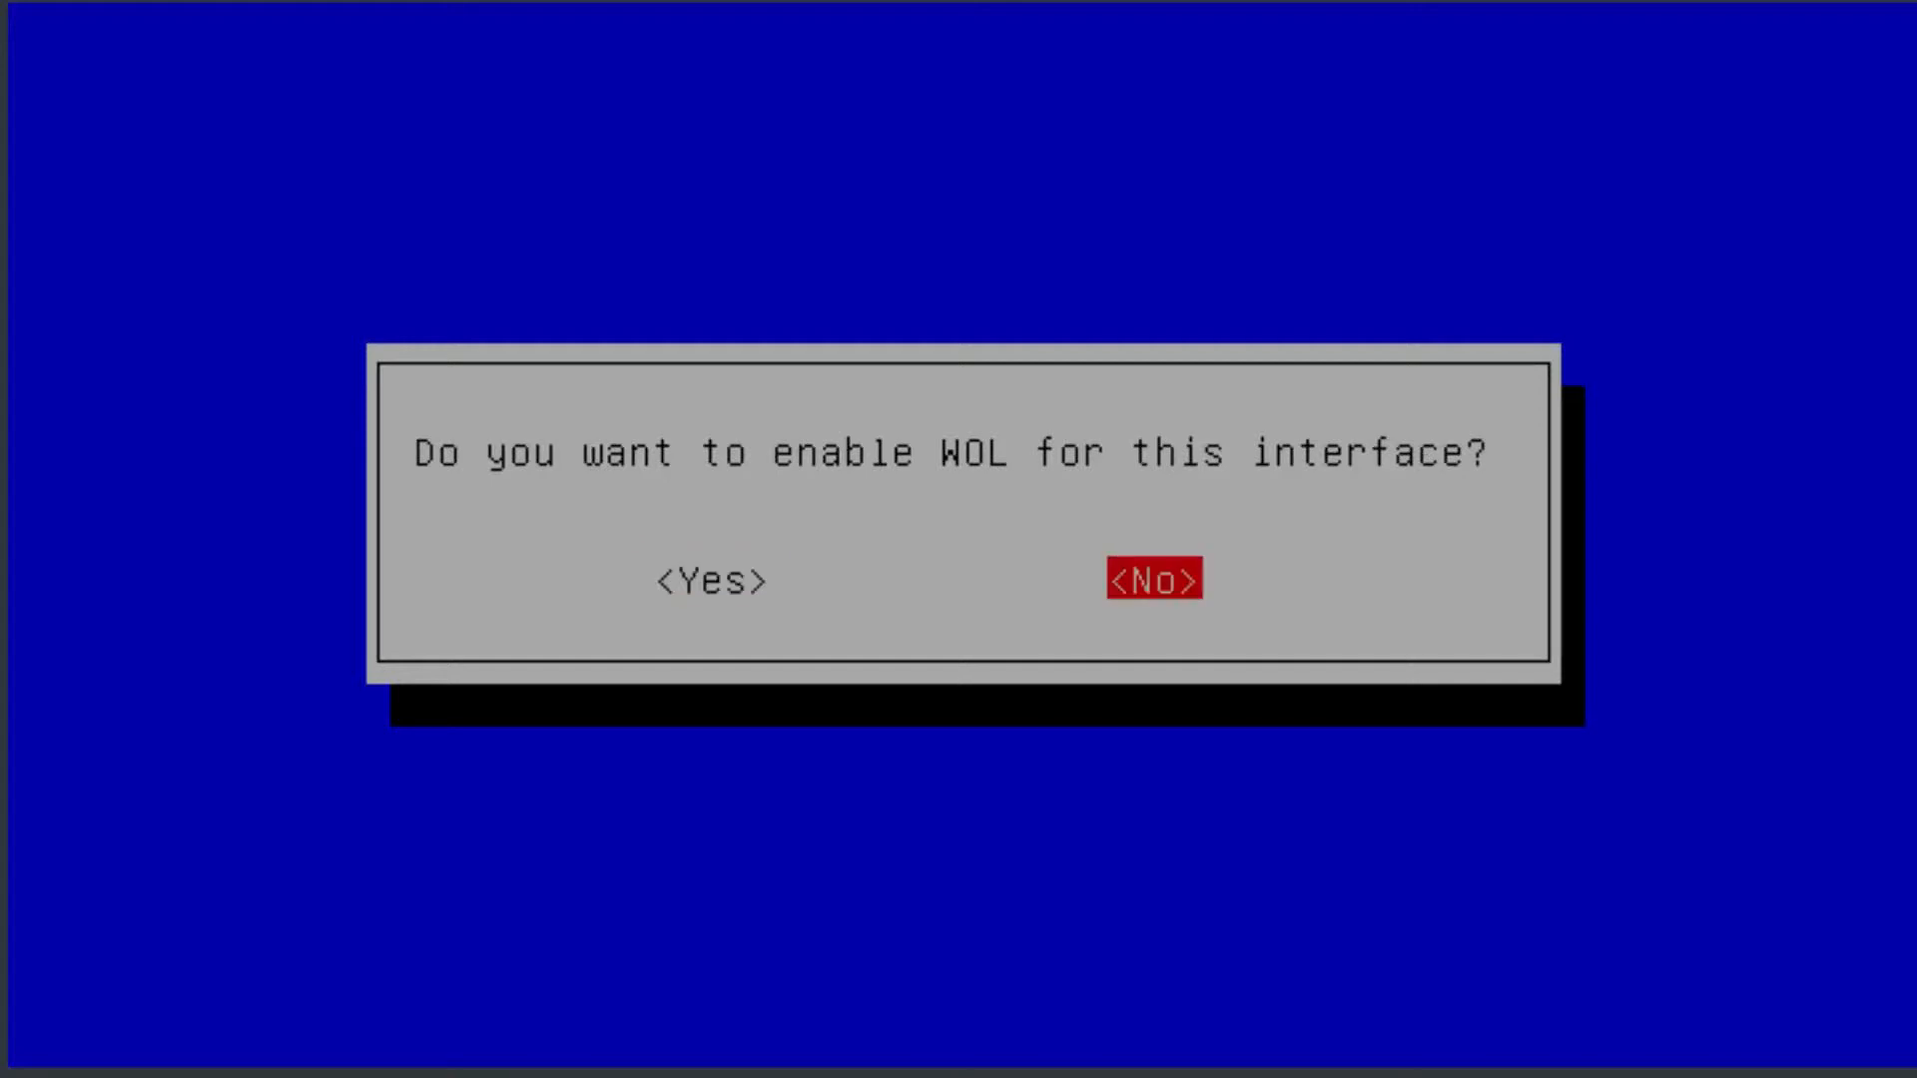
{"action": "key", "text": "Left"}
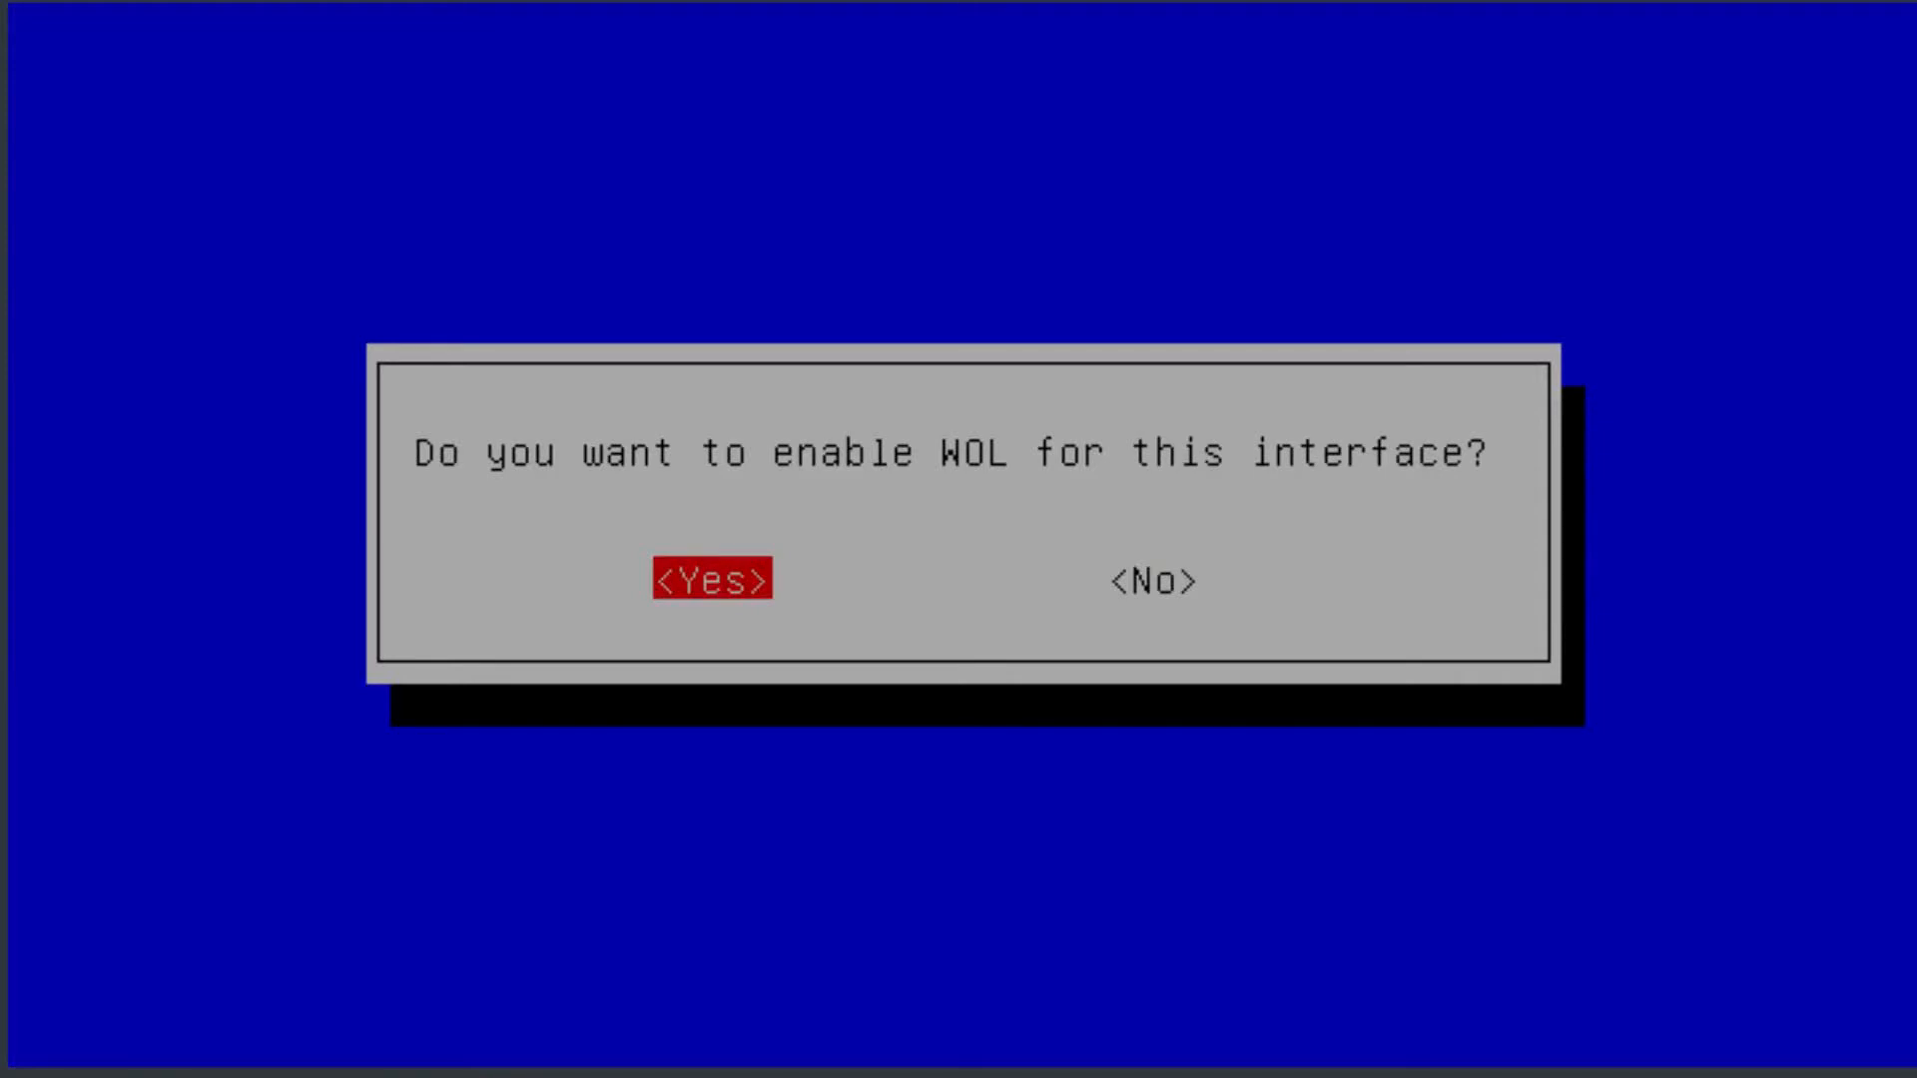
{"action": "key", "text": "Right"}
{"action": "key", "text": "Return"}
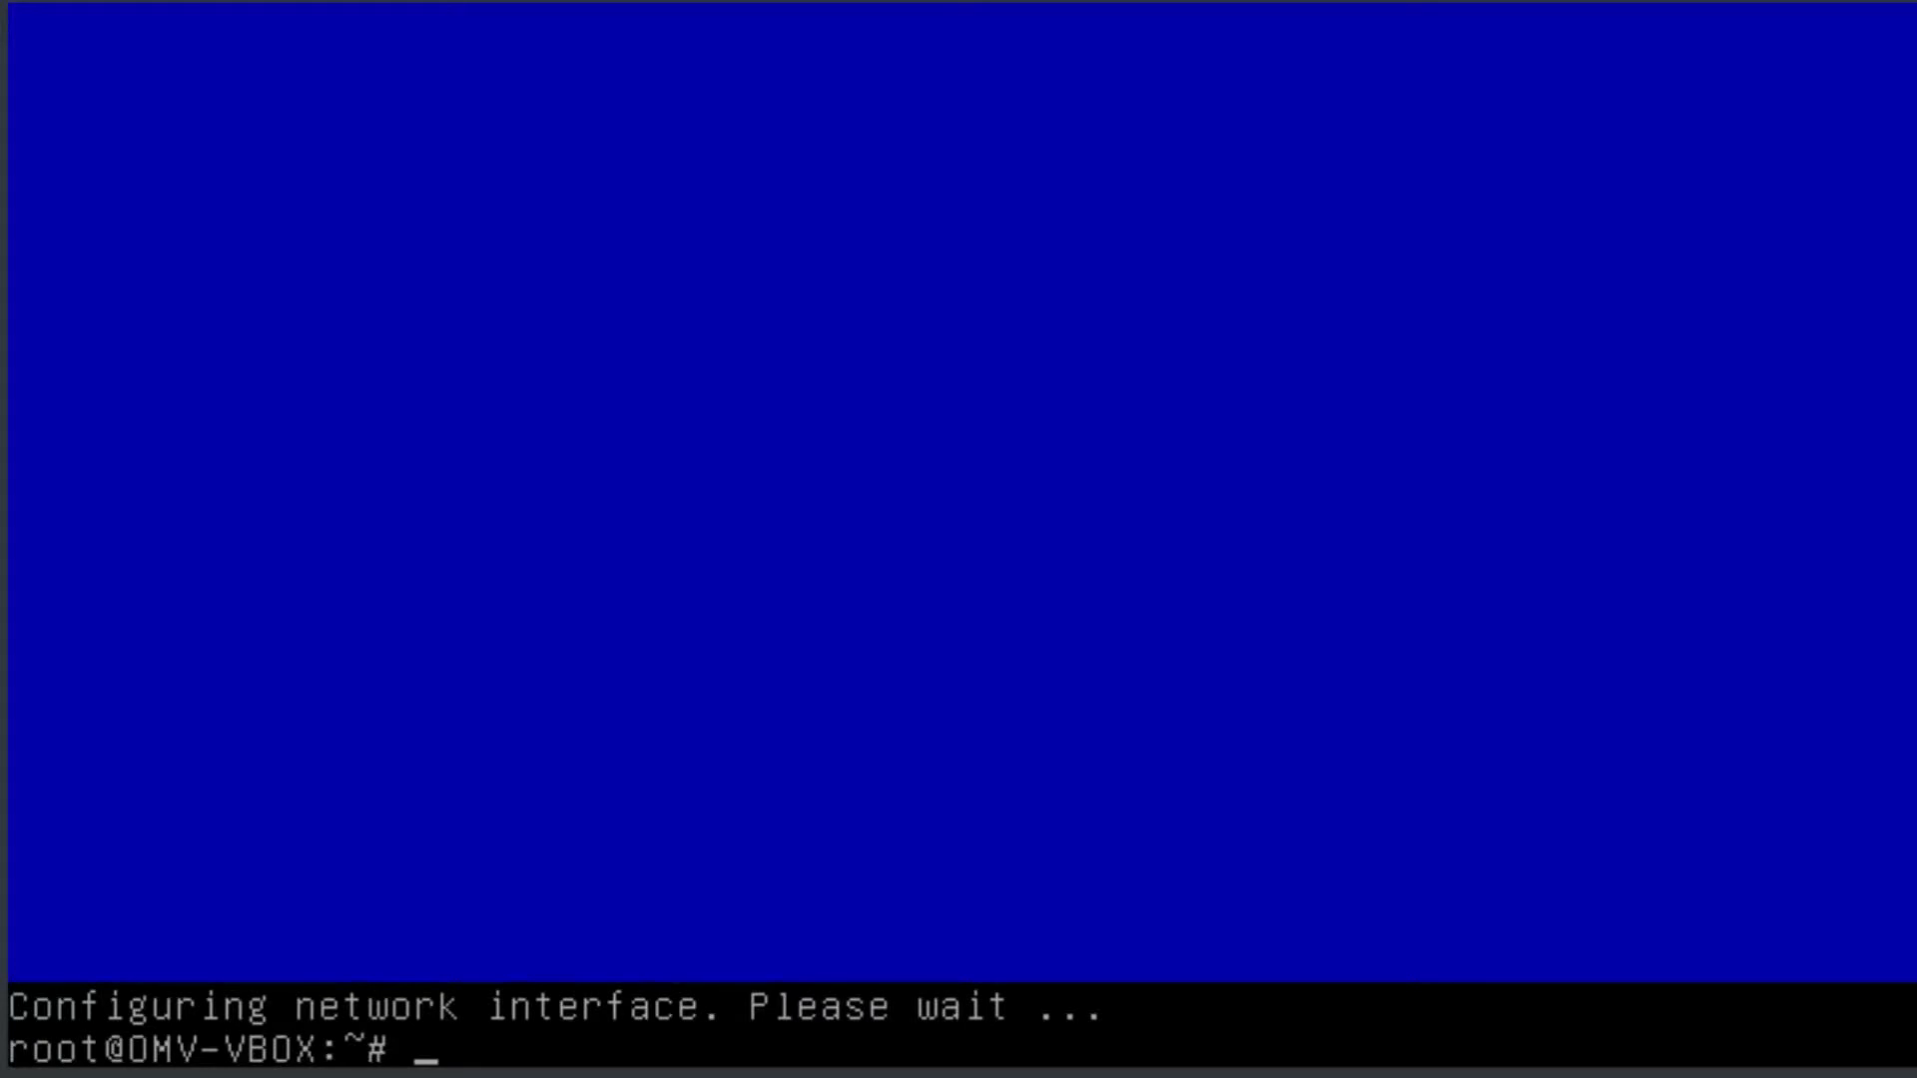
Run ifconfig in the root shell to look up the virtual machine's IP address.
{"action": "type", "text": "ifconfig"}
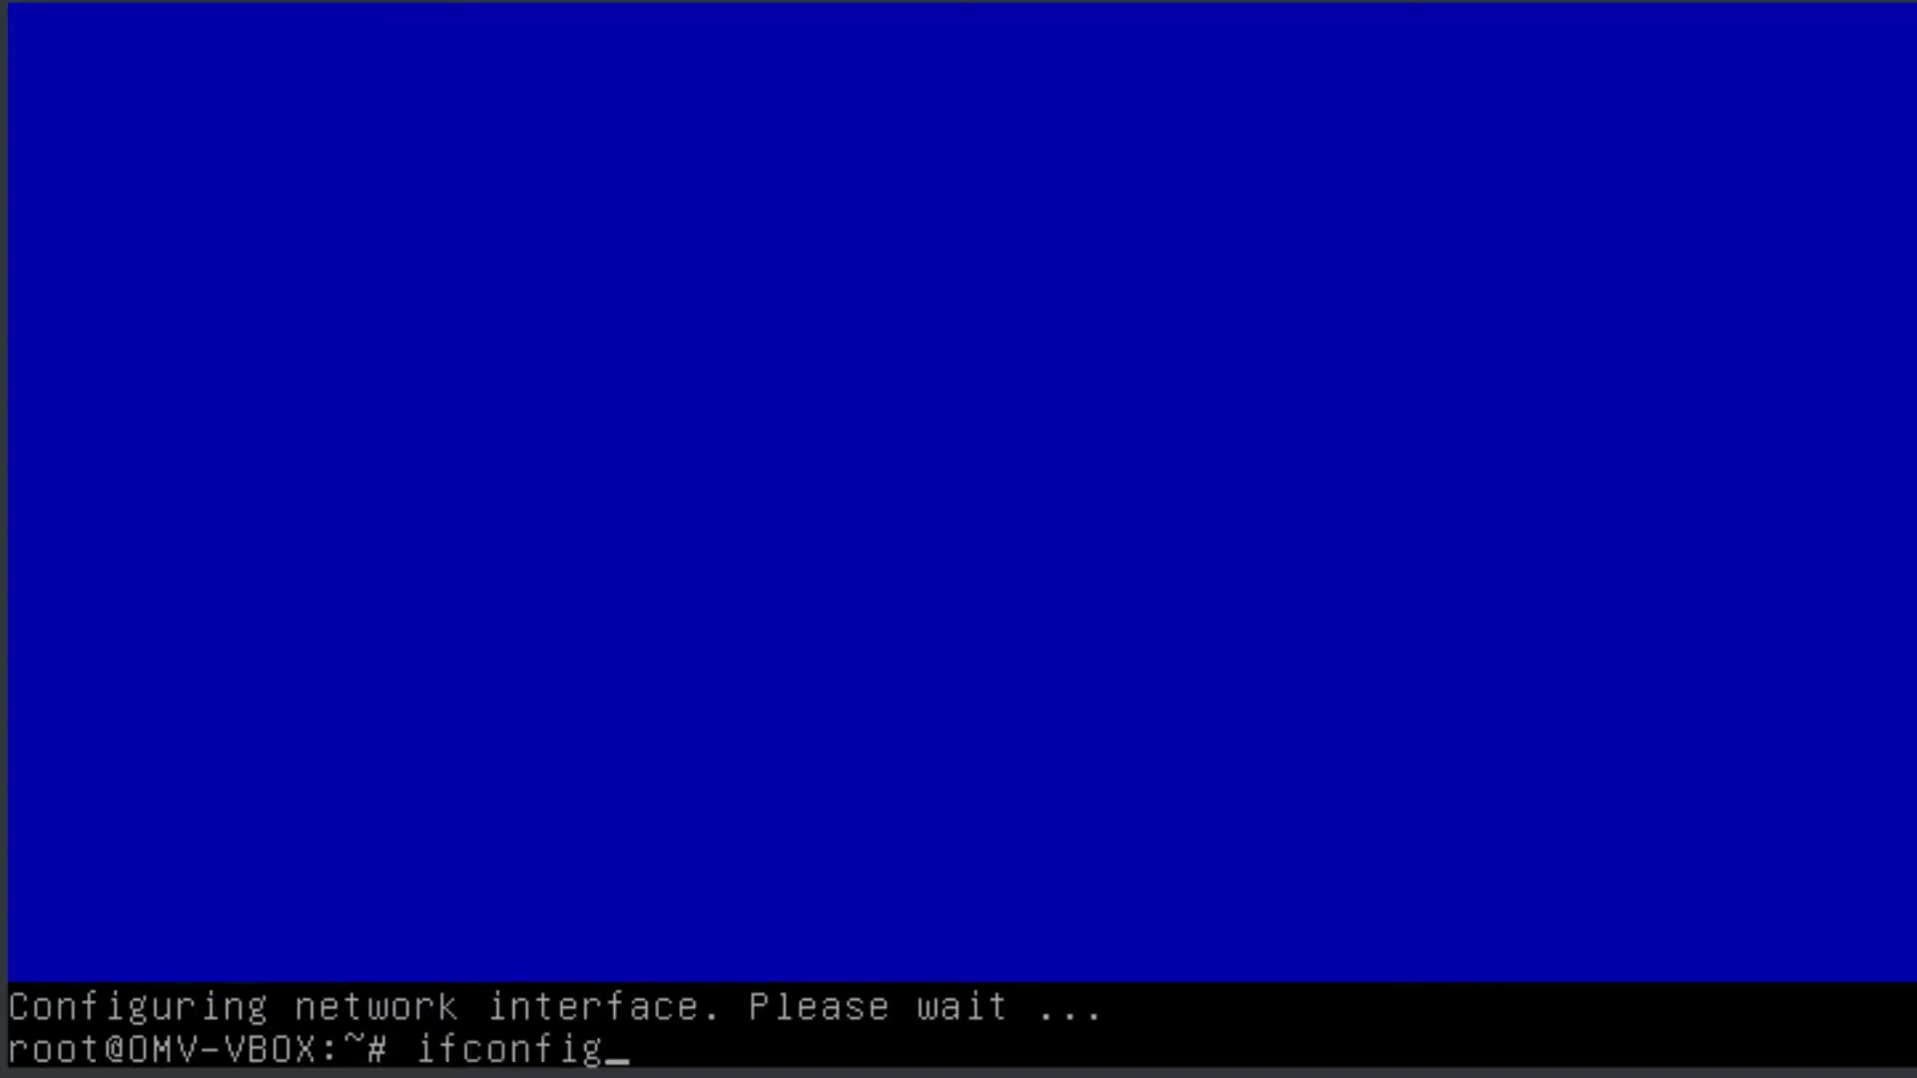
{"action": "key", "text": "Return"}
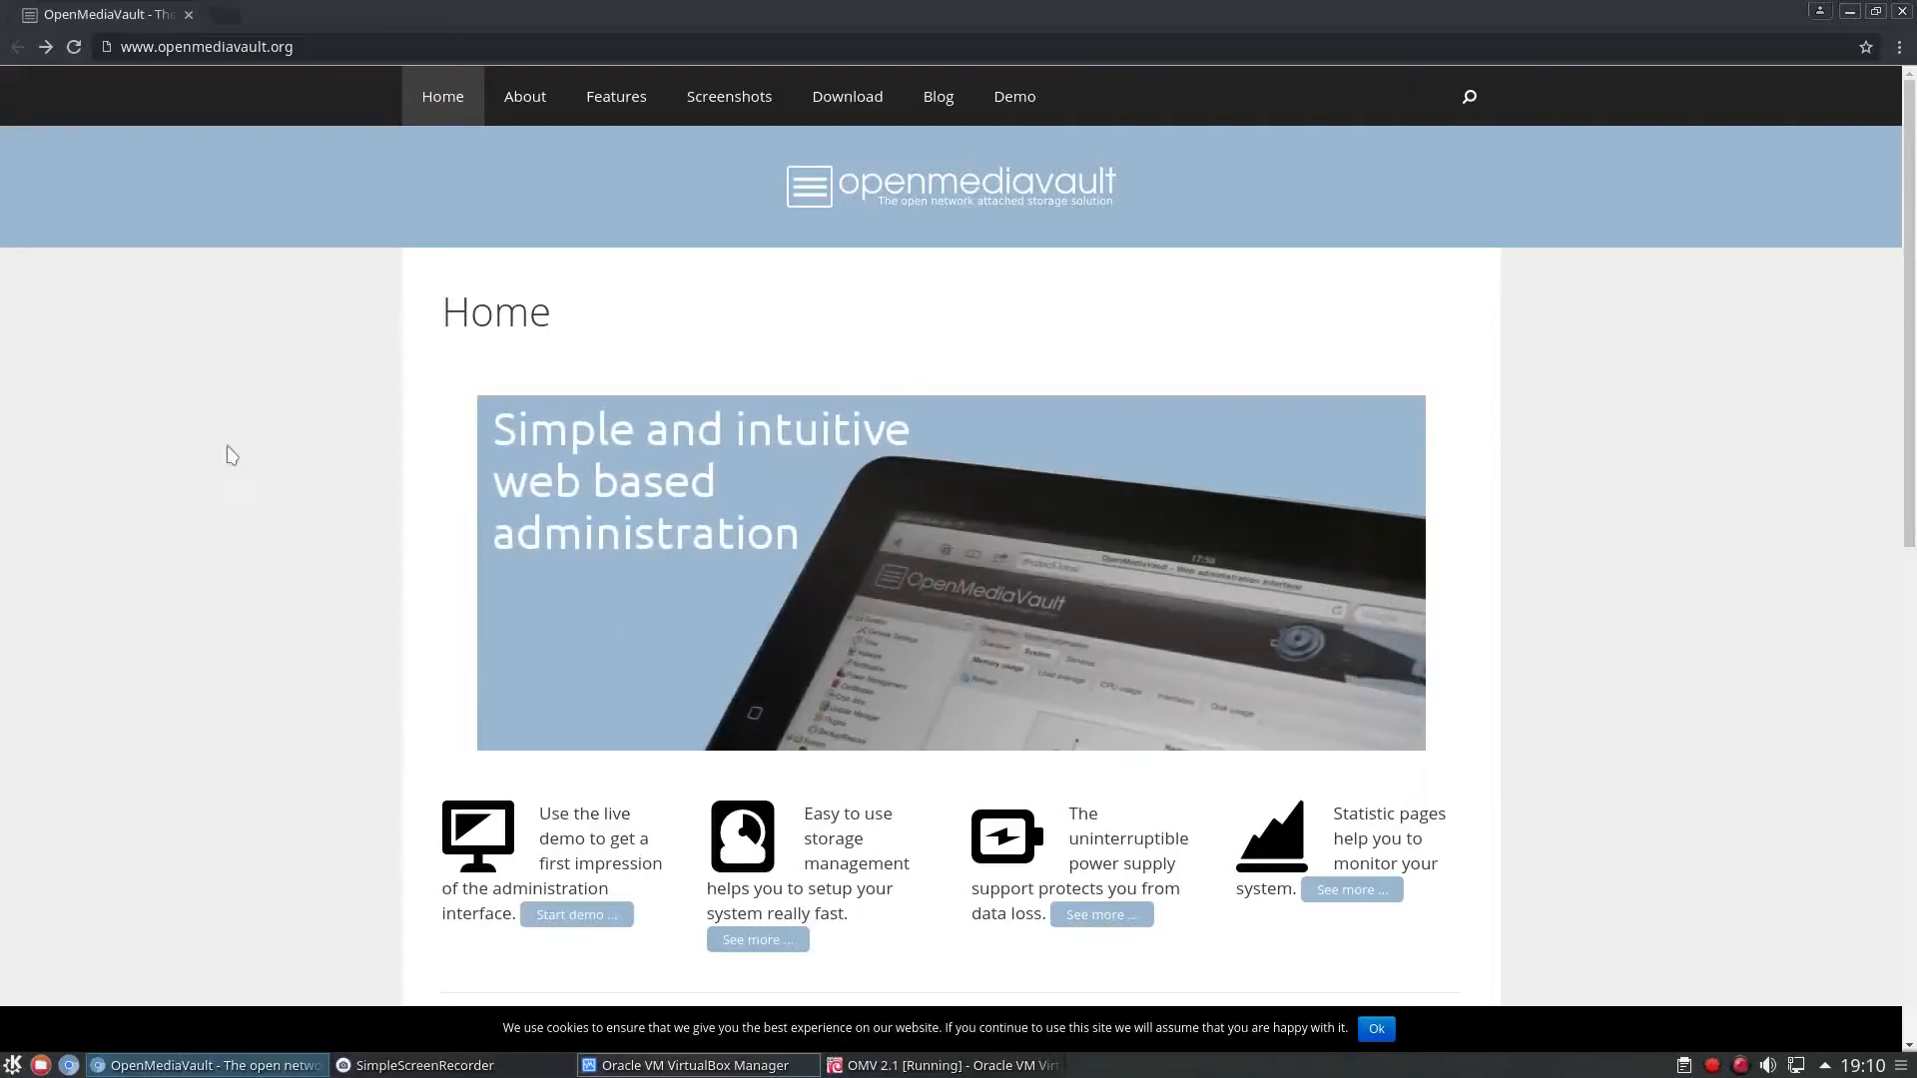
Switch to Chromium, open 192.168.1.134, and log in as admin with the account password, without saving it in the browser.
{"action": "left_click", "coordinate": [45, 49]}
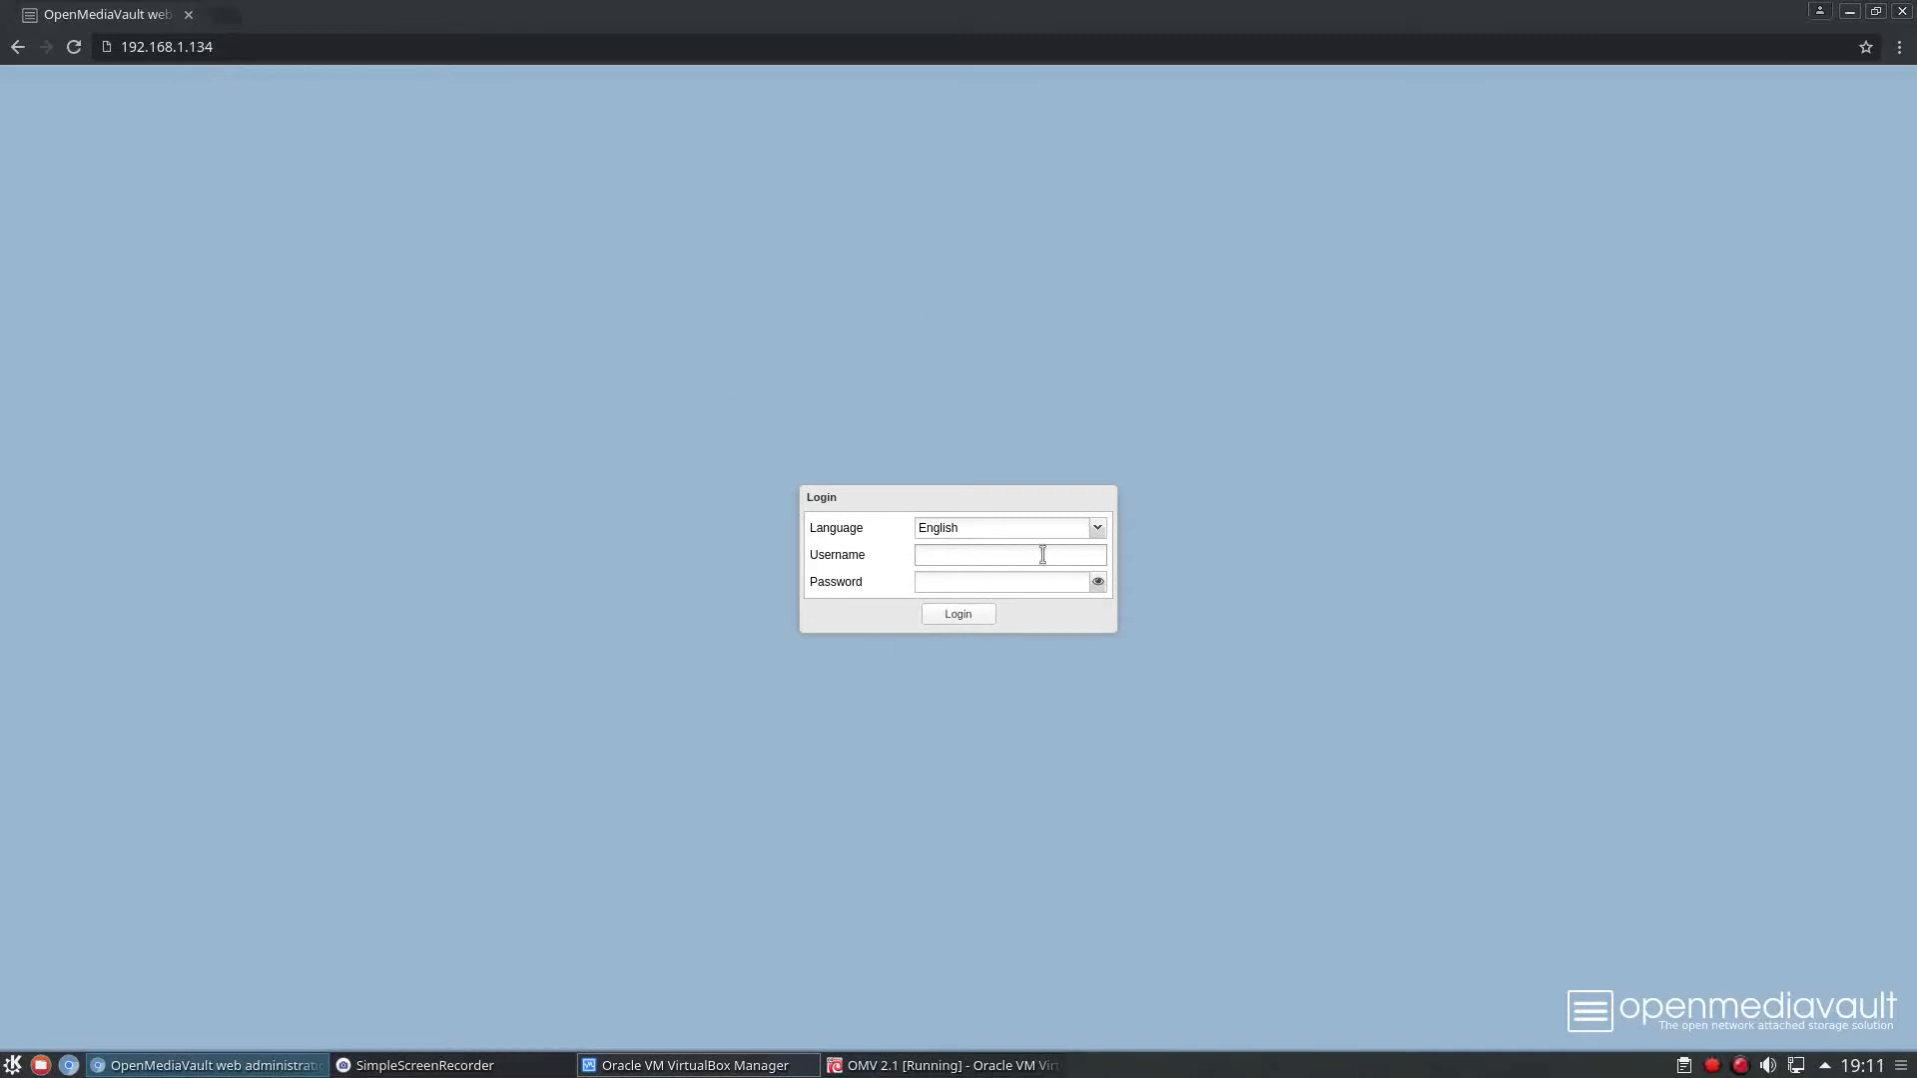
{"action": "type", "text": "adminop"}
{"action": "key", "text": "Return"}
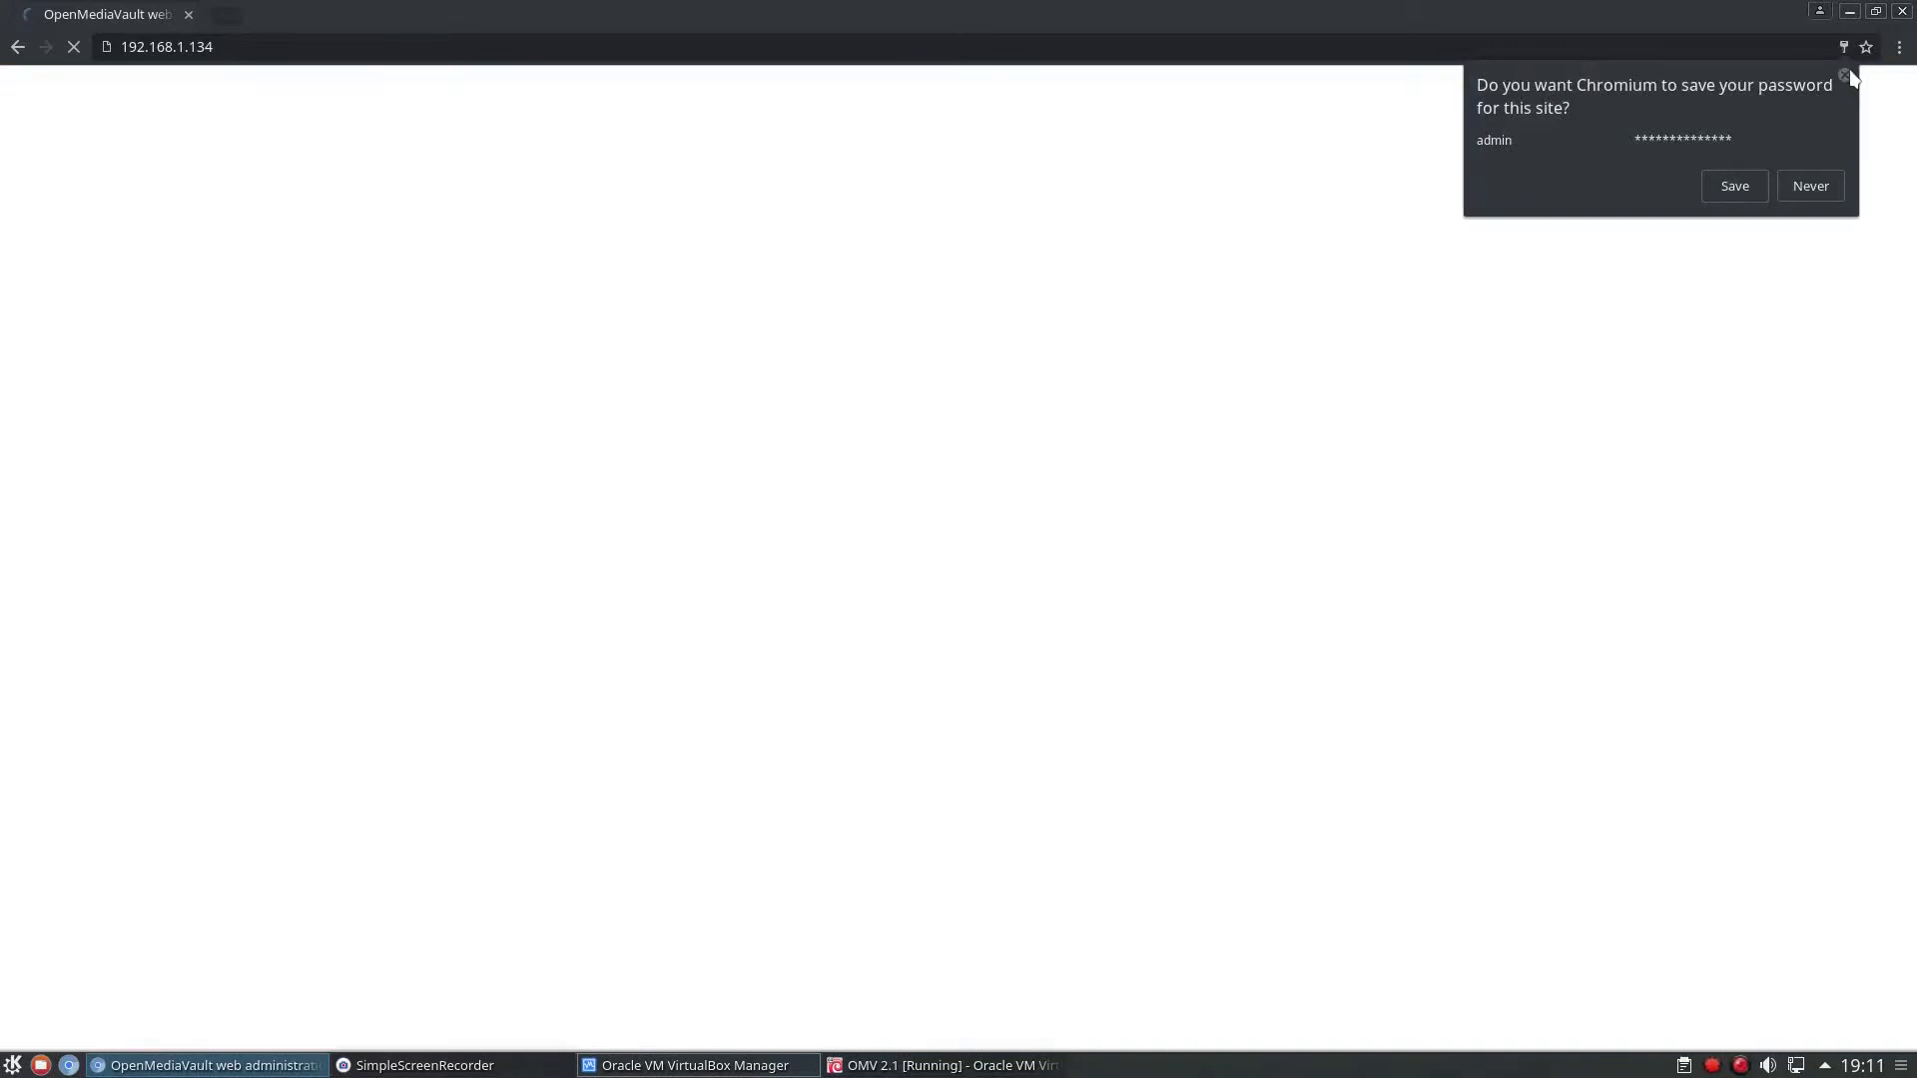
{"action": "left_click", "coordinate": [1845, 74]}
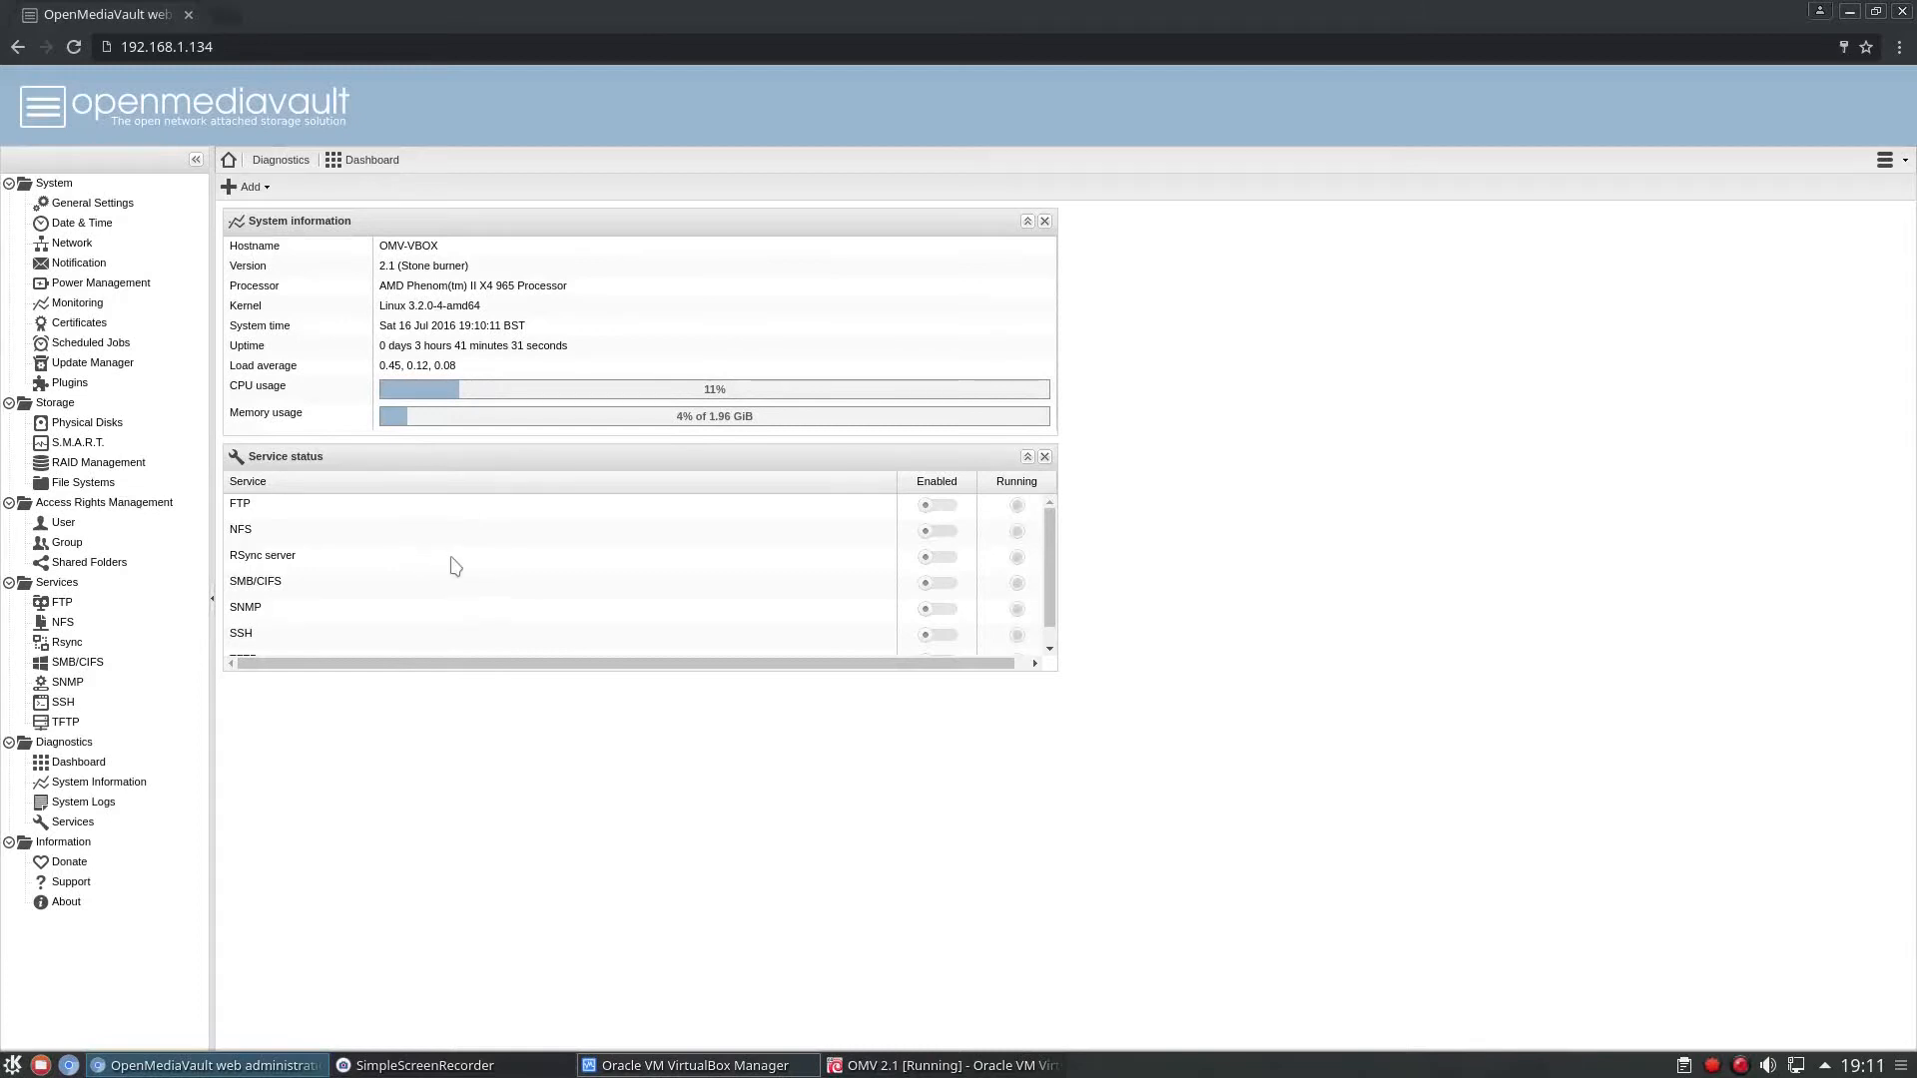
Look through the service status list on the dashboard.
{"action": "scroll", "coordinate": [451, 564], "scroll_direction": "down", "scroll_amount": 1}
{"action": "scroll", "coordinate": [426, 607], "scroll_direction": "up", "scroll_amount": 1}
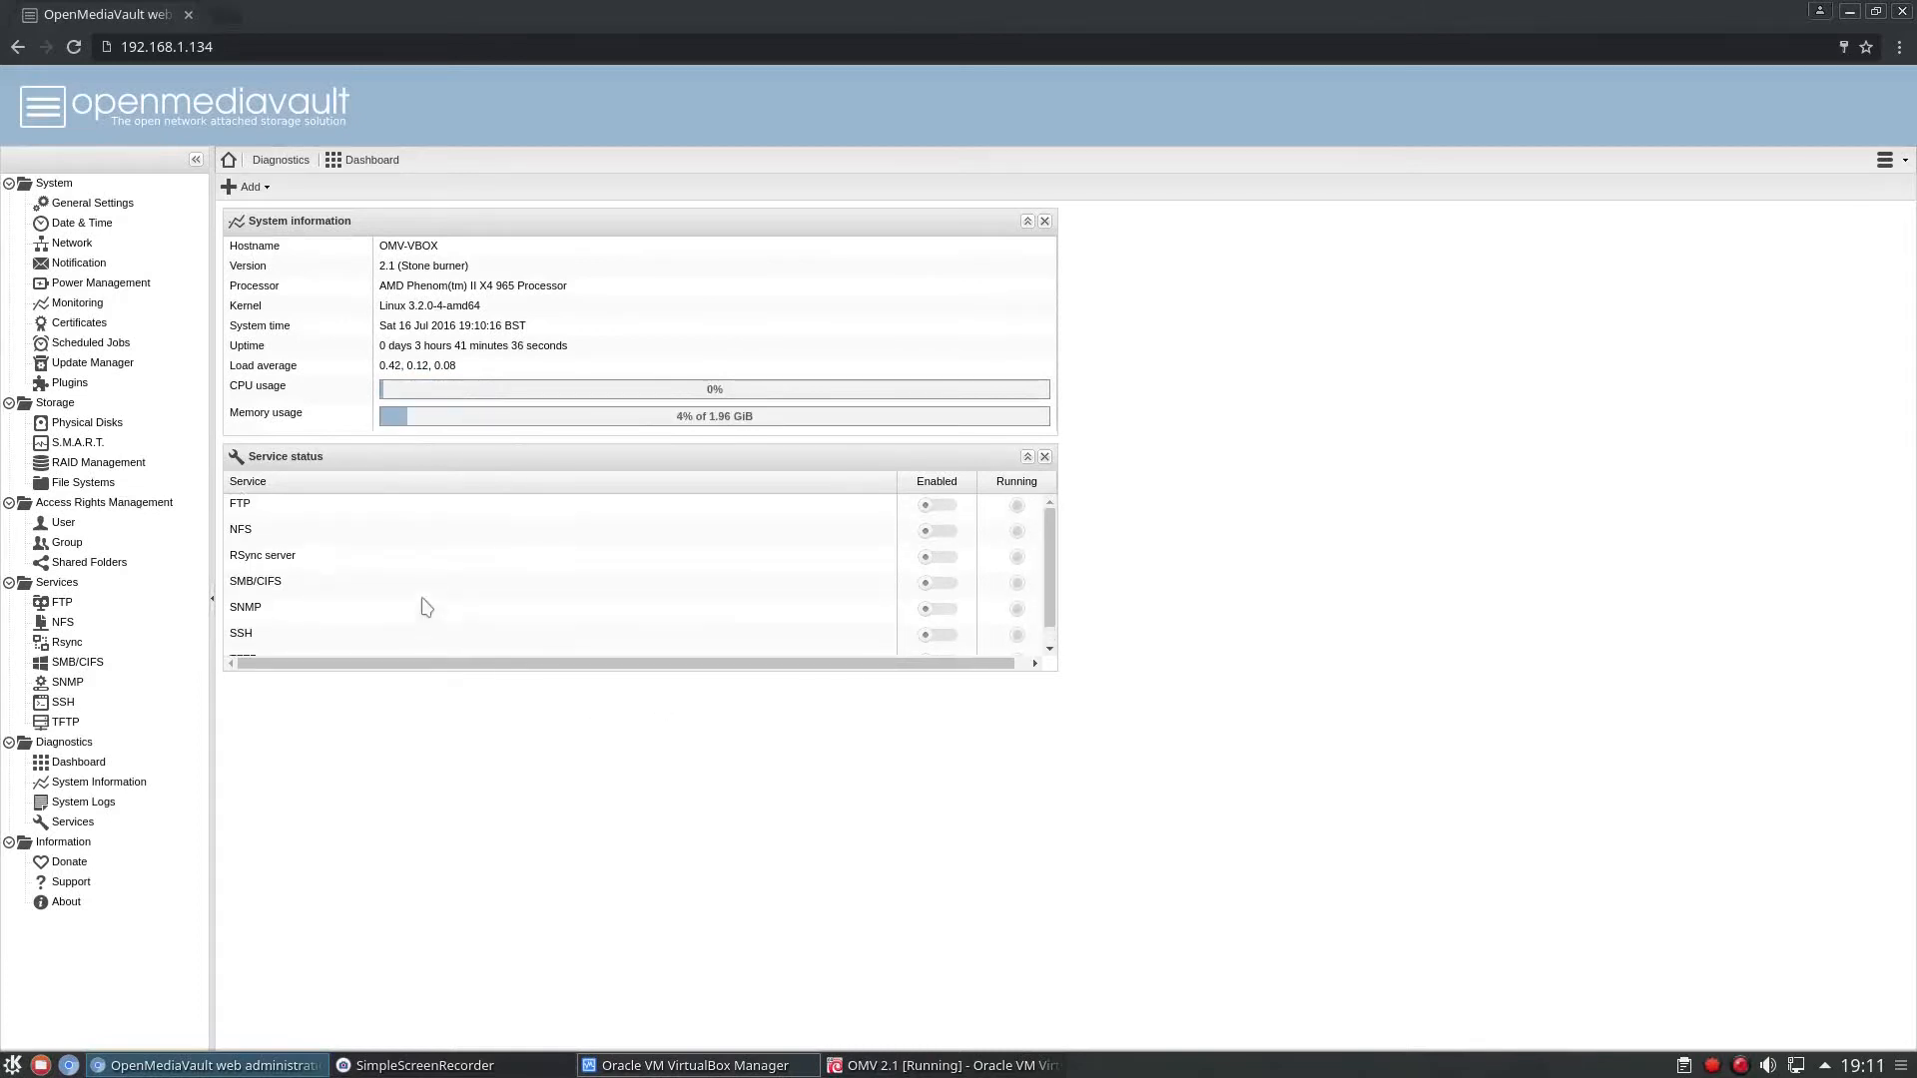
{"action": "scroll", "coordinate": [426, 607], "scroll_direction": "down", "scroll_amount": 1}
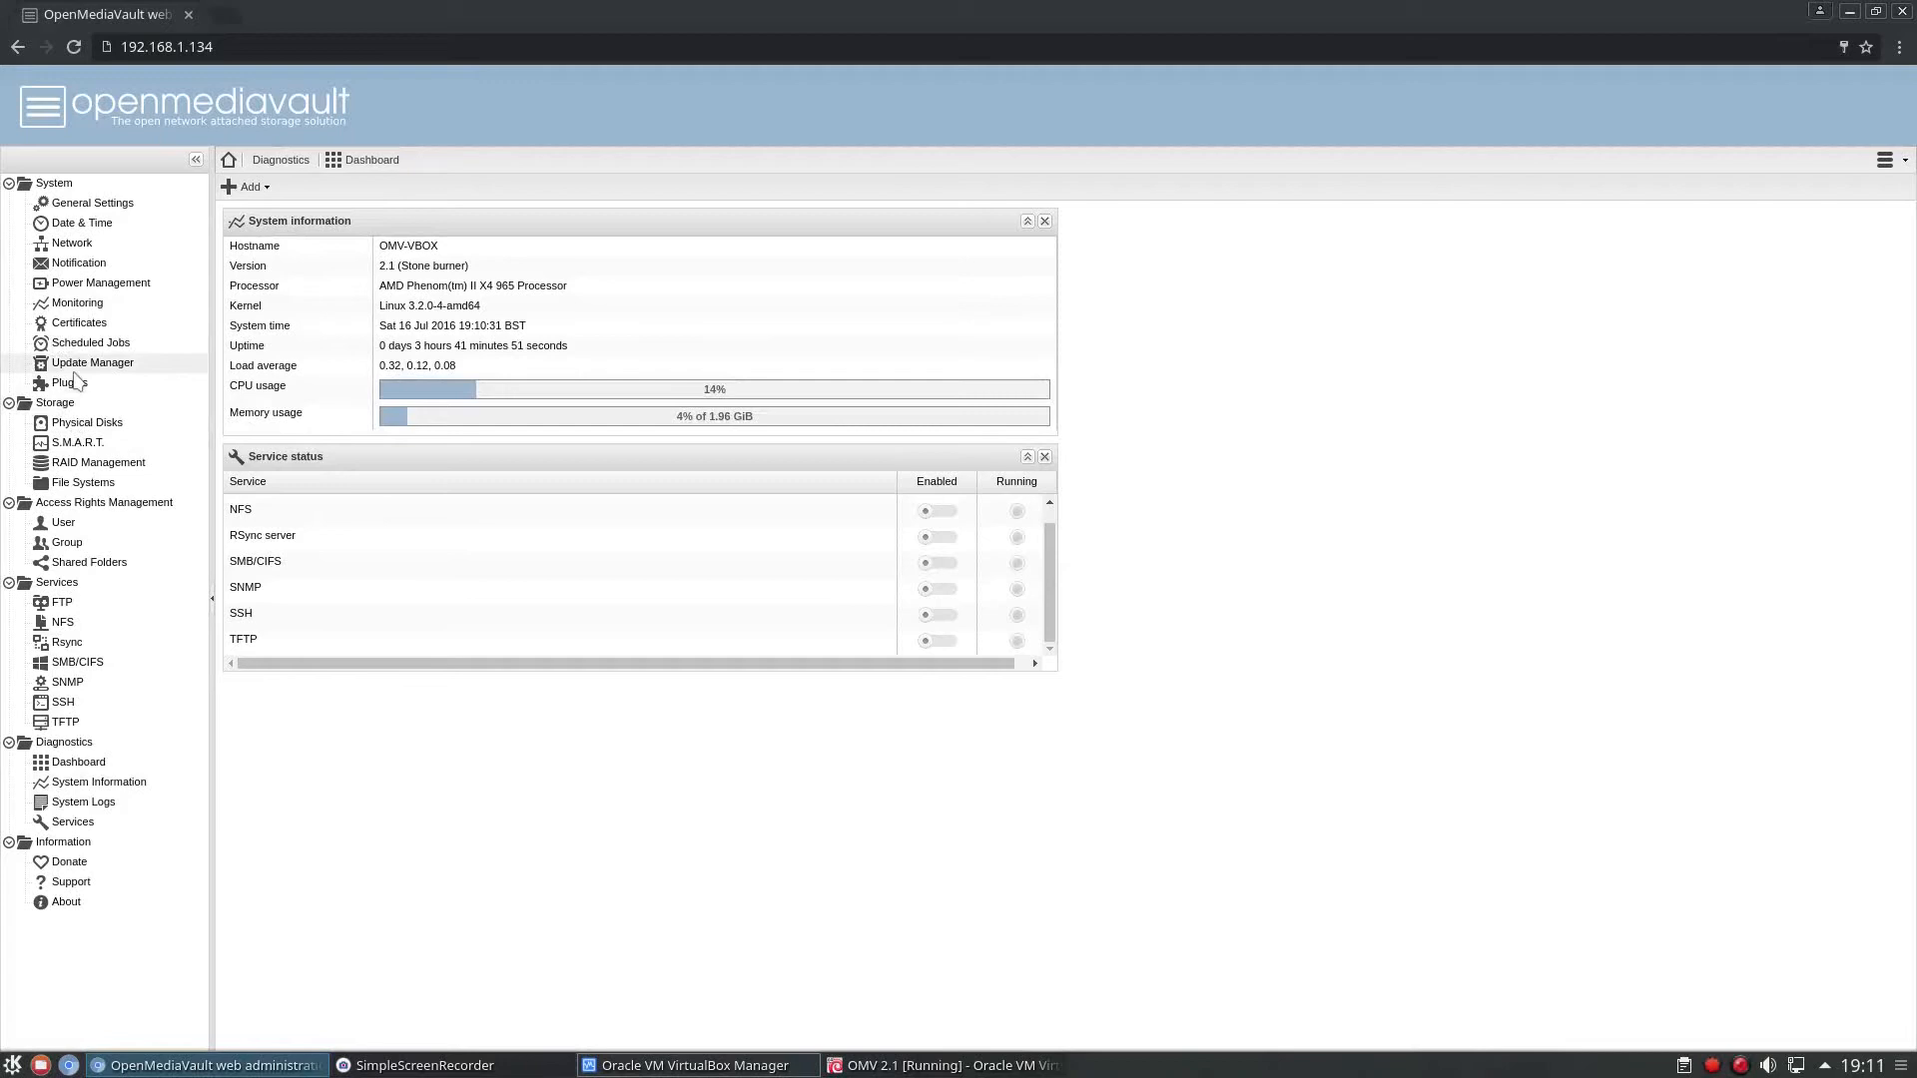
Inspect the general web administration and administrator password settings, and view the date and time settings.
{"action": "left_click", "coordinate": [62, 207]}
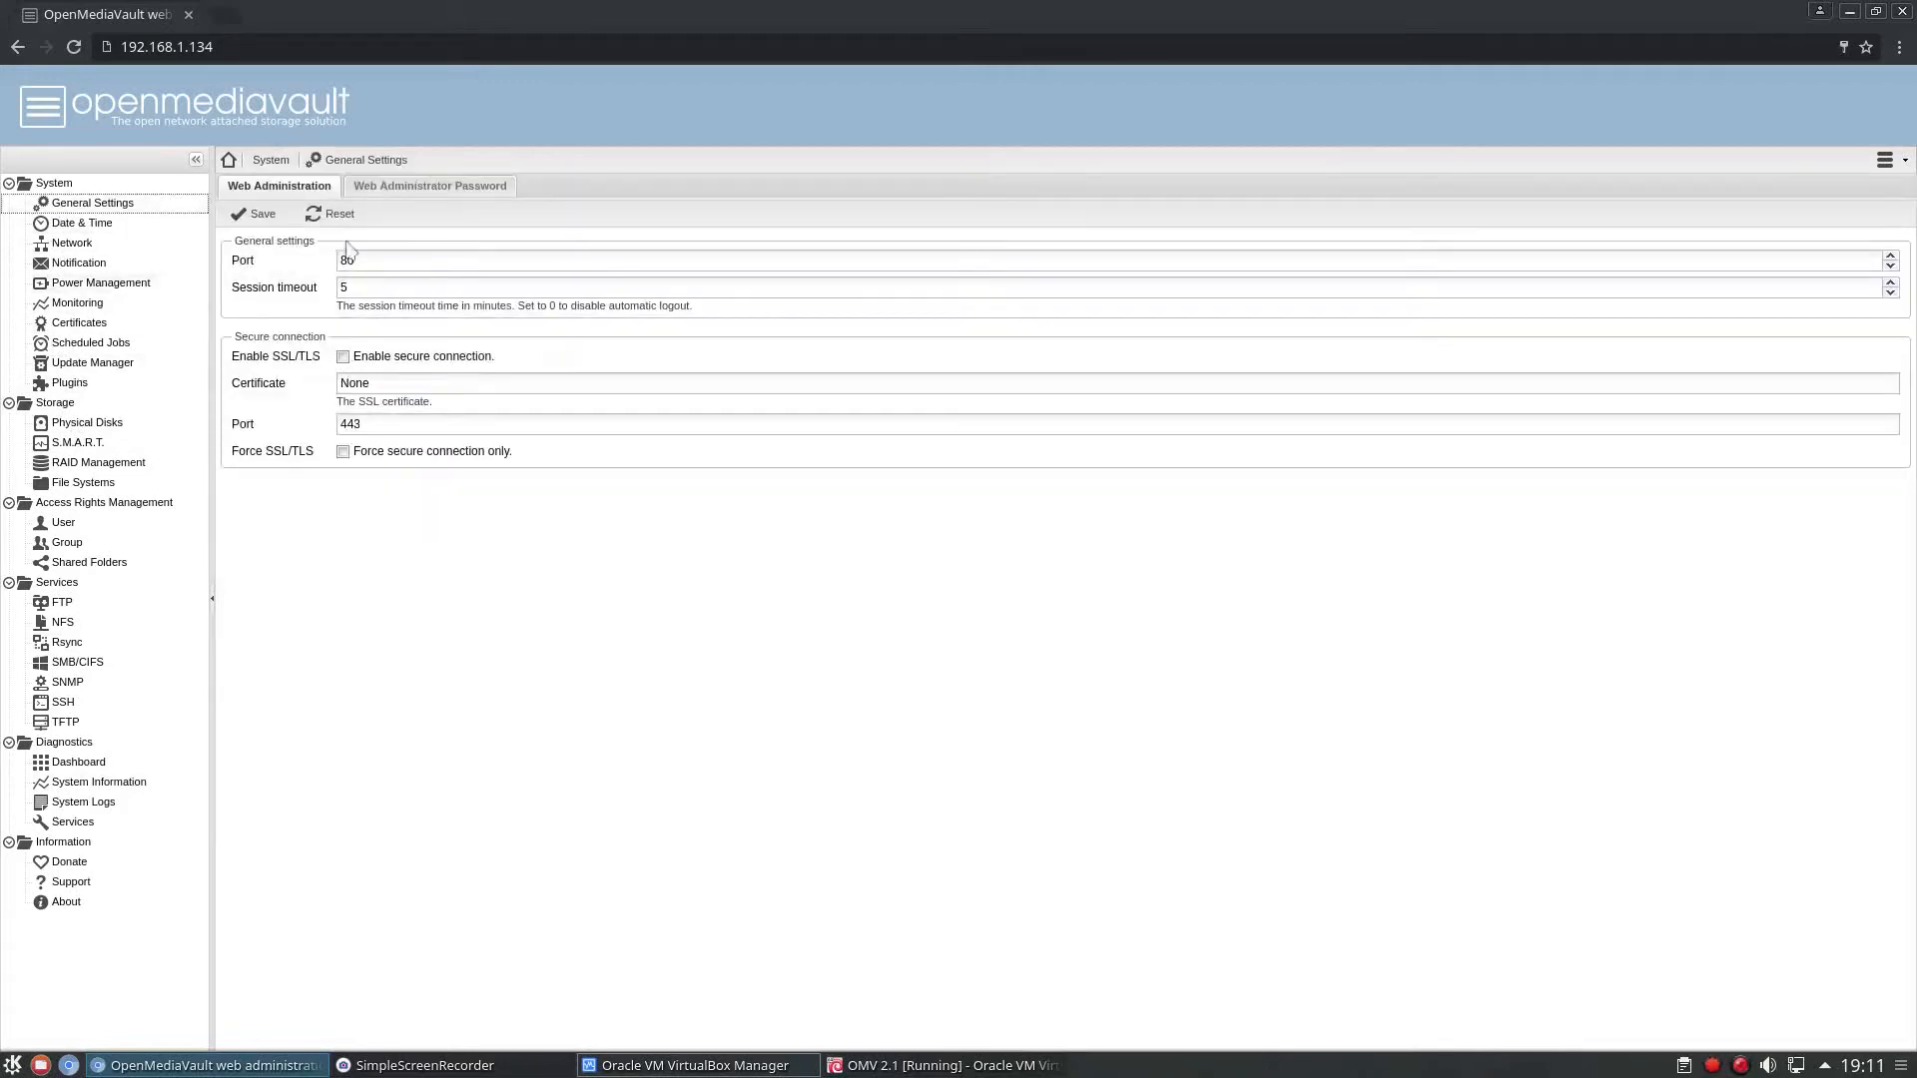
{"action": "left_click", "coordinate": [398, 193]}
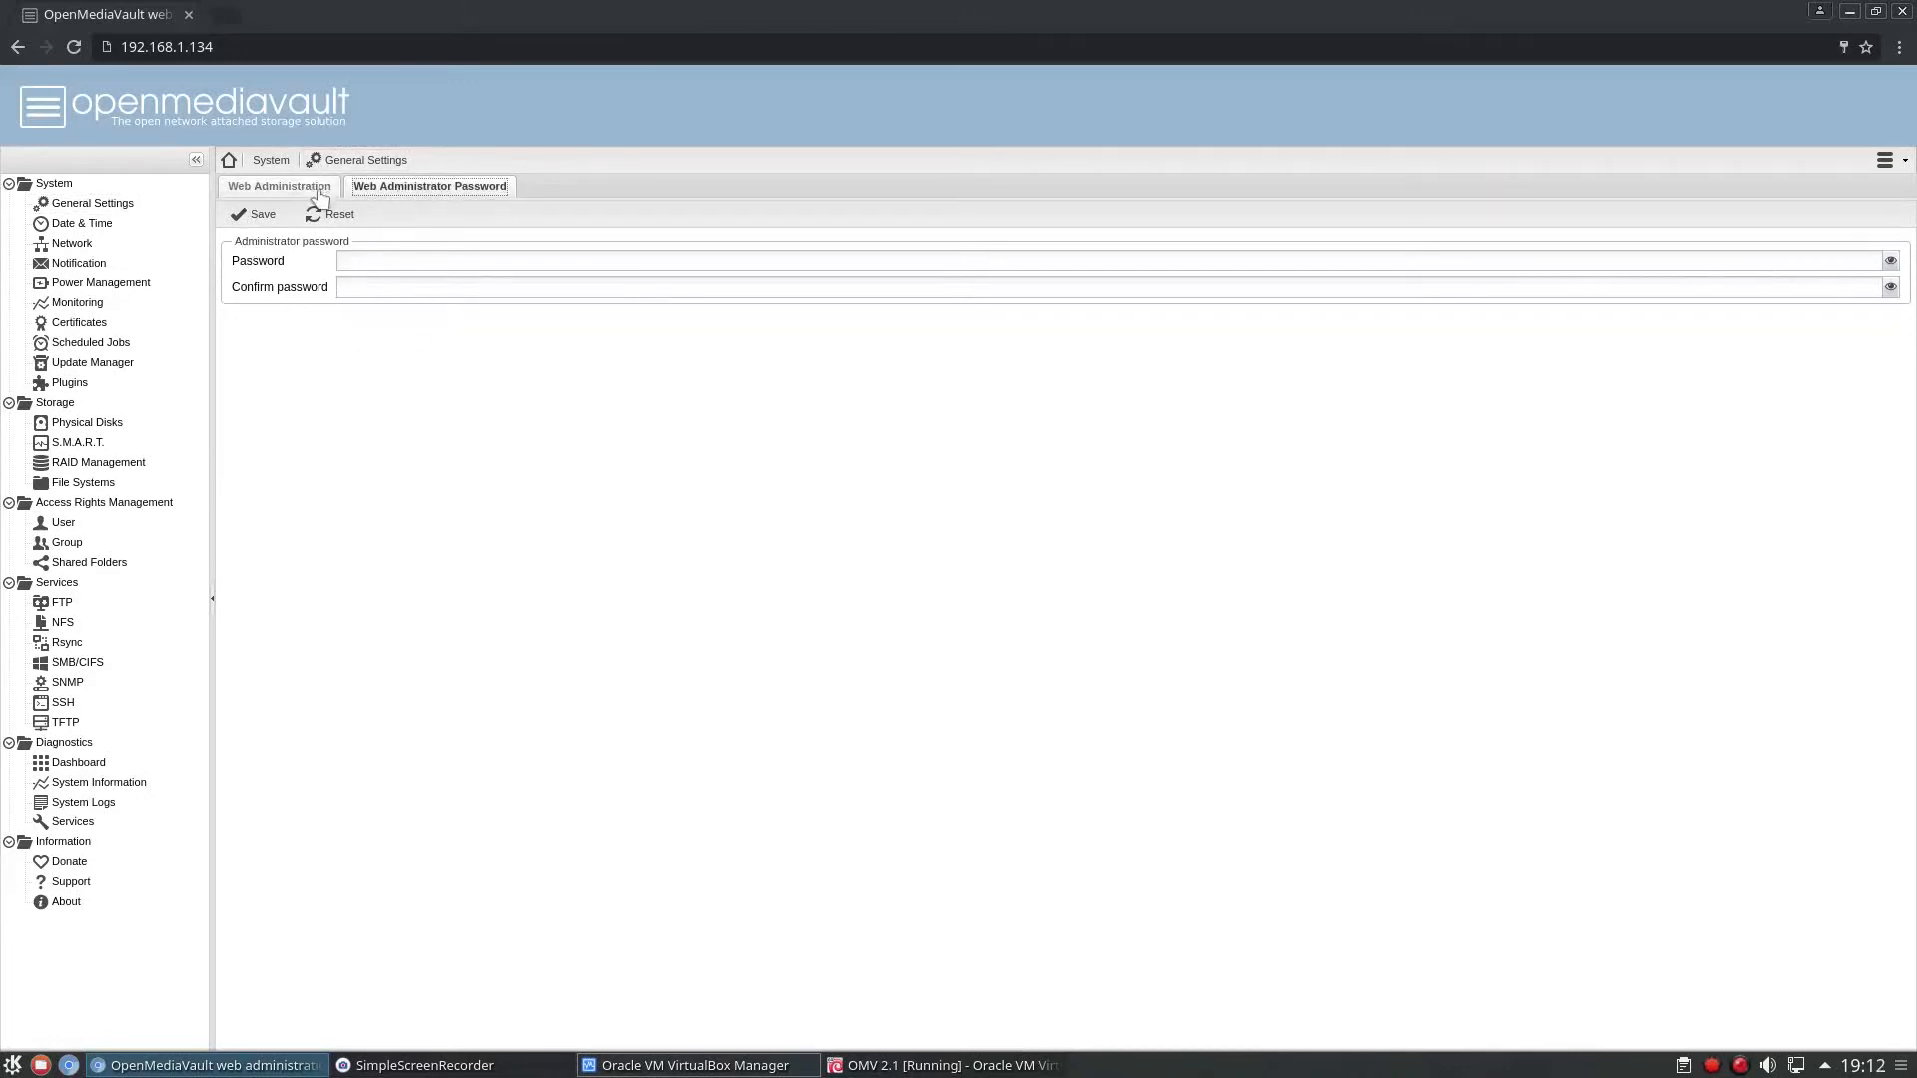
{"action": "left_click", "coordinate": [266, 186]}
{"action": "left_click", "coordinate": [95, 225]}
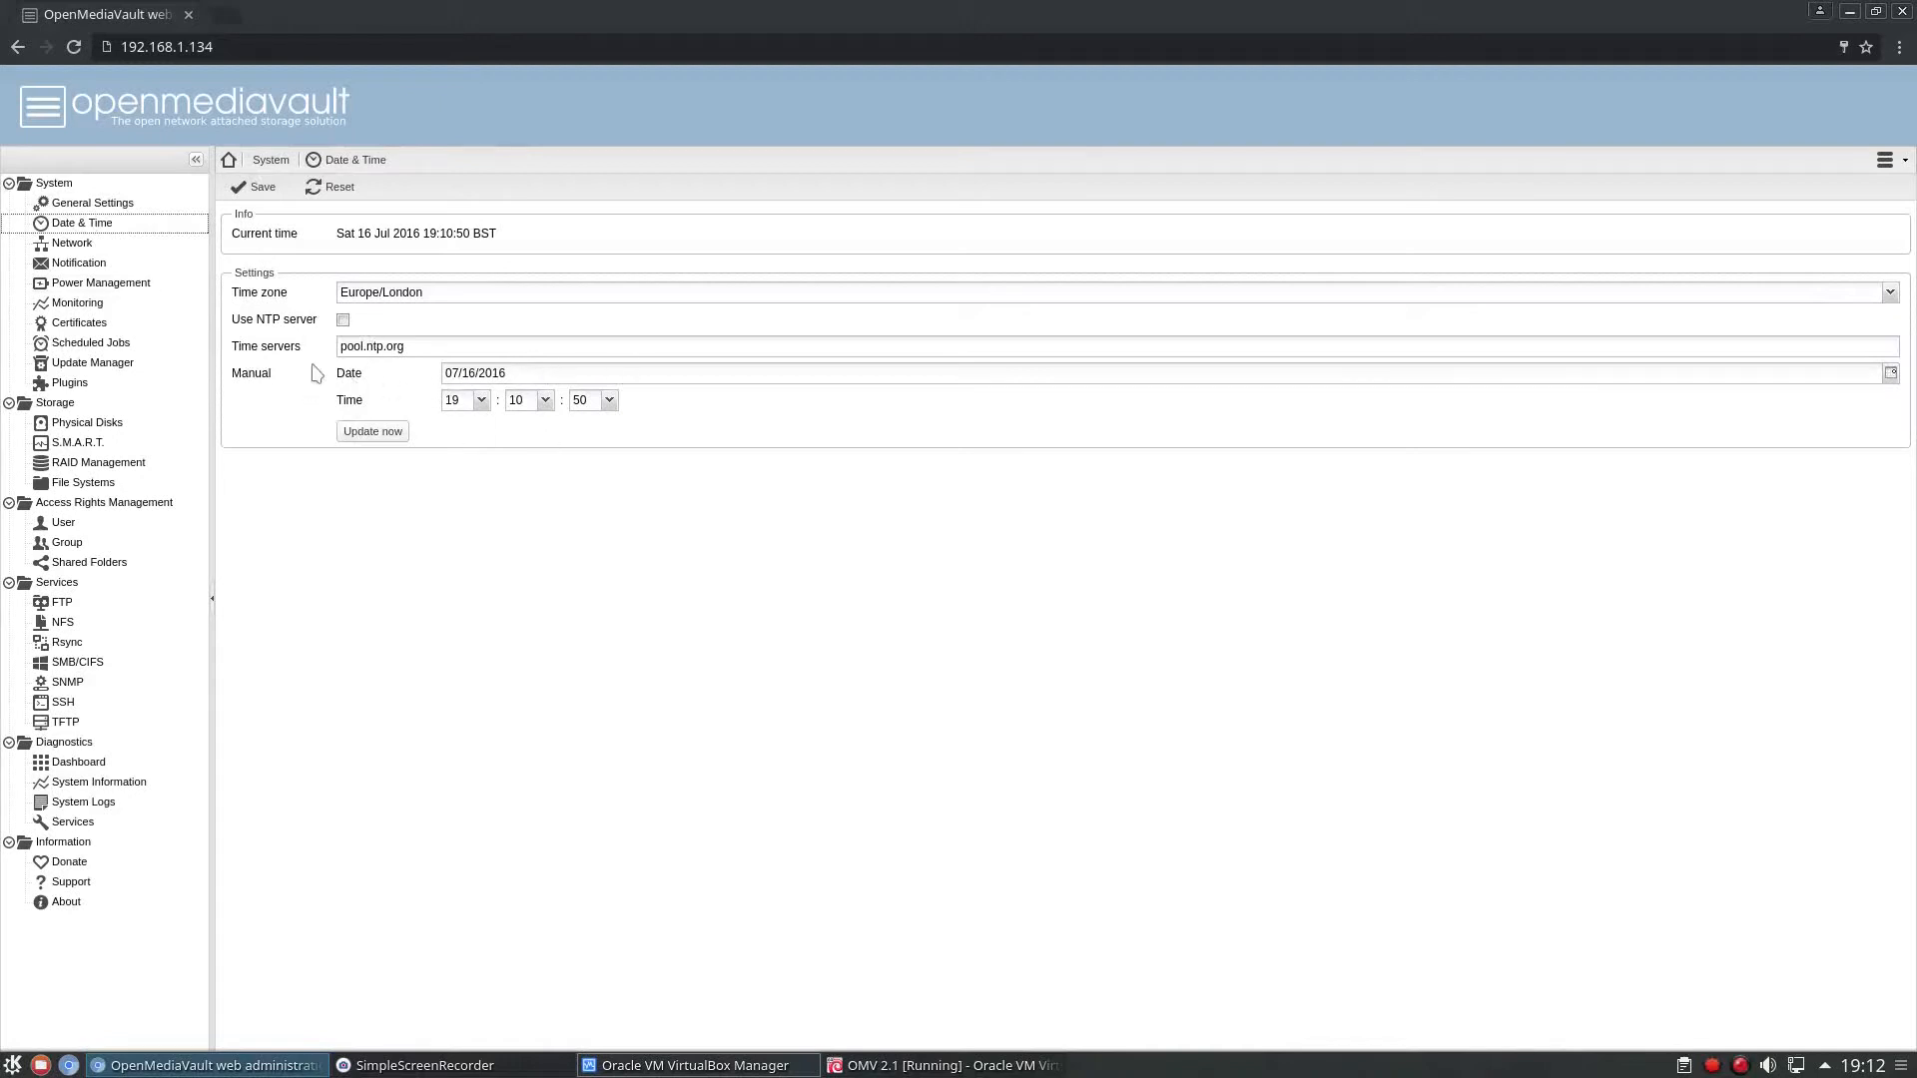
Inspect the network settings, including the interfaces, service discovery, and general hostname options.
{"action": "left_click", "coordinate": [86, 247]}
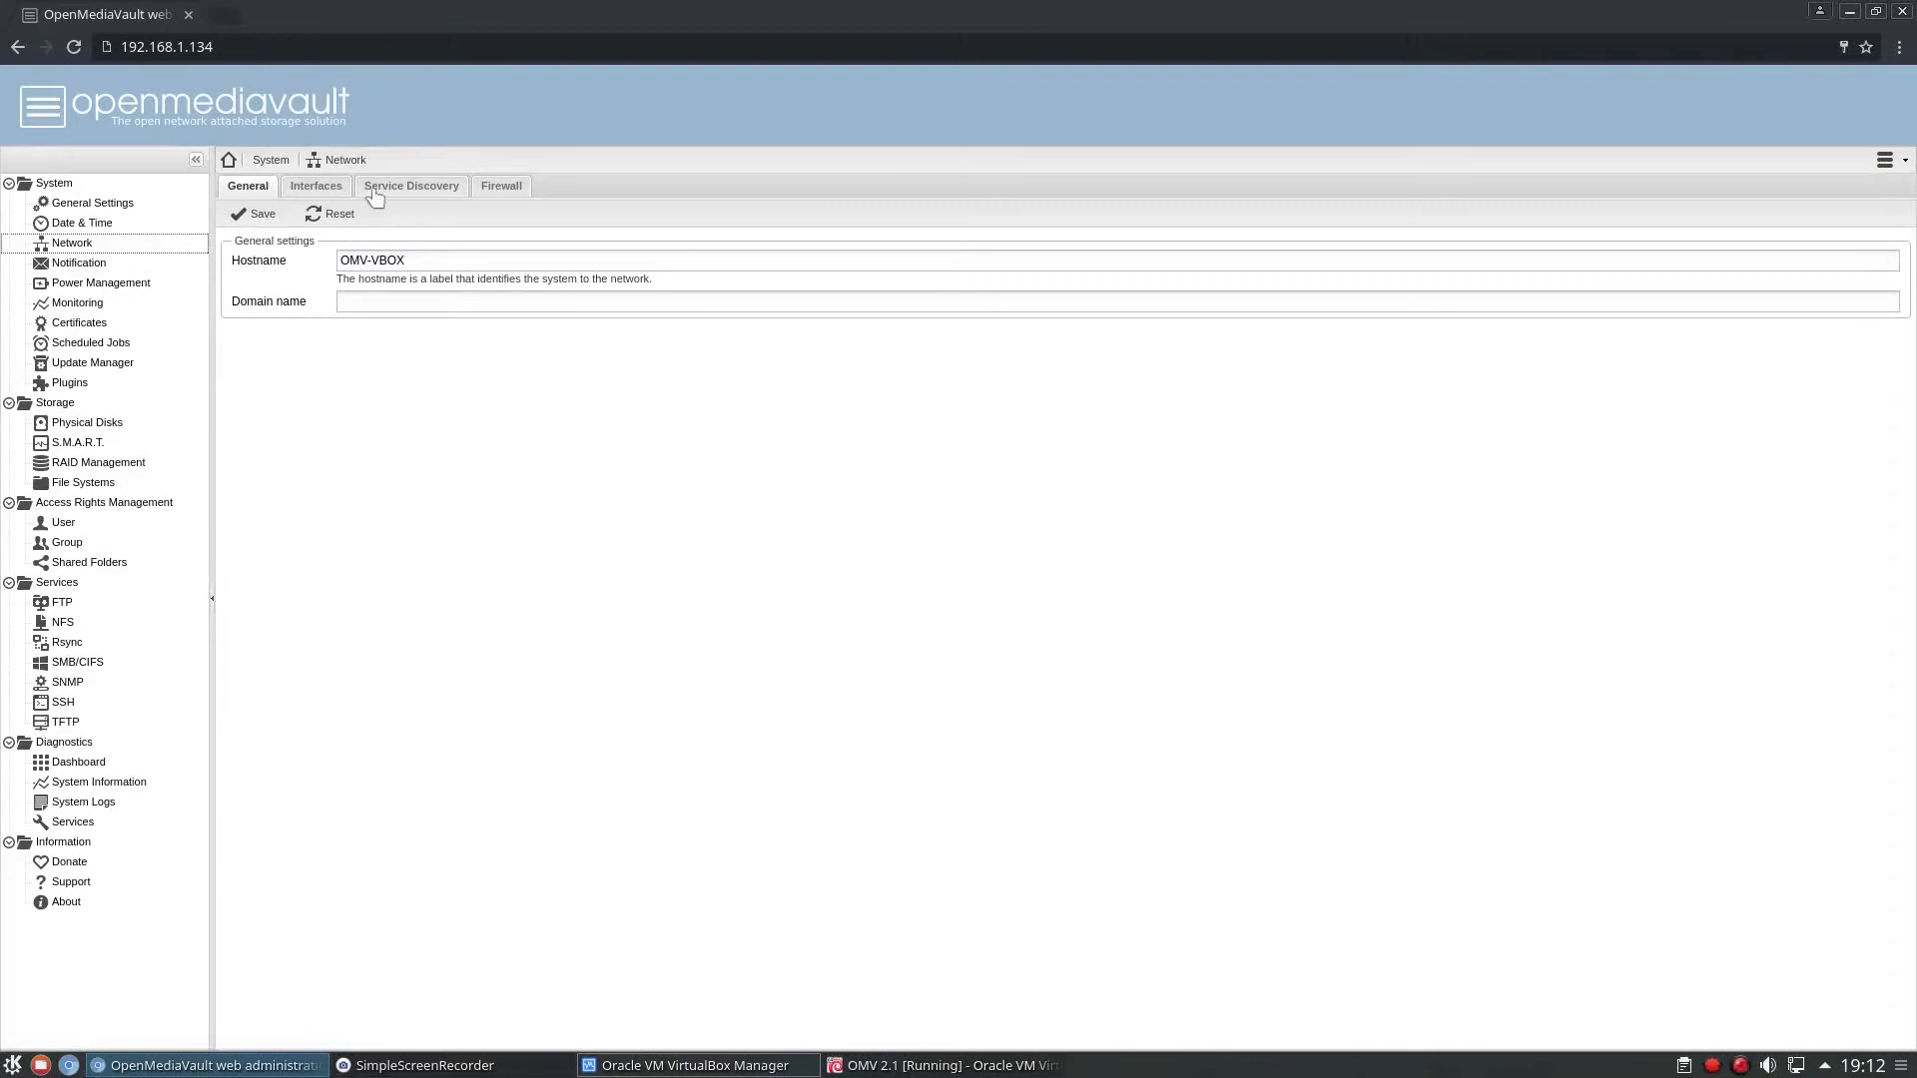
{"action": "left_click", "coordinate": [317, 190]}
{"action": "left_click", "coordinate": [382, 193]}
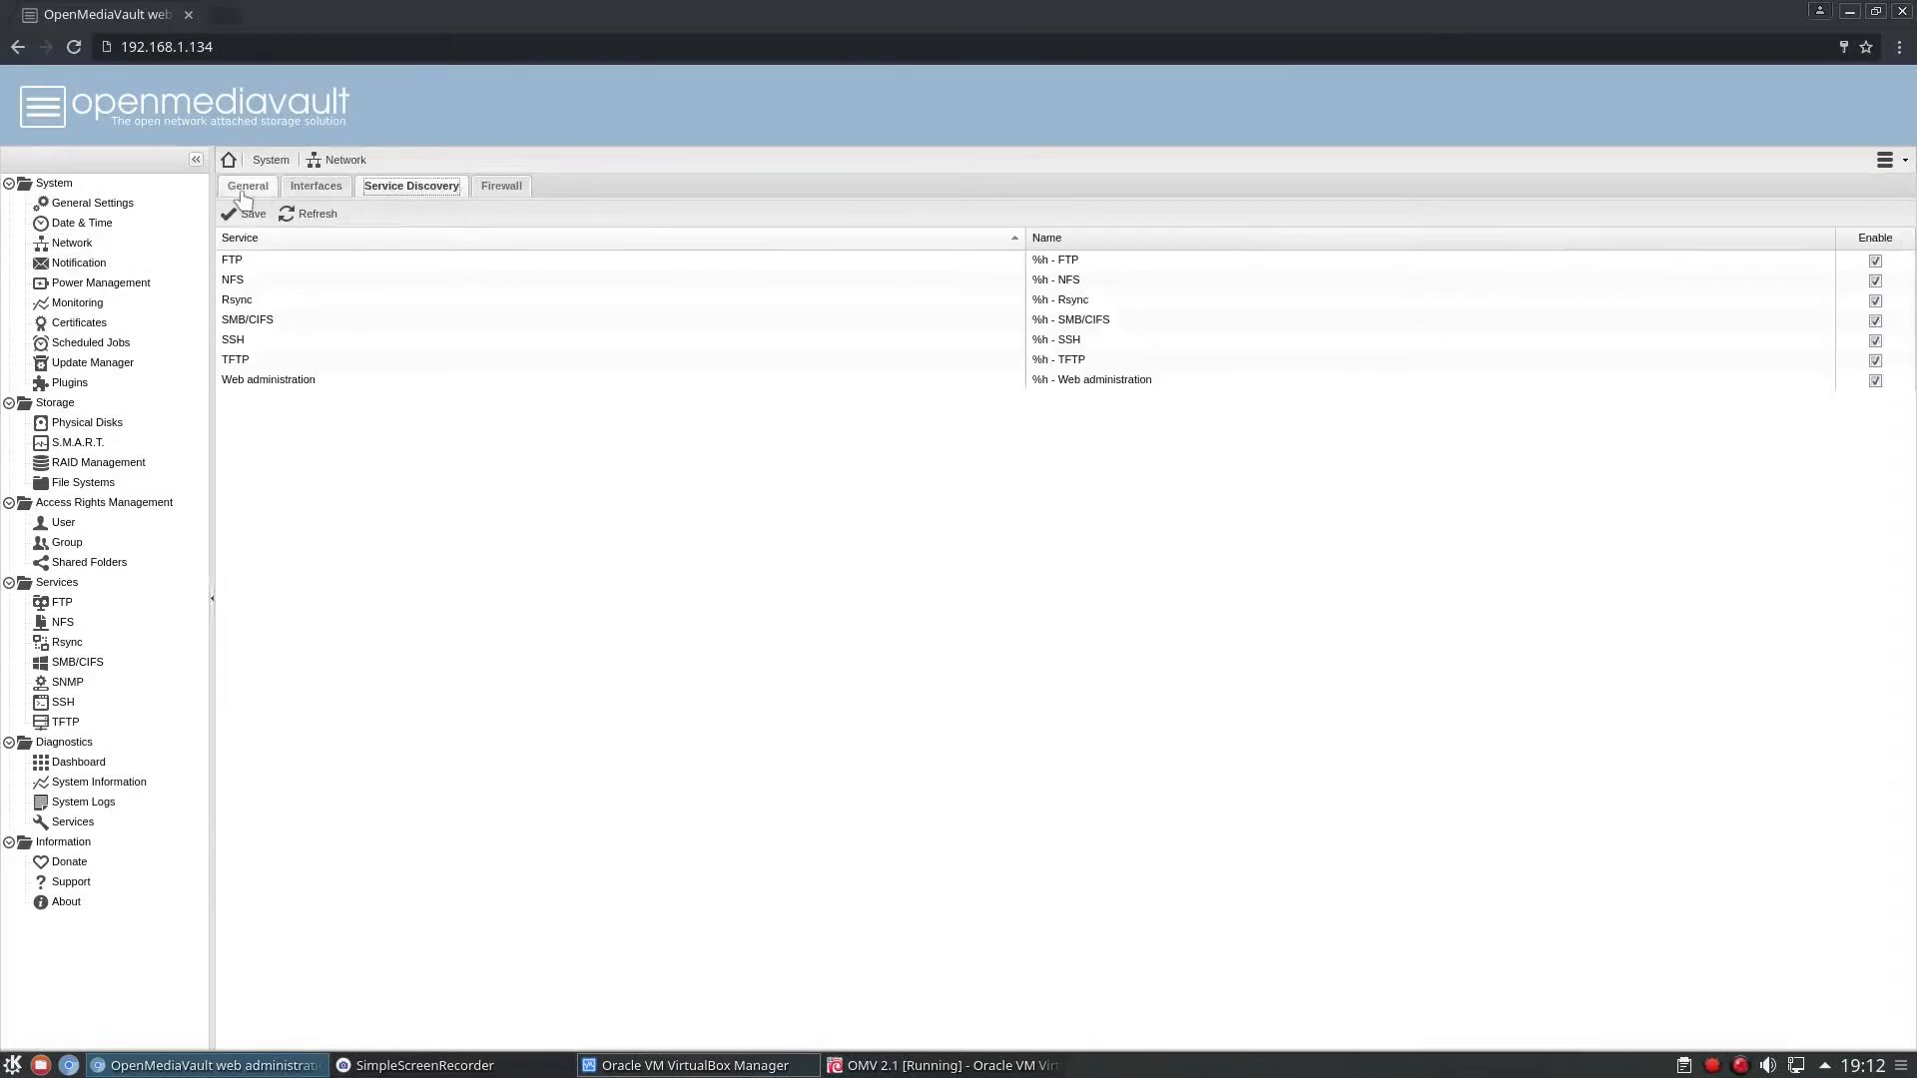
{"action": "left_click", "coordinate": [246, 190]}
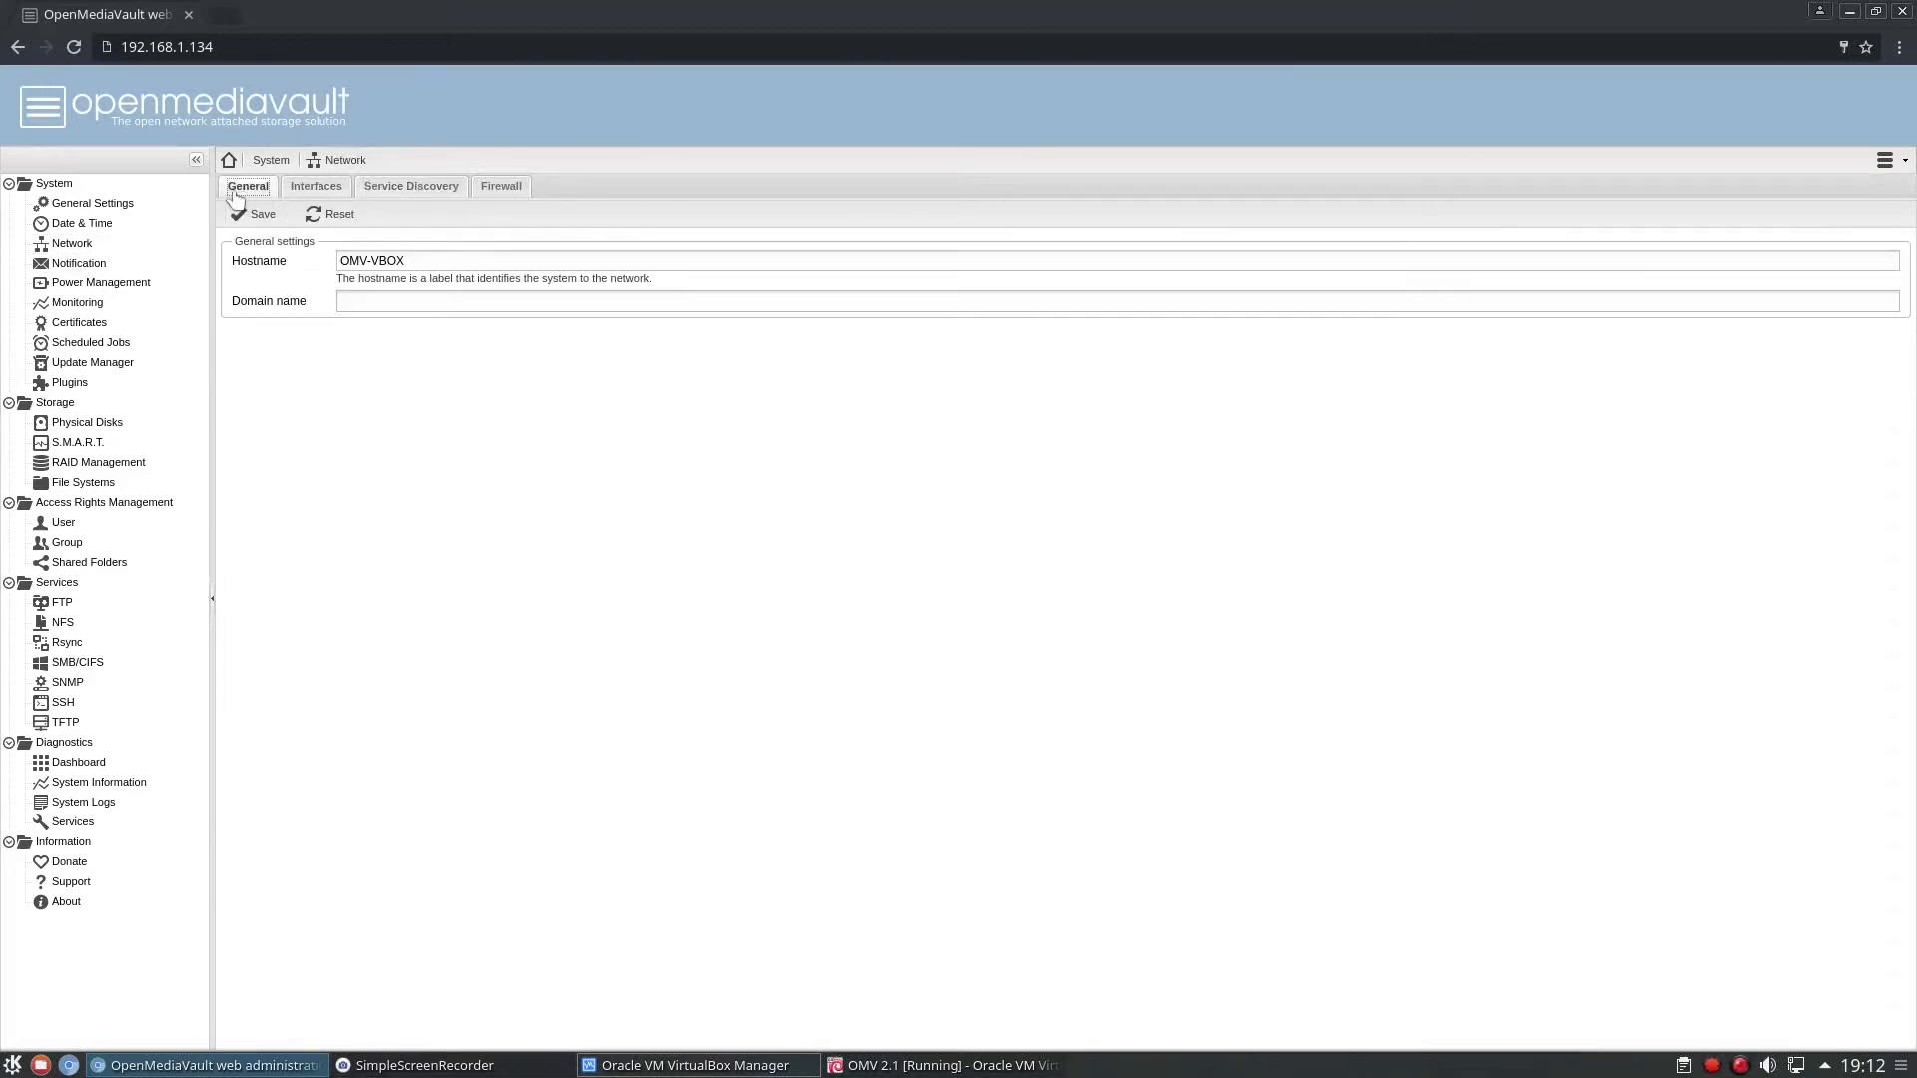
View the power management, monitoring and certificate settings of the system.
{"action": "left_click", "coordinate": [78, 287]}
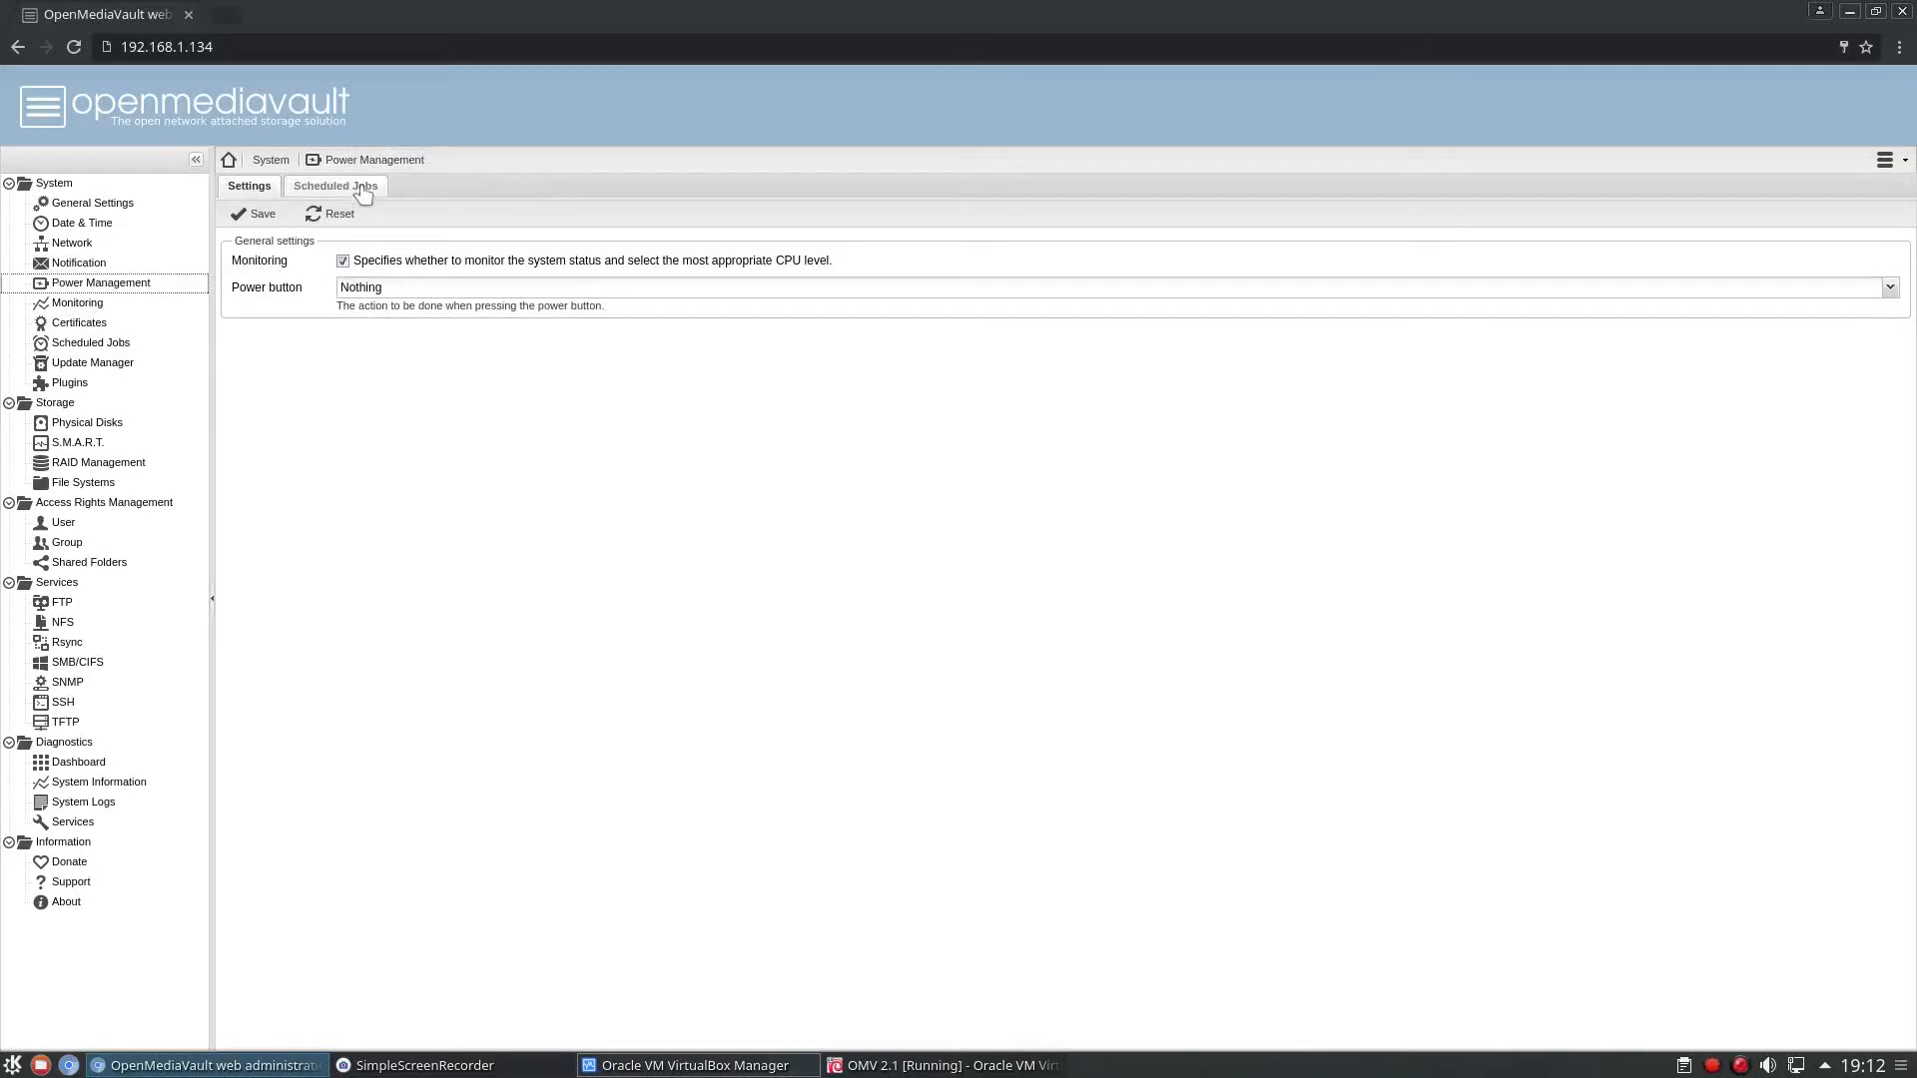
{"action": "left_click", "coordinate": [78, 303]}
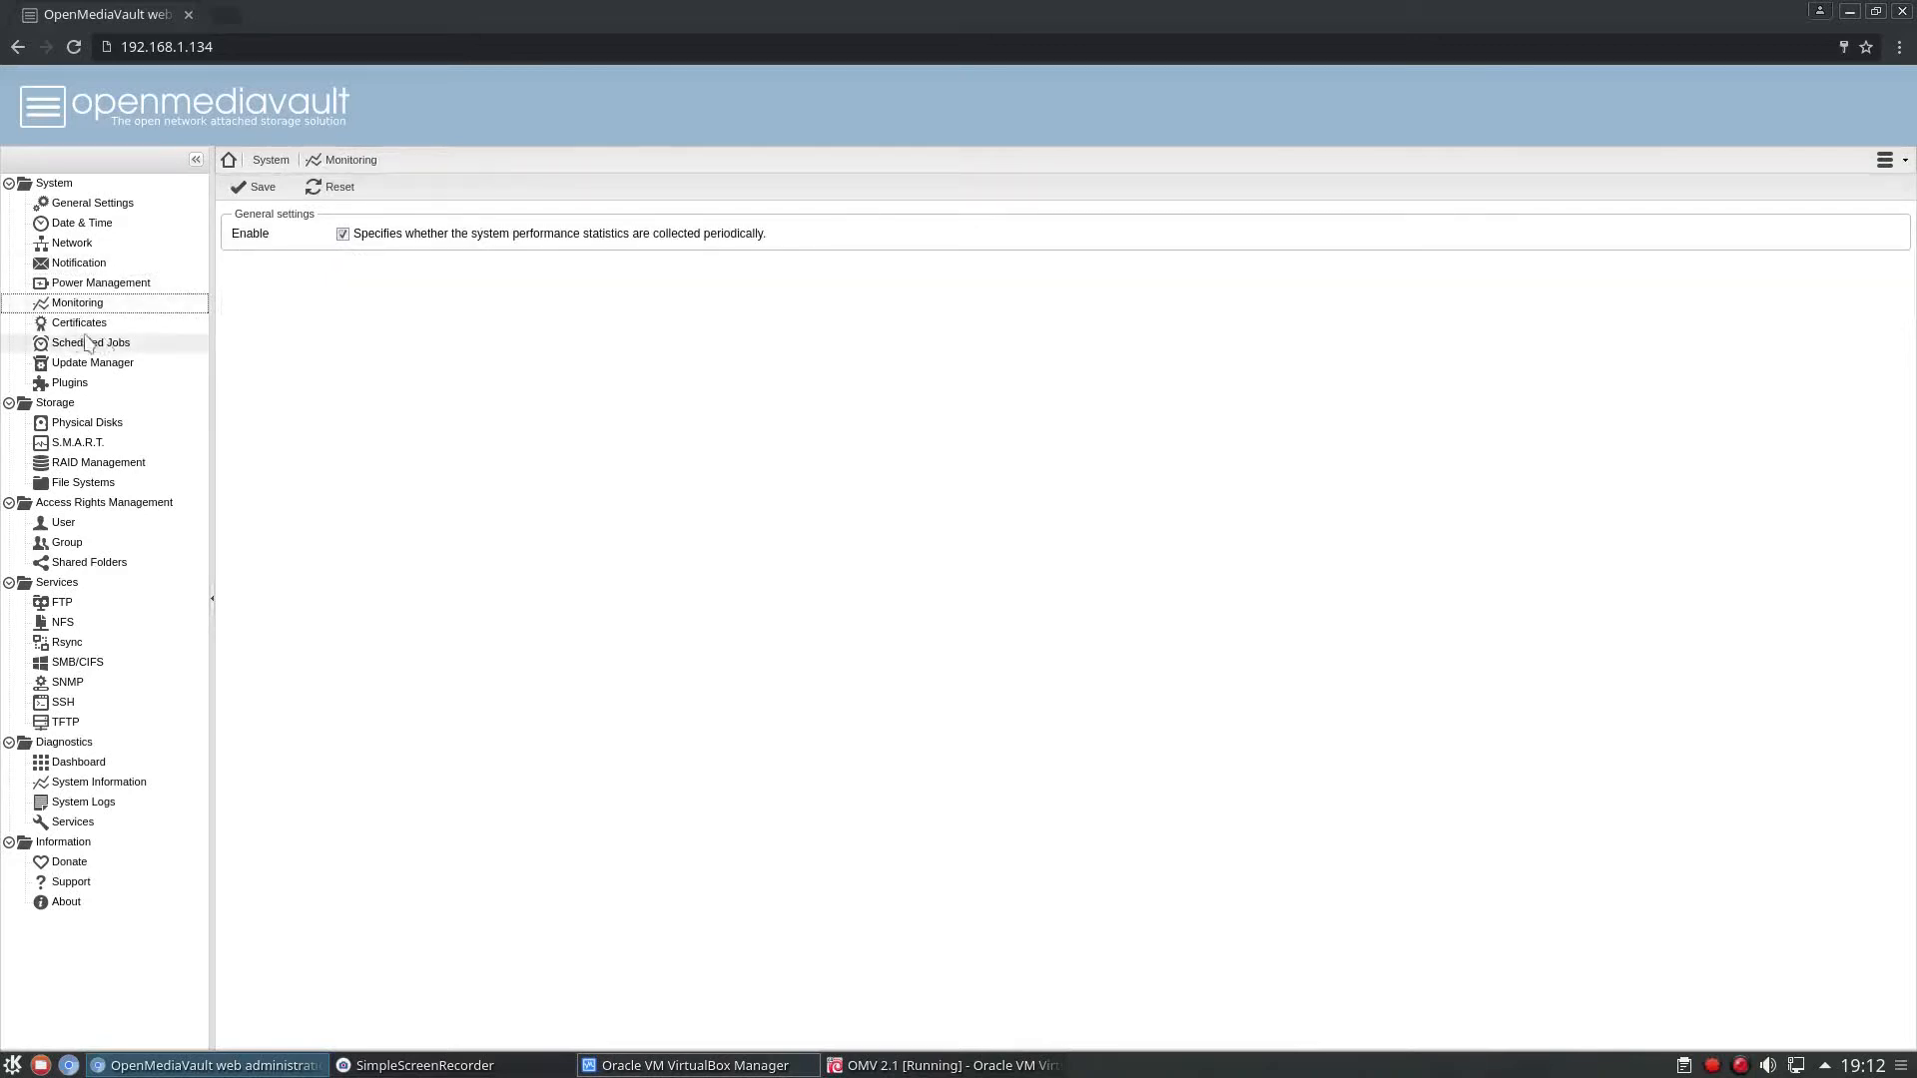
{"action": "left_click", "coordinate": [70, 326]}
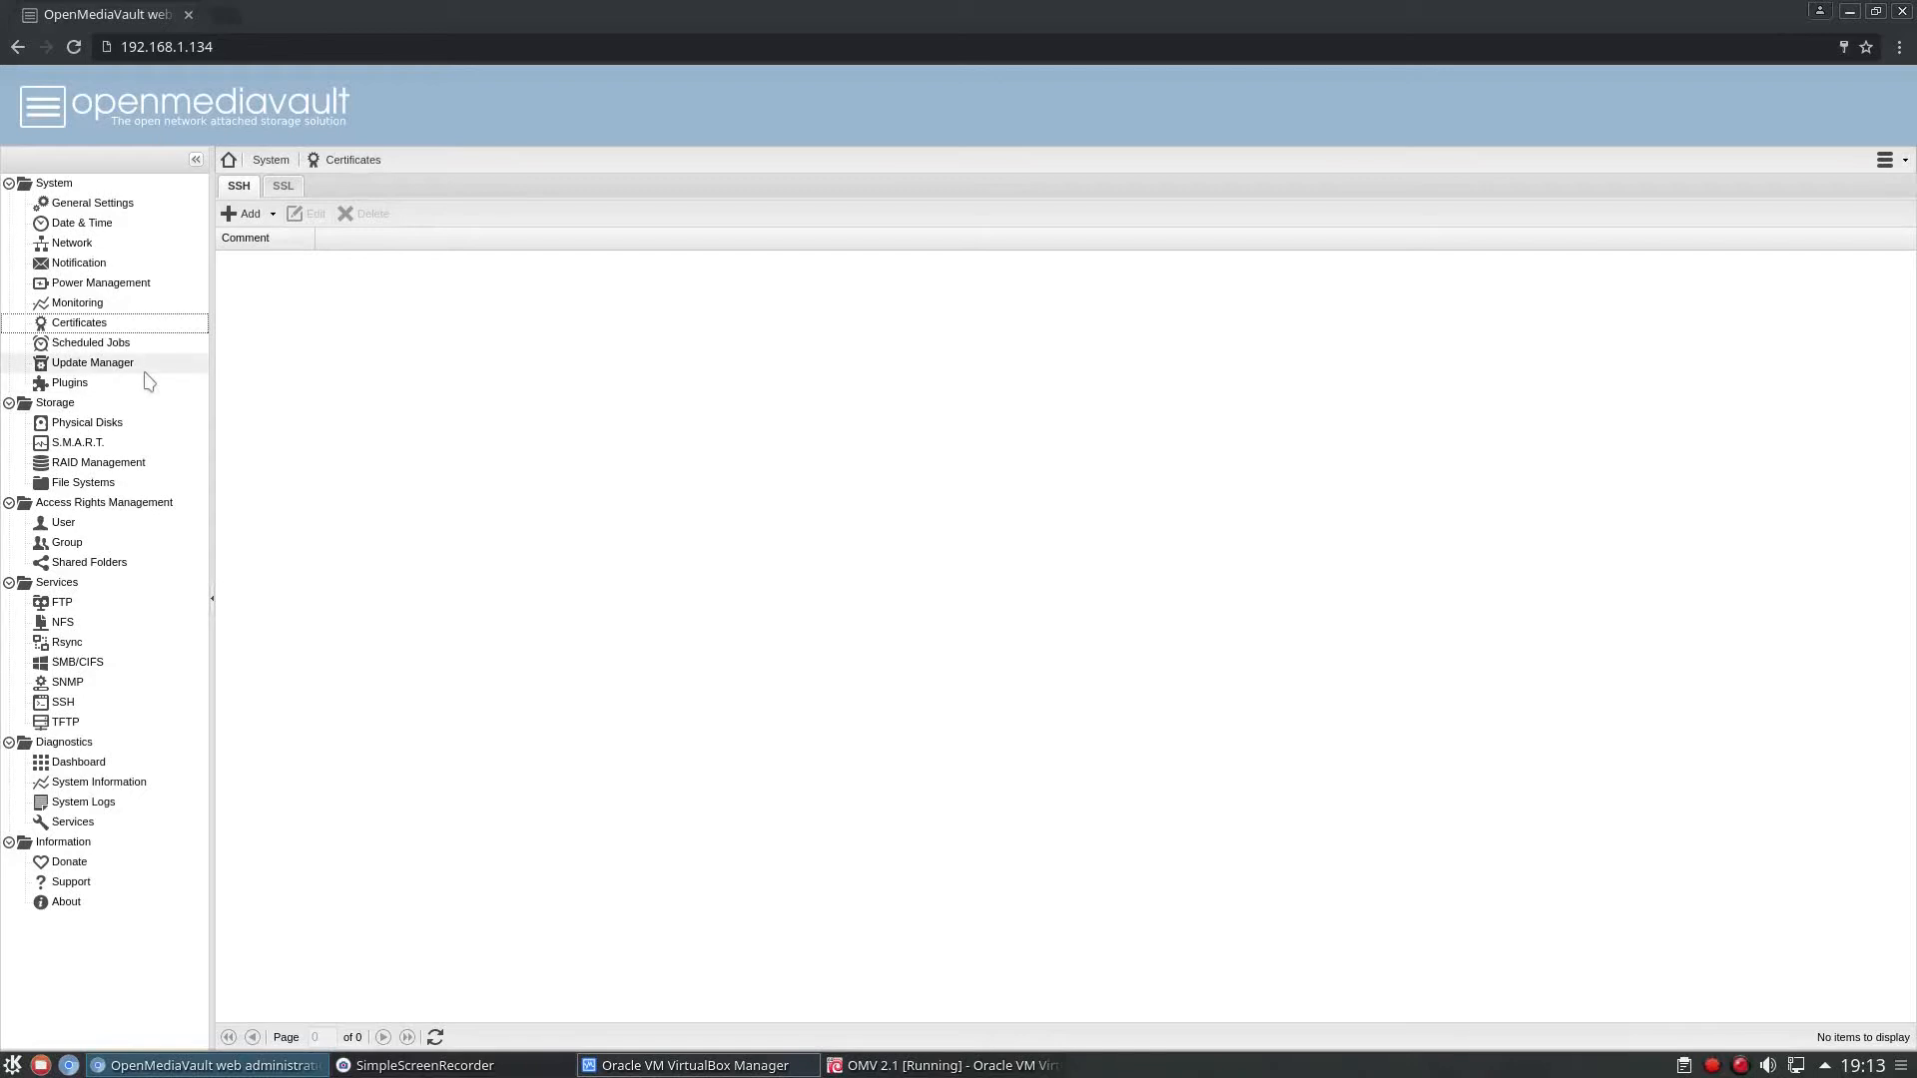
Examine the form for adding a scheduled job, including its month choices, and close it without saving.
{"action": "left_click", "coordinate": [117, 350]}
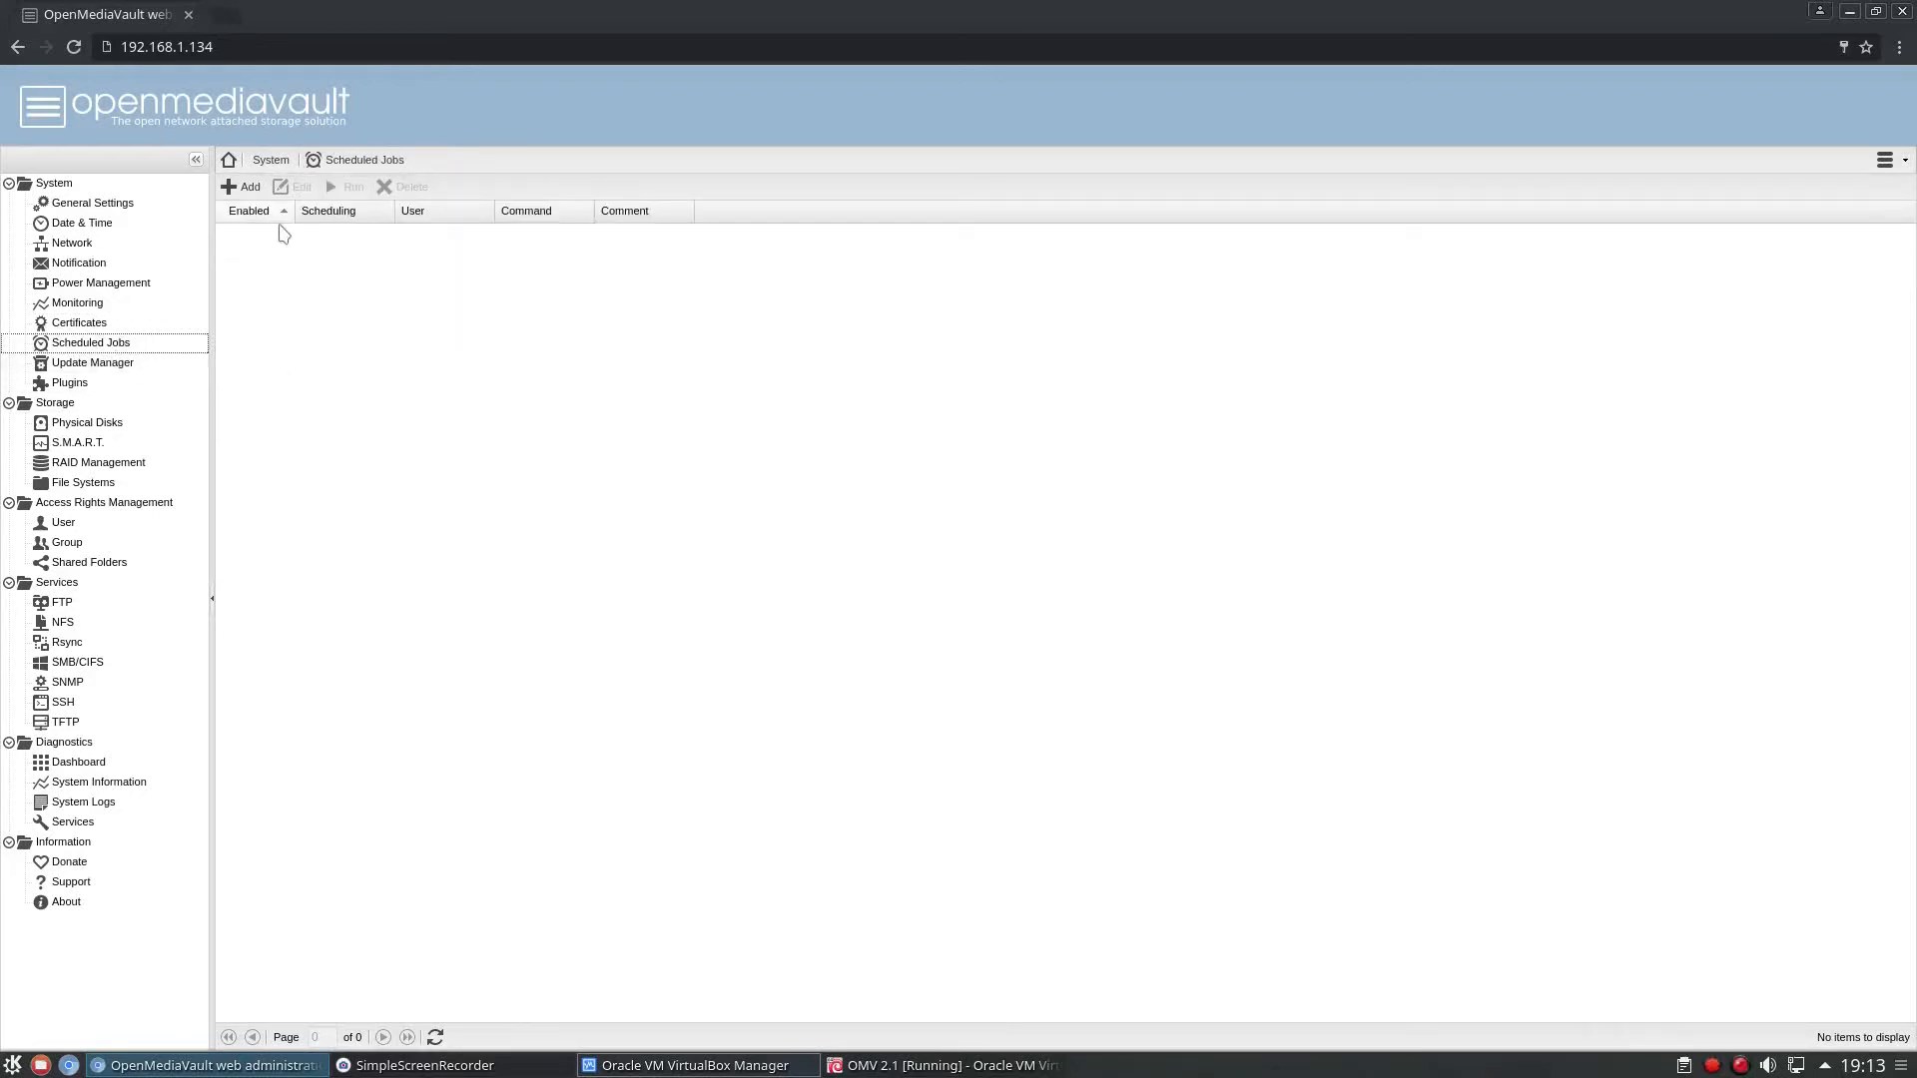
{"action": "left_click", "coordinate": [242, 187]}
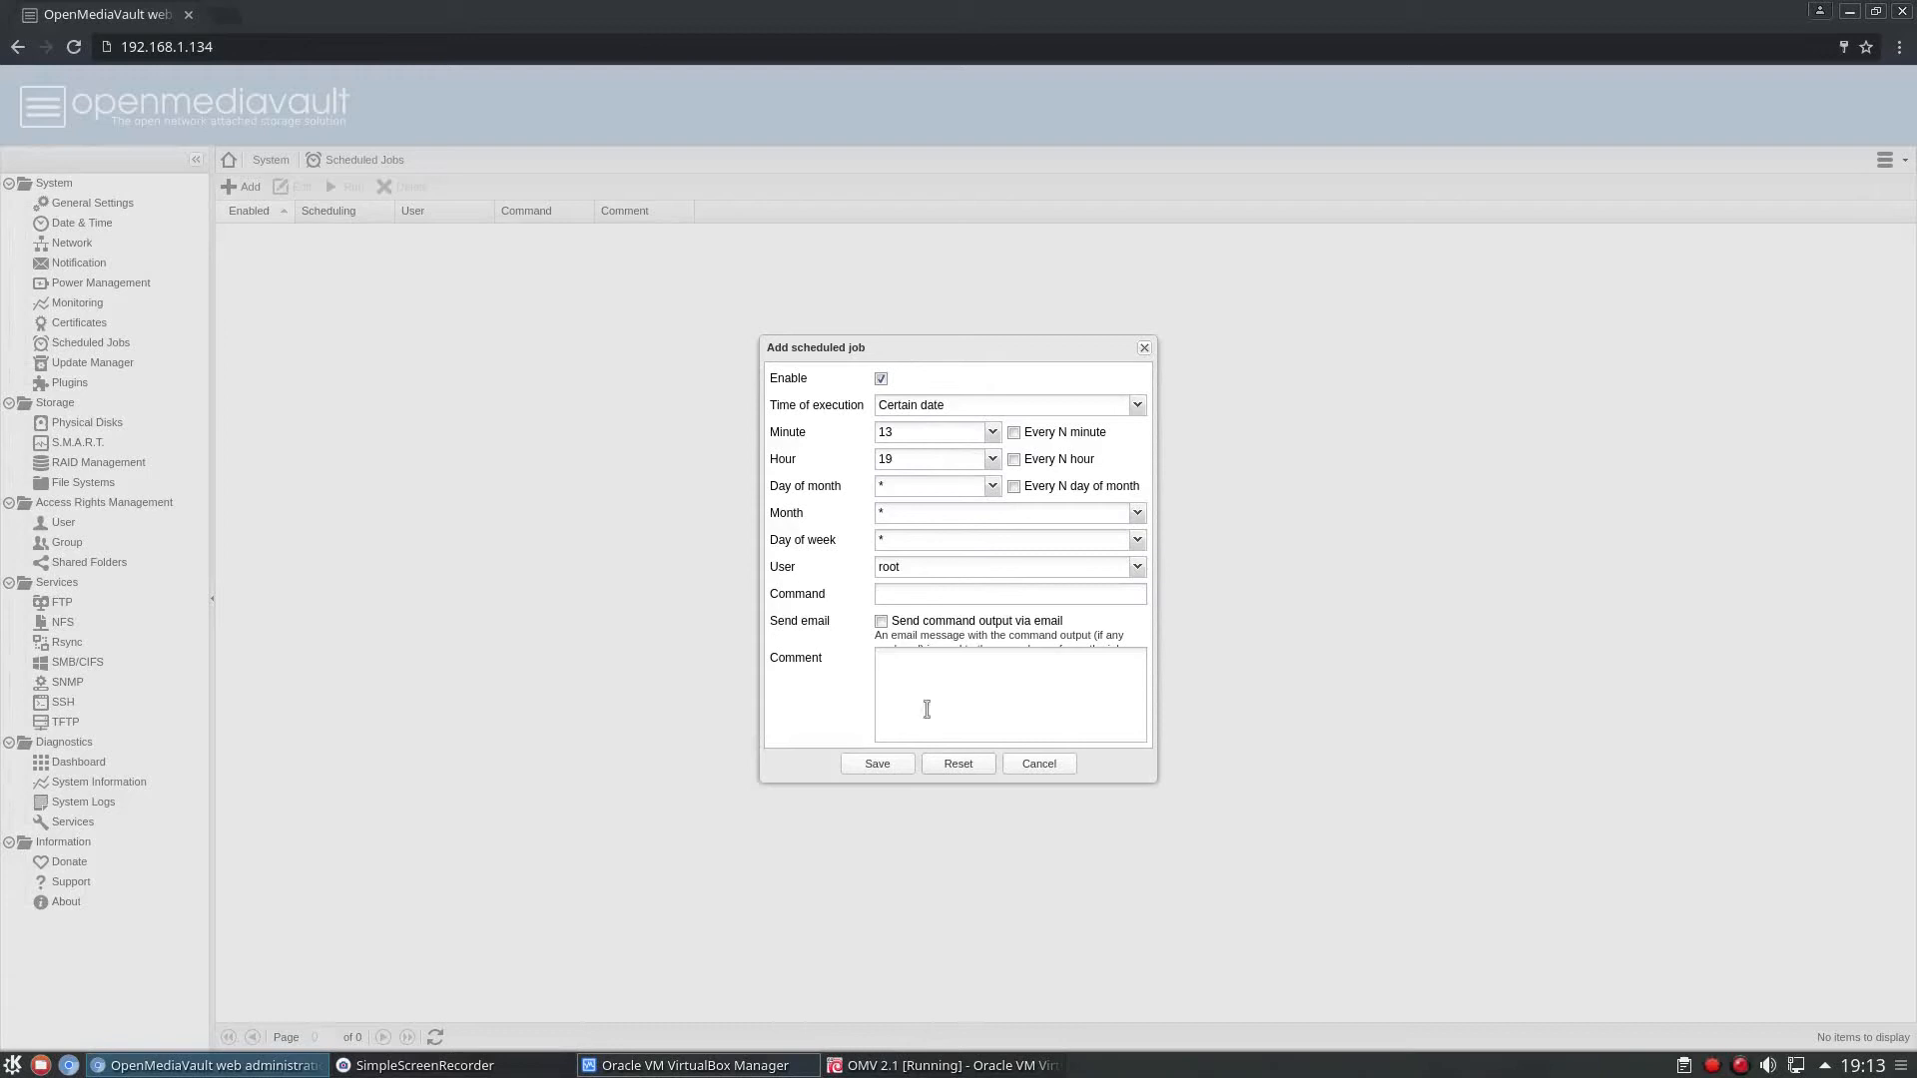
{"action": "left_click", "coordinate": [895, 602]}
{"action": "left_click", "coordinate": [933, 516]}
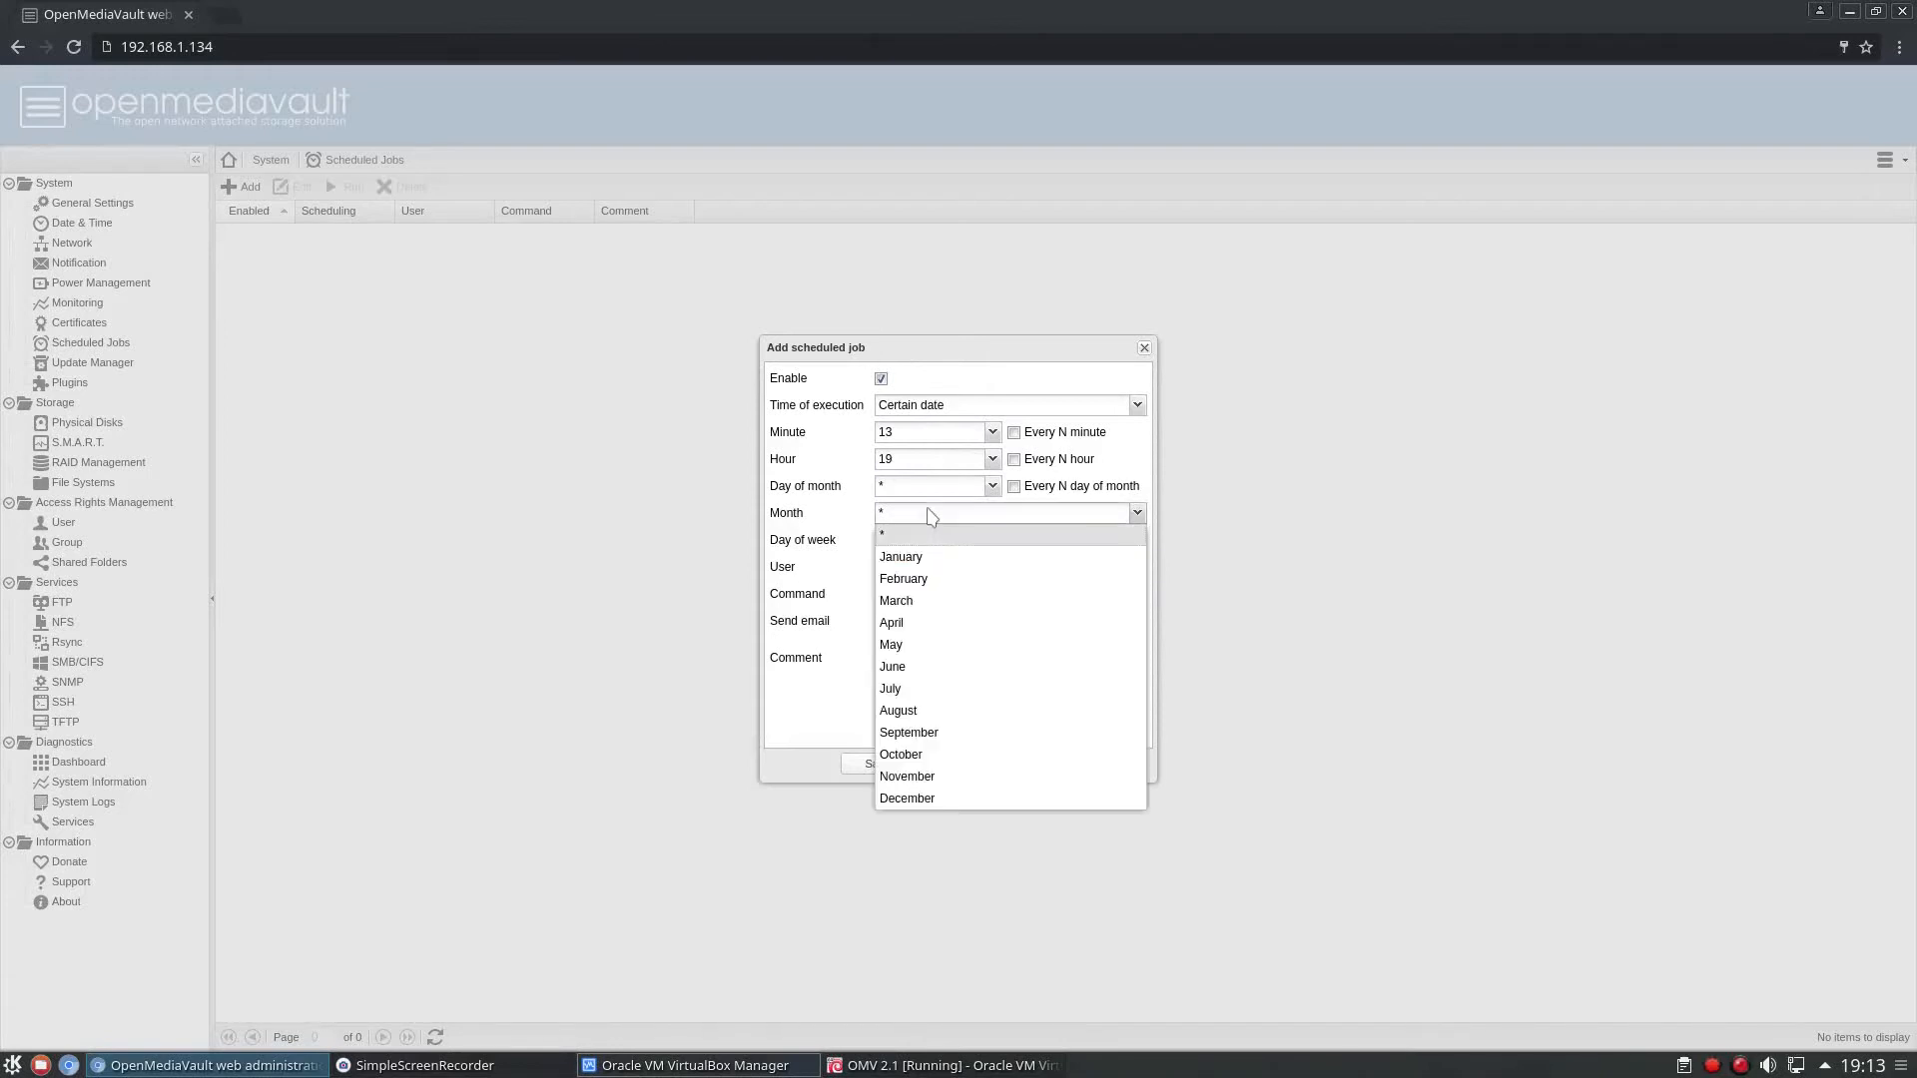
{"action": "left_click", "coordinate": [804, 699]}
{"action": "left_click", "coordinate": [1040, 765]}
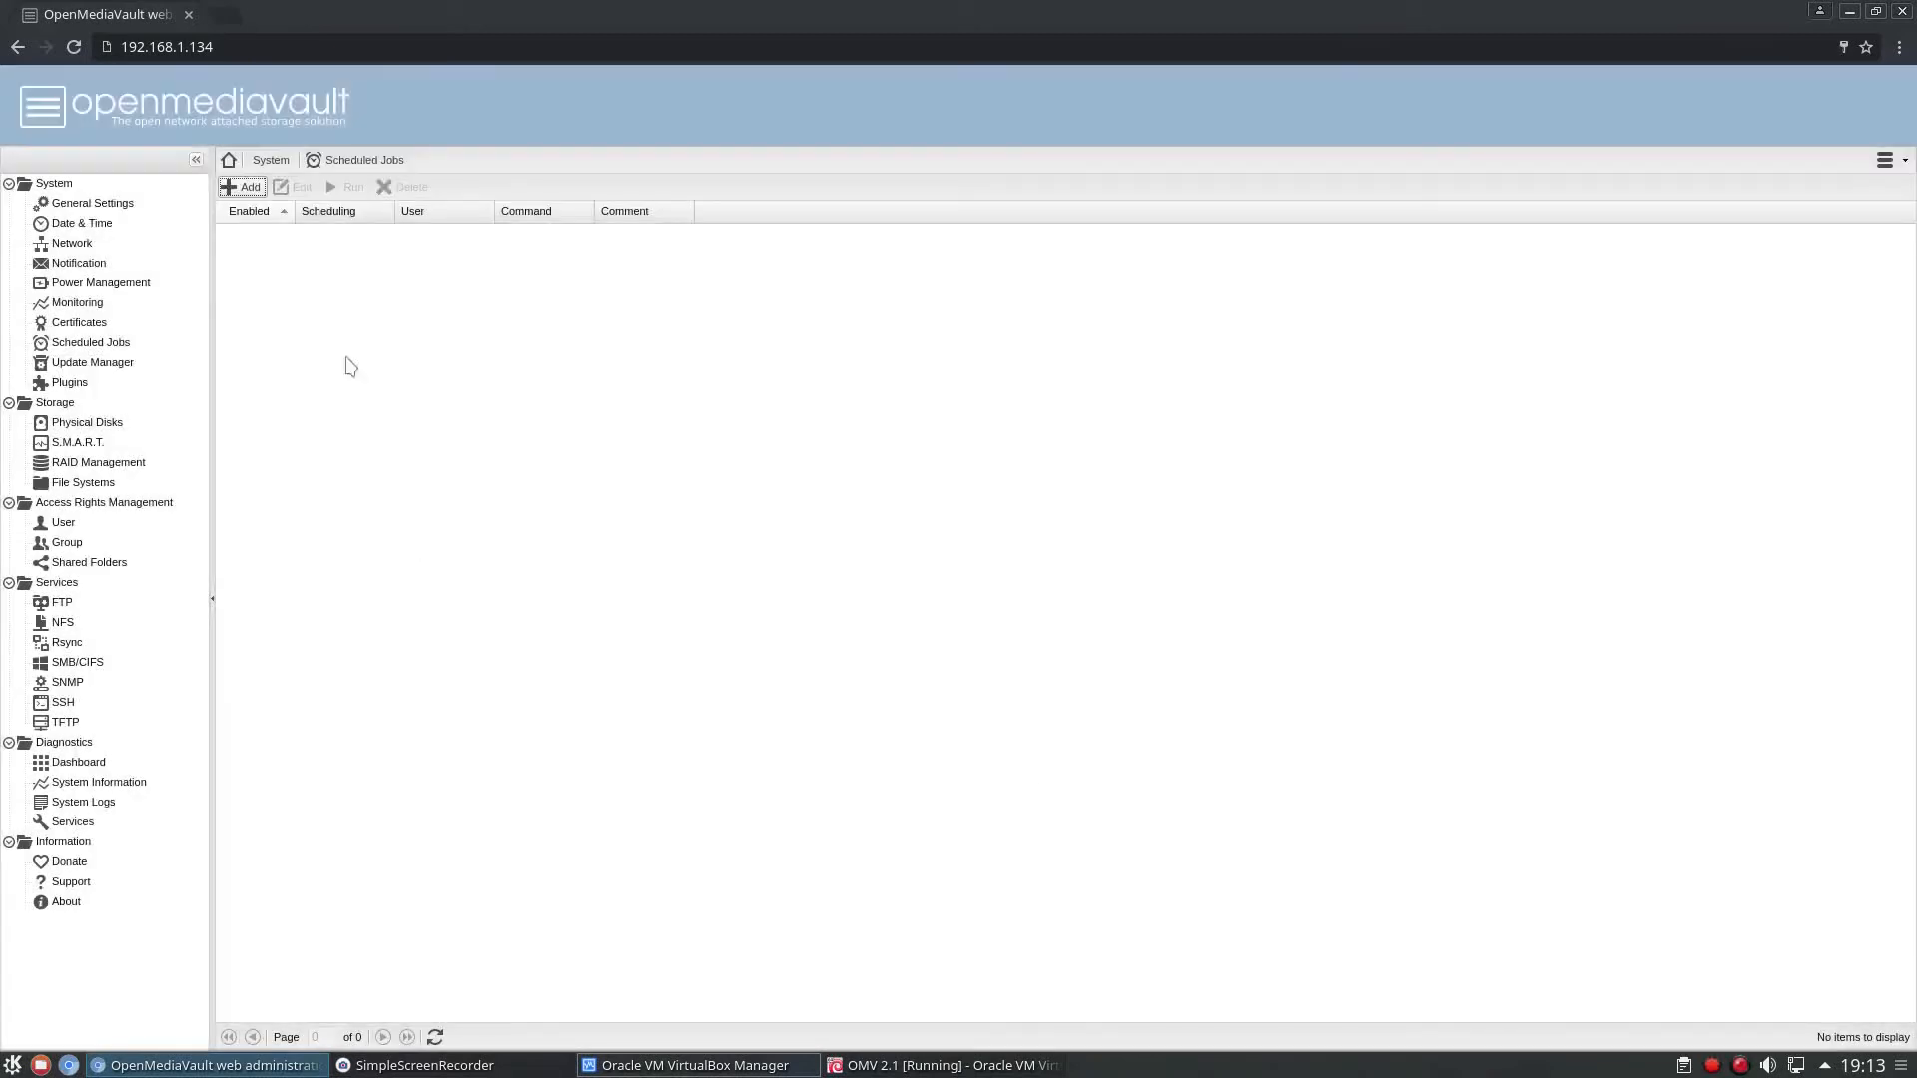
Review the available package updates in the Update Manager, selecting all packages and clearing the selection again.
{"action": "left_click", "coordinate": [108, 363]}
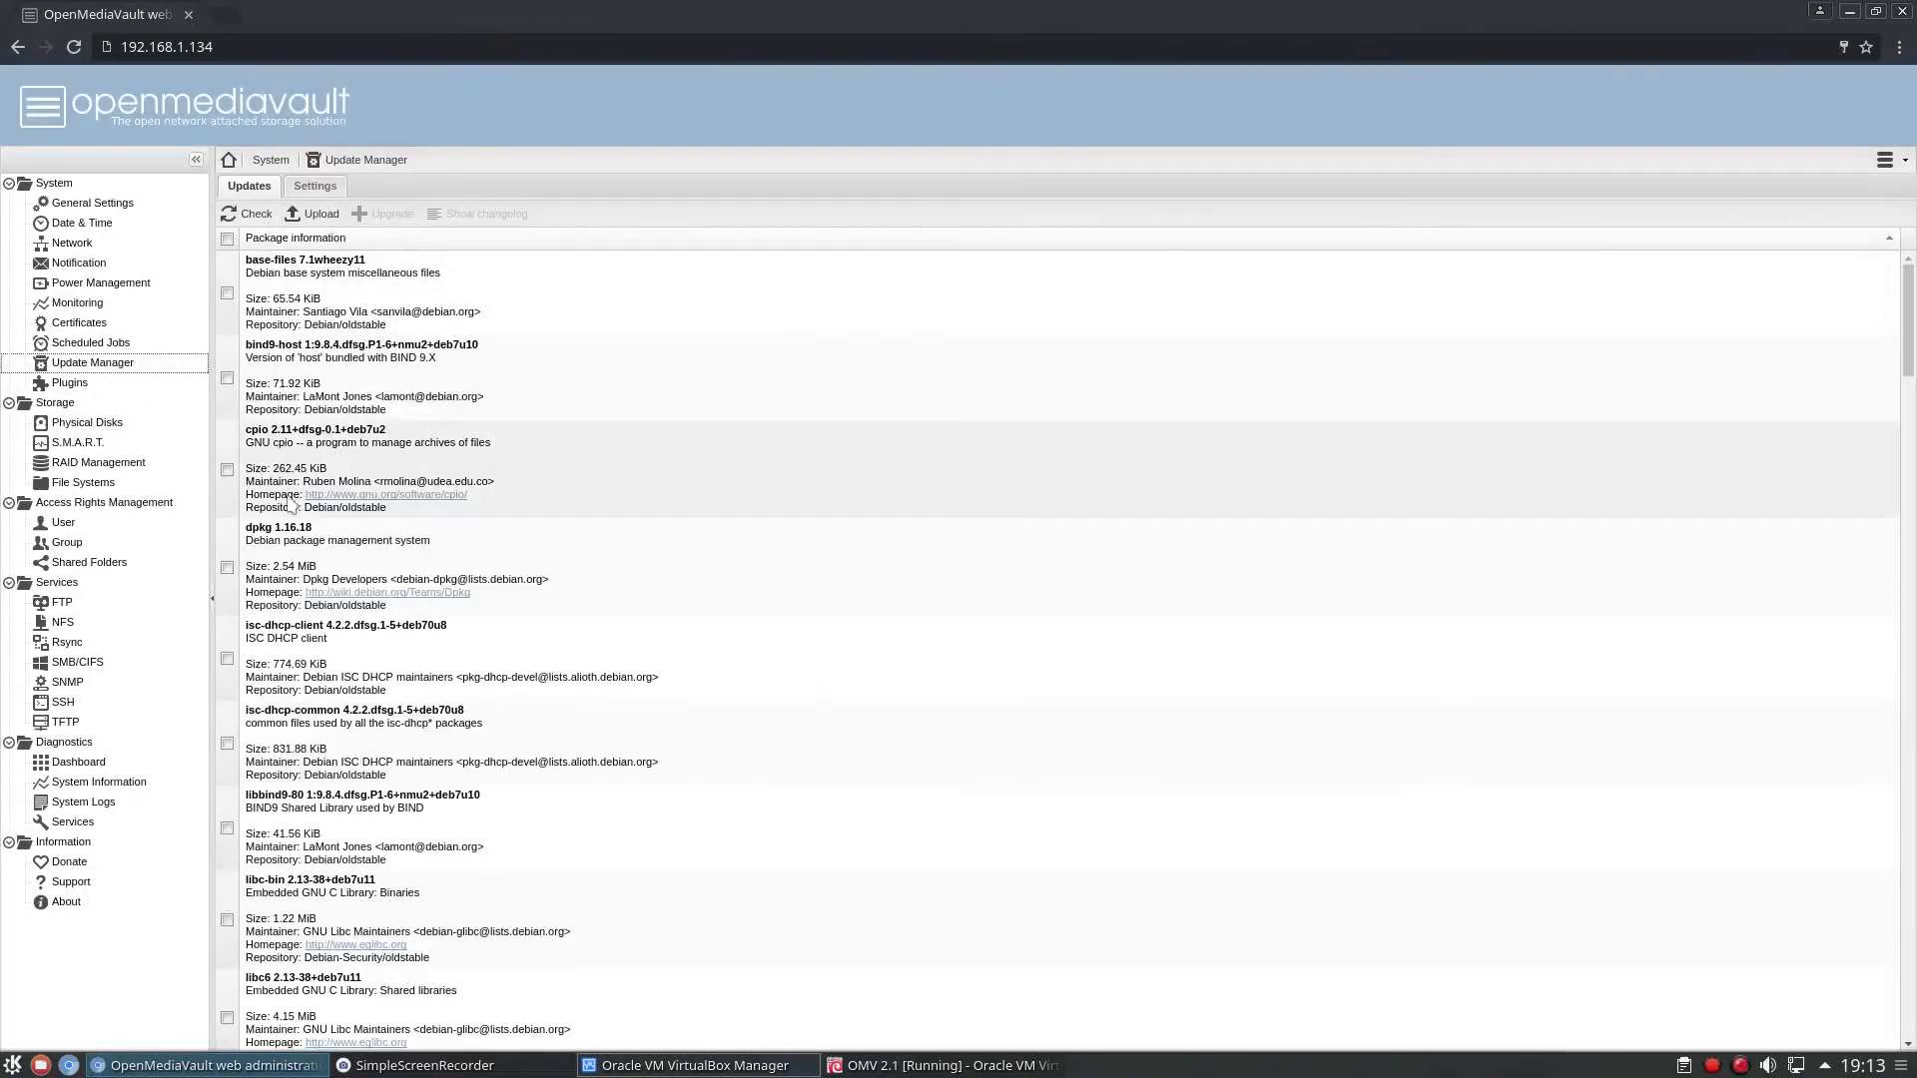
{"action": "scroll", "coordinate": [299, 511], "scroll_direction": "down", "scroll_amount": 3}
{"action": "scroll", "coordinate": [300, 511], "scroll_direction": "down", "scroll_amount": 15}
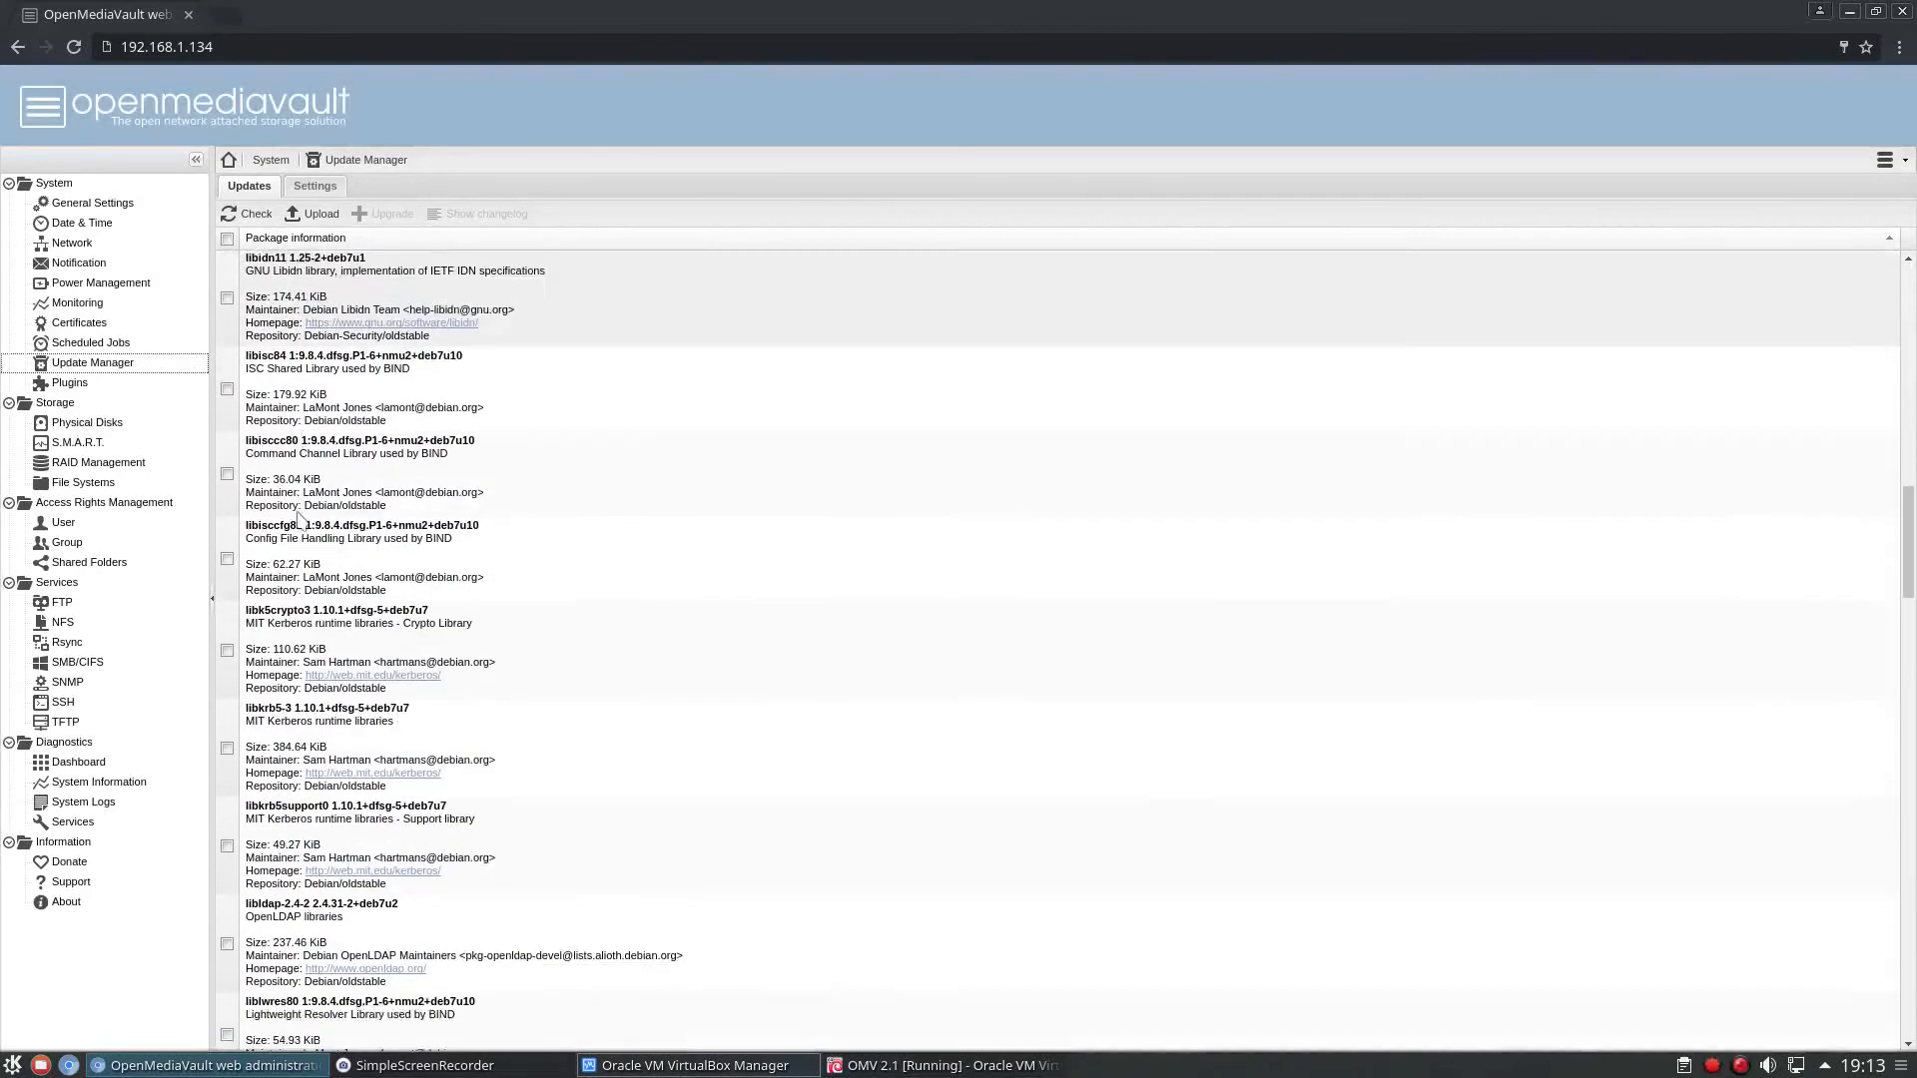
{"action": "scroll", "coordinate": [300, 514], "scroll_direction": "up", "scroll_amount": 12}
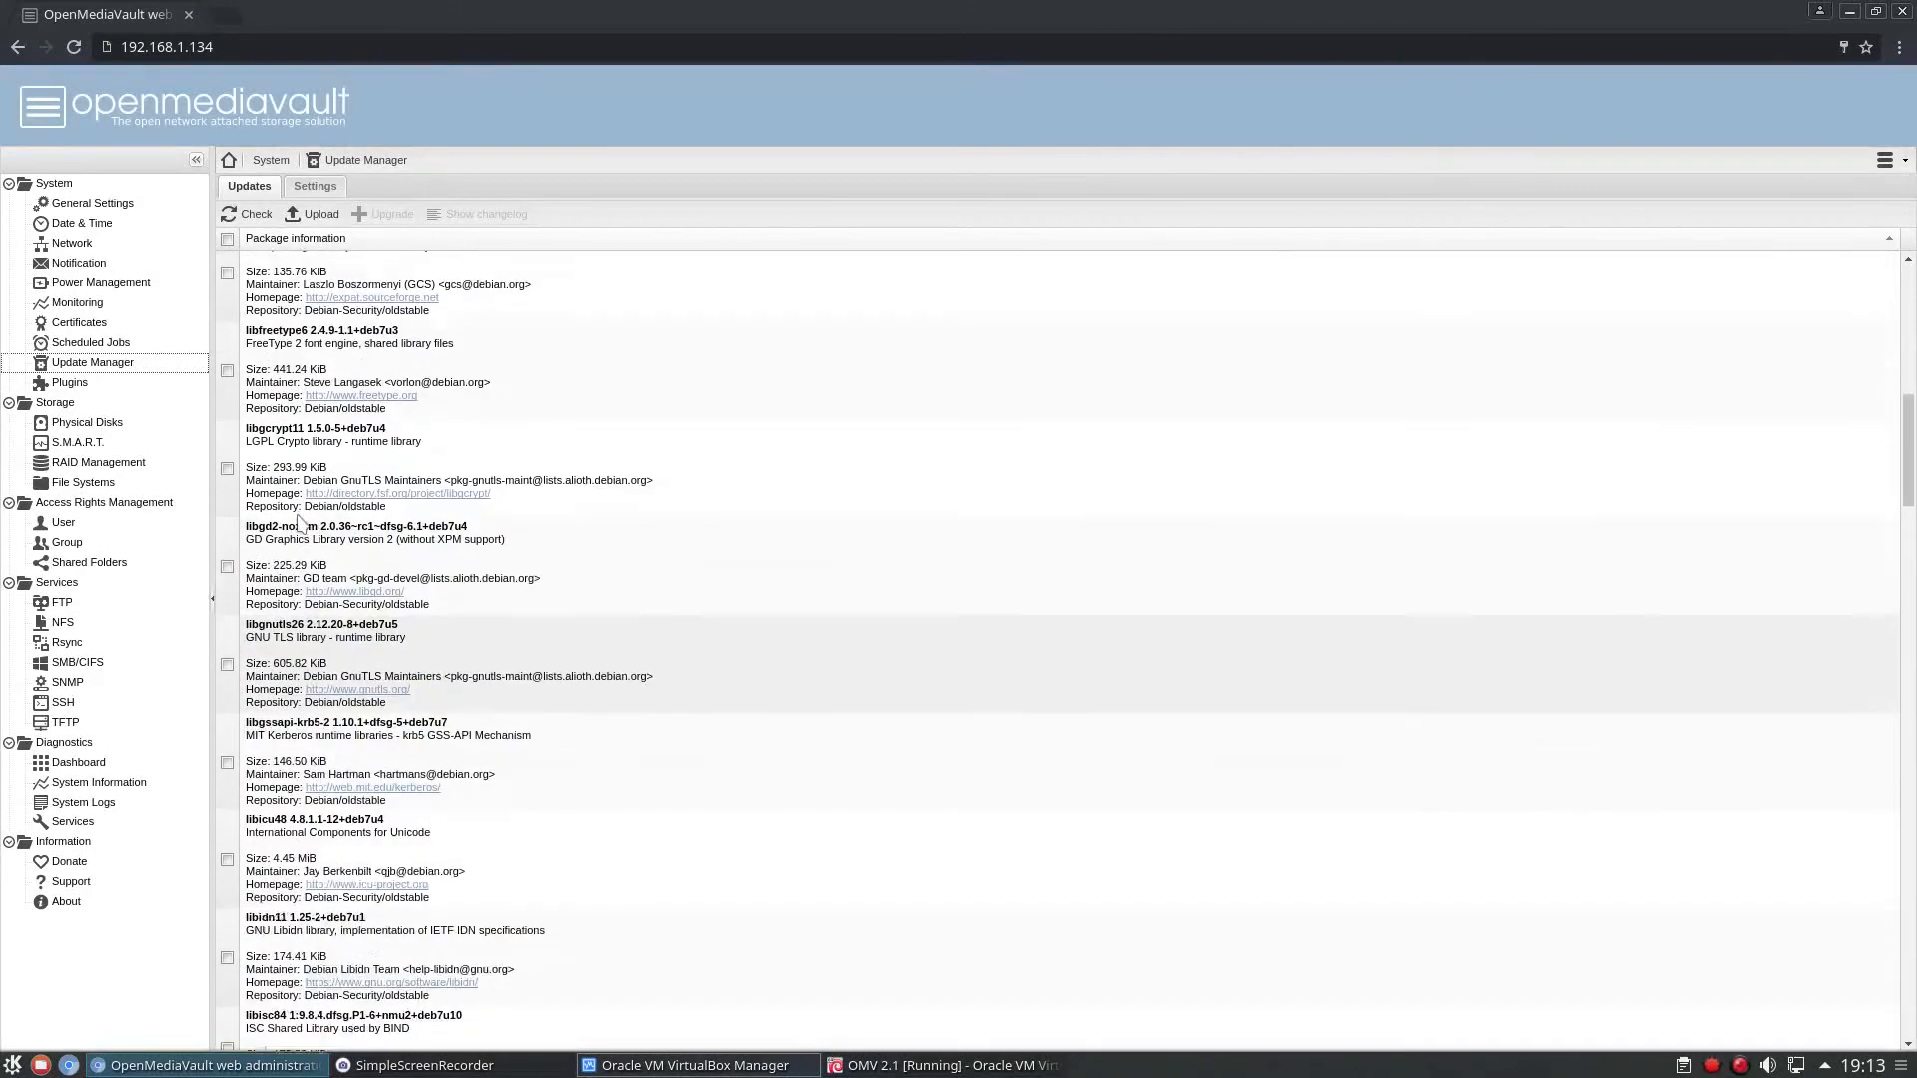
{"action": "left_click", "coordinate": [228, 240]}
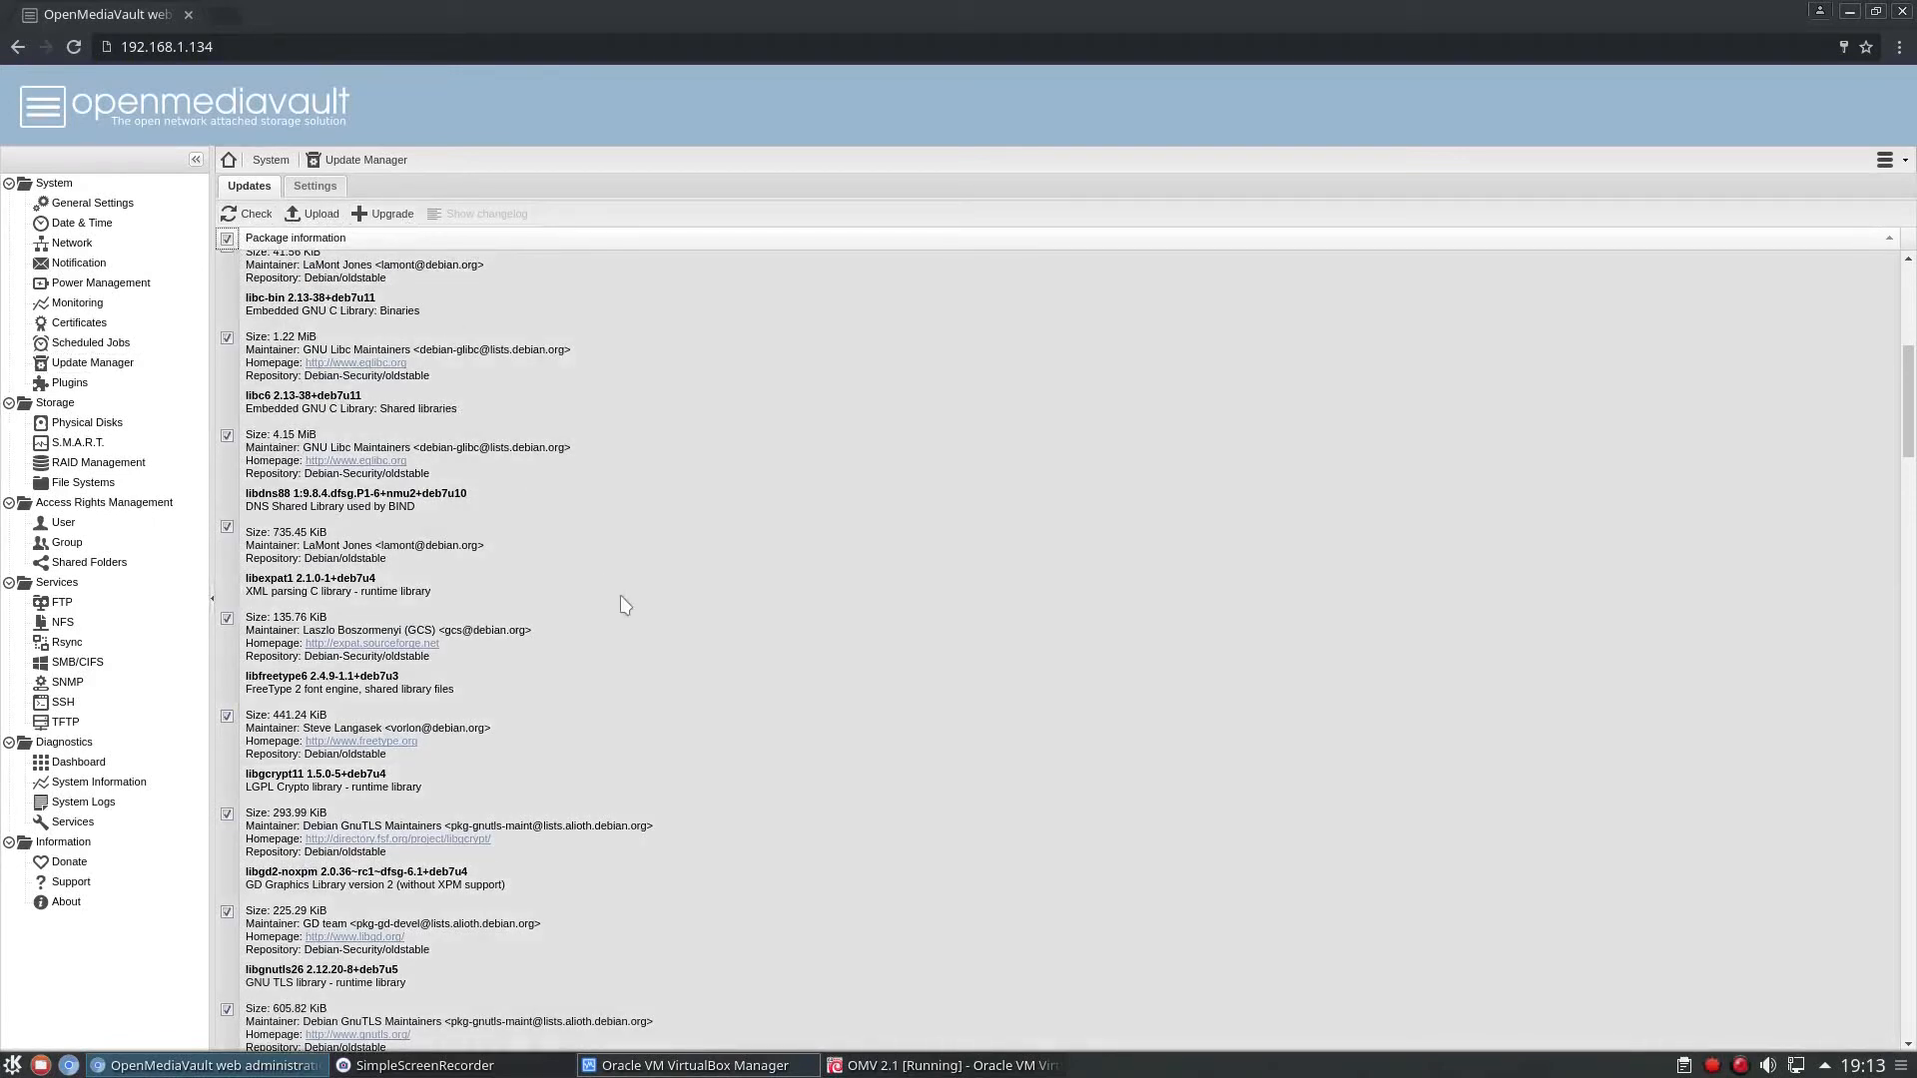
{"action": "left_click", "coordinate": [227, 239]}
Browse the list of available OpenMediaVault plugins from the Backup section through Utilities.
{"action": "left_click", "coordinate": [77, 384]}
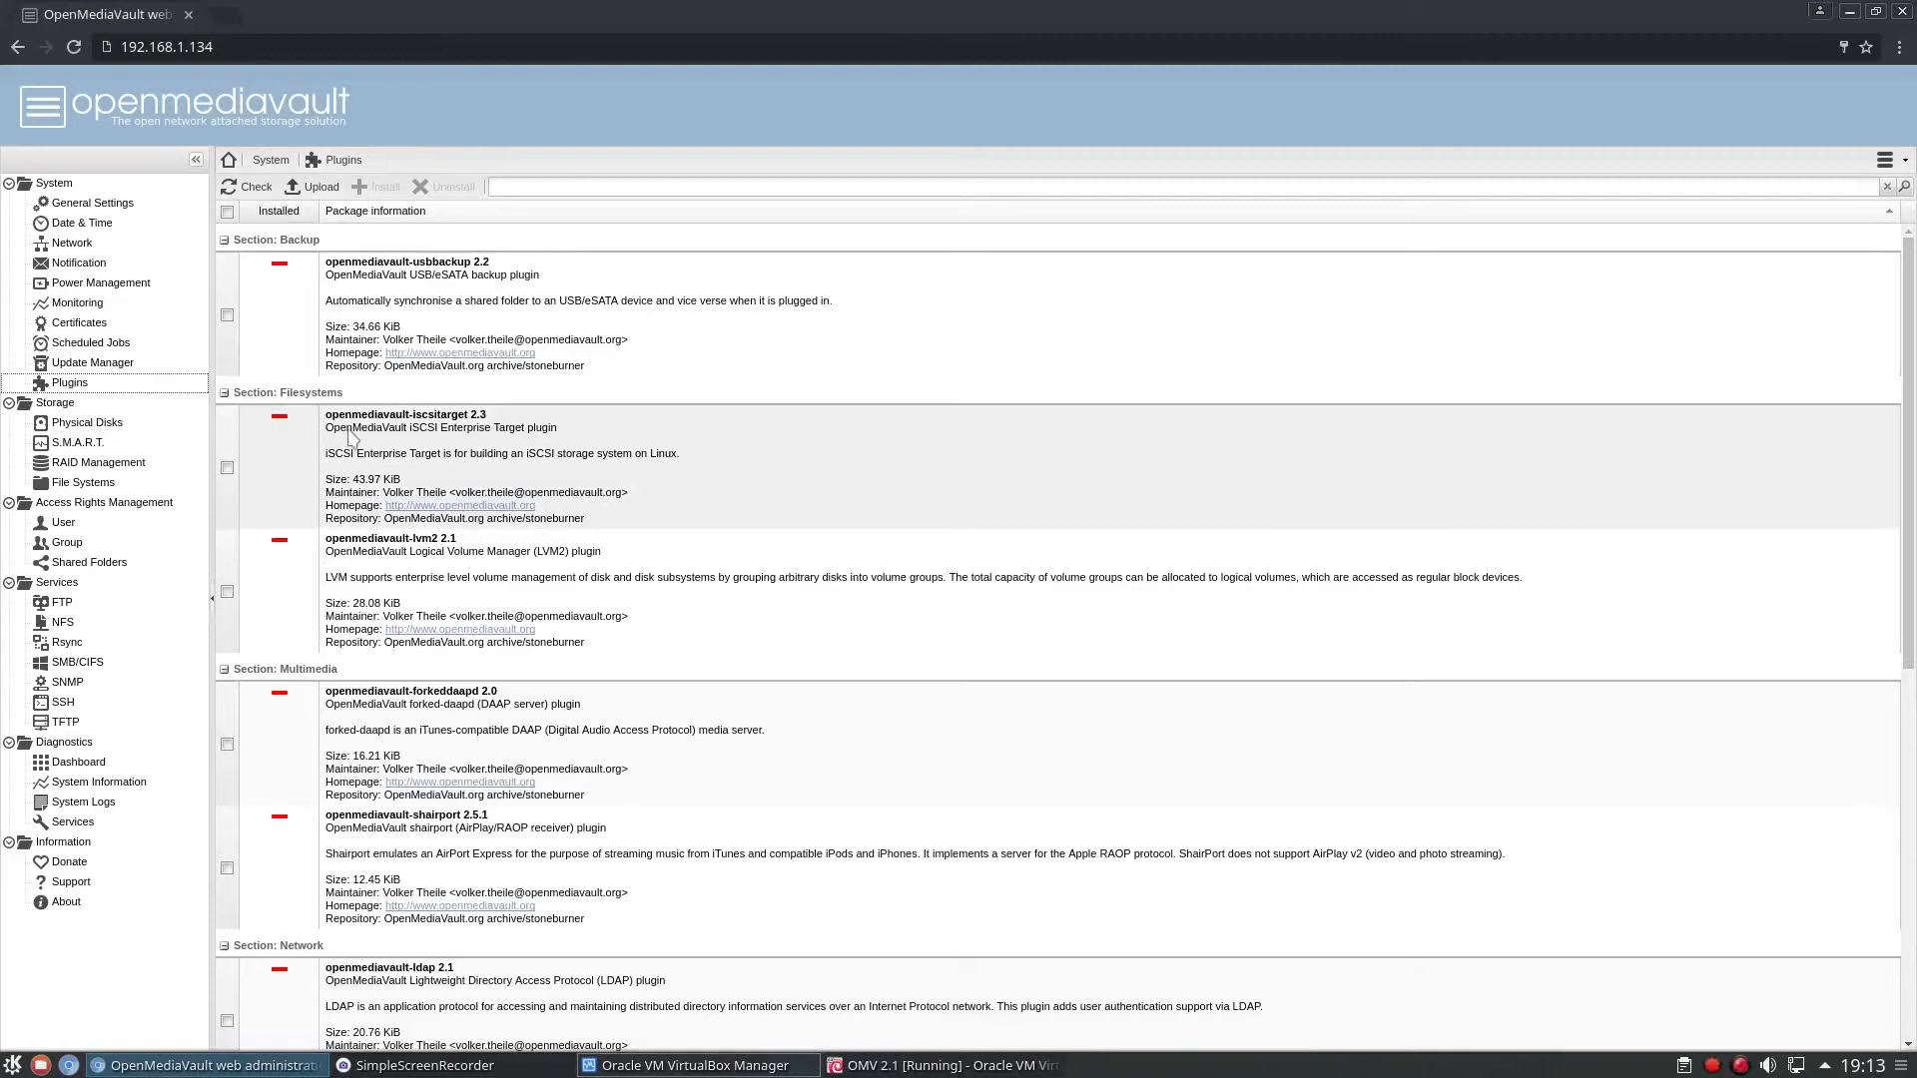
{"action": "scroll", "coordinate": [532, 447], "scroll_direction": "down", "scroll_amount": 3}
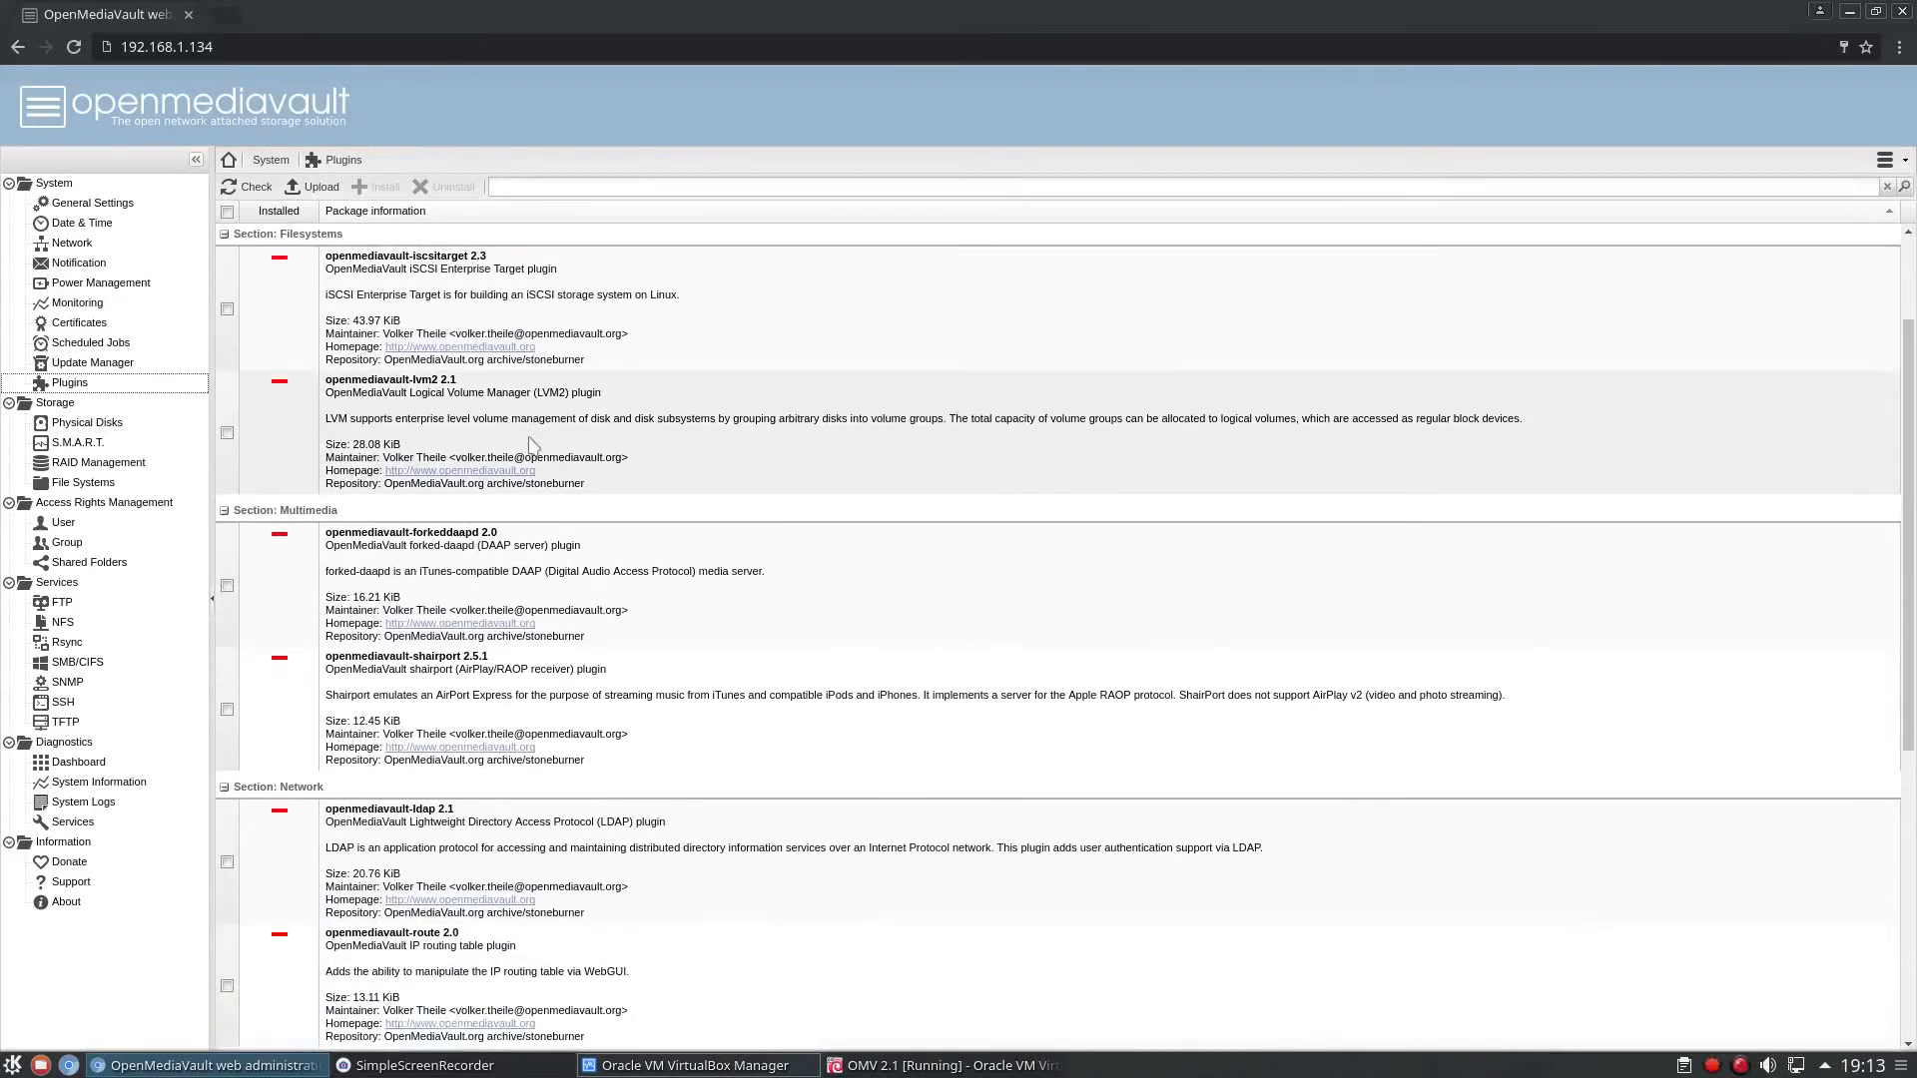
{"action": "scroll", "coordinate": [532, 447], "scroll_direction": "down", "scroll_amount": 4}
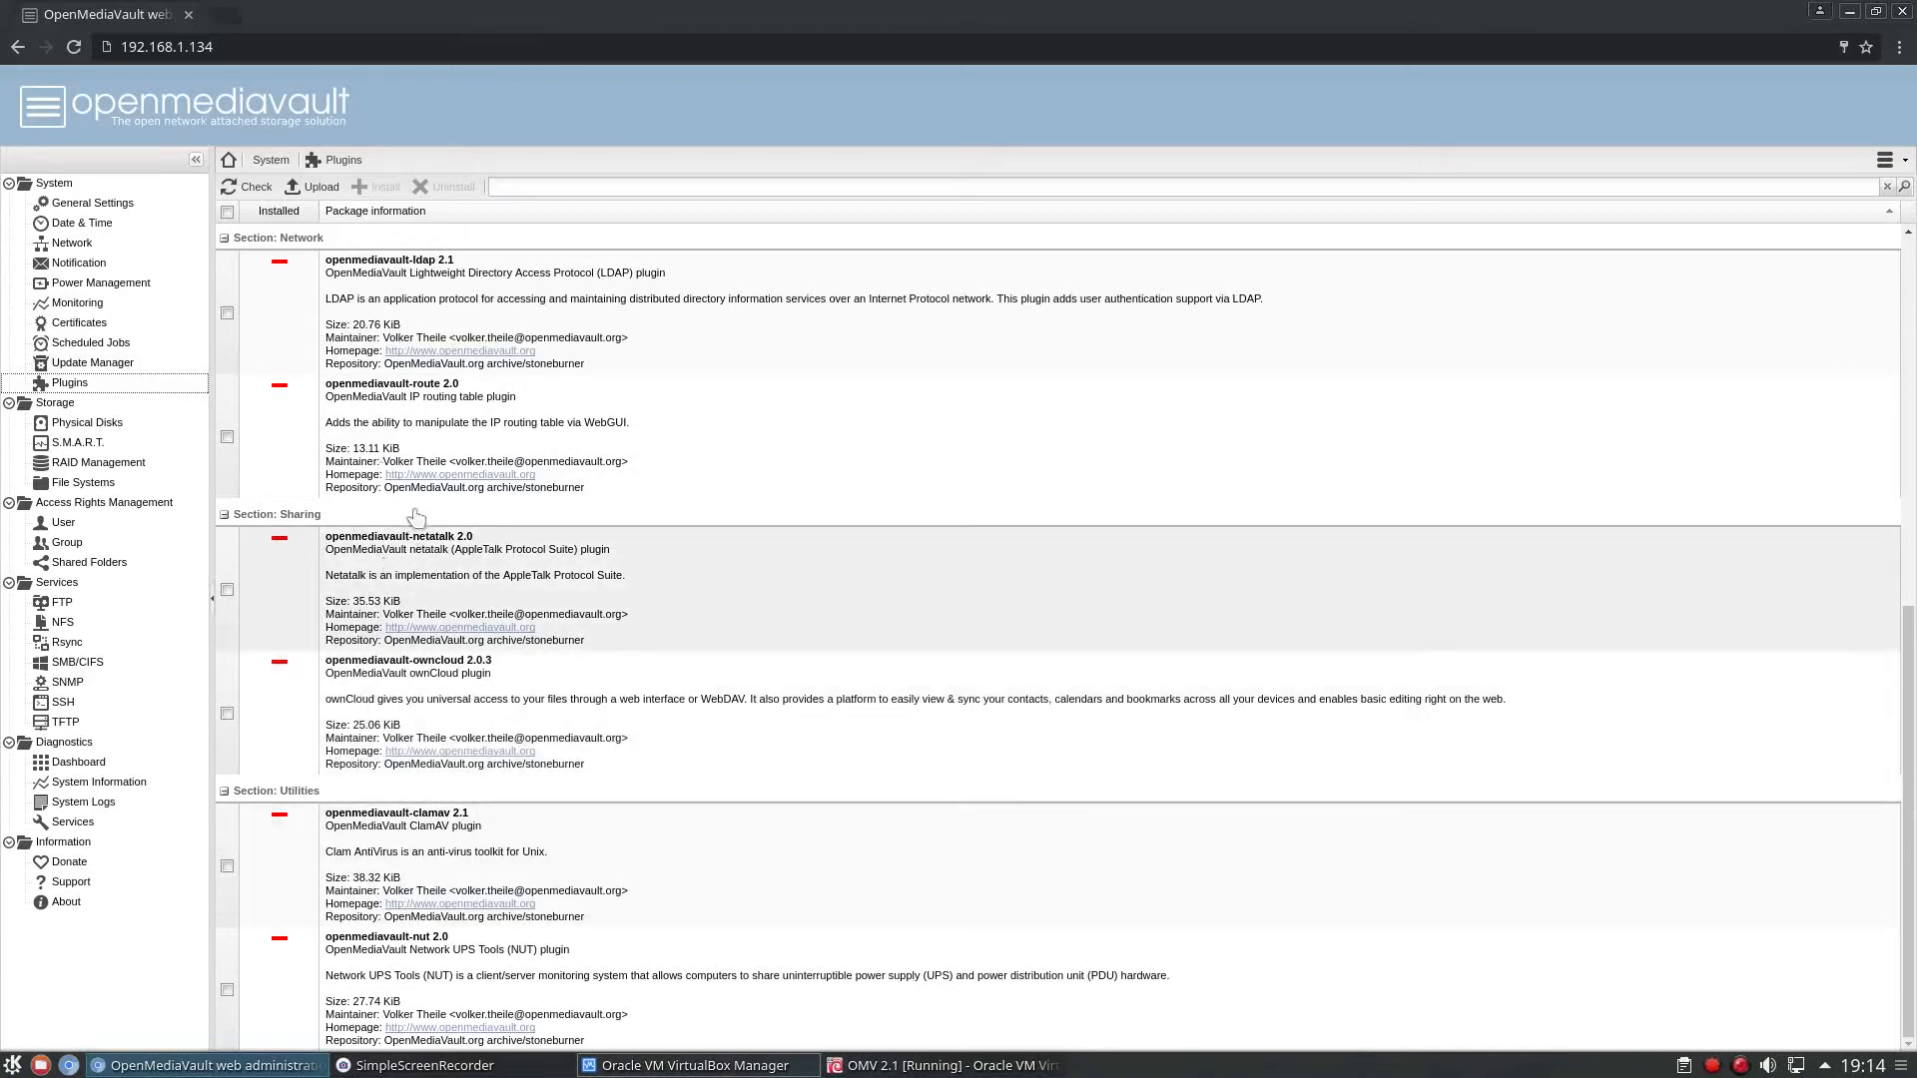
{"action": "scroll", "coordinate": [329, 469], "scroll_direction": "up", "scroll_amount": 3}
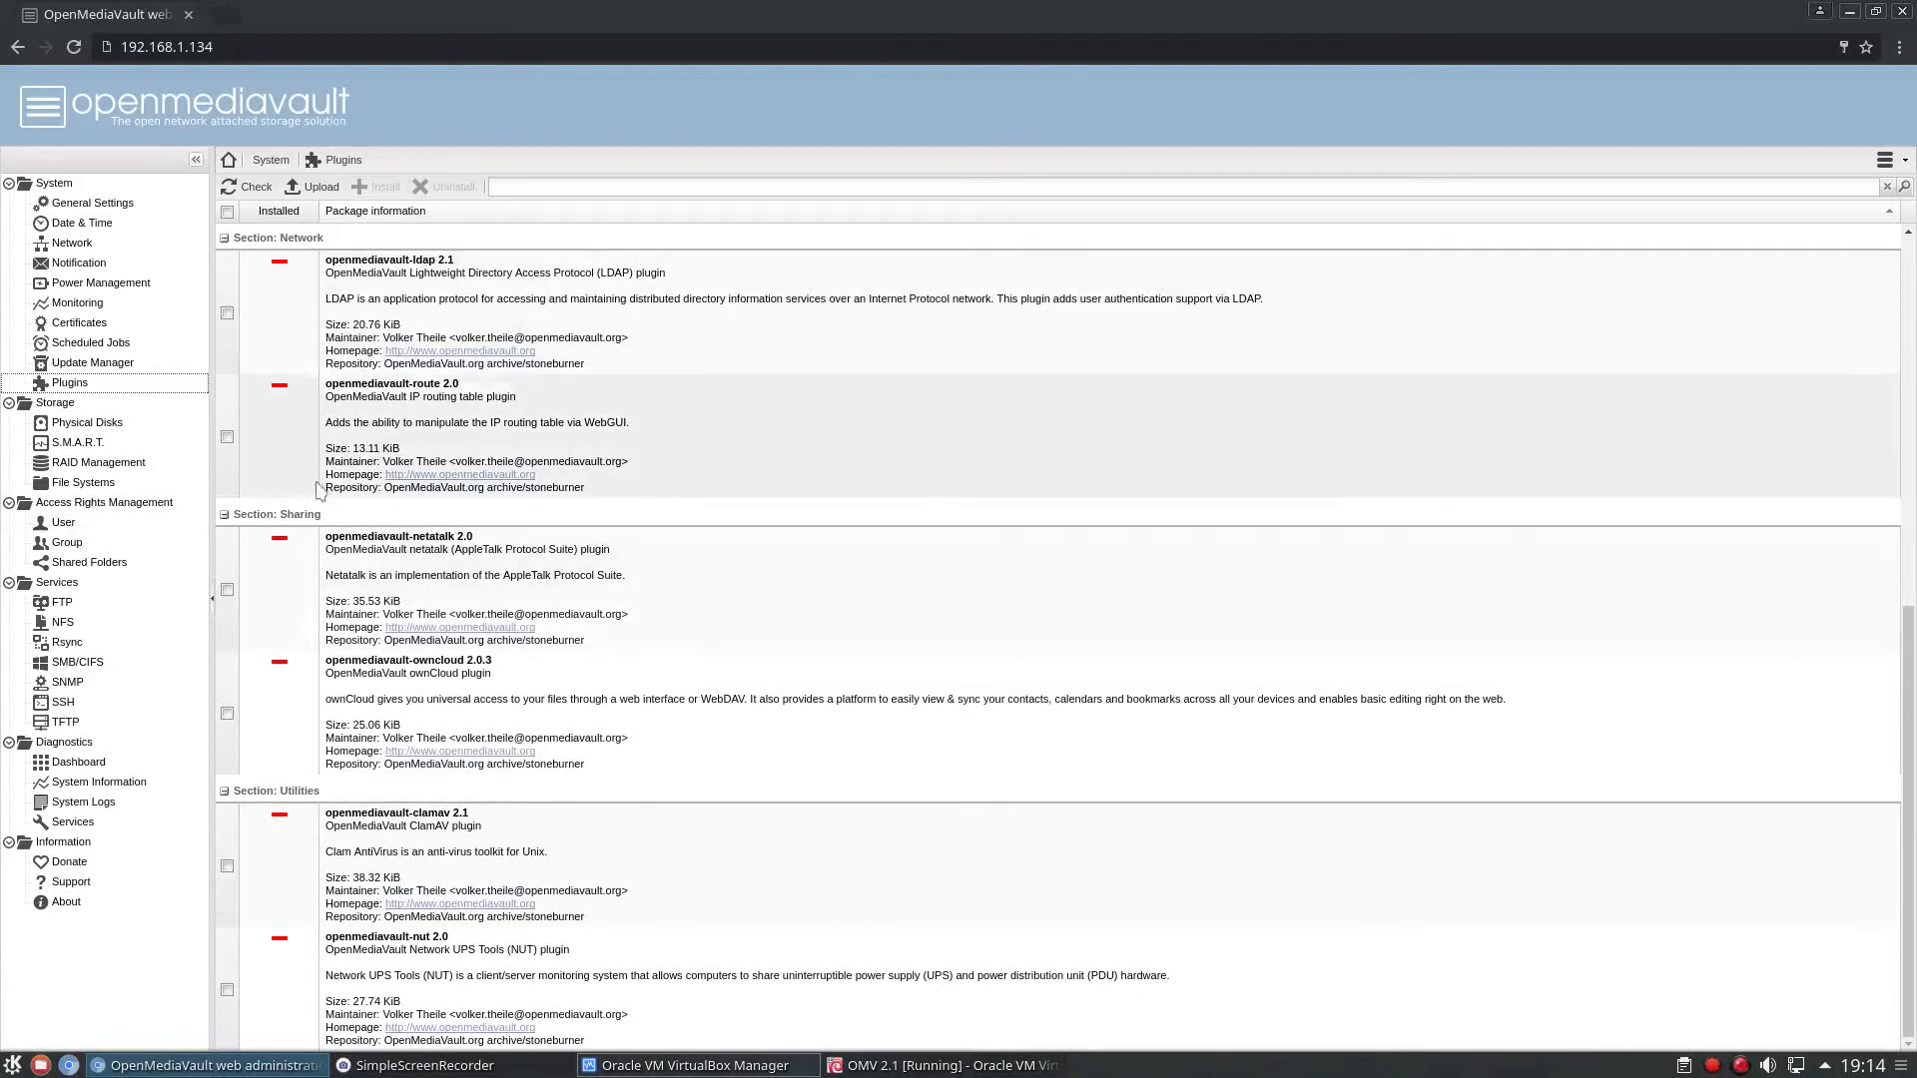
{"action": "scroll", "coordinate": [320, 489], "scroll_direction": "up", "scroll_amount": 2}
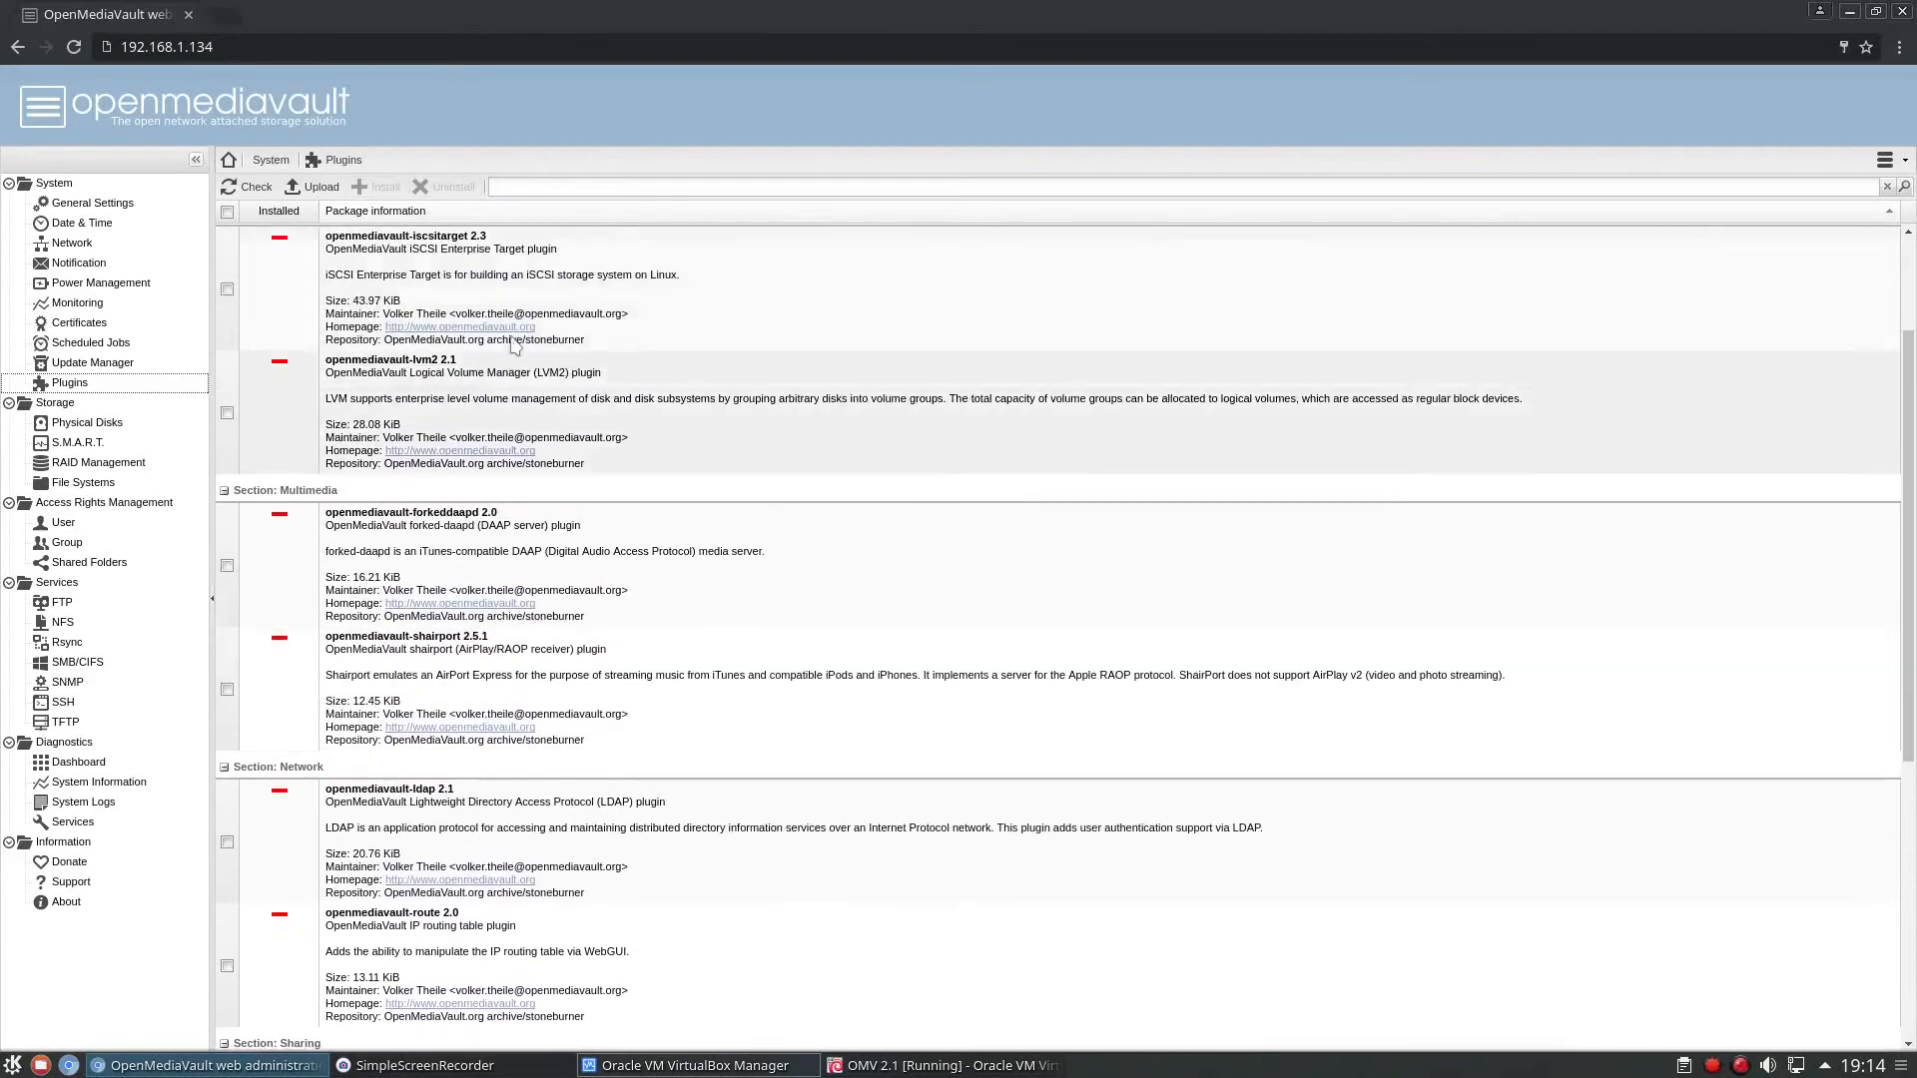
{"action": "scroll", "coordinate": [503, 344], "scroll_direction": "up", "scroll_amount": 1}
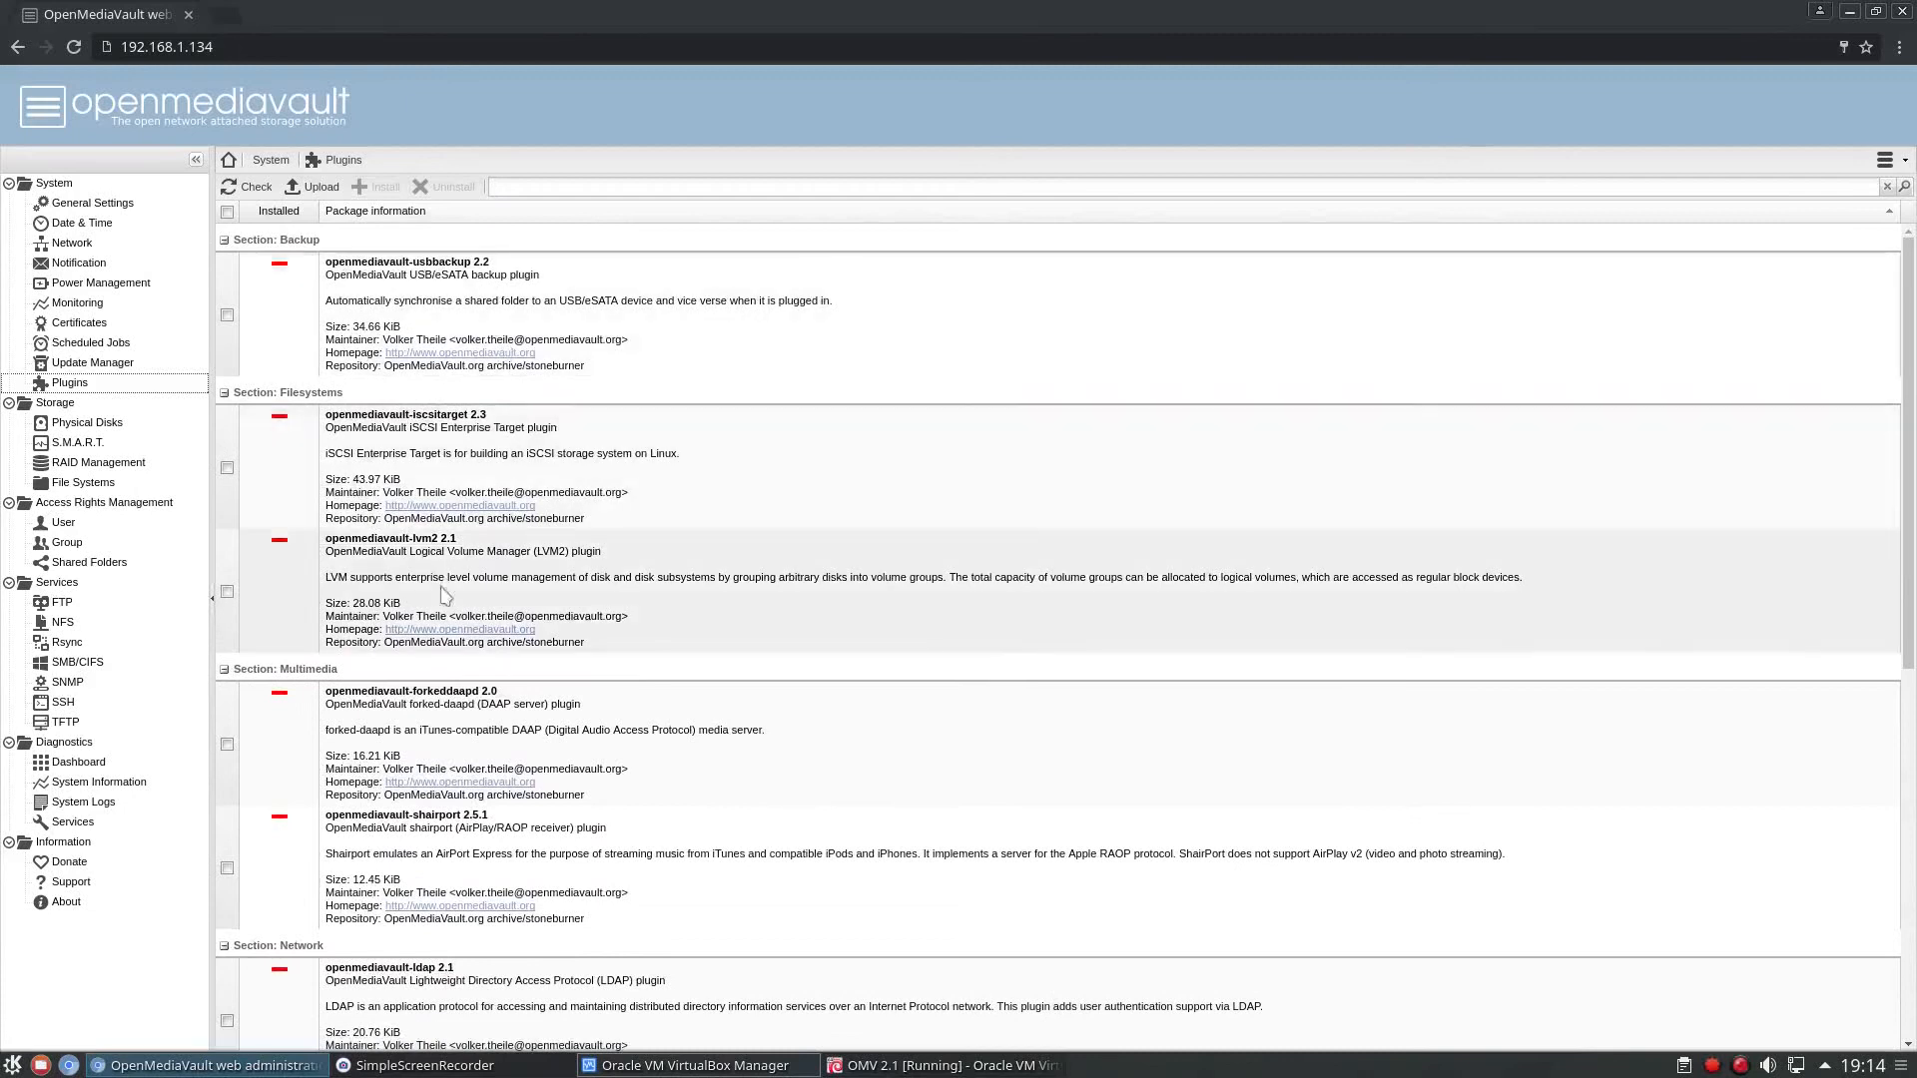
{"action": "scroll", "coordinate": [439, 529], "scroll_direction": "up", "scroll_amount": 1}
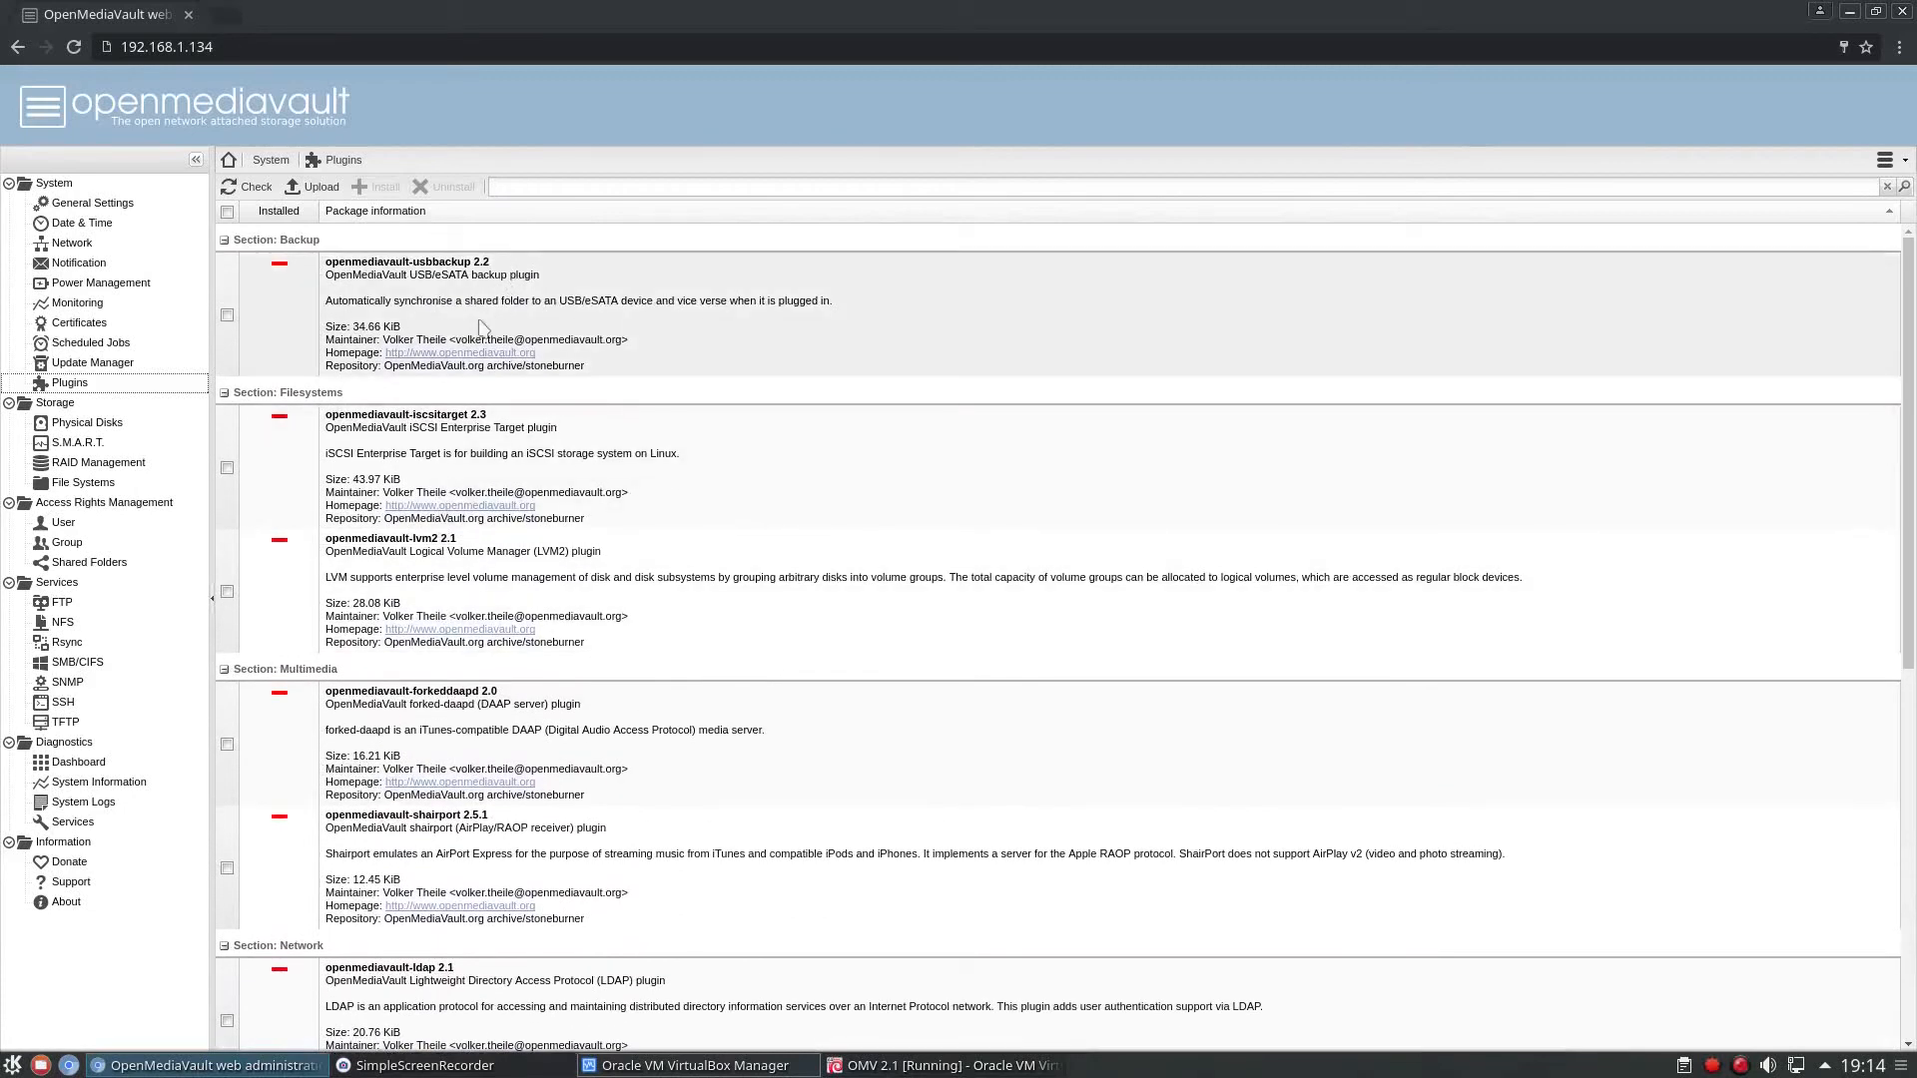
Browse the plugin list from the Multimedia to the Sharing section and view the physical disks under Storage.
{"action": "scroll", "coordinate": [392, 347], "scroll_direction": "down", "scroll_amount": 3}
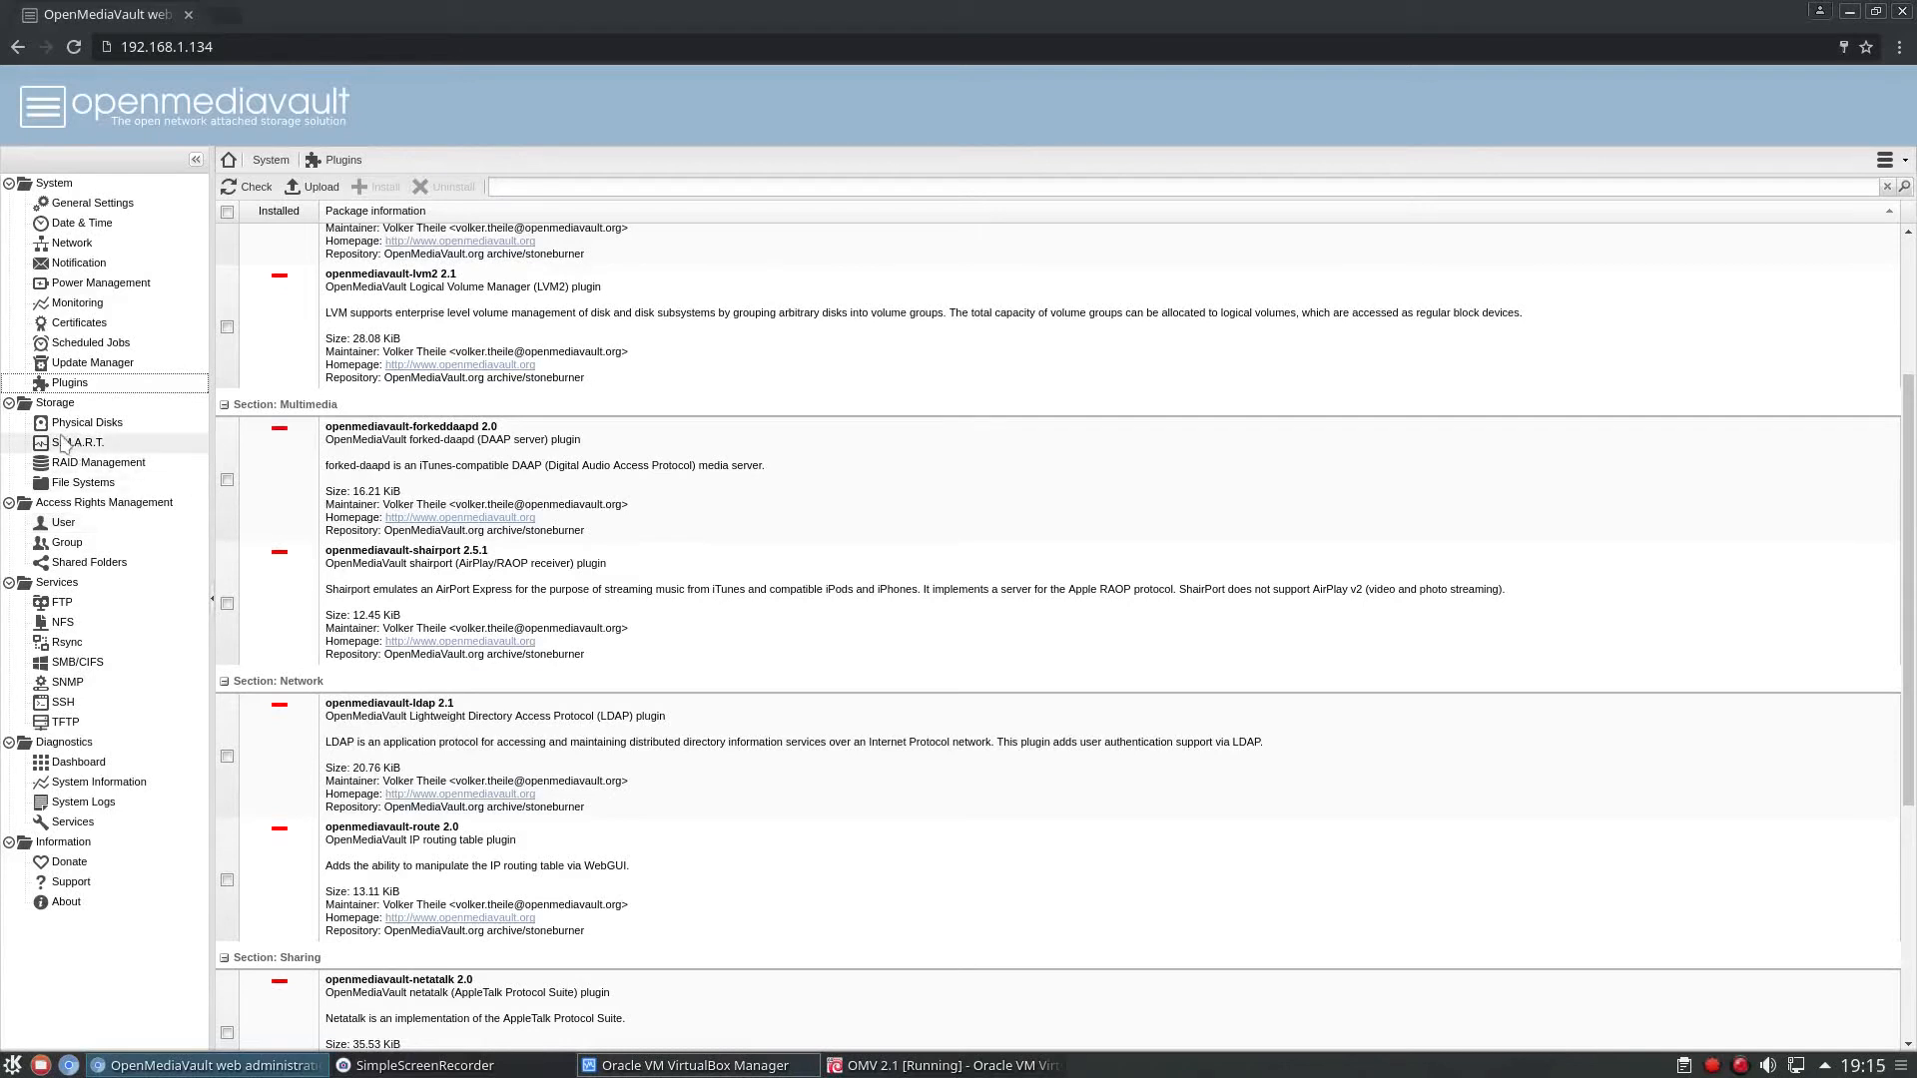
{"action": "left_click", "coordinate": [99, 424]}
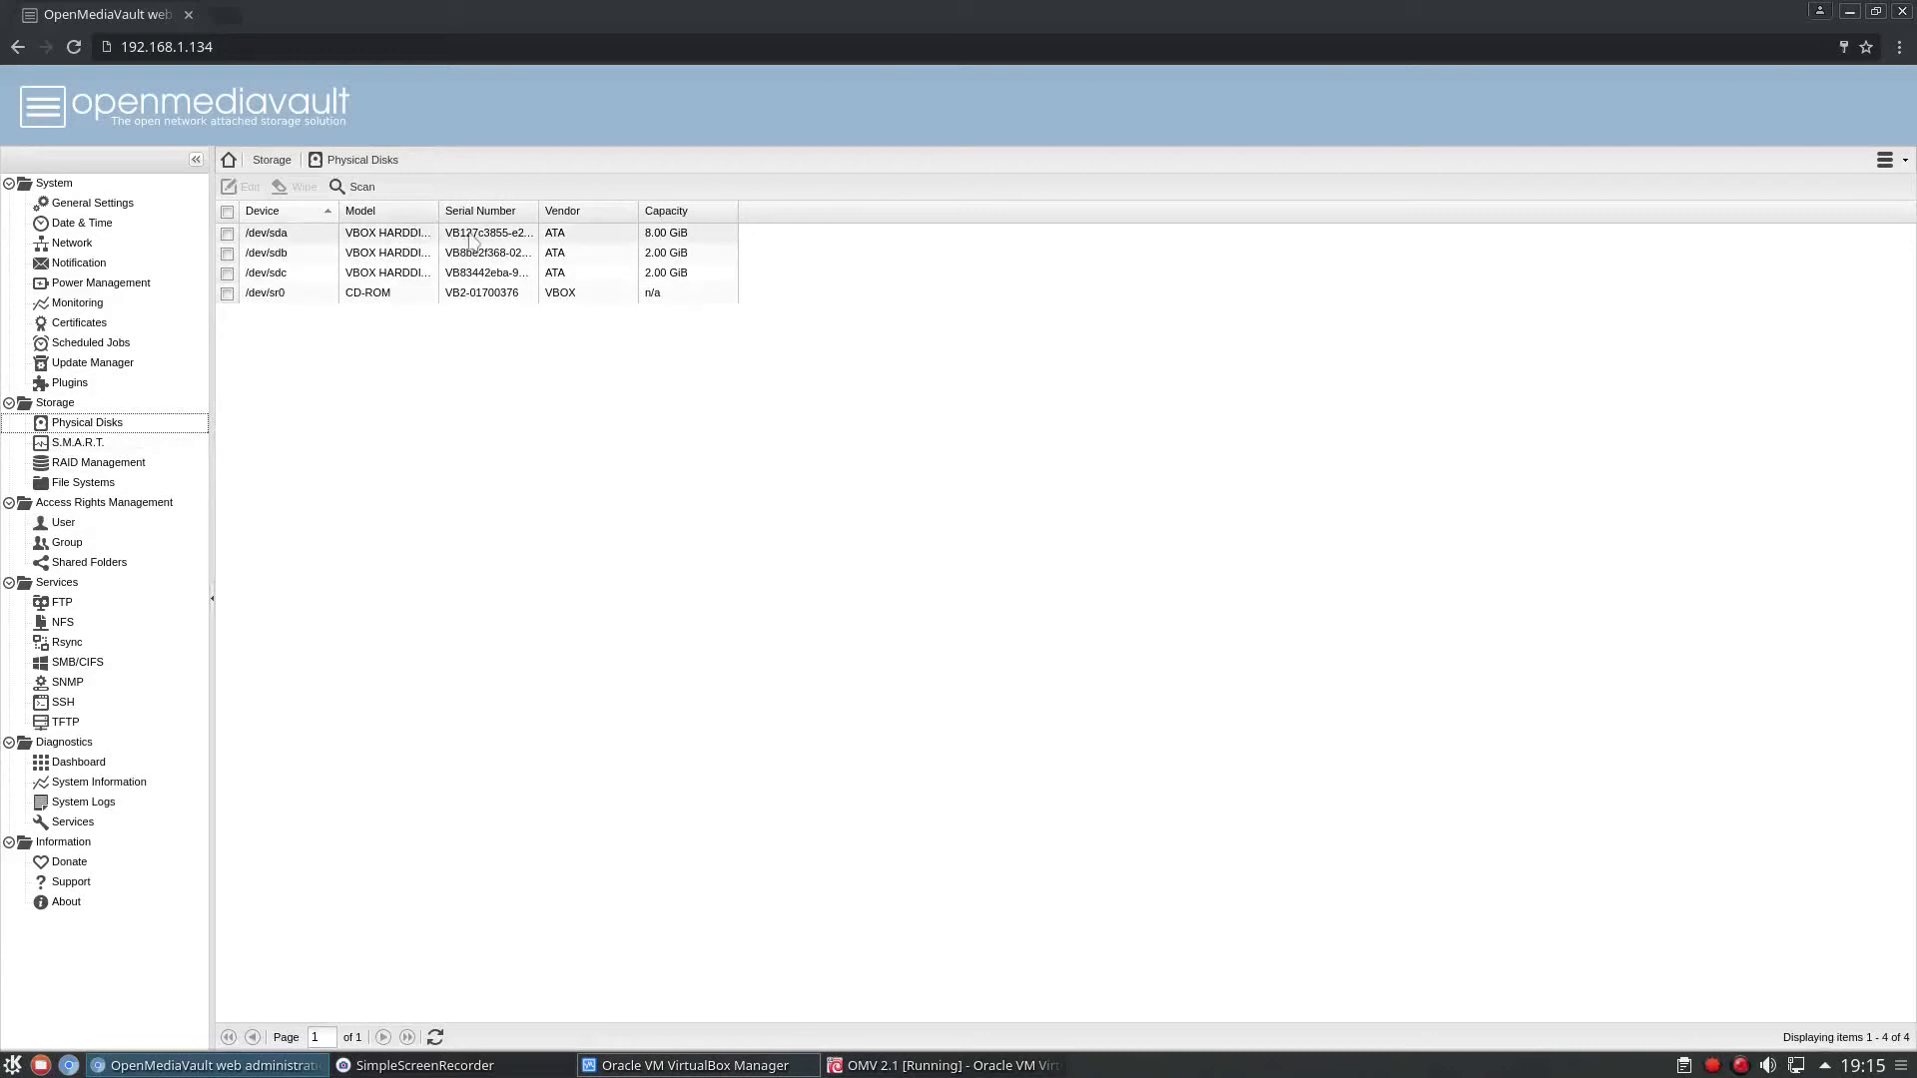
{"action": "mouse_move", "coordinate": [539, 211]}
{"action": "left_mouse_down"}
{"action": "mouse_move", "coordinate": [612, 212]}
{"action": "mouse_move", "coordinate": [531, 211]}
{"action": "left_mouse_up"}
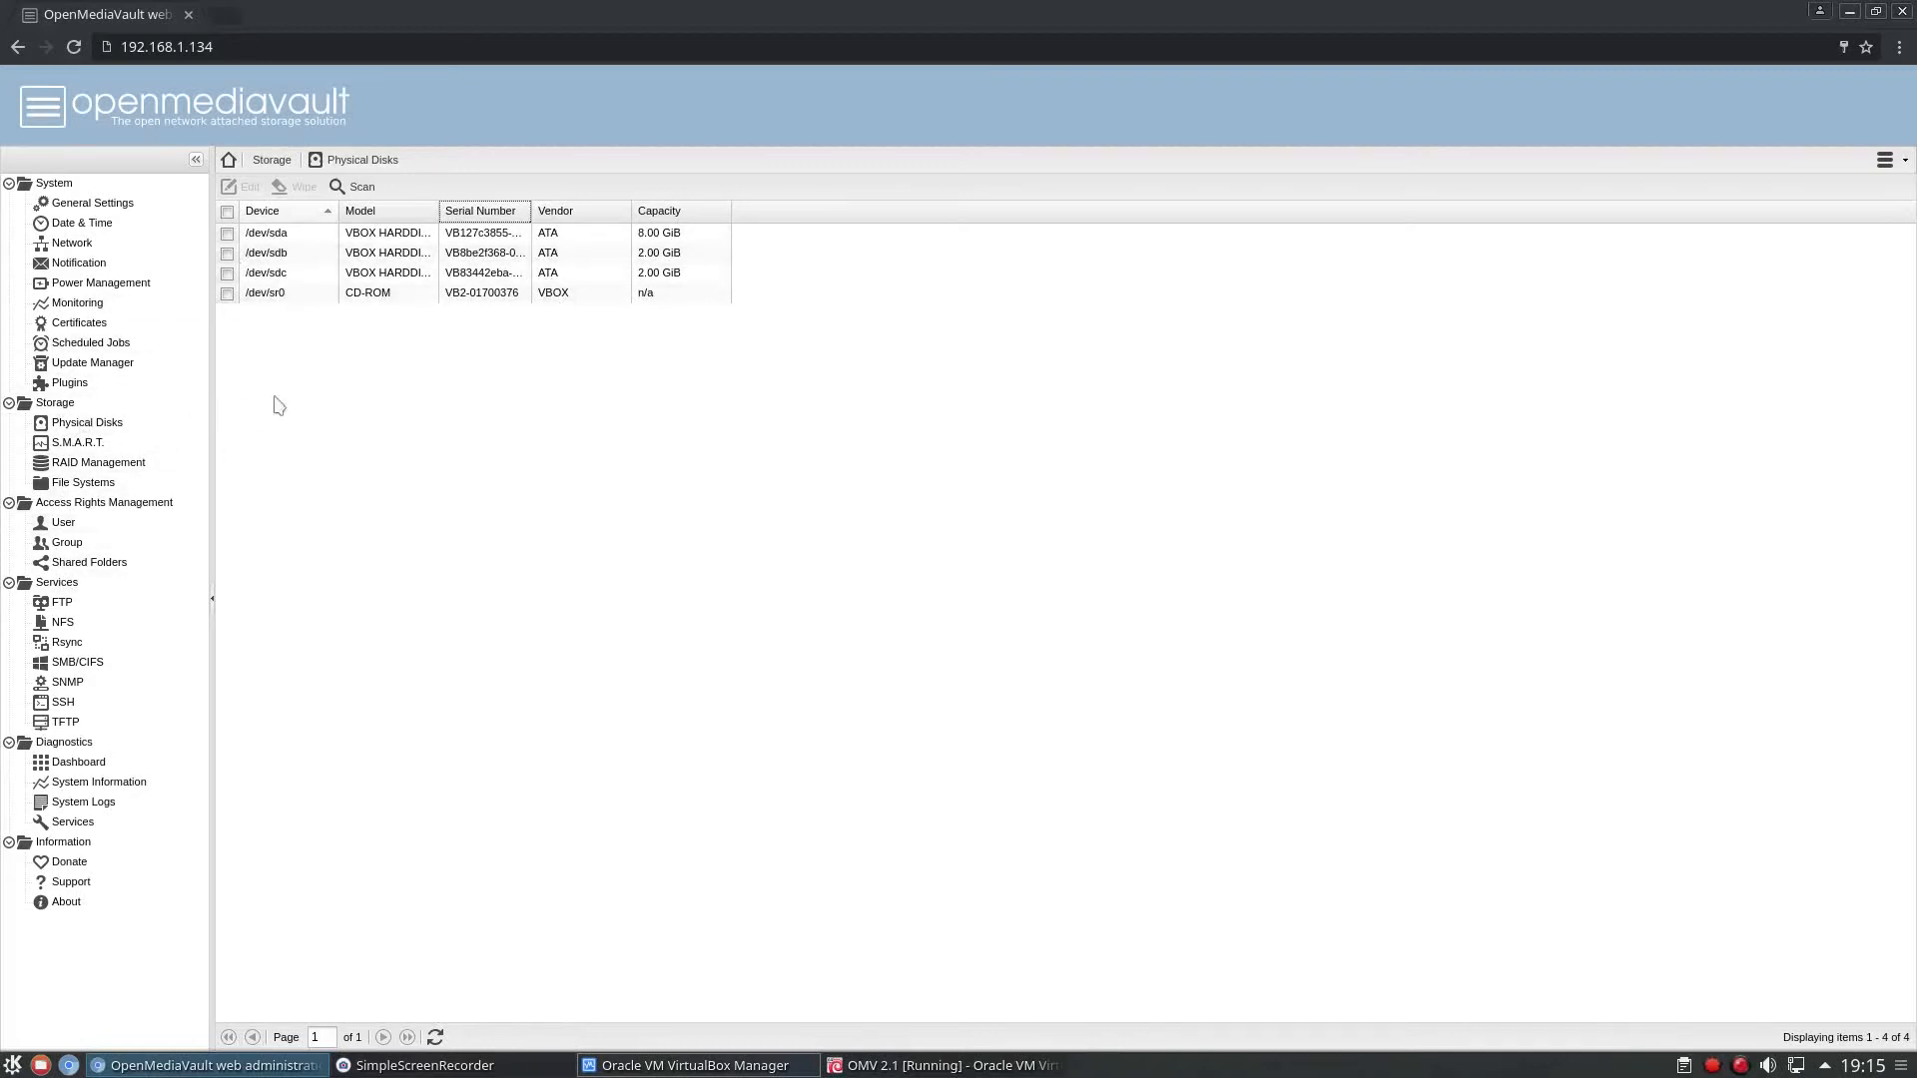
Create an EXT4 file system labelled Data on the 2.00 GiB disk /dev/sdb, agreeing to format the device.
{"action": "left_click", "coordinate": [82, 489]}
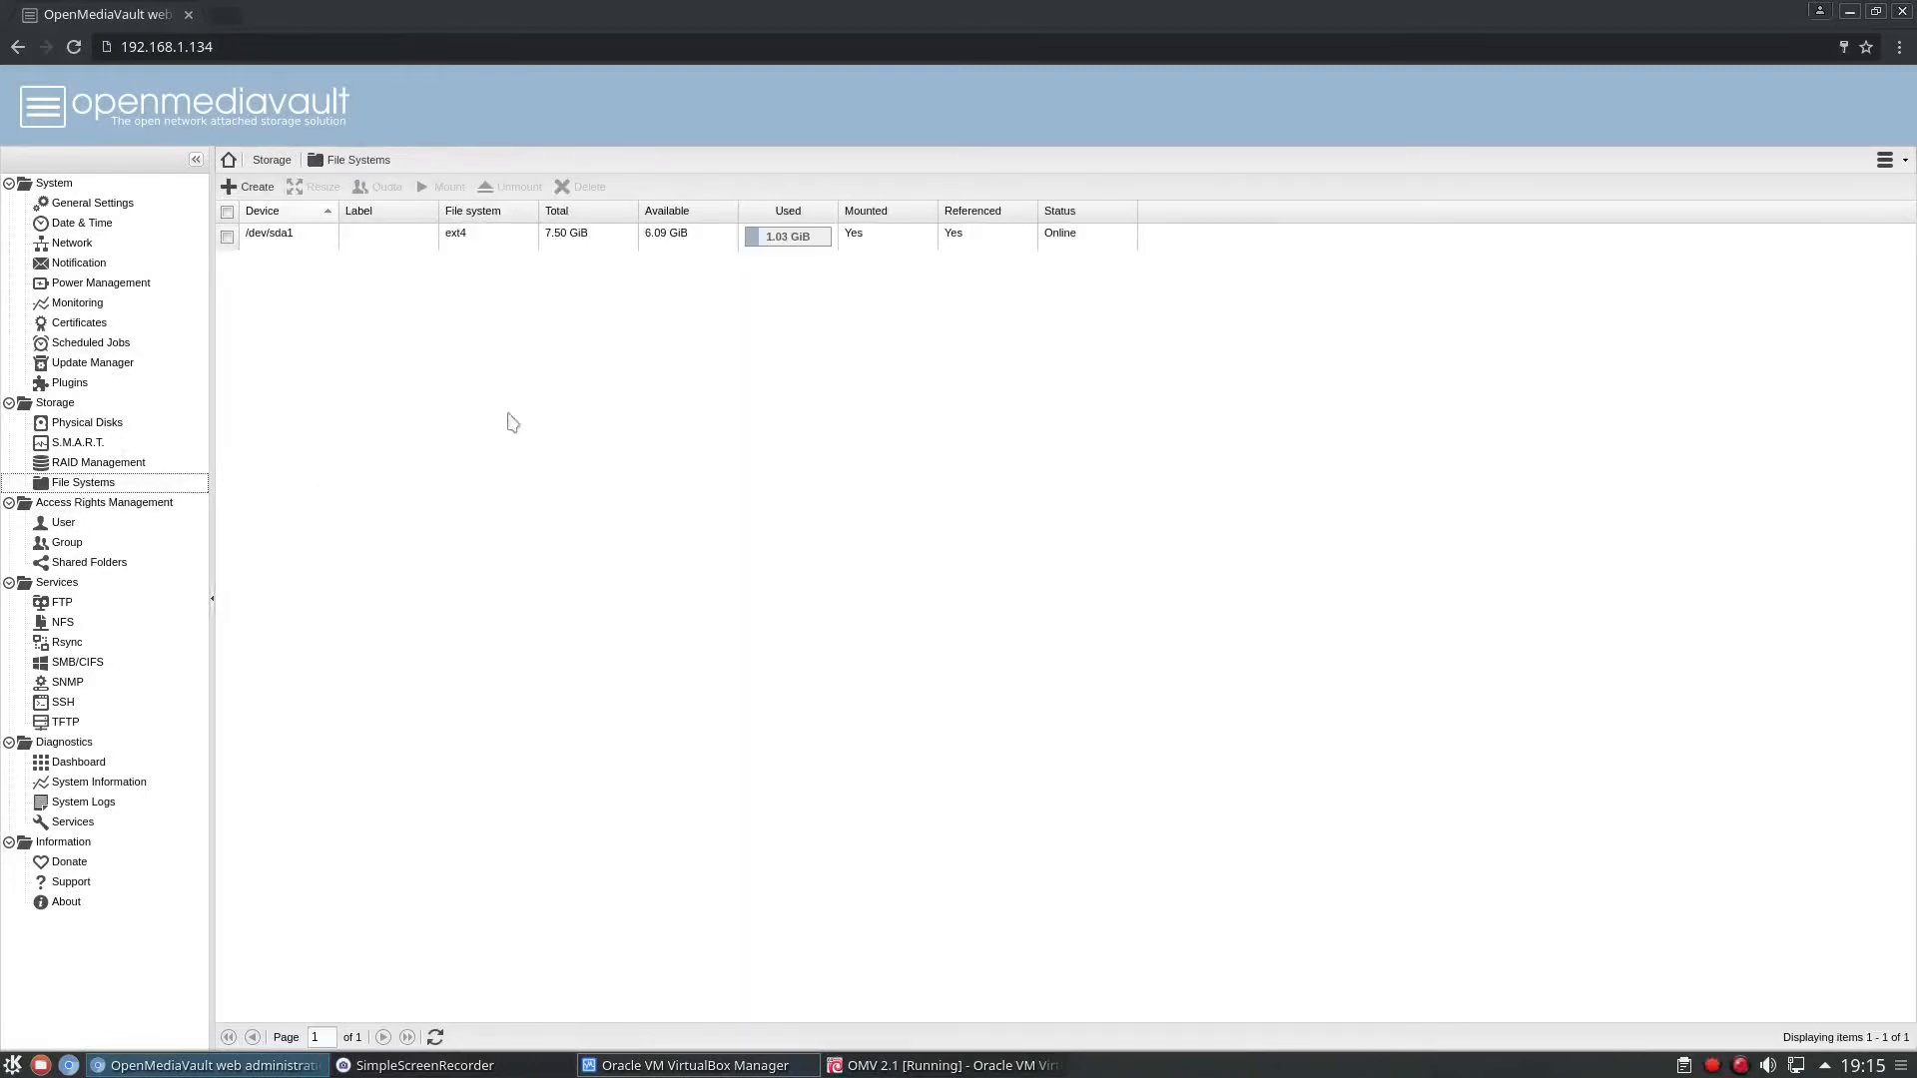
{"action": "left_click", "coordinate": [253, 190]}
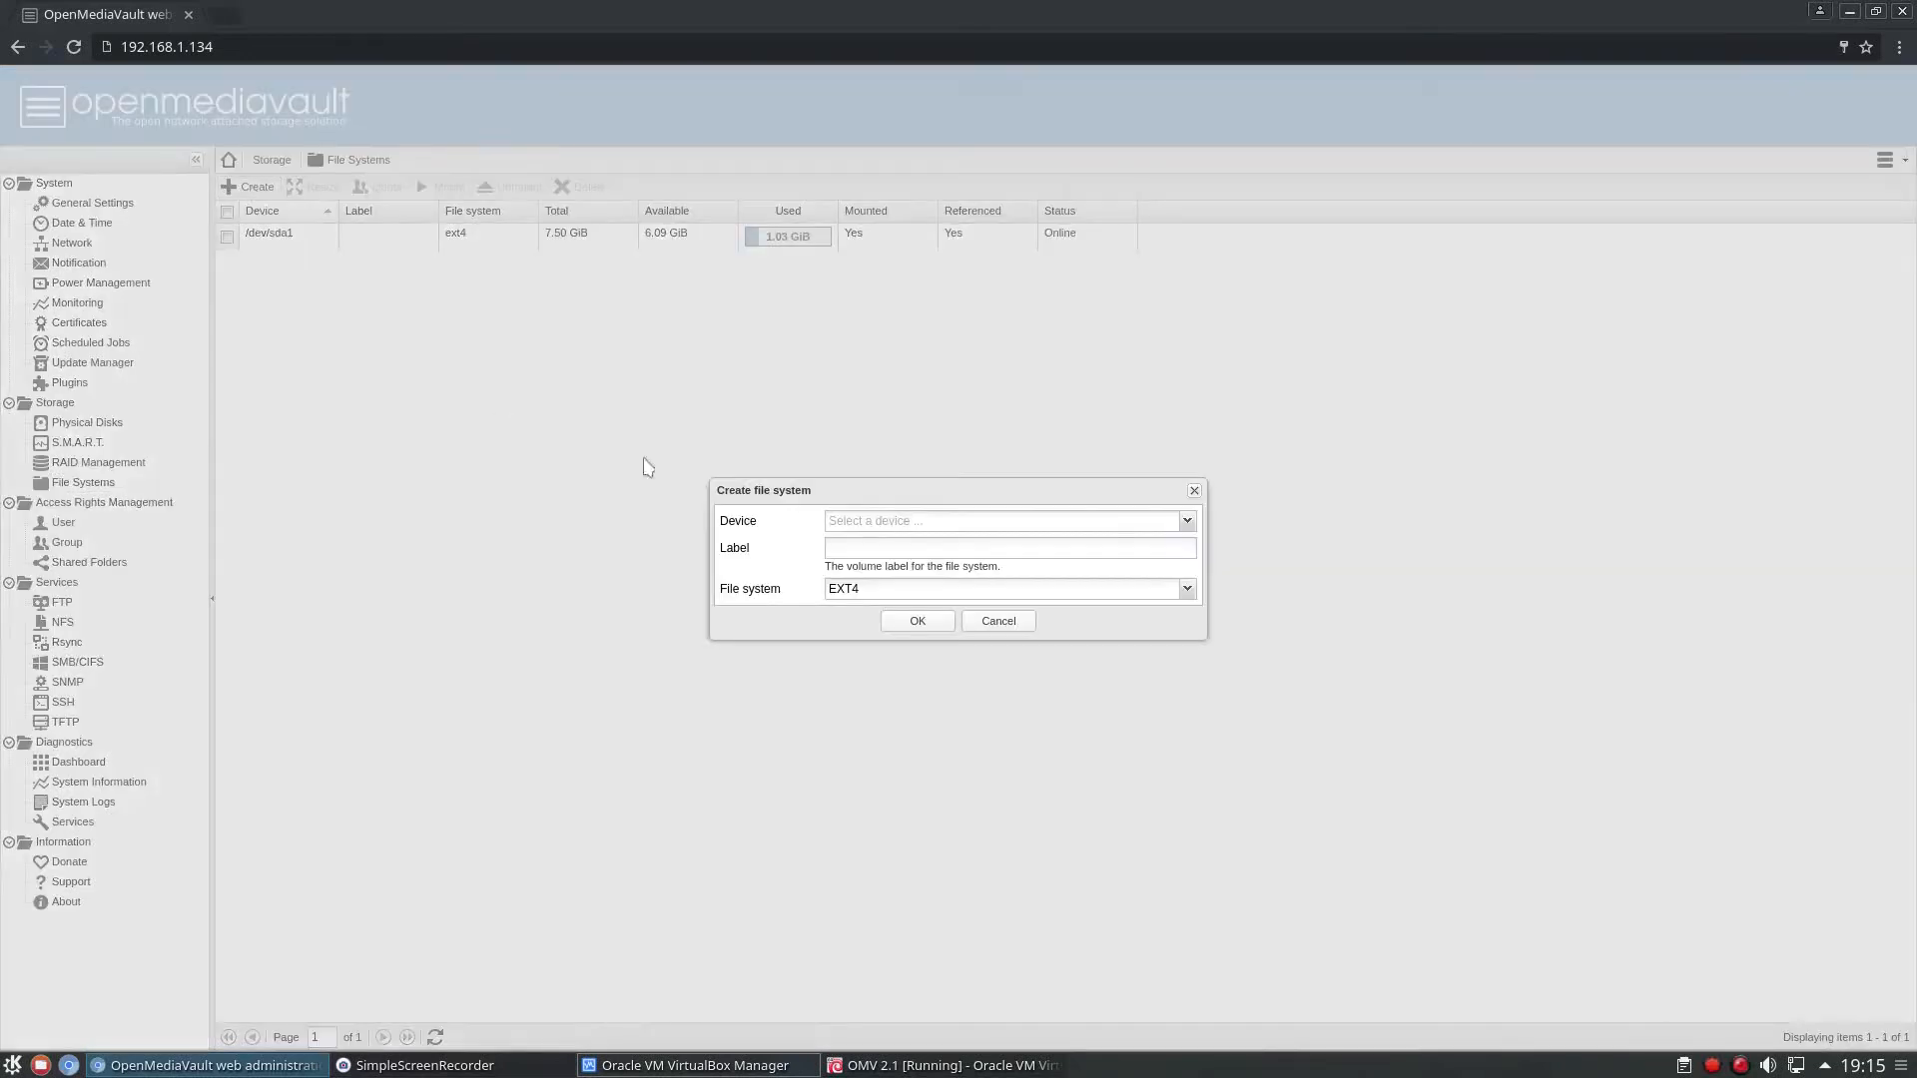
{"action": "left_click", "coordinate": [980, 524]}
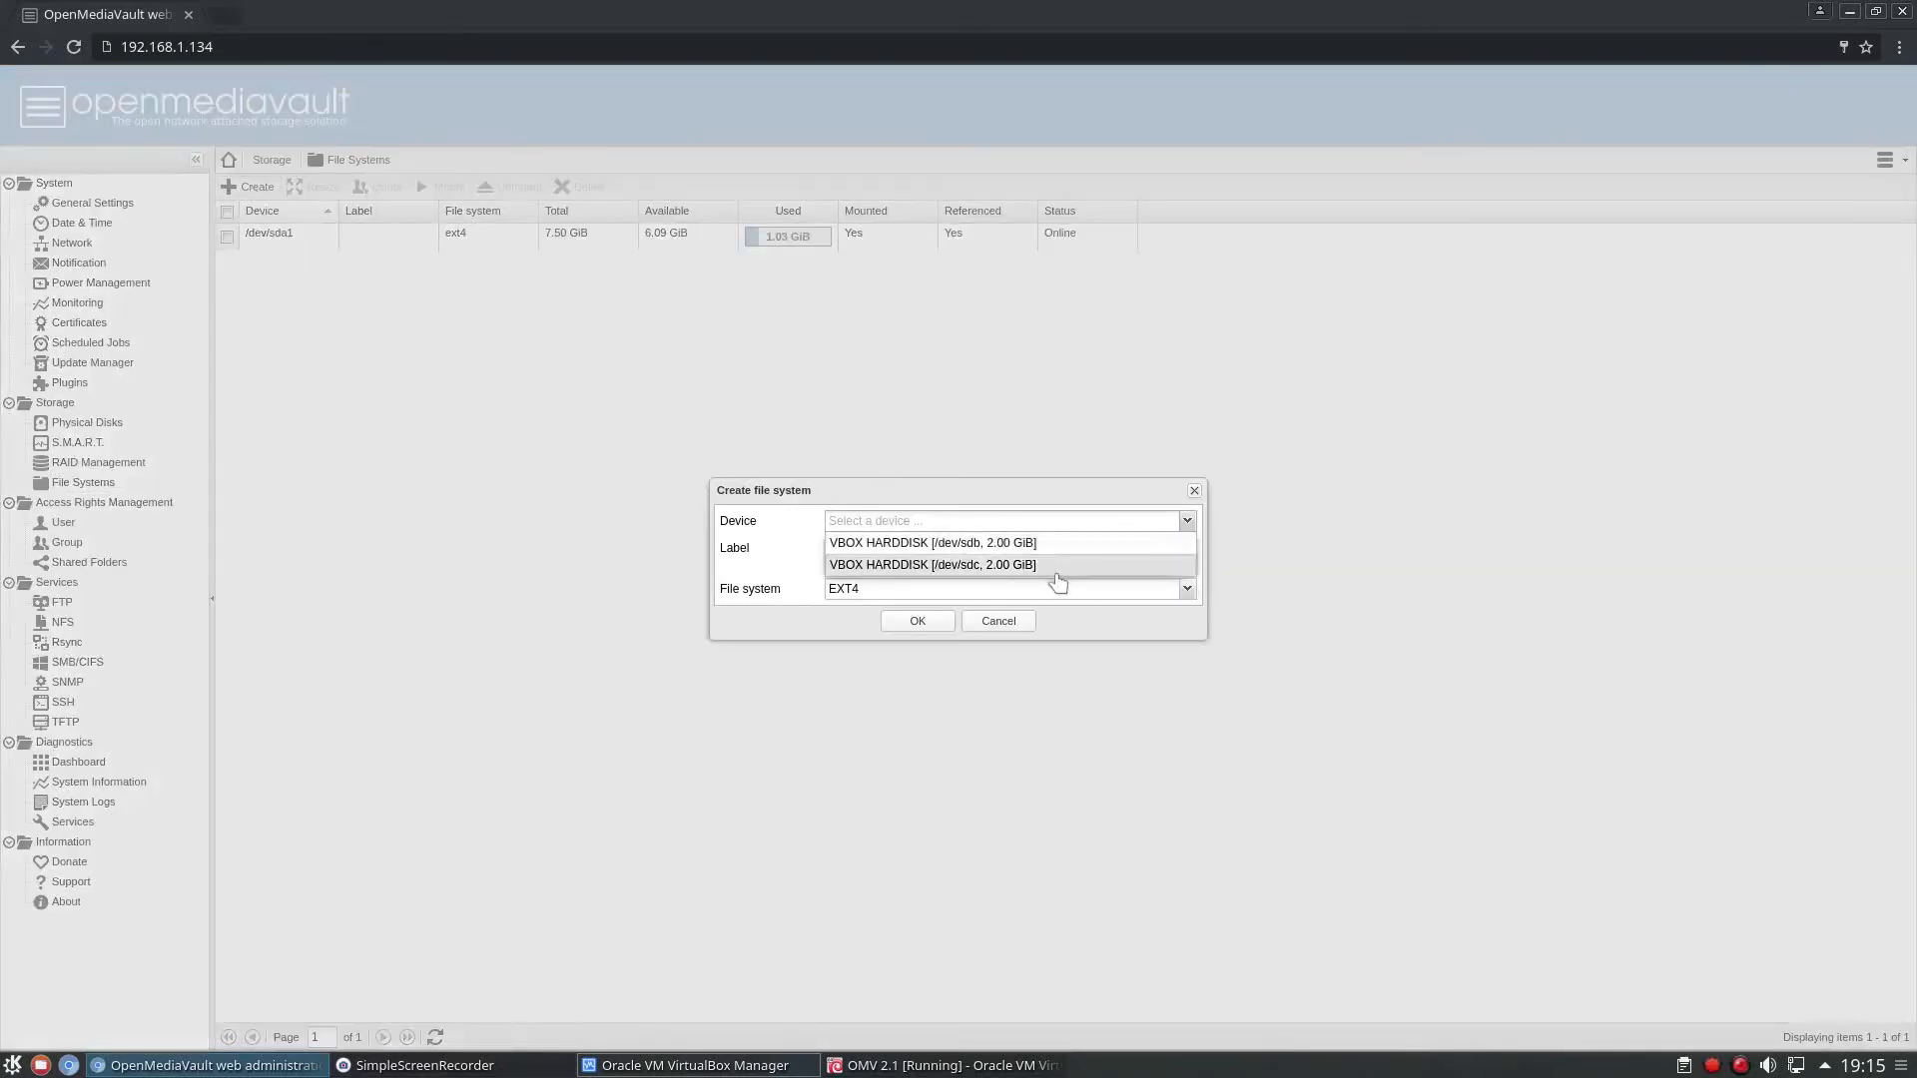
{"action": "left_click", "coordinate": [904, 546]}
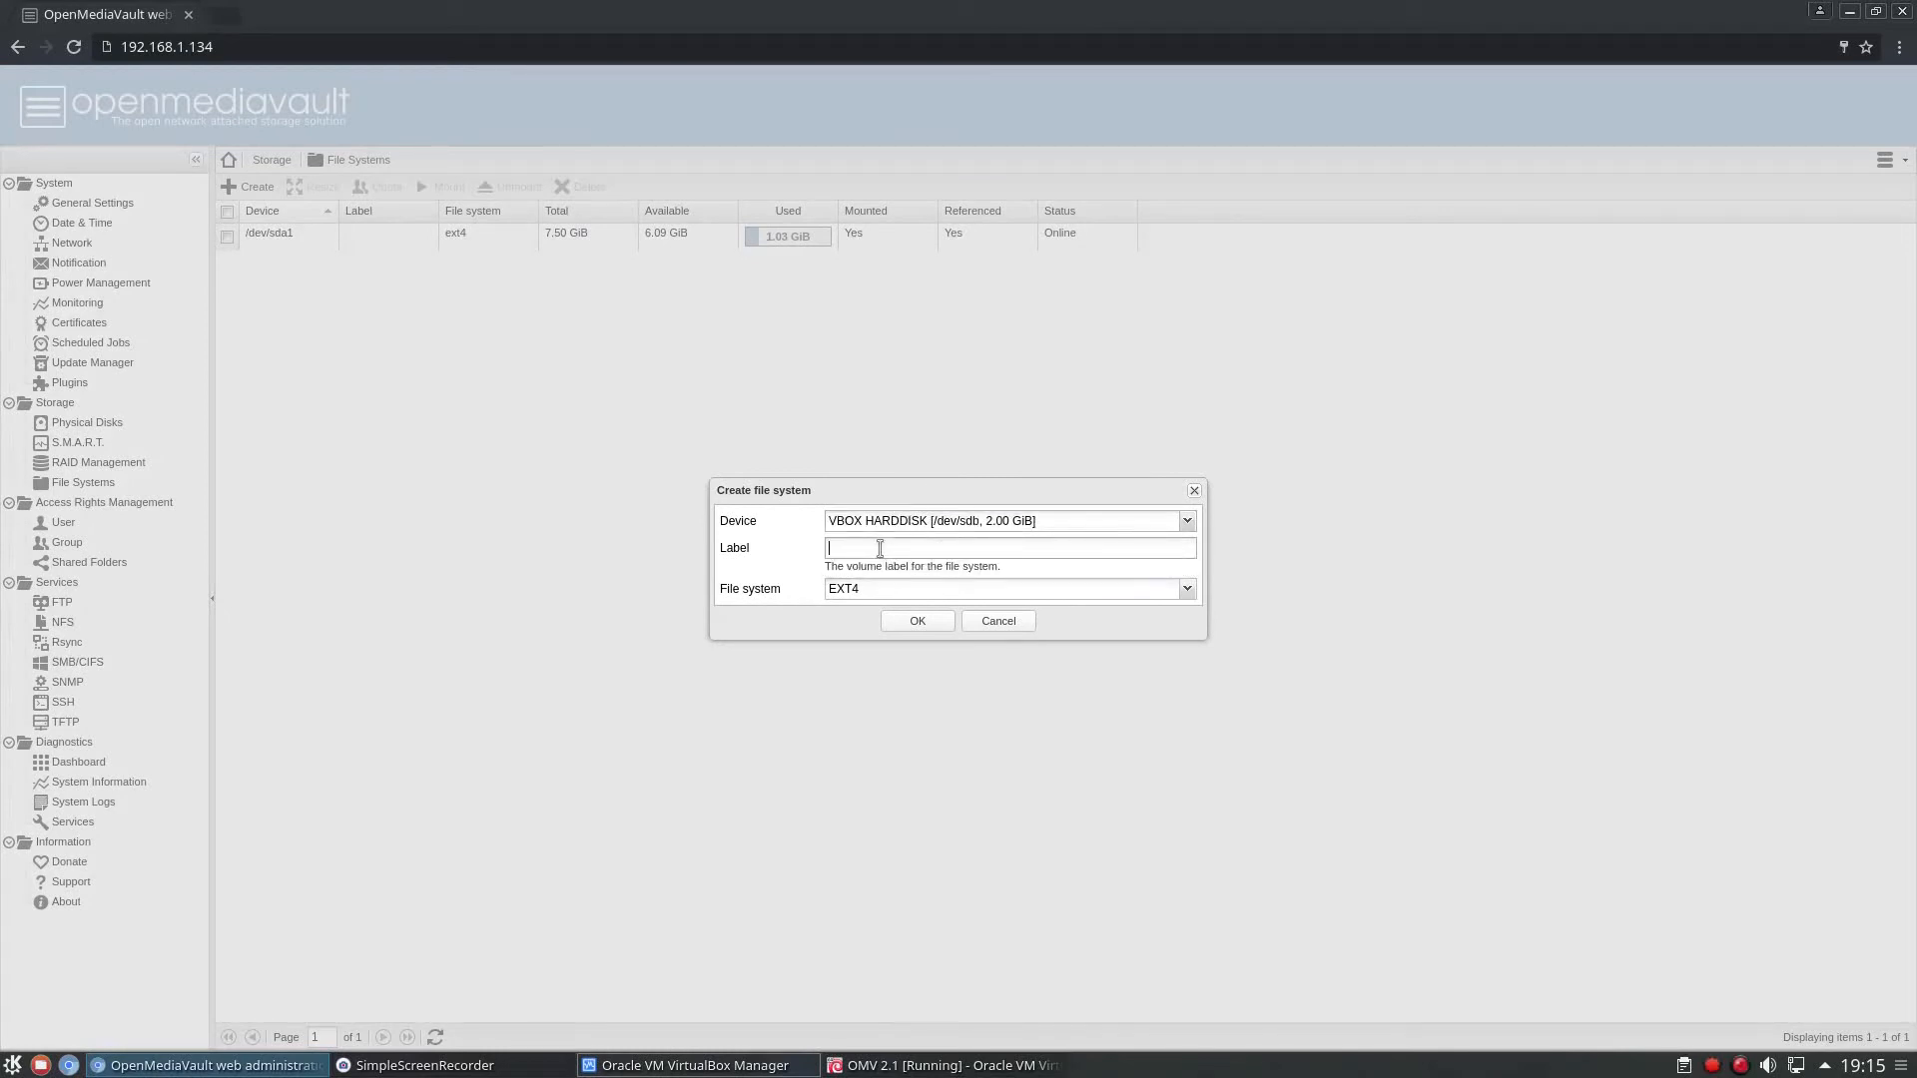
{"action": "left_click", "coordinate": [915, 589]}
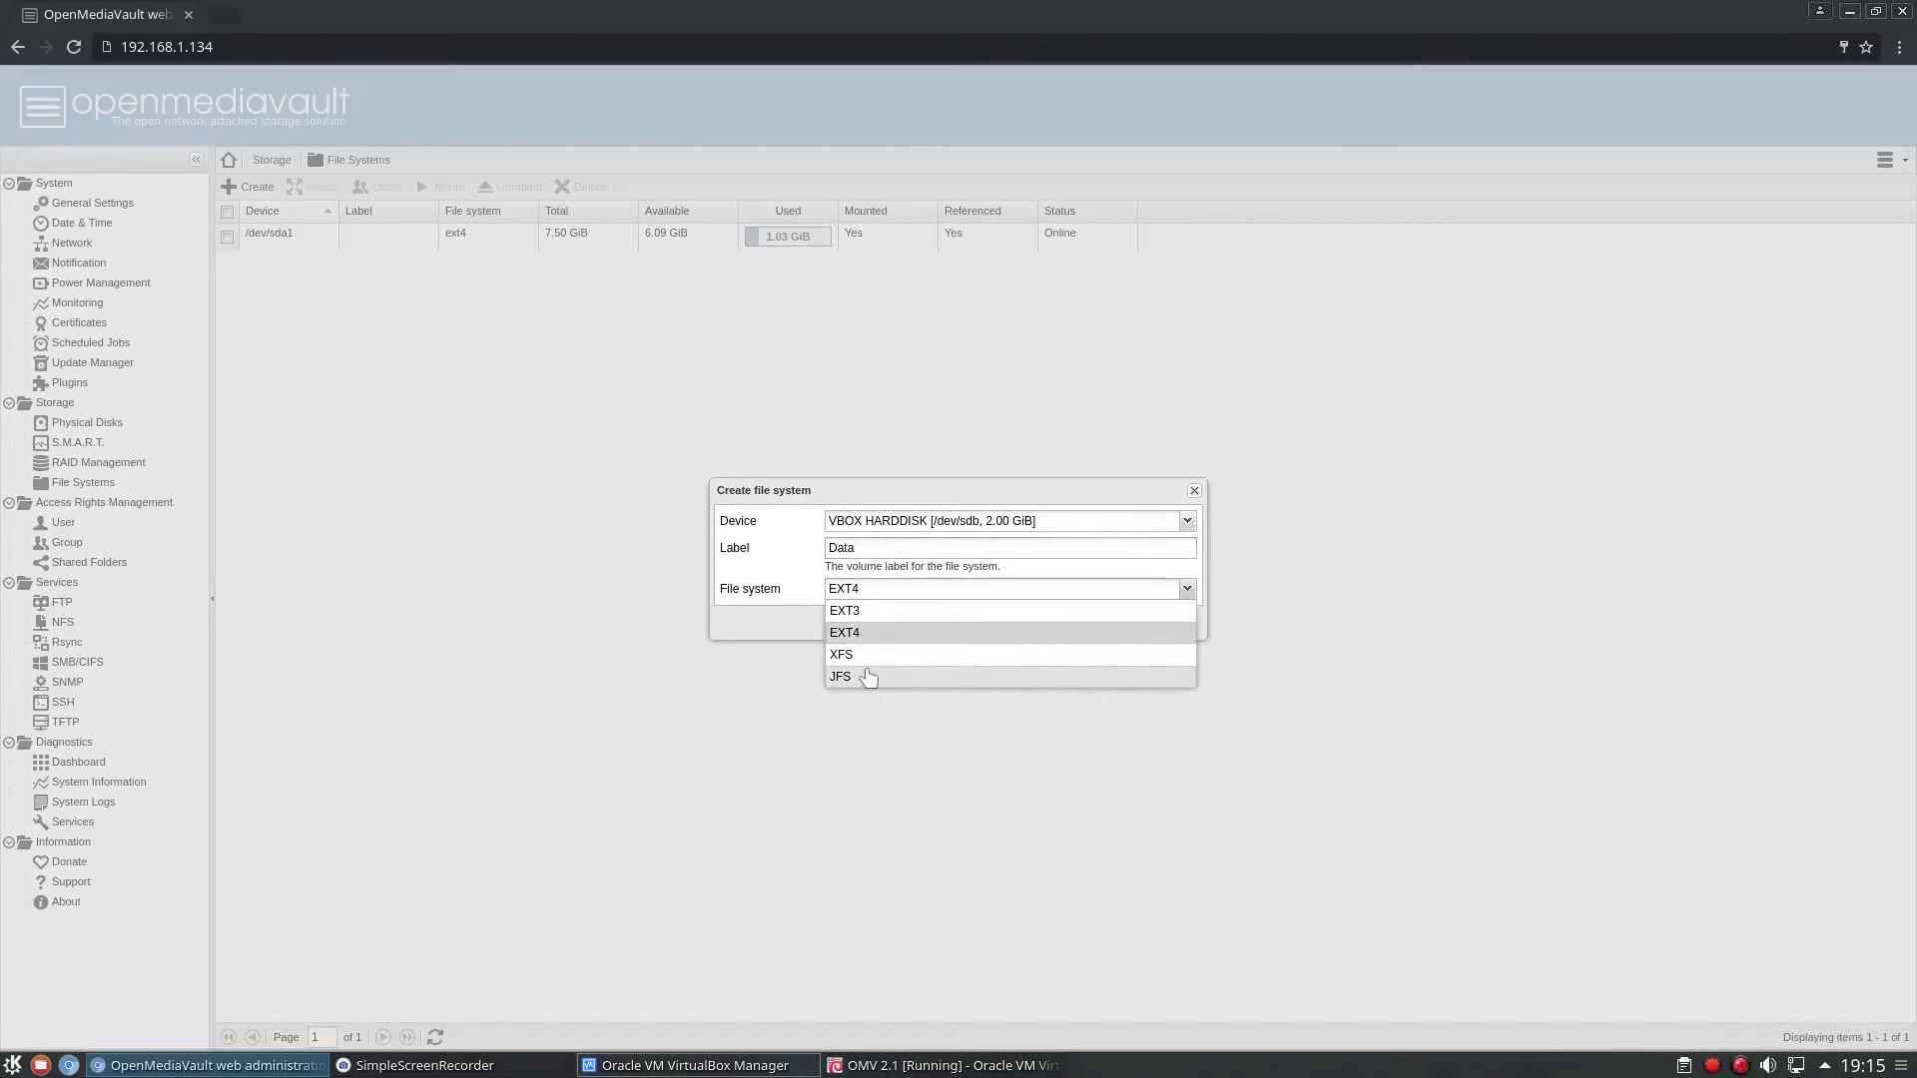
{"action": "left_click", "coordinate": [756, 627]}
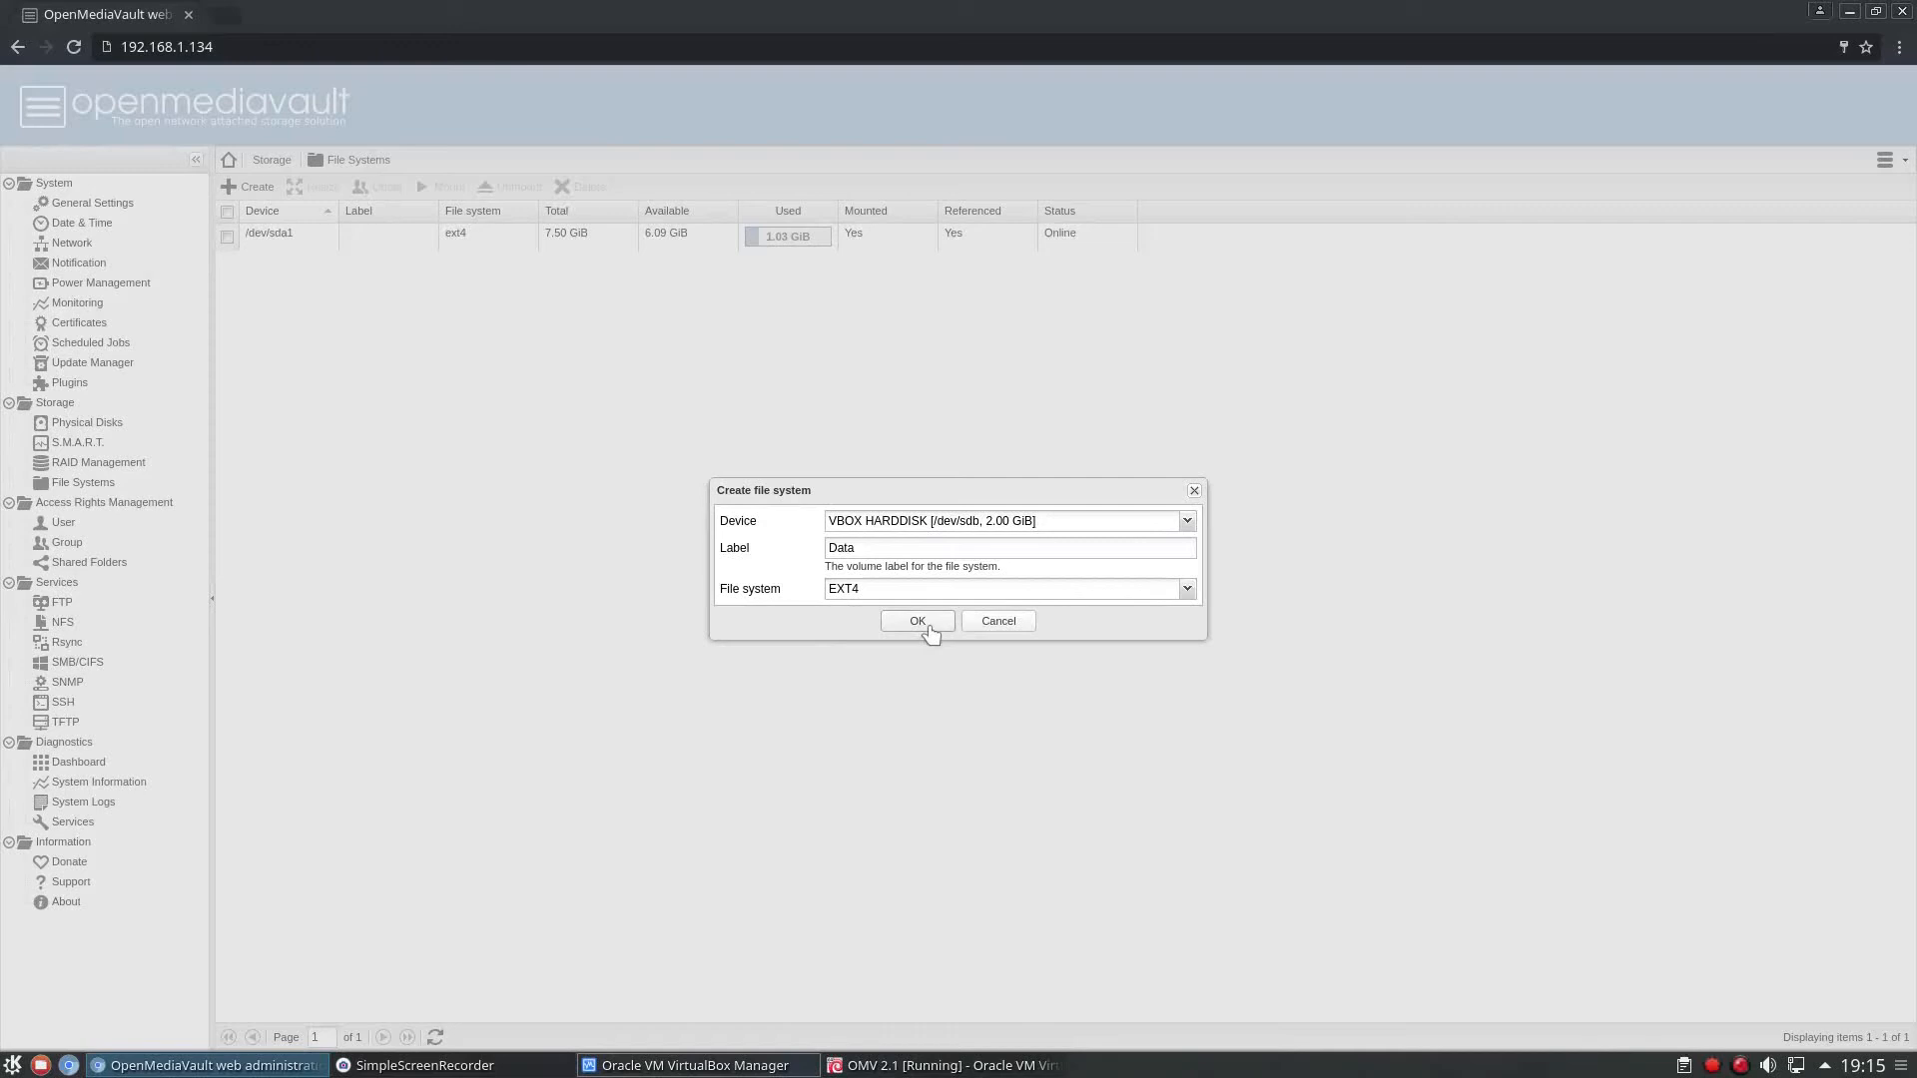
{"action": "left_click", "coordinate": [916, 621]}
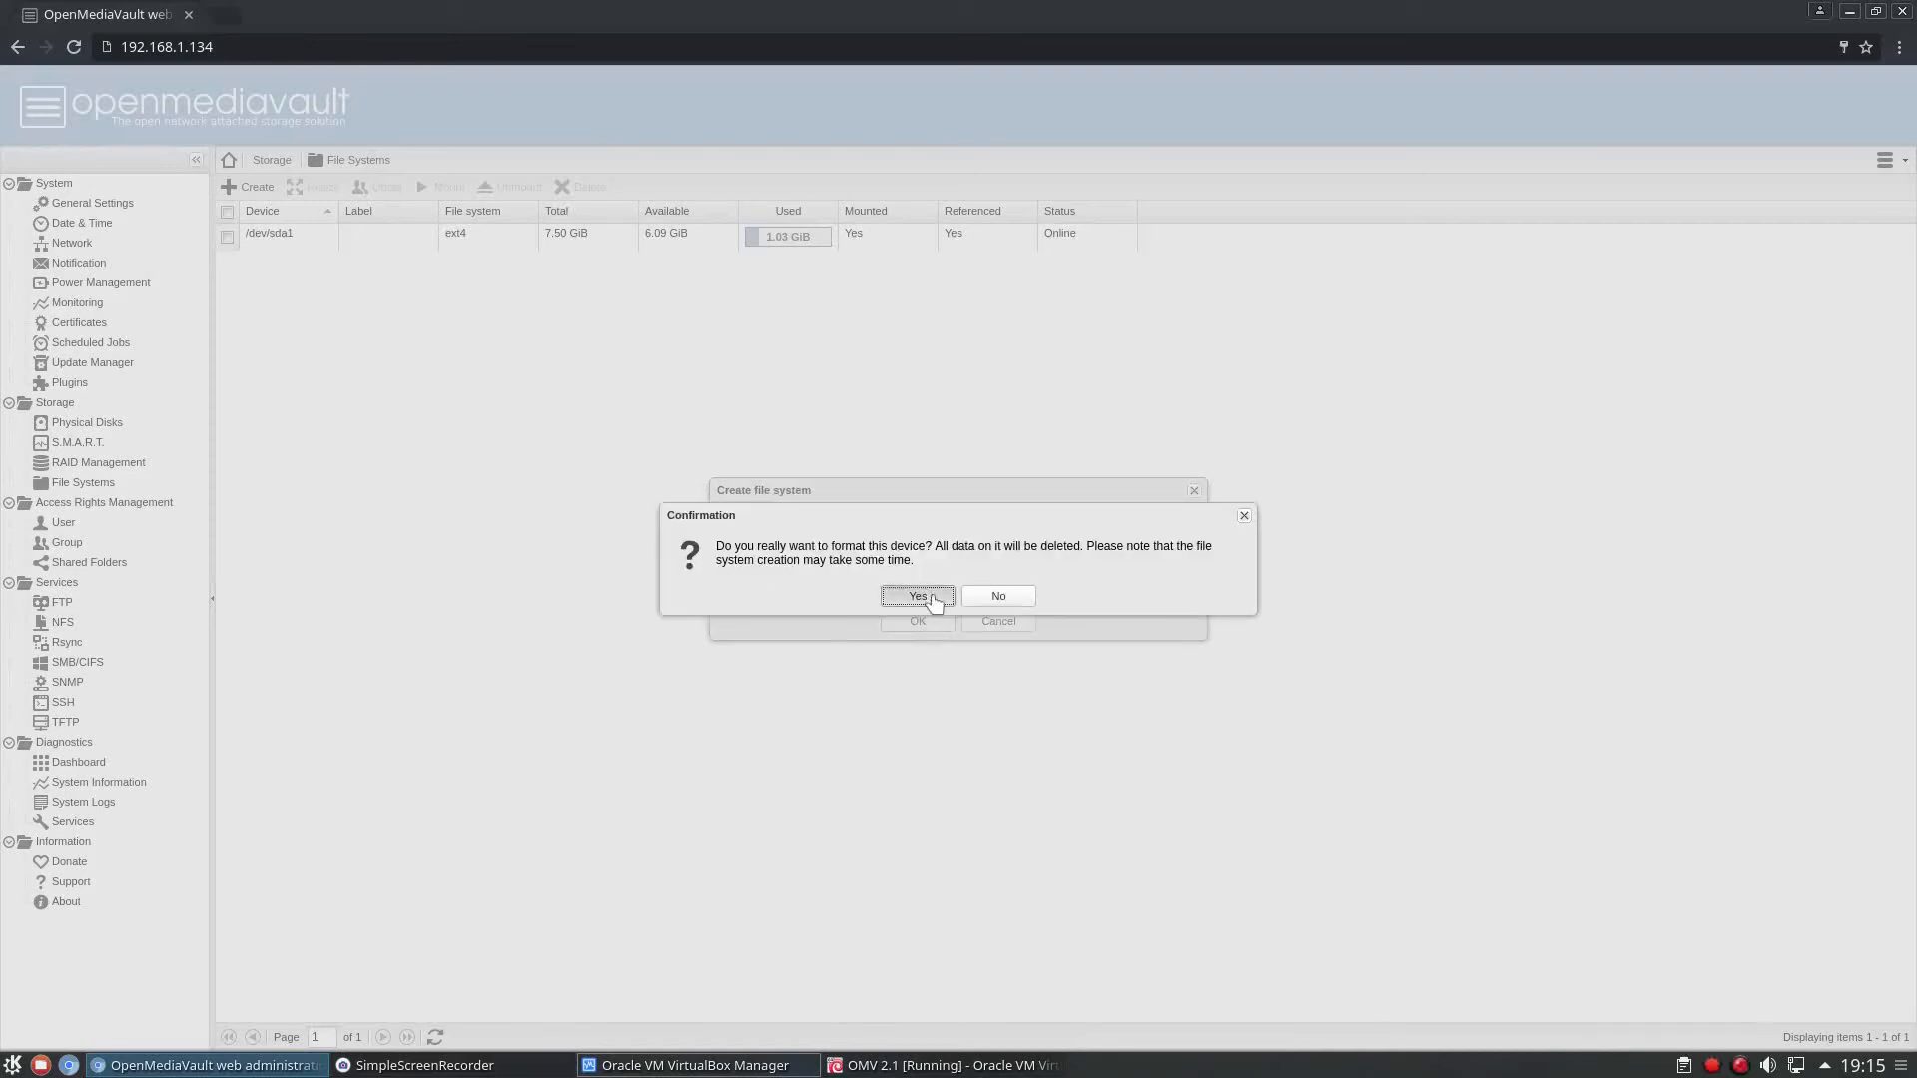
{"action": "left_click", "coordinate": [919, 597]}
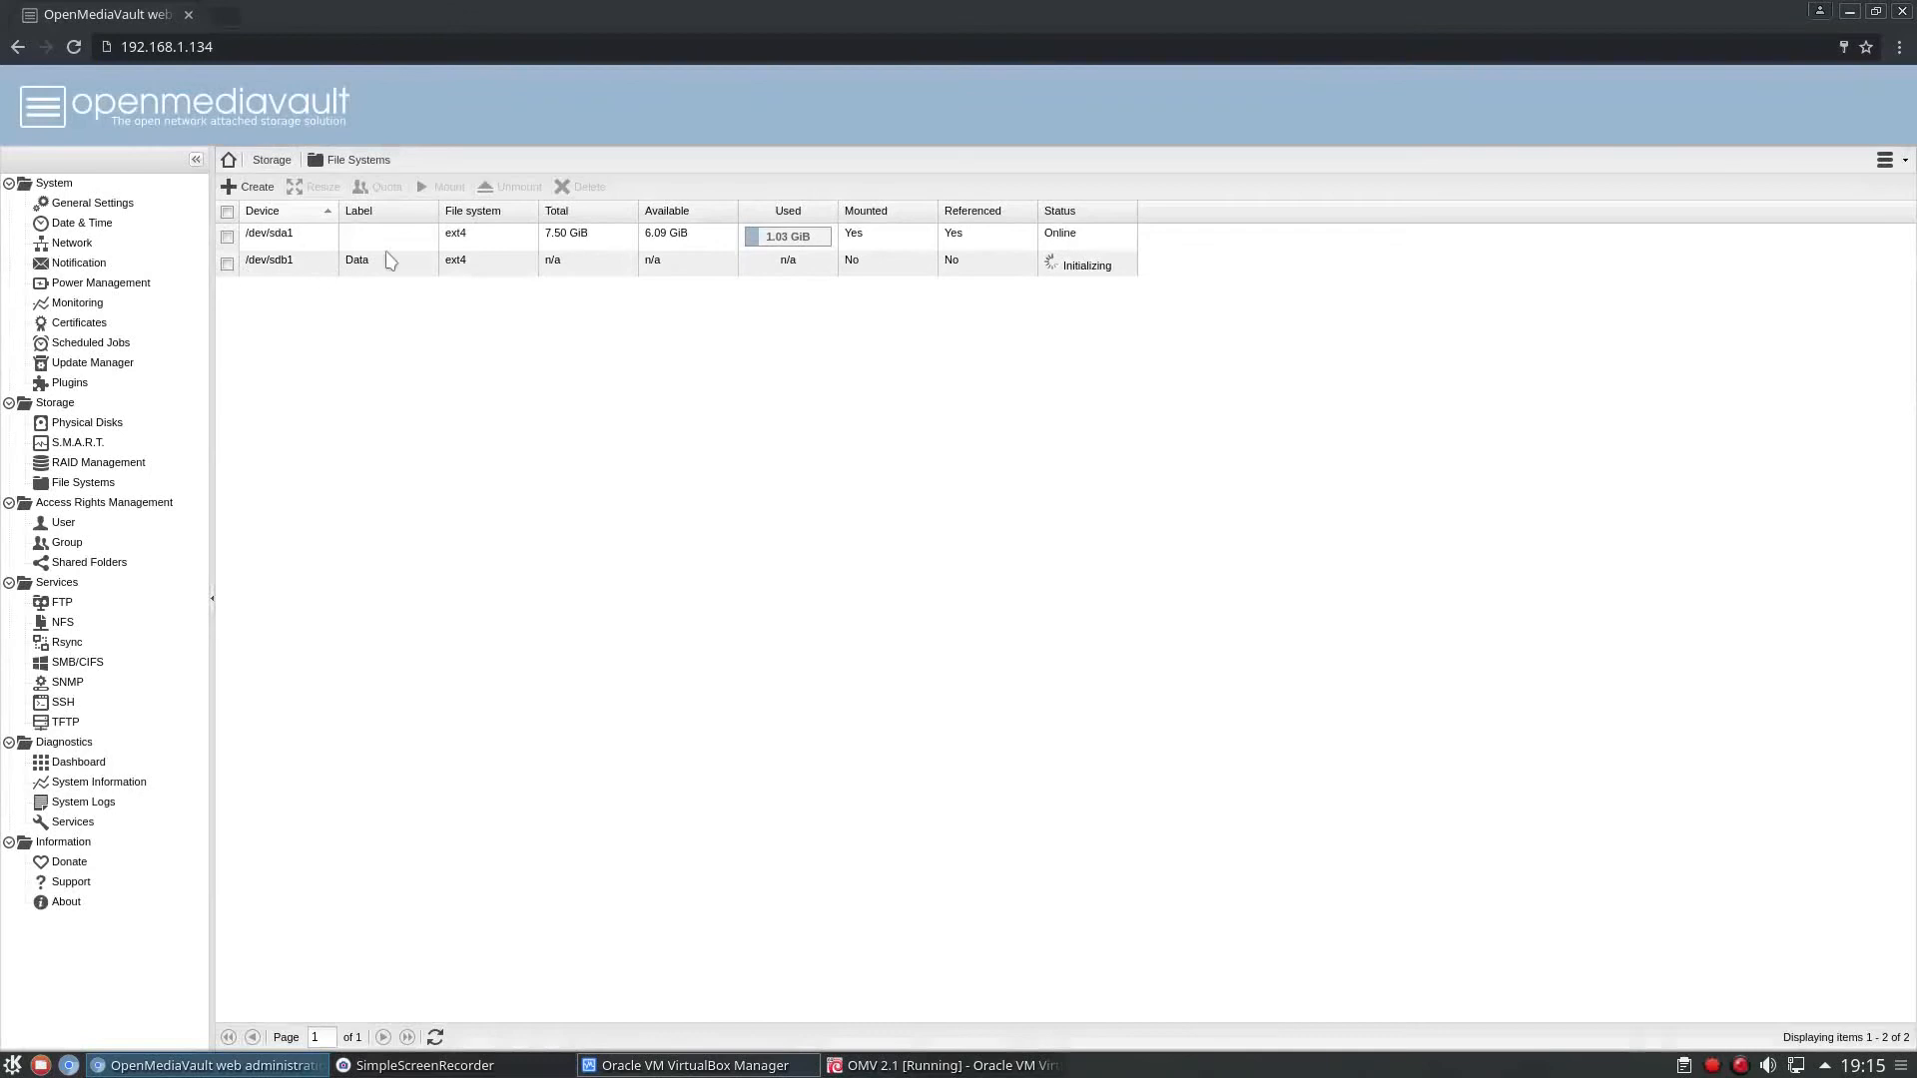
{"action": "left_click", "coordinate": [227, 265]}
{"action": "right_click", "coordinate": [227, 264]}
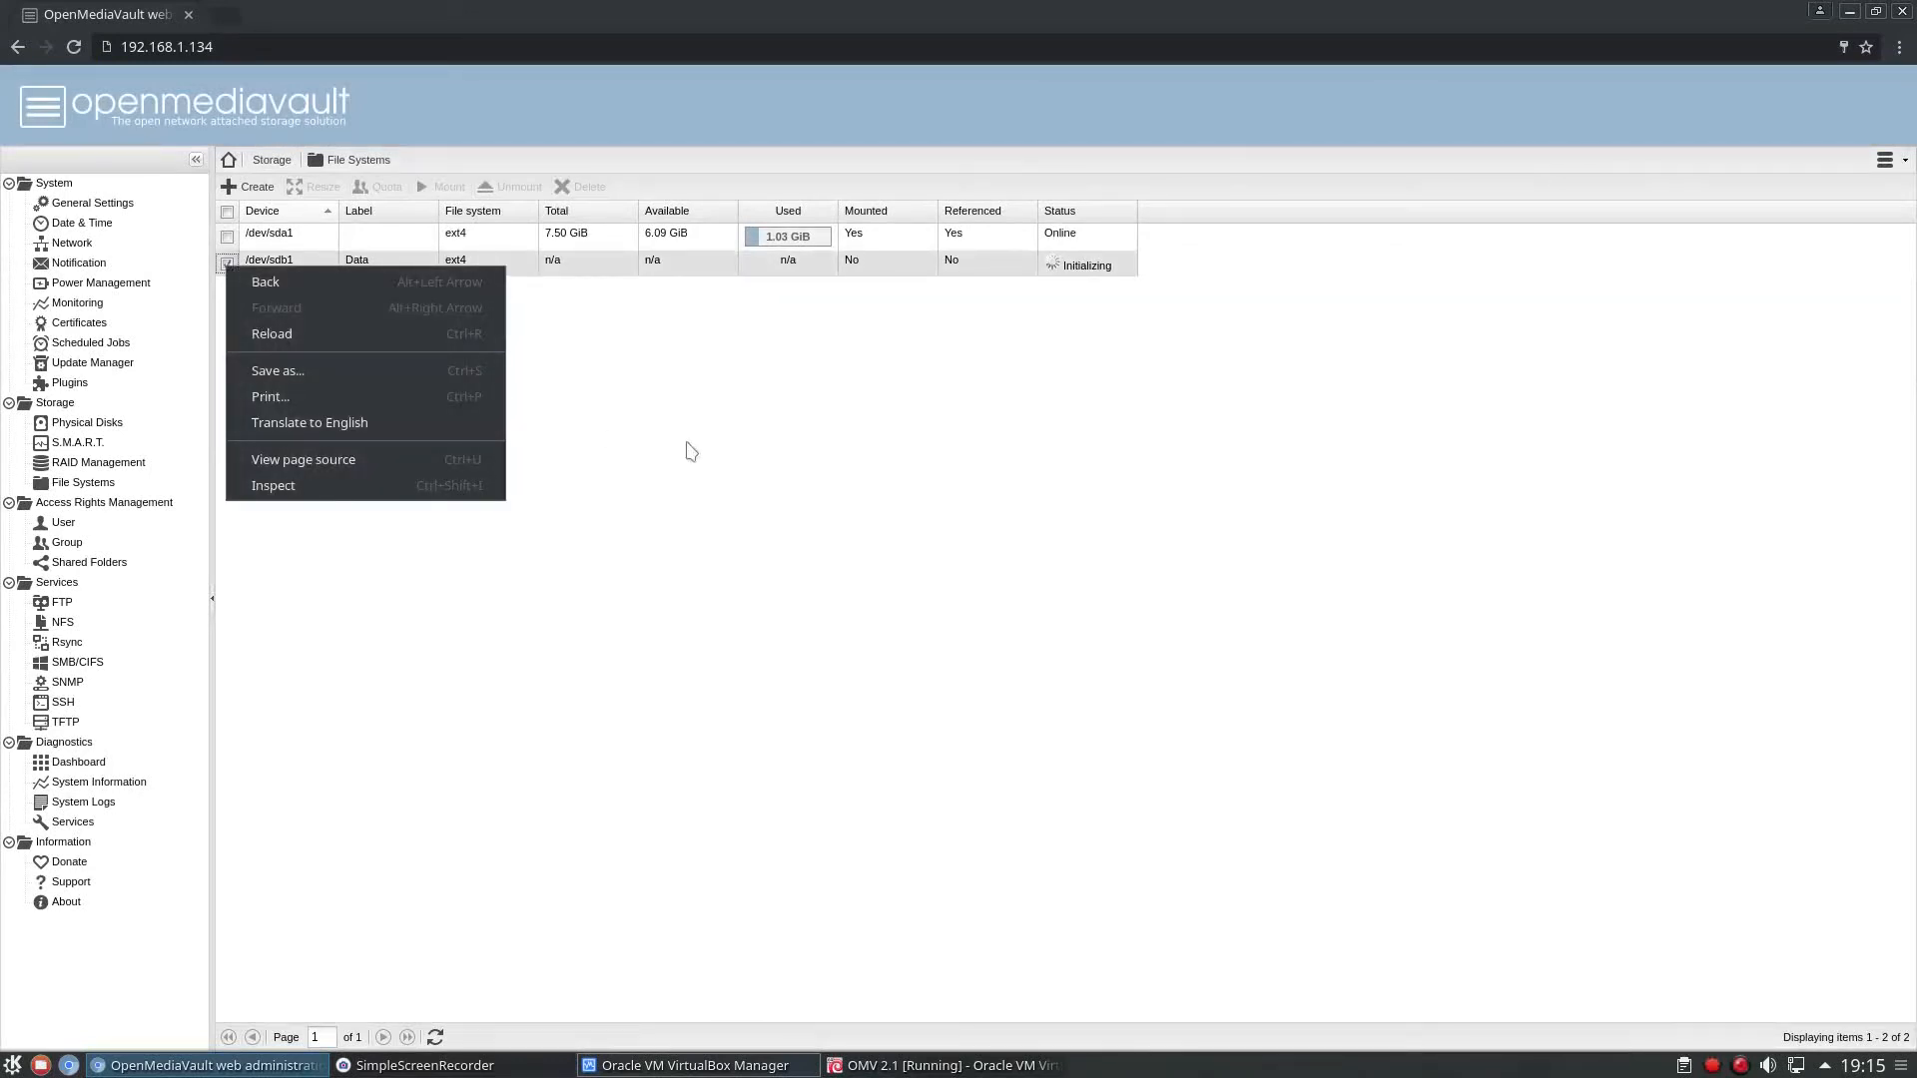
{"action": "left_click", "coordinate": [687, 443]}
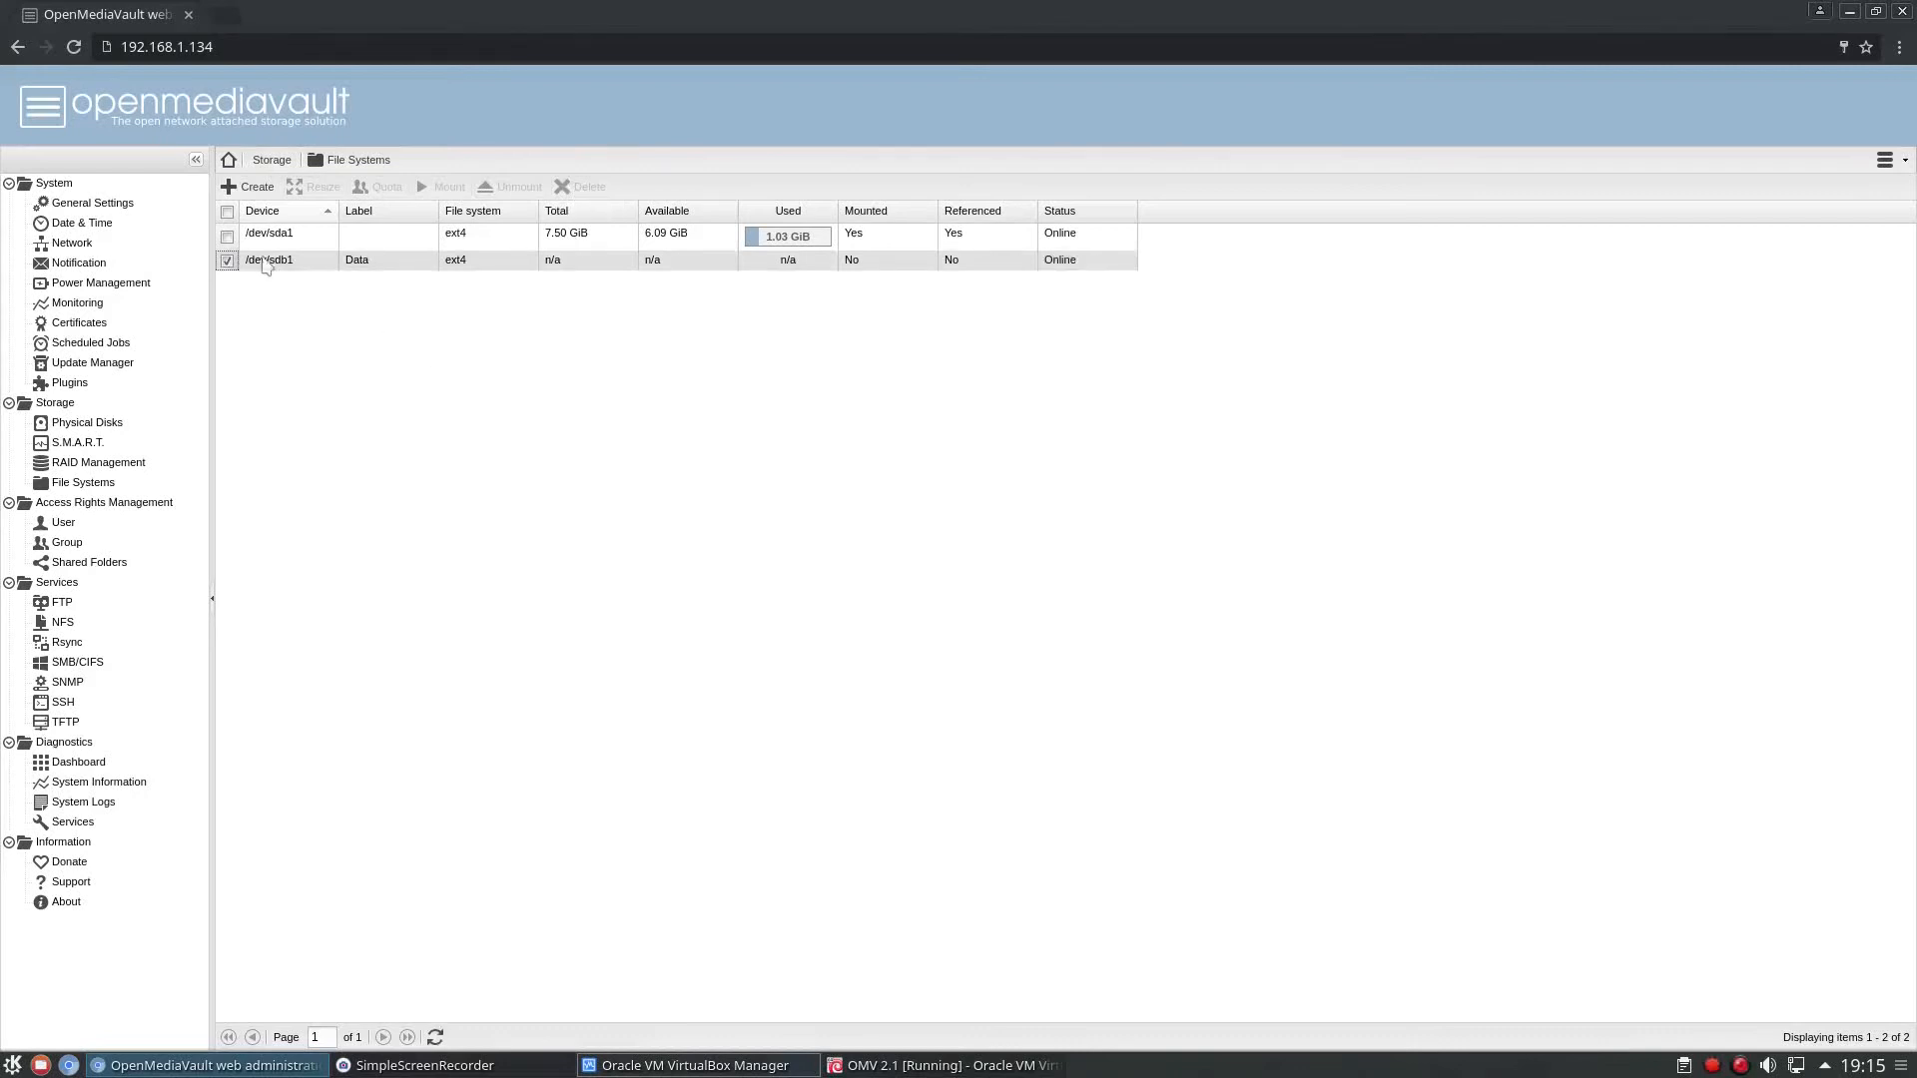
{"action": "left_click", "coordinate": [441, 184]}
{"action": "left_click", "coordinate": [601, 329]}
{"action": "left_click", "coordinate": [286, 232]}
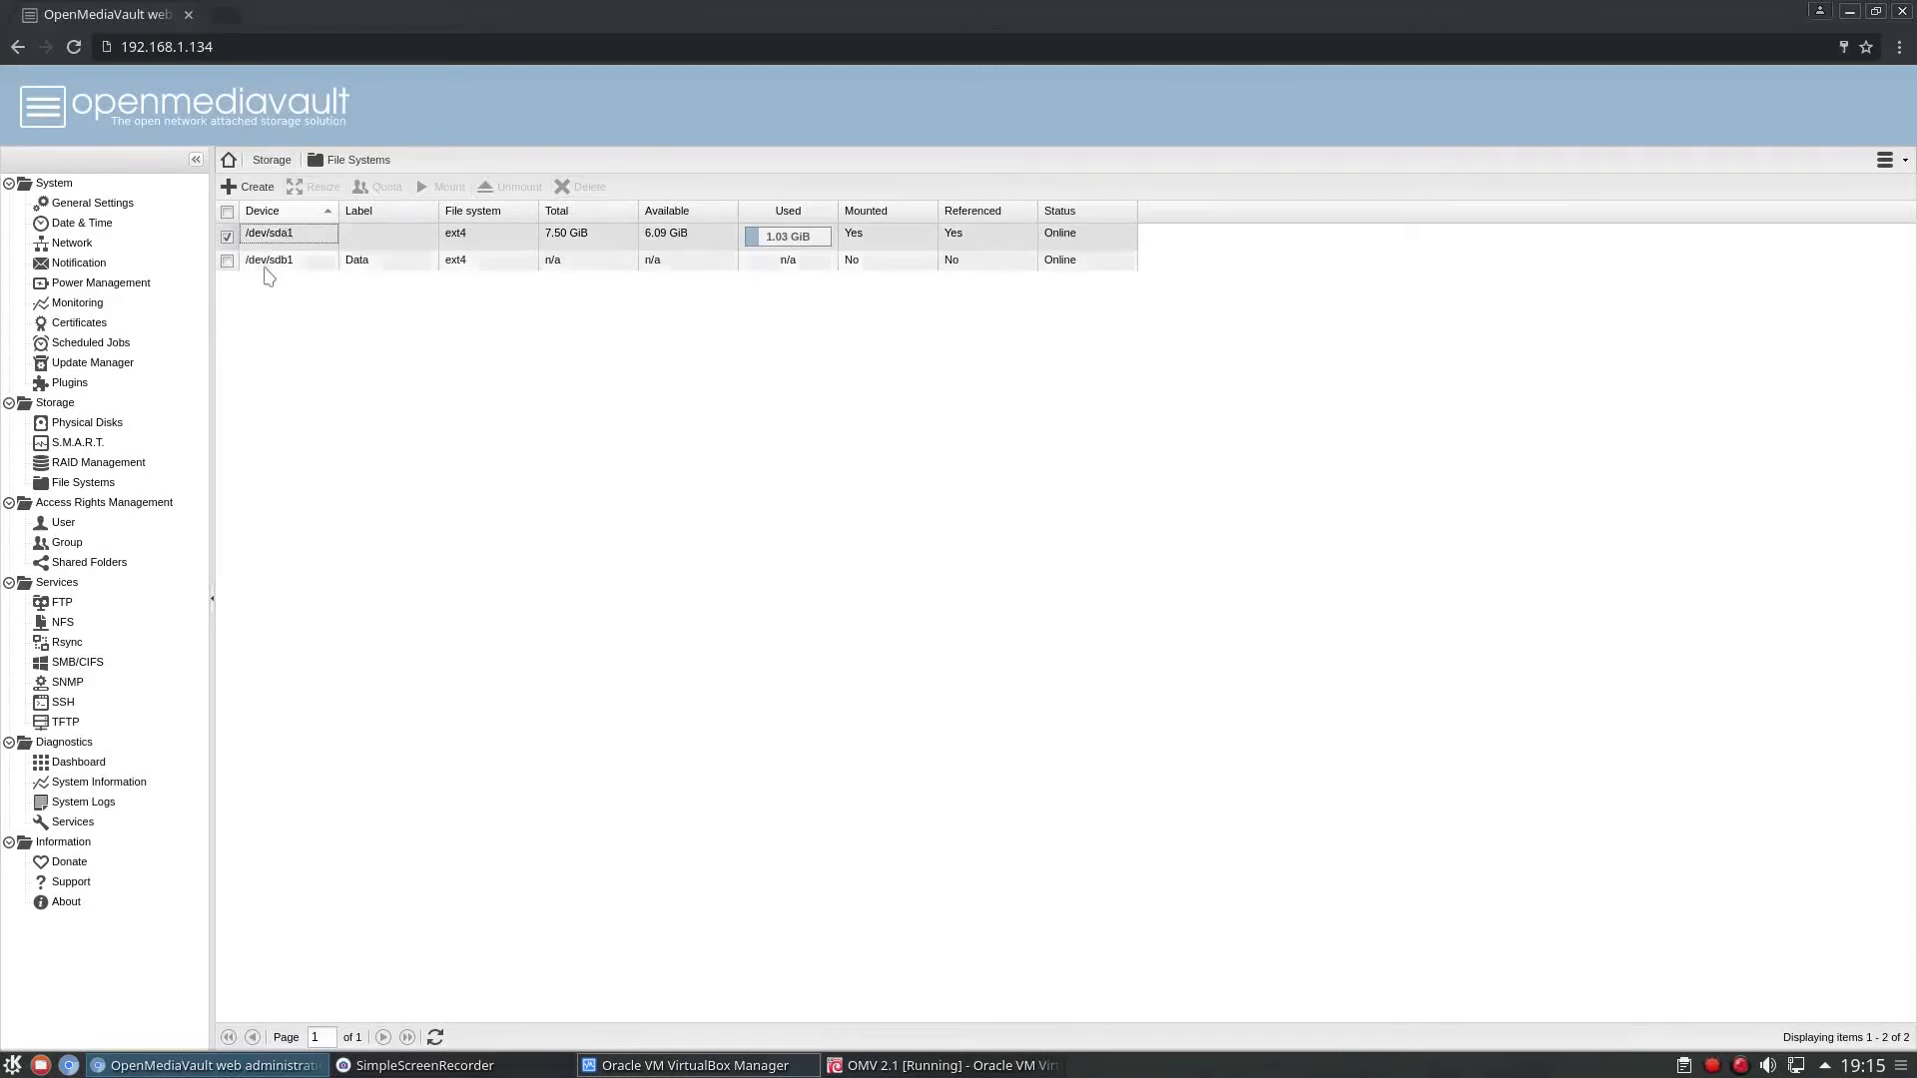
{"action": "left_click", "coordinate": [267, 262]}
{"action": "left_click", "coordinate": [74, 46]}
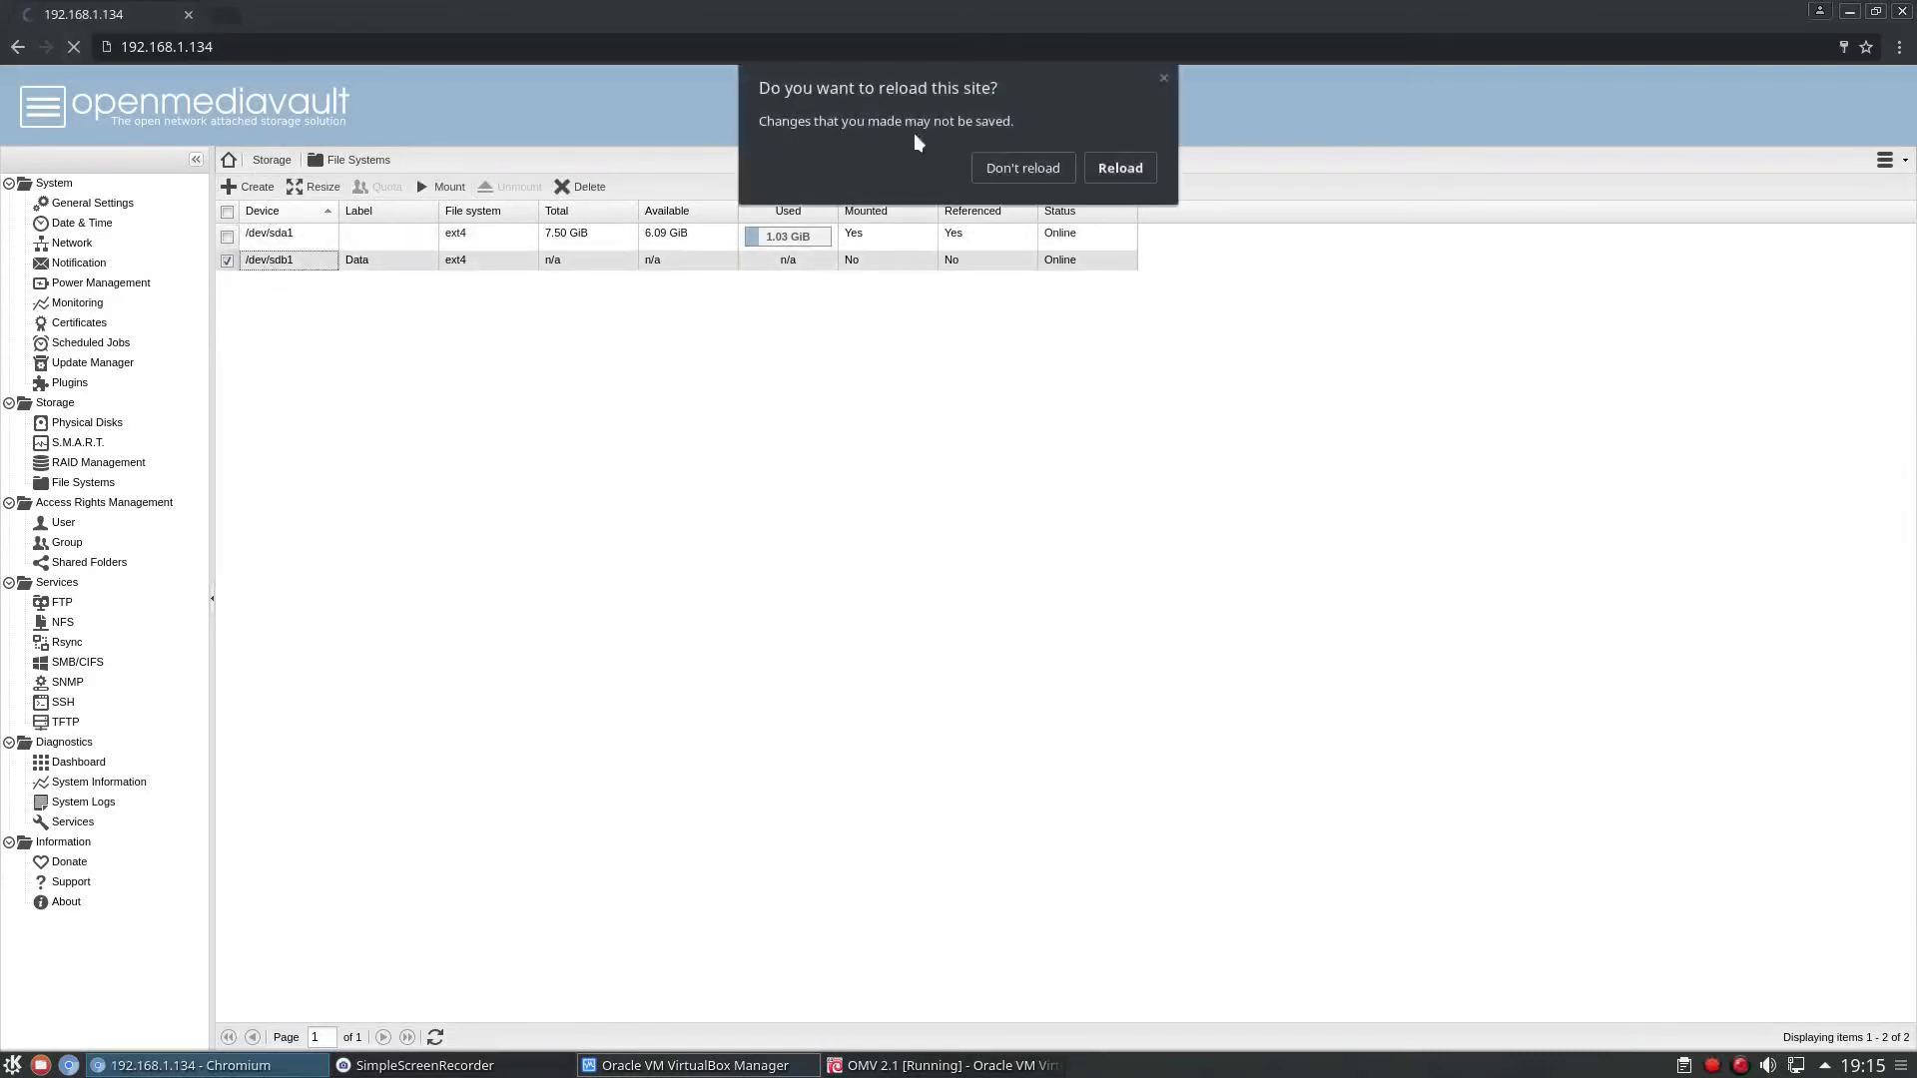
{"action": "left_click", "coordinate": [1163, 78]}
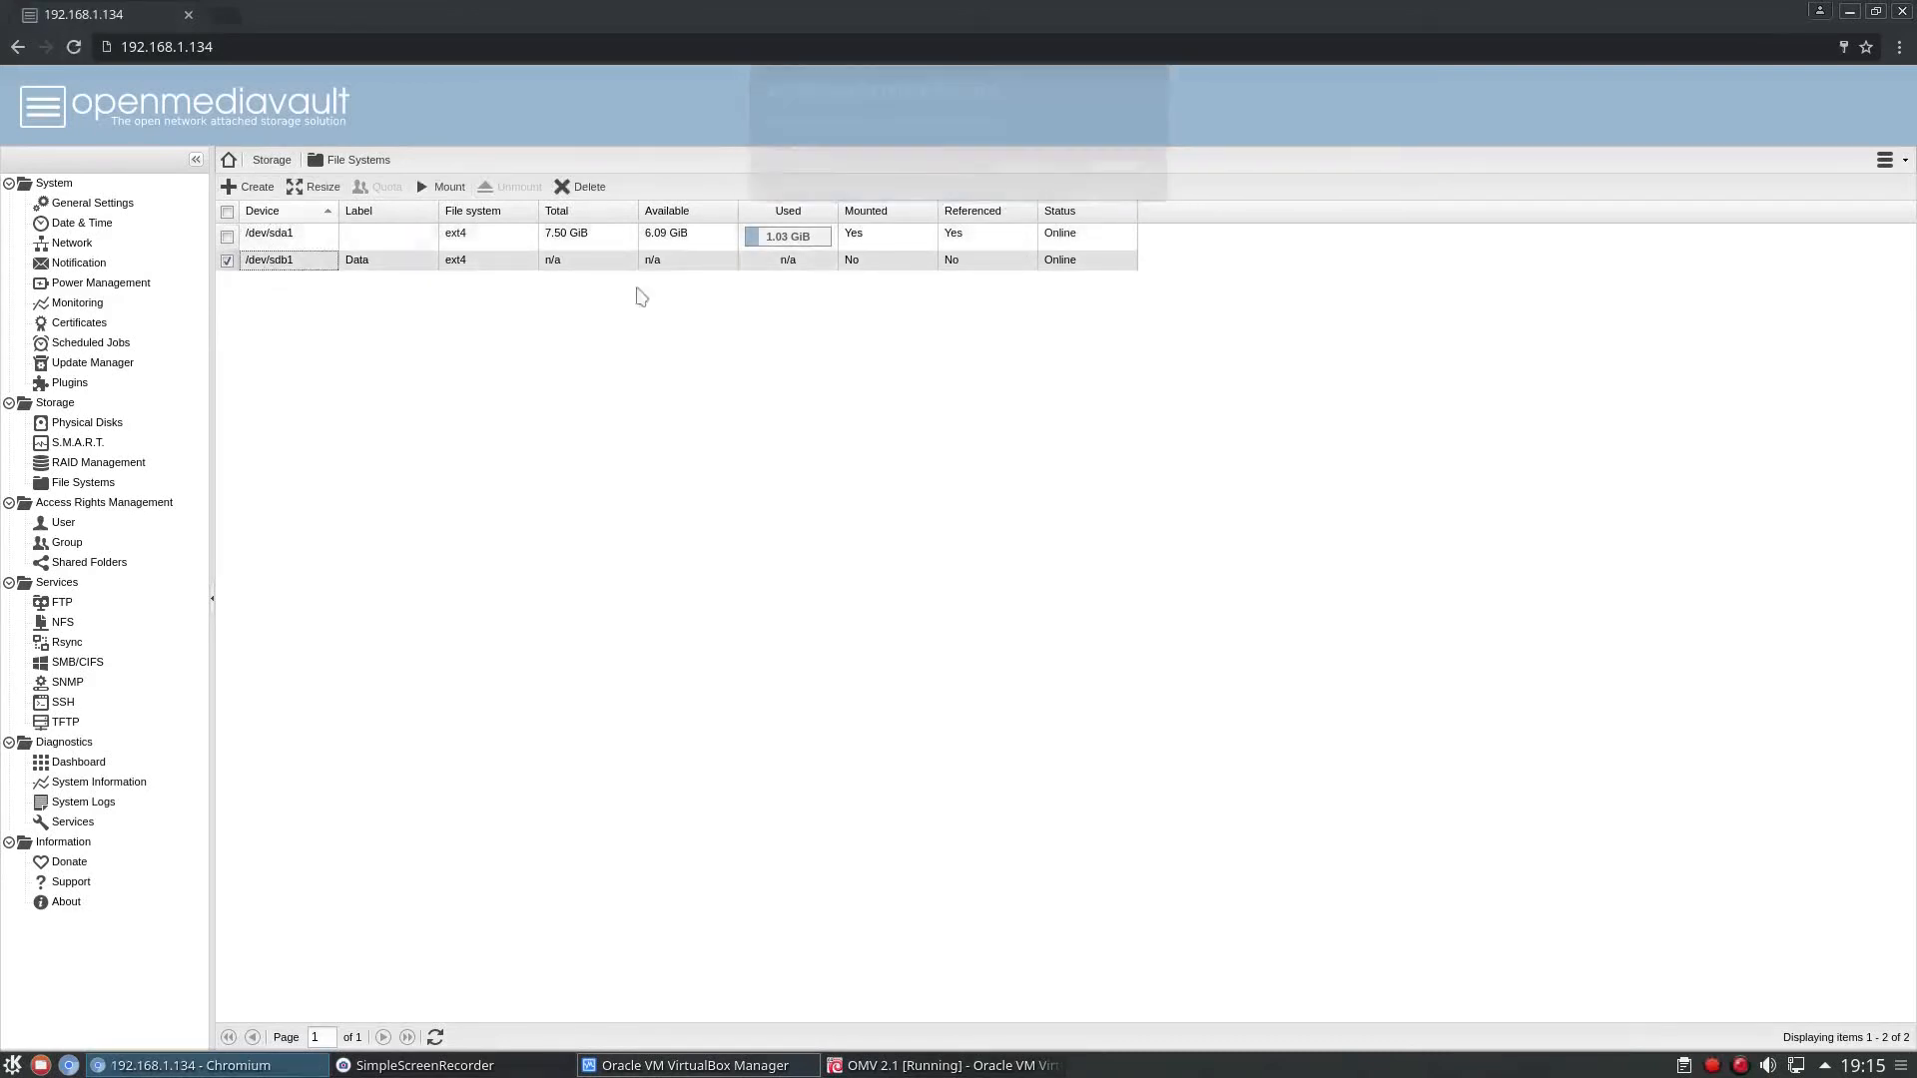
{"action": "left_click", "coordinate": [100, 363]}
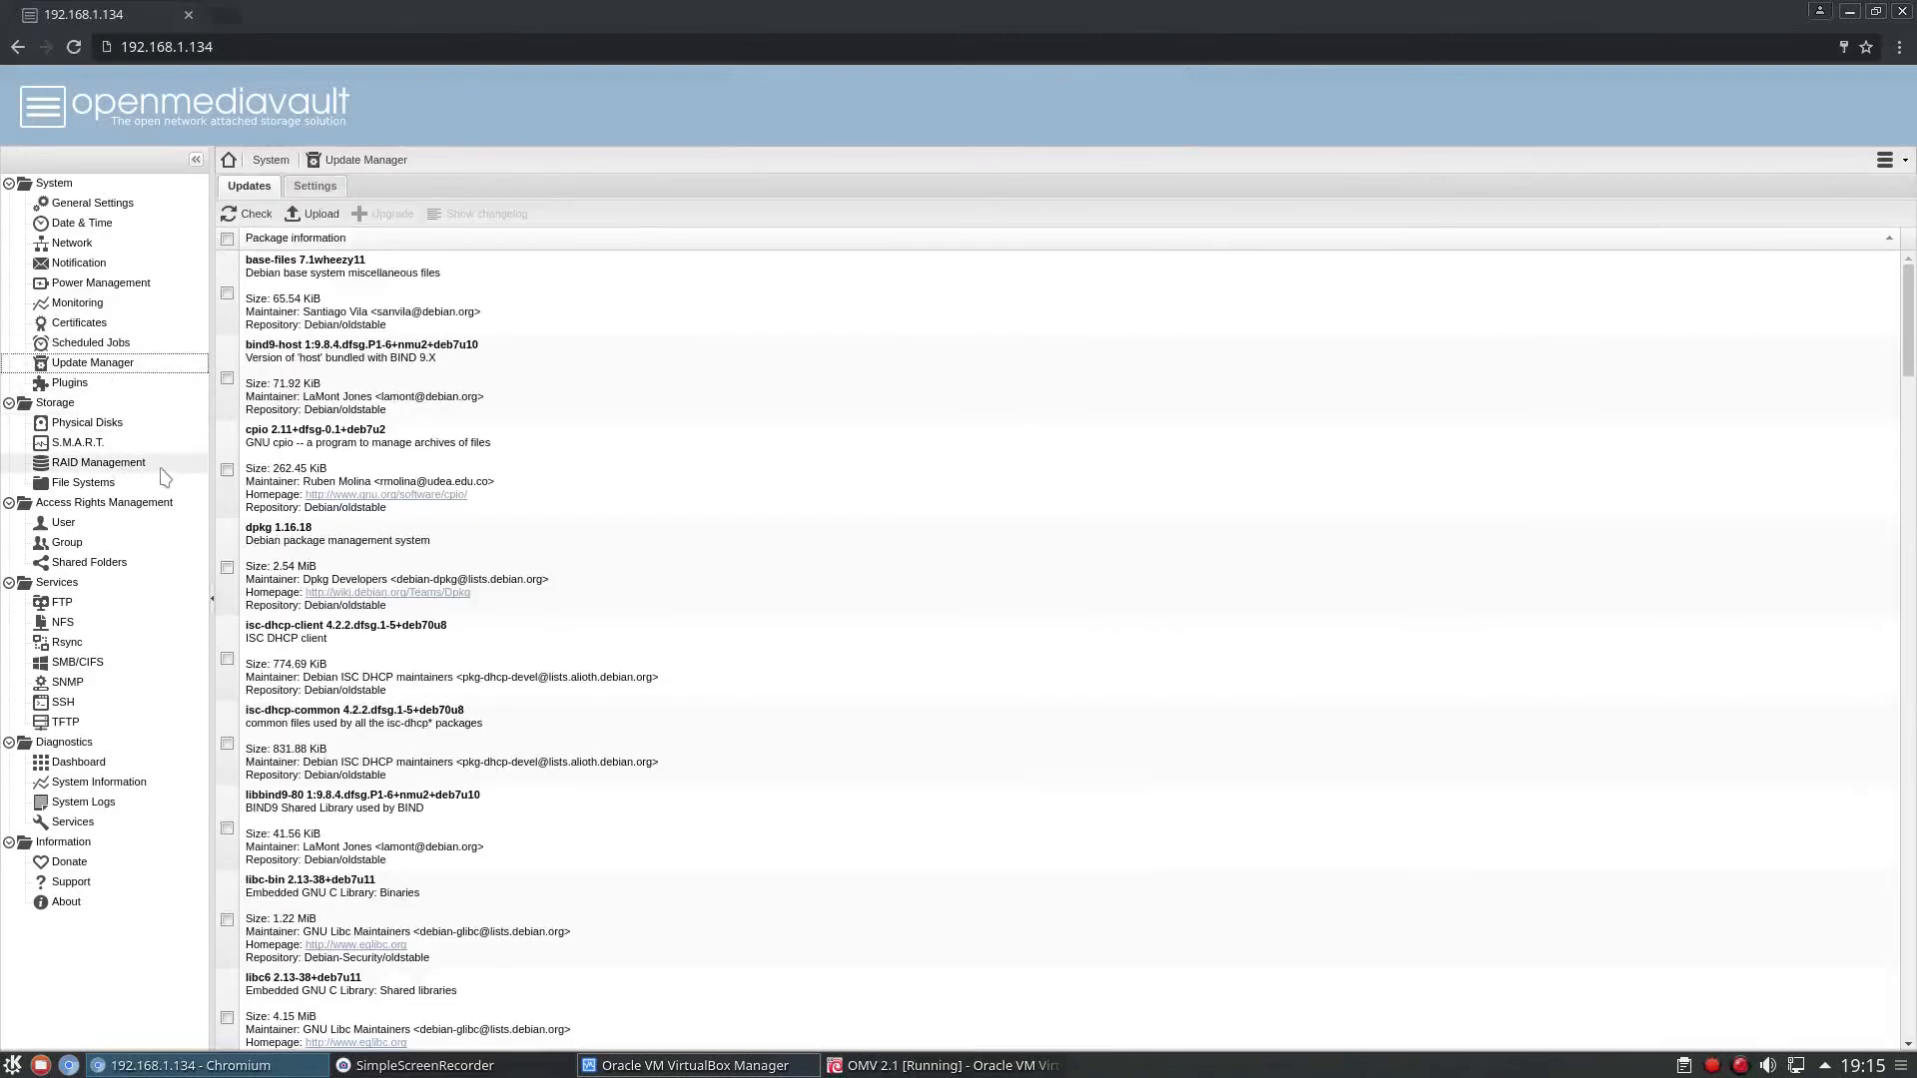
{"action": "left_click", "coordinate": [85, 483]}
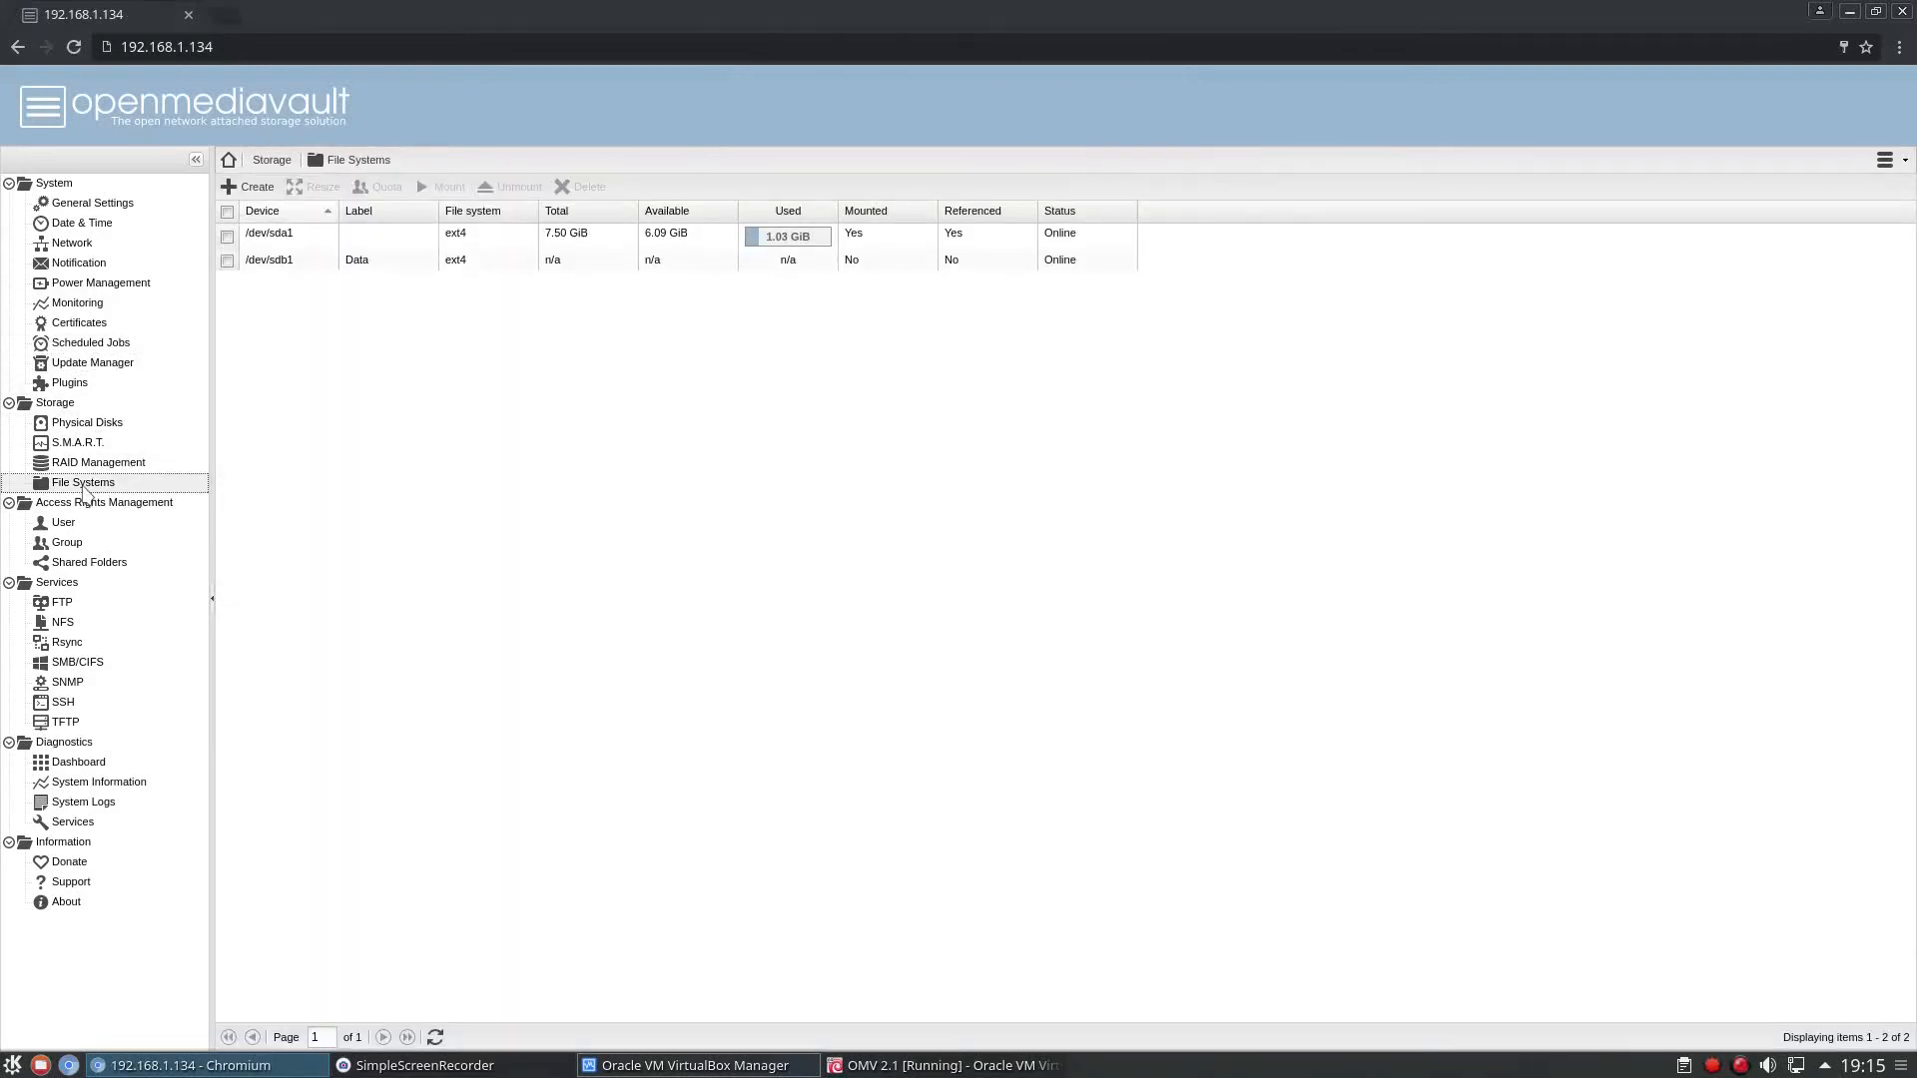
Mount the Data file system on /dev/sdb1 and apply the configuration changes.
{"action": "left_click", "coordinate": [227, 261]}
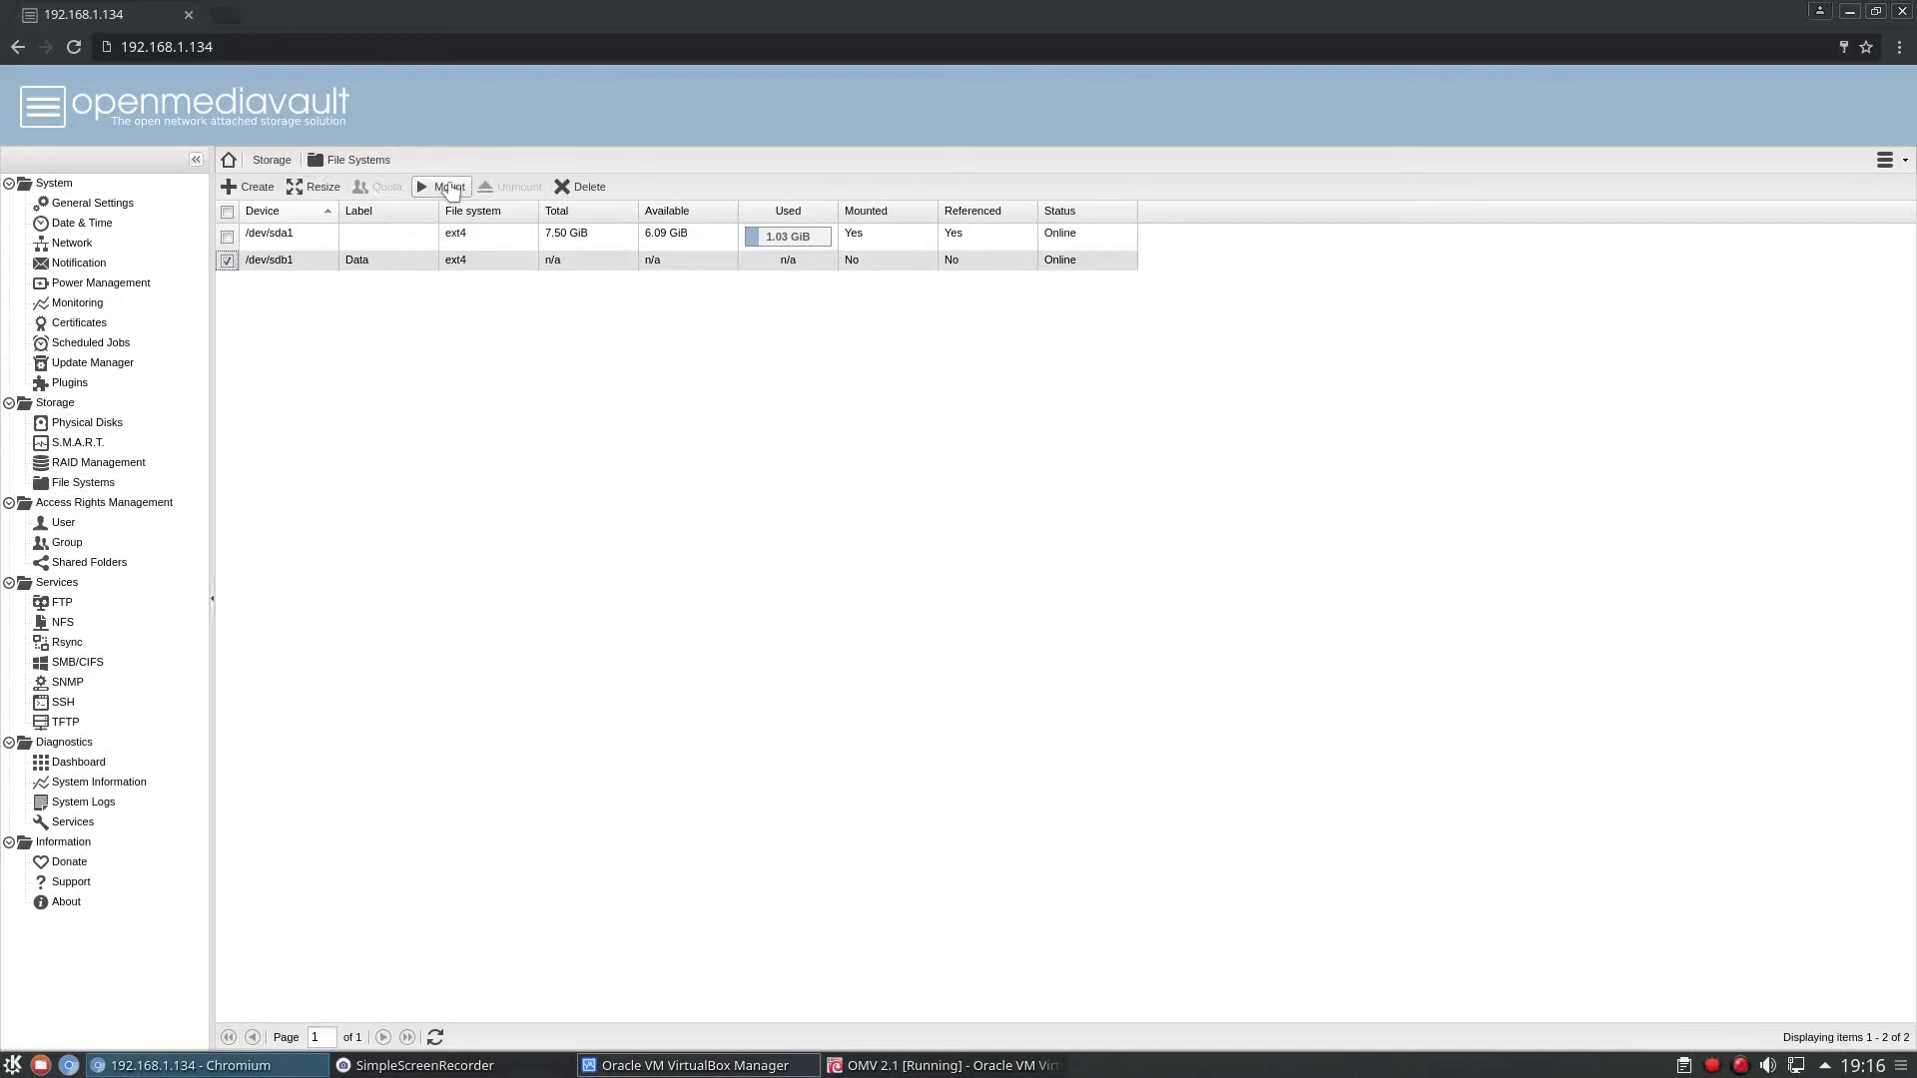
{"action": "left_click", "coordinate": [449, 188]}
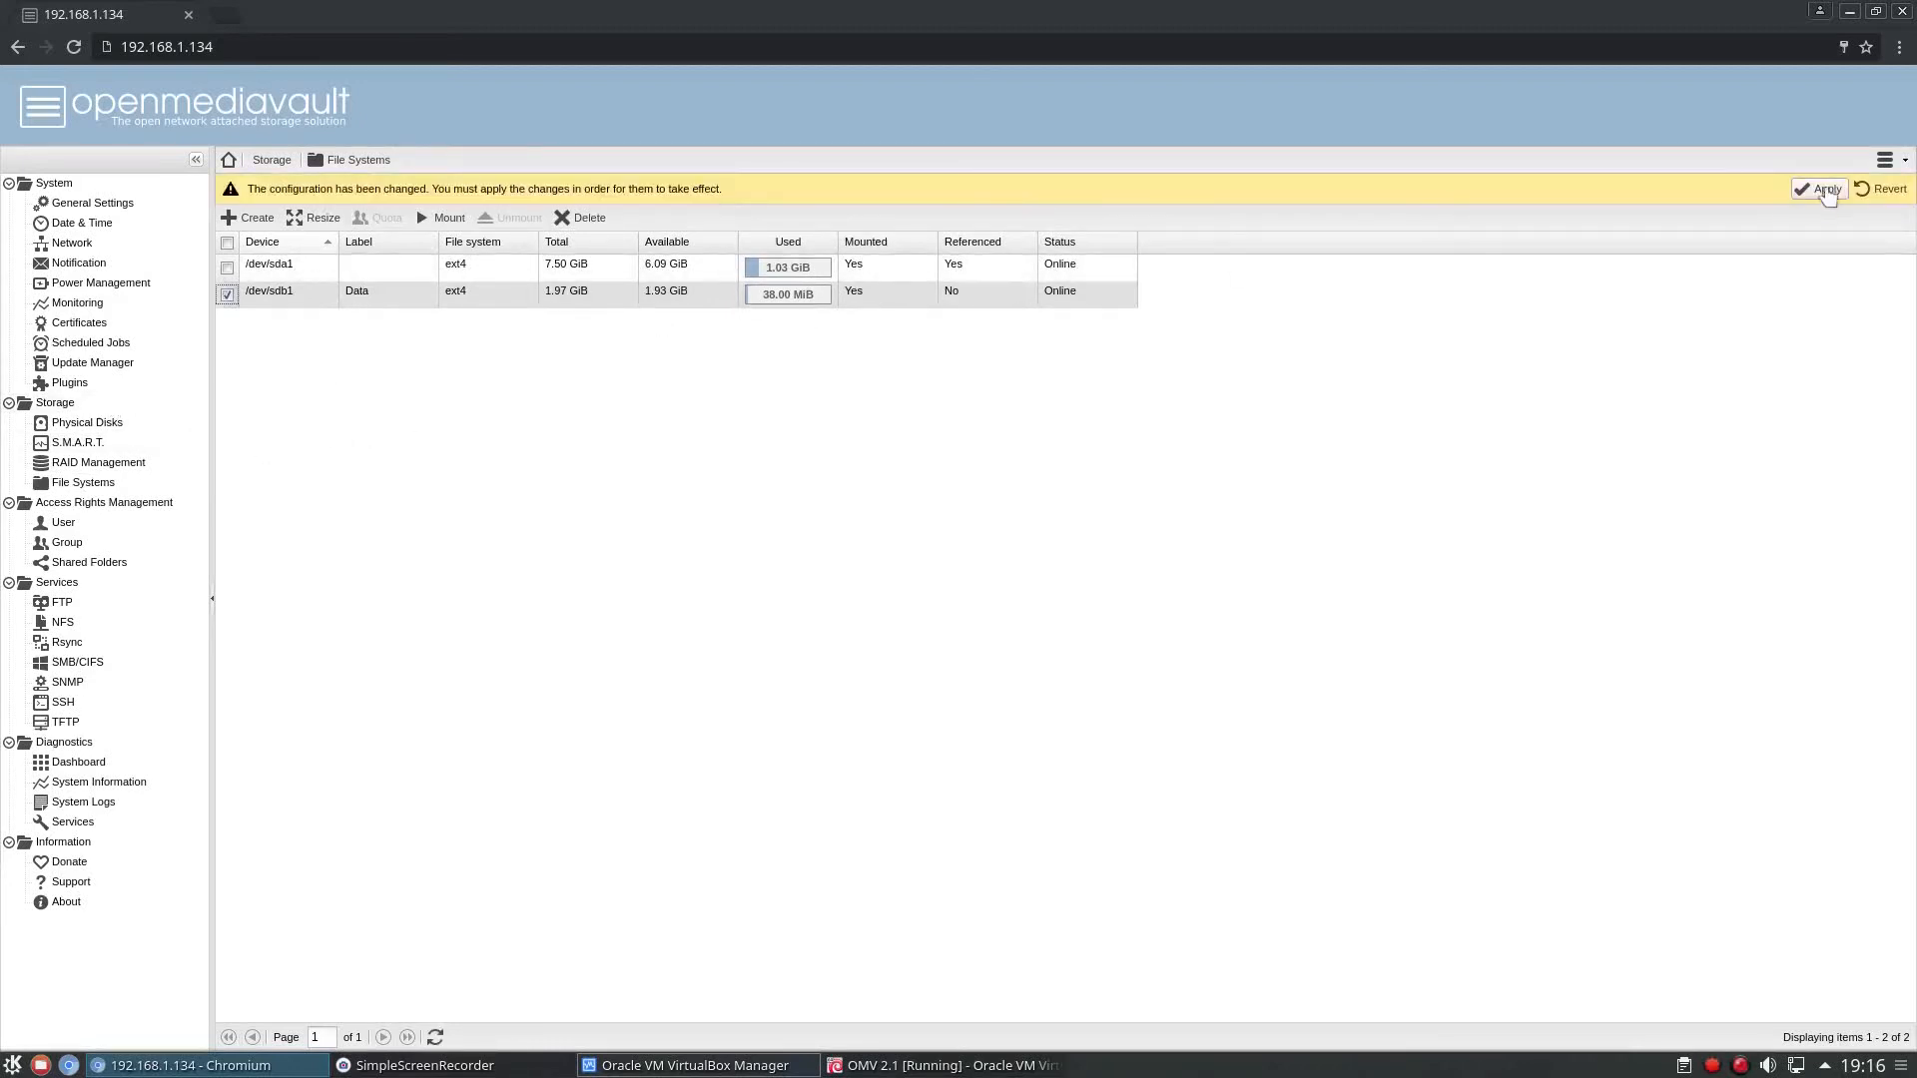
{"action": "left_click", "coordinate": [1826, 189]}
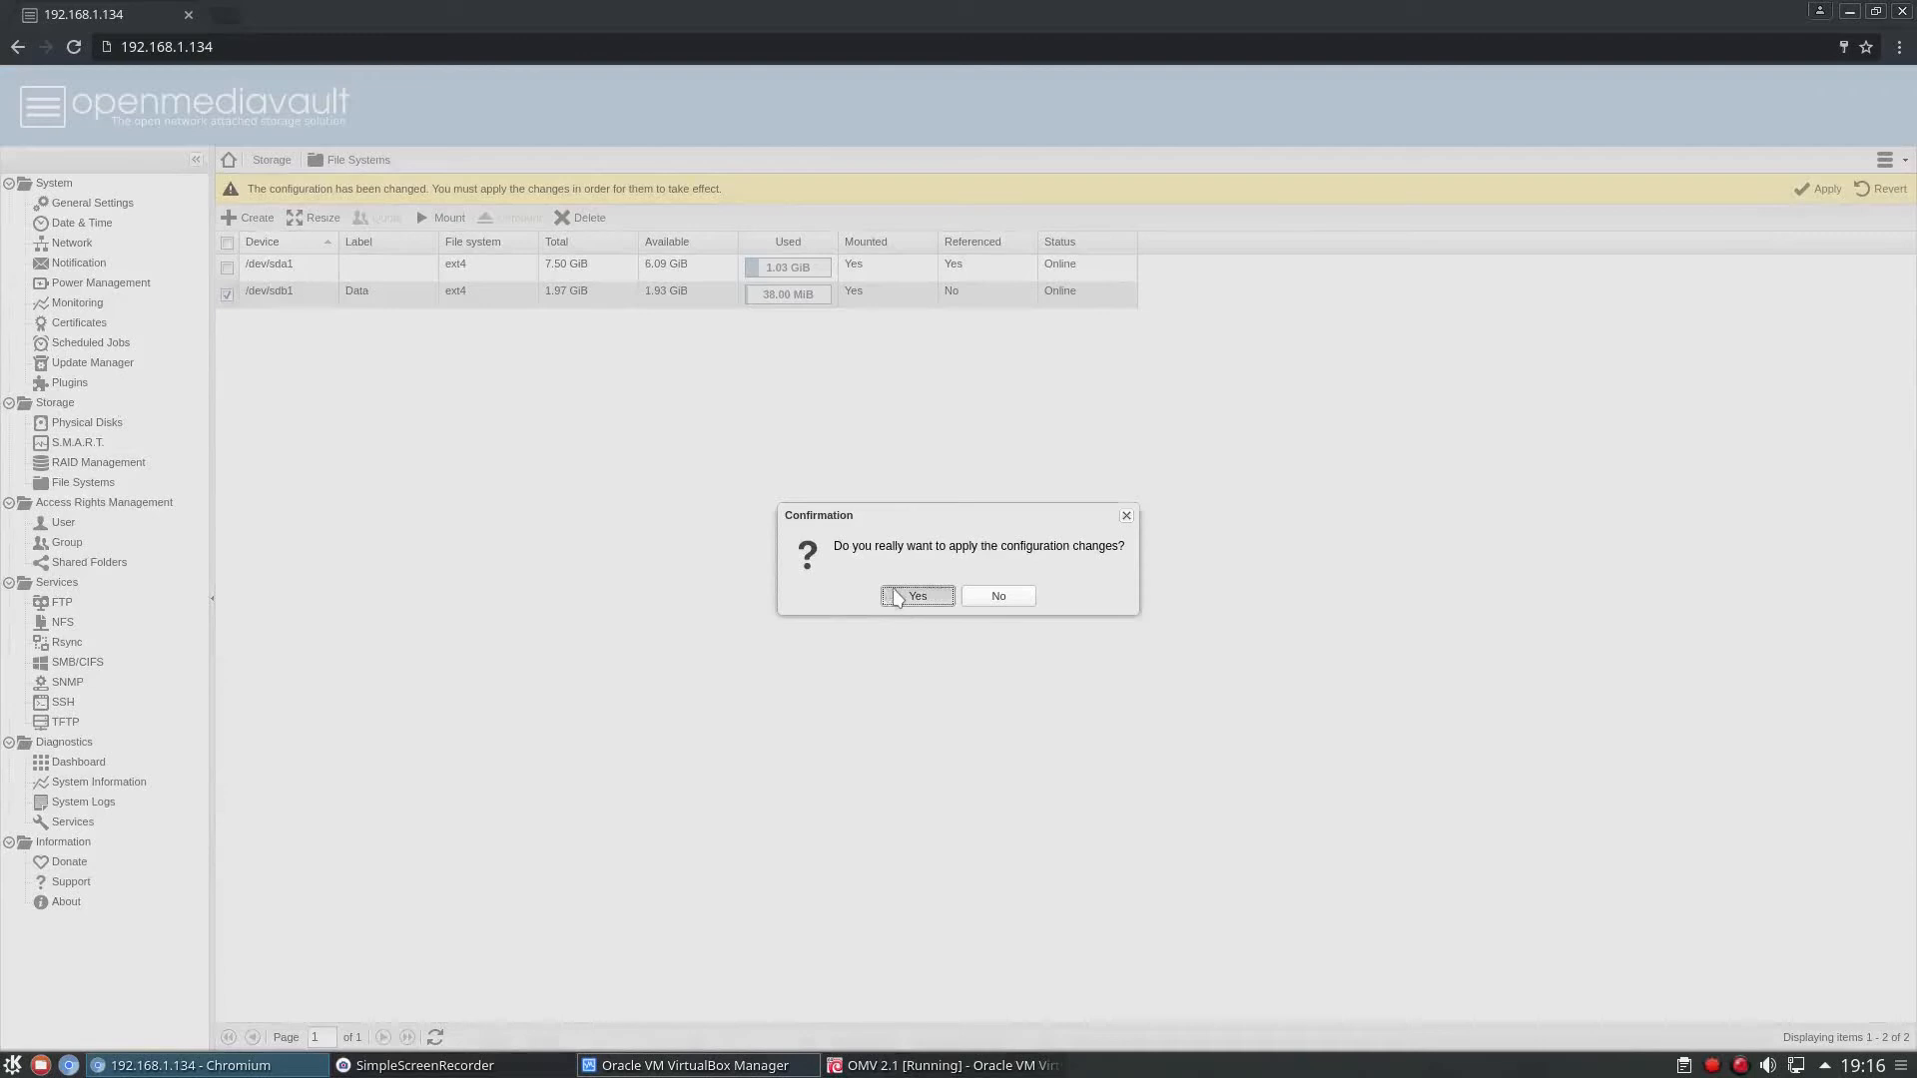
{"action": "left_click", "coordinate": [916, 596]}
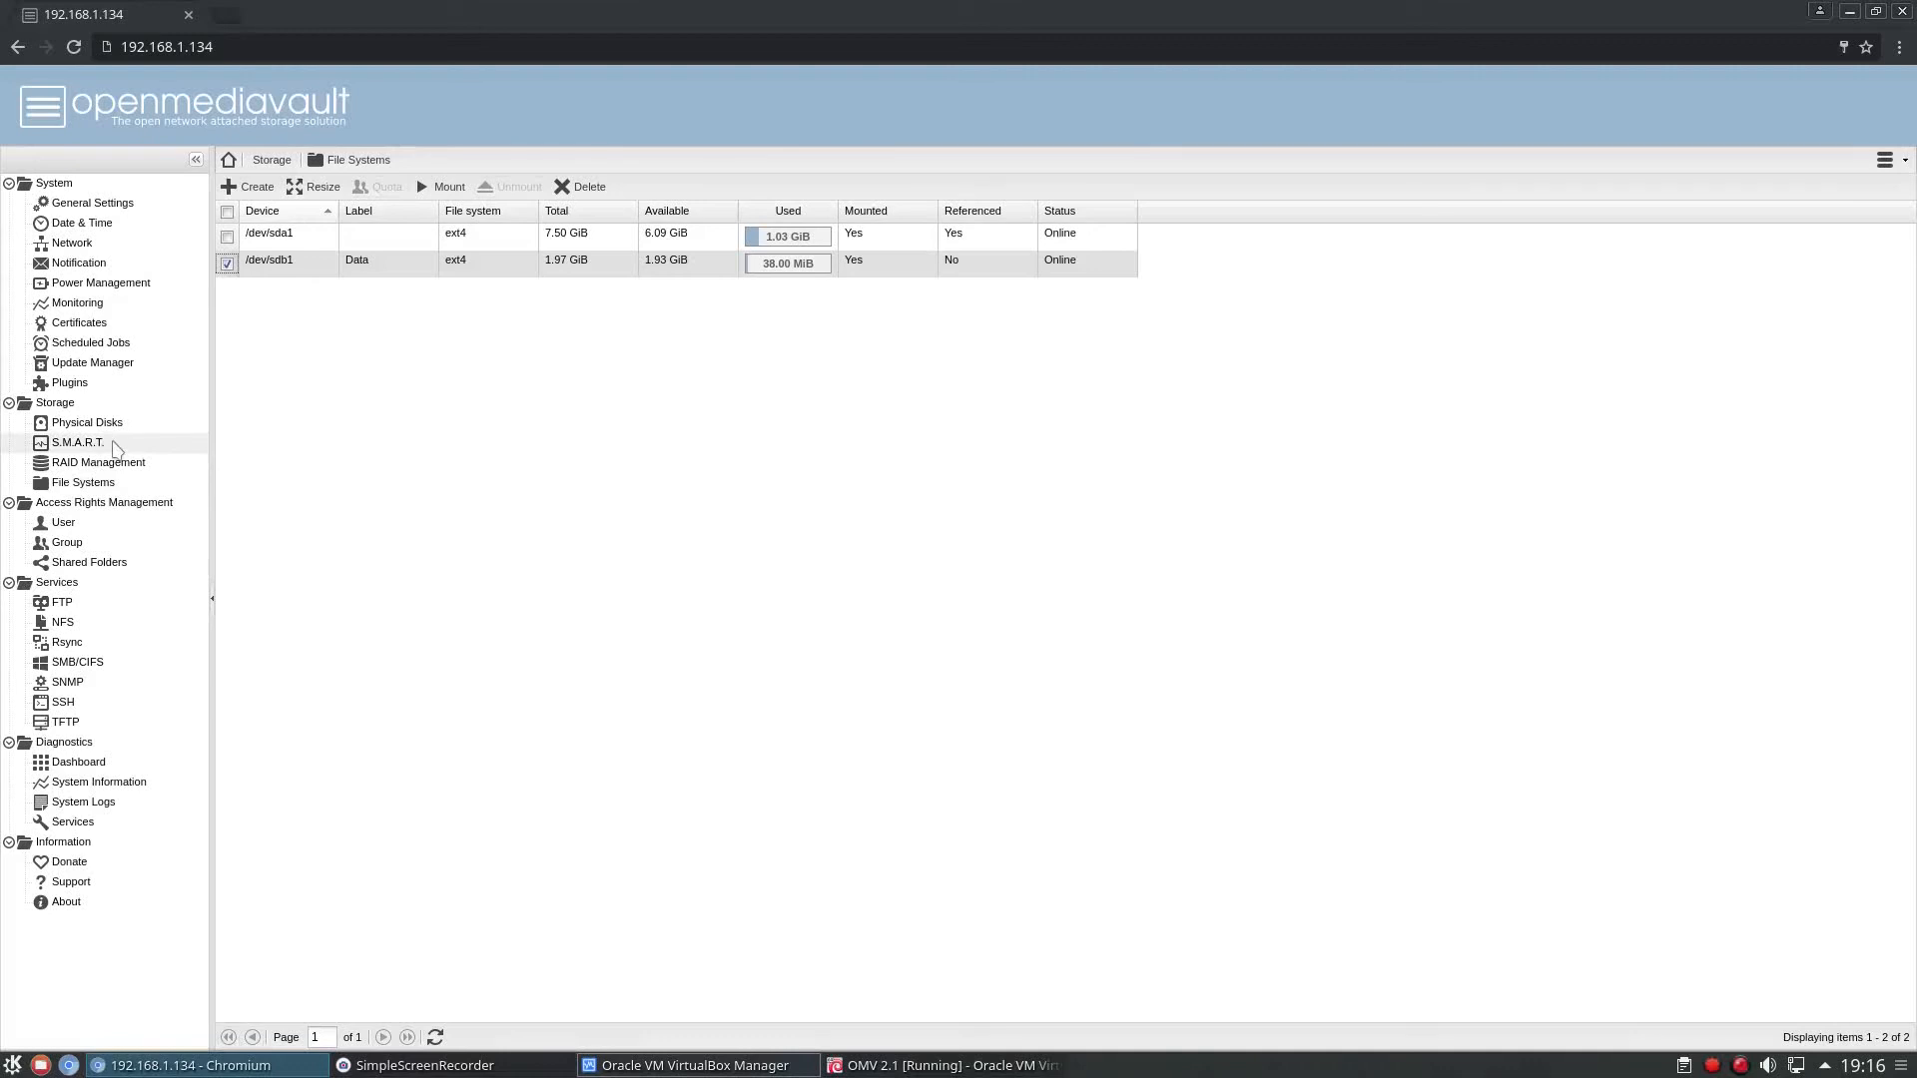
View the RAID management page and the user, group and shared folder pages of access rights management.
{"action": "left_click", "coordinate": [99, 465]}
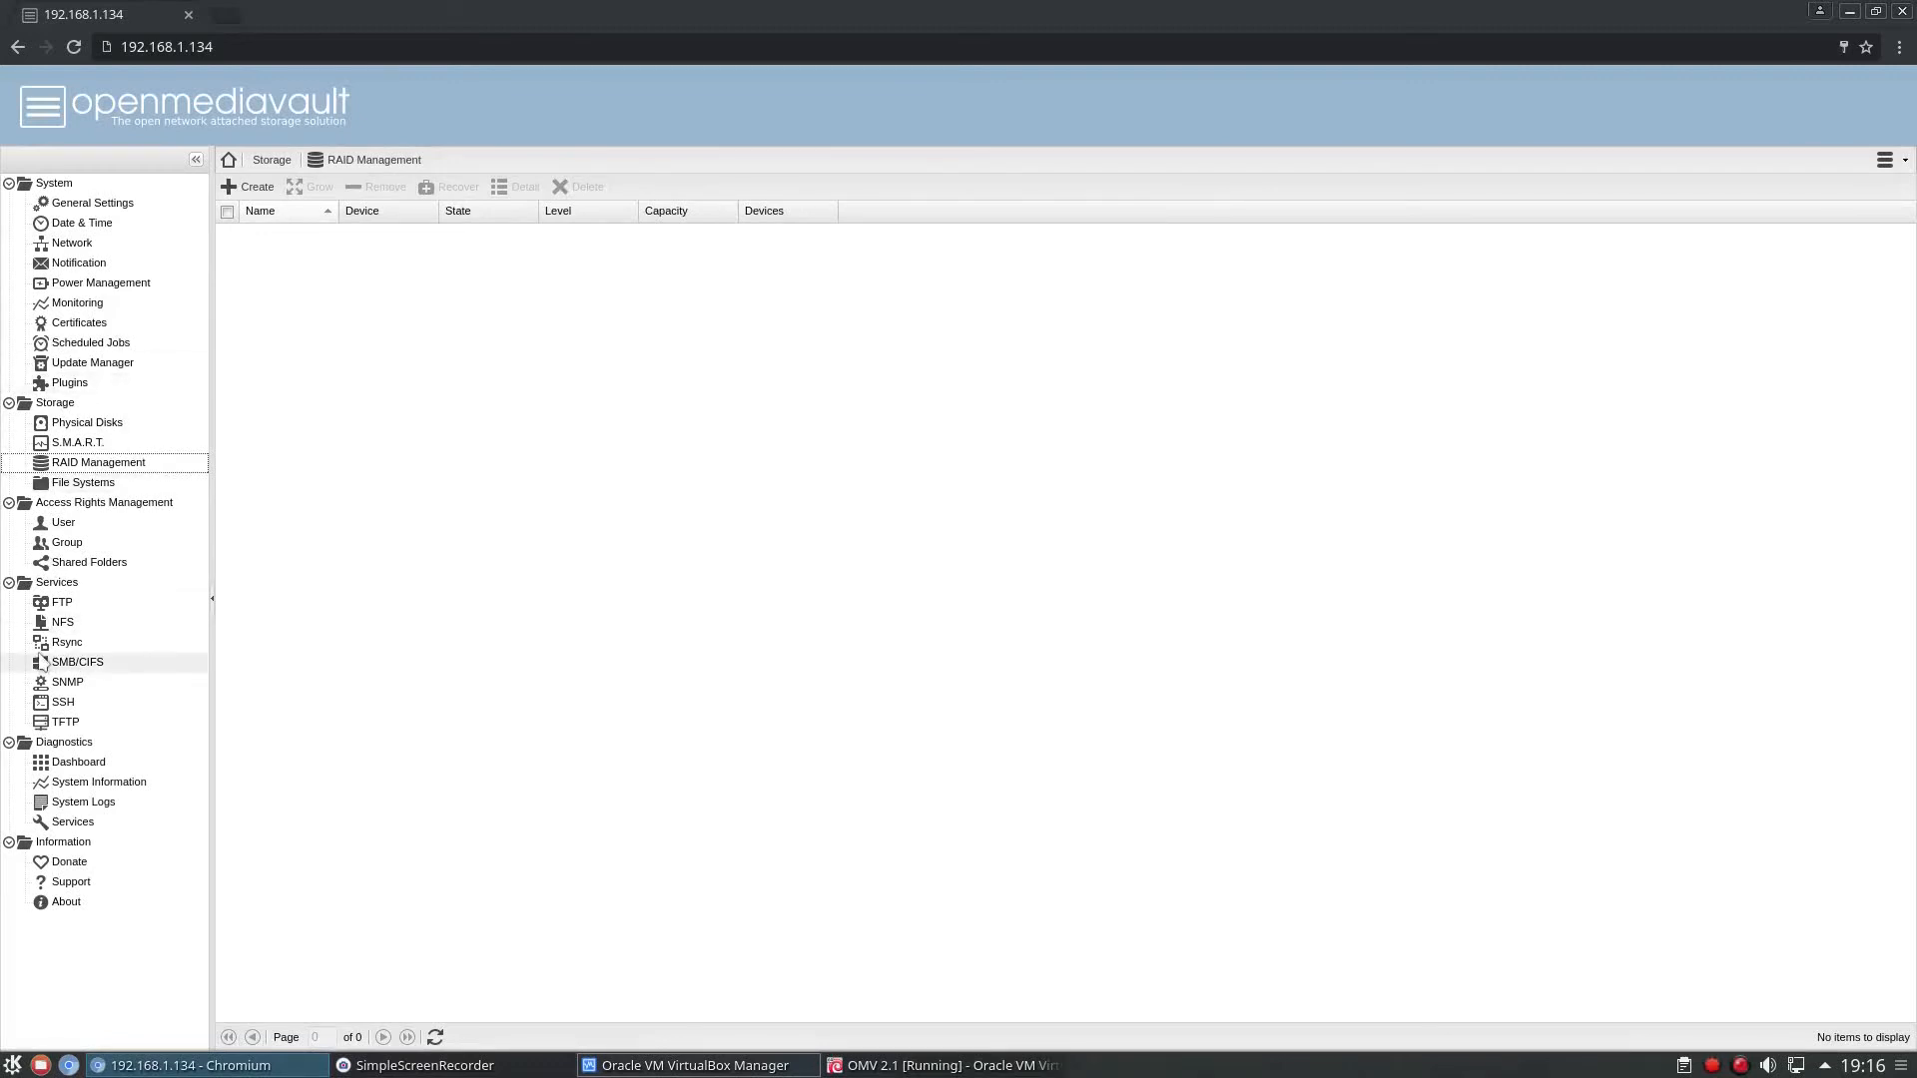
{"action": "left_click", "coordinate": [57, 524]}
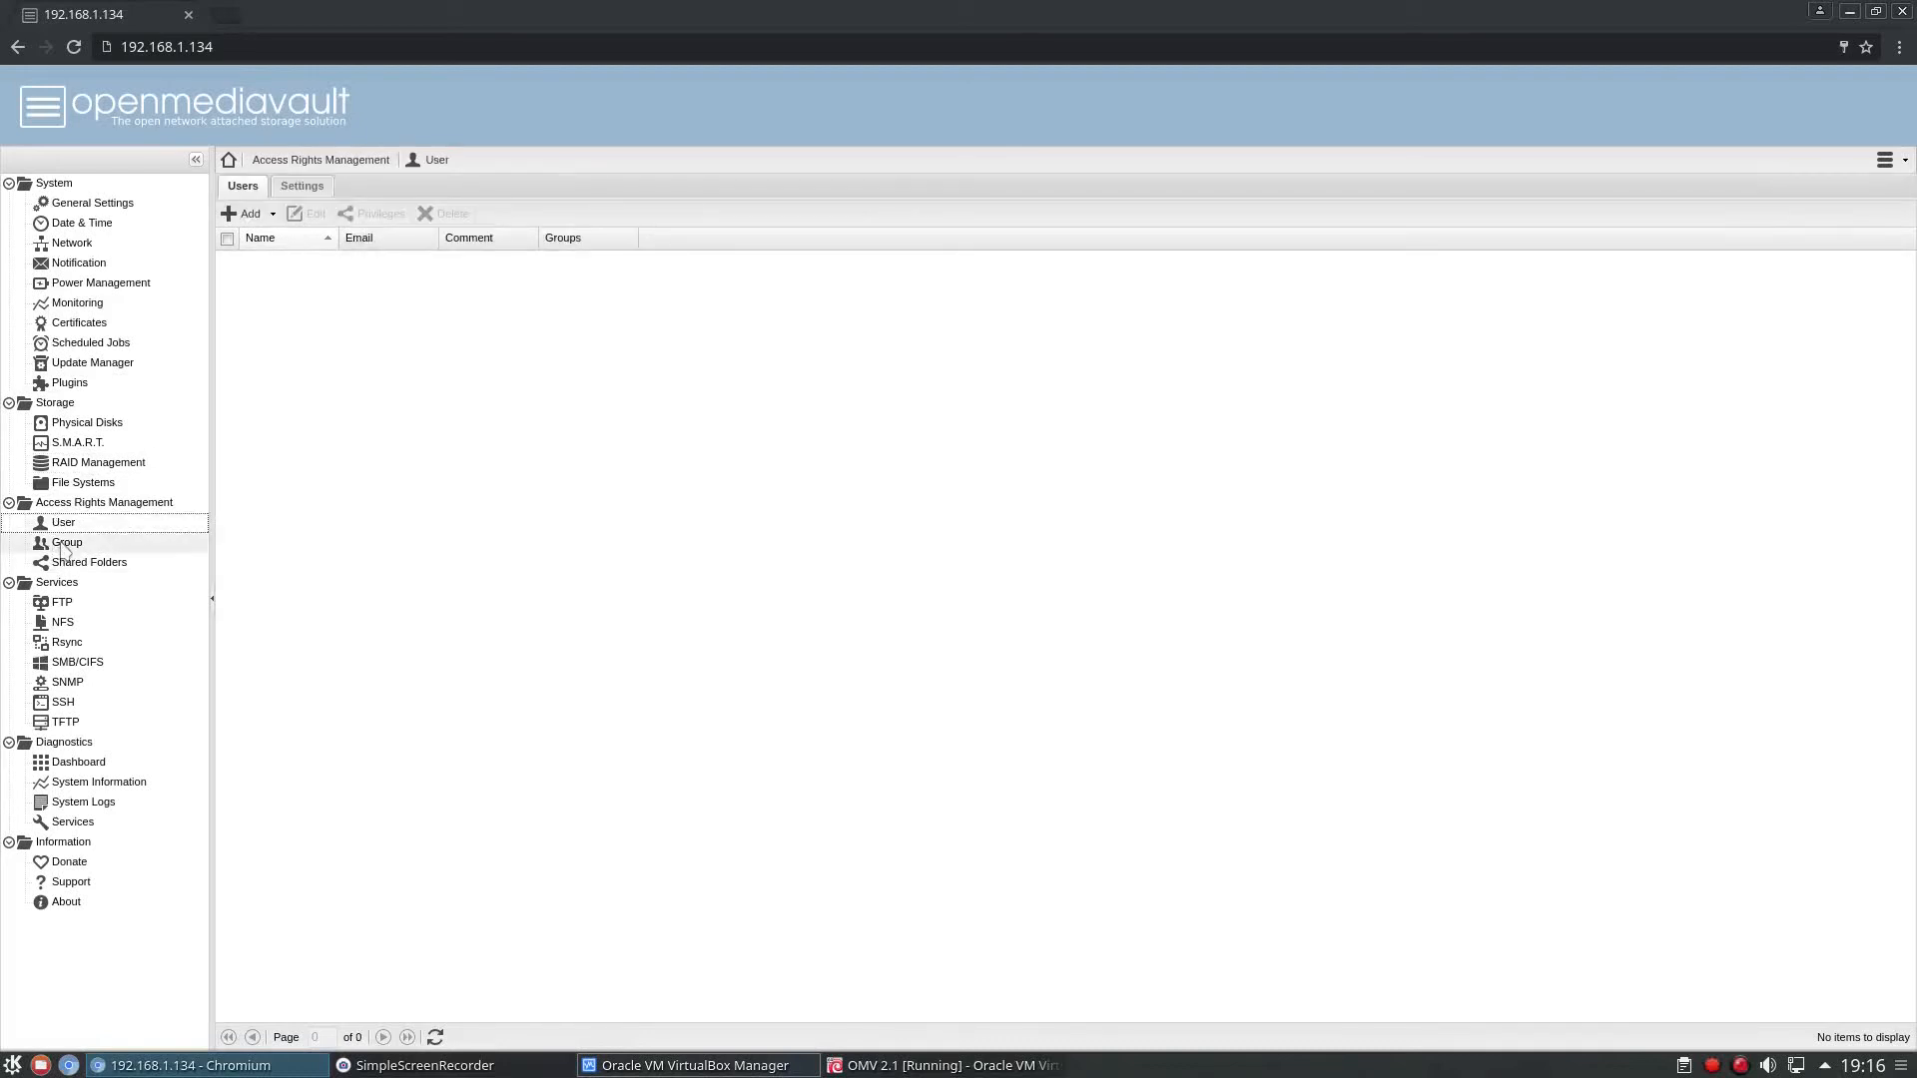
{"action": "left_click", "coordinate": [62, 546]}
{"action": "left_click", "coordinate": [66, 565]}
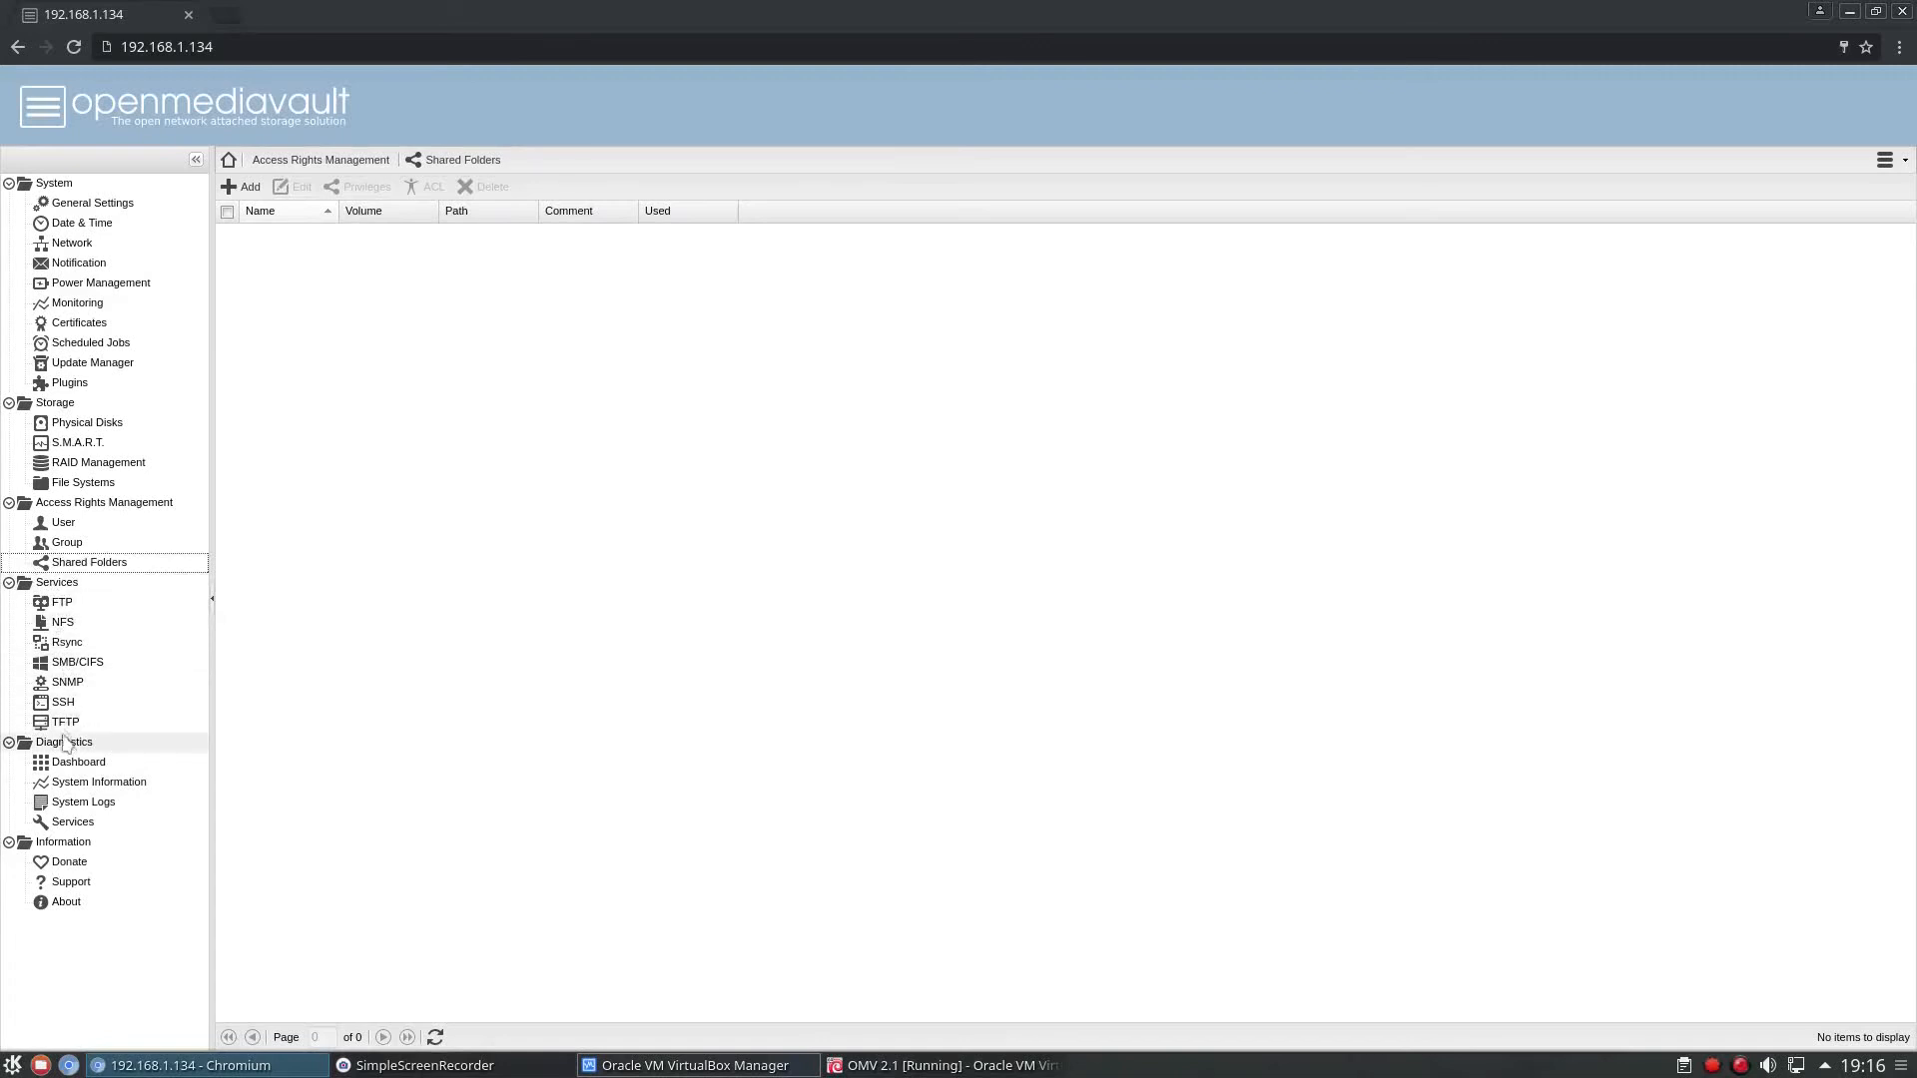
View the settings of the FTP and NFS services, including the list of NFS shares.
{"action": "left_click", "coordinate": [62, 604]}
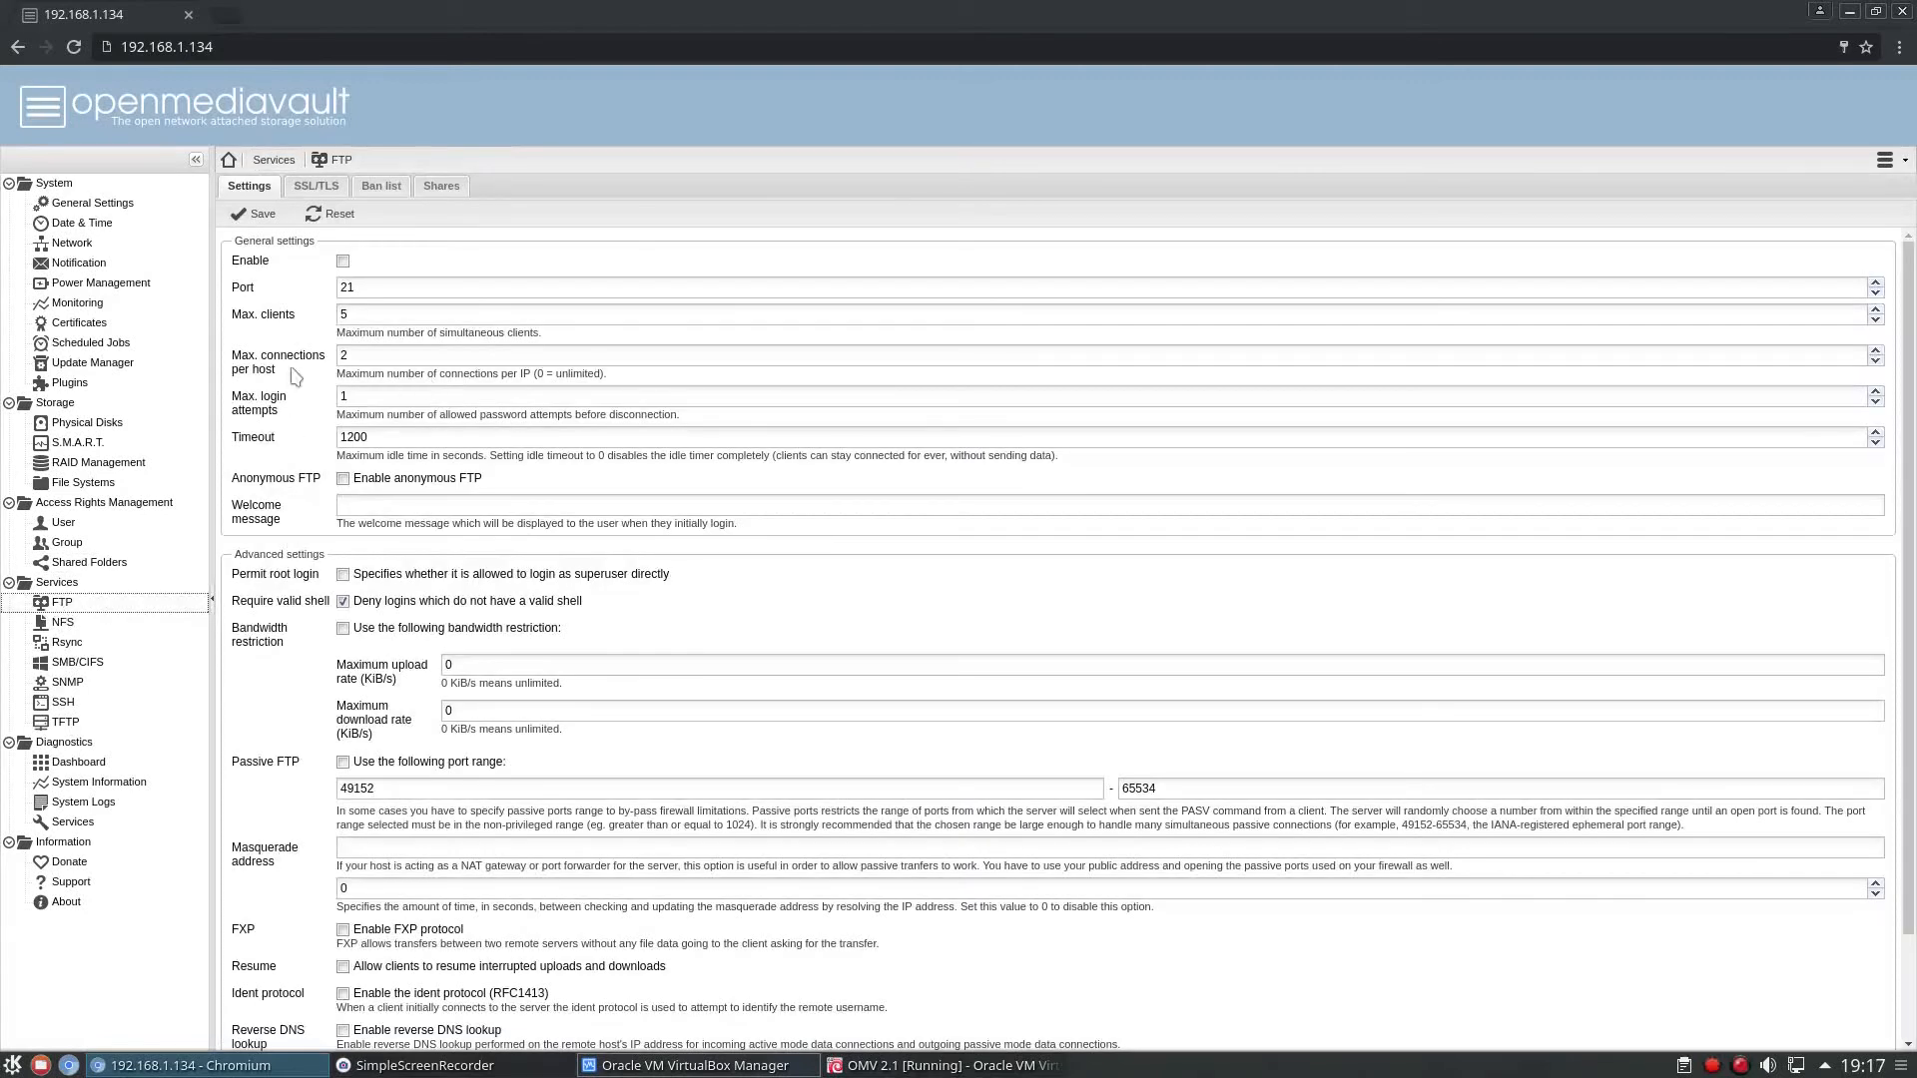
{"action": "left_click", "coordinate": [72, 623]}
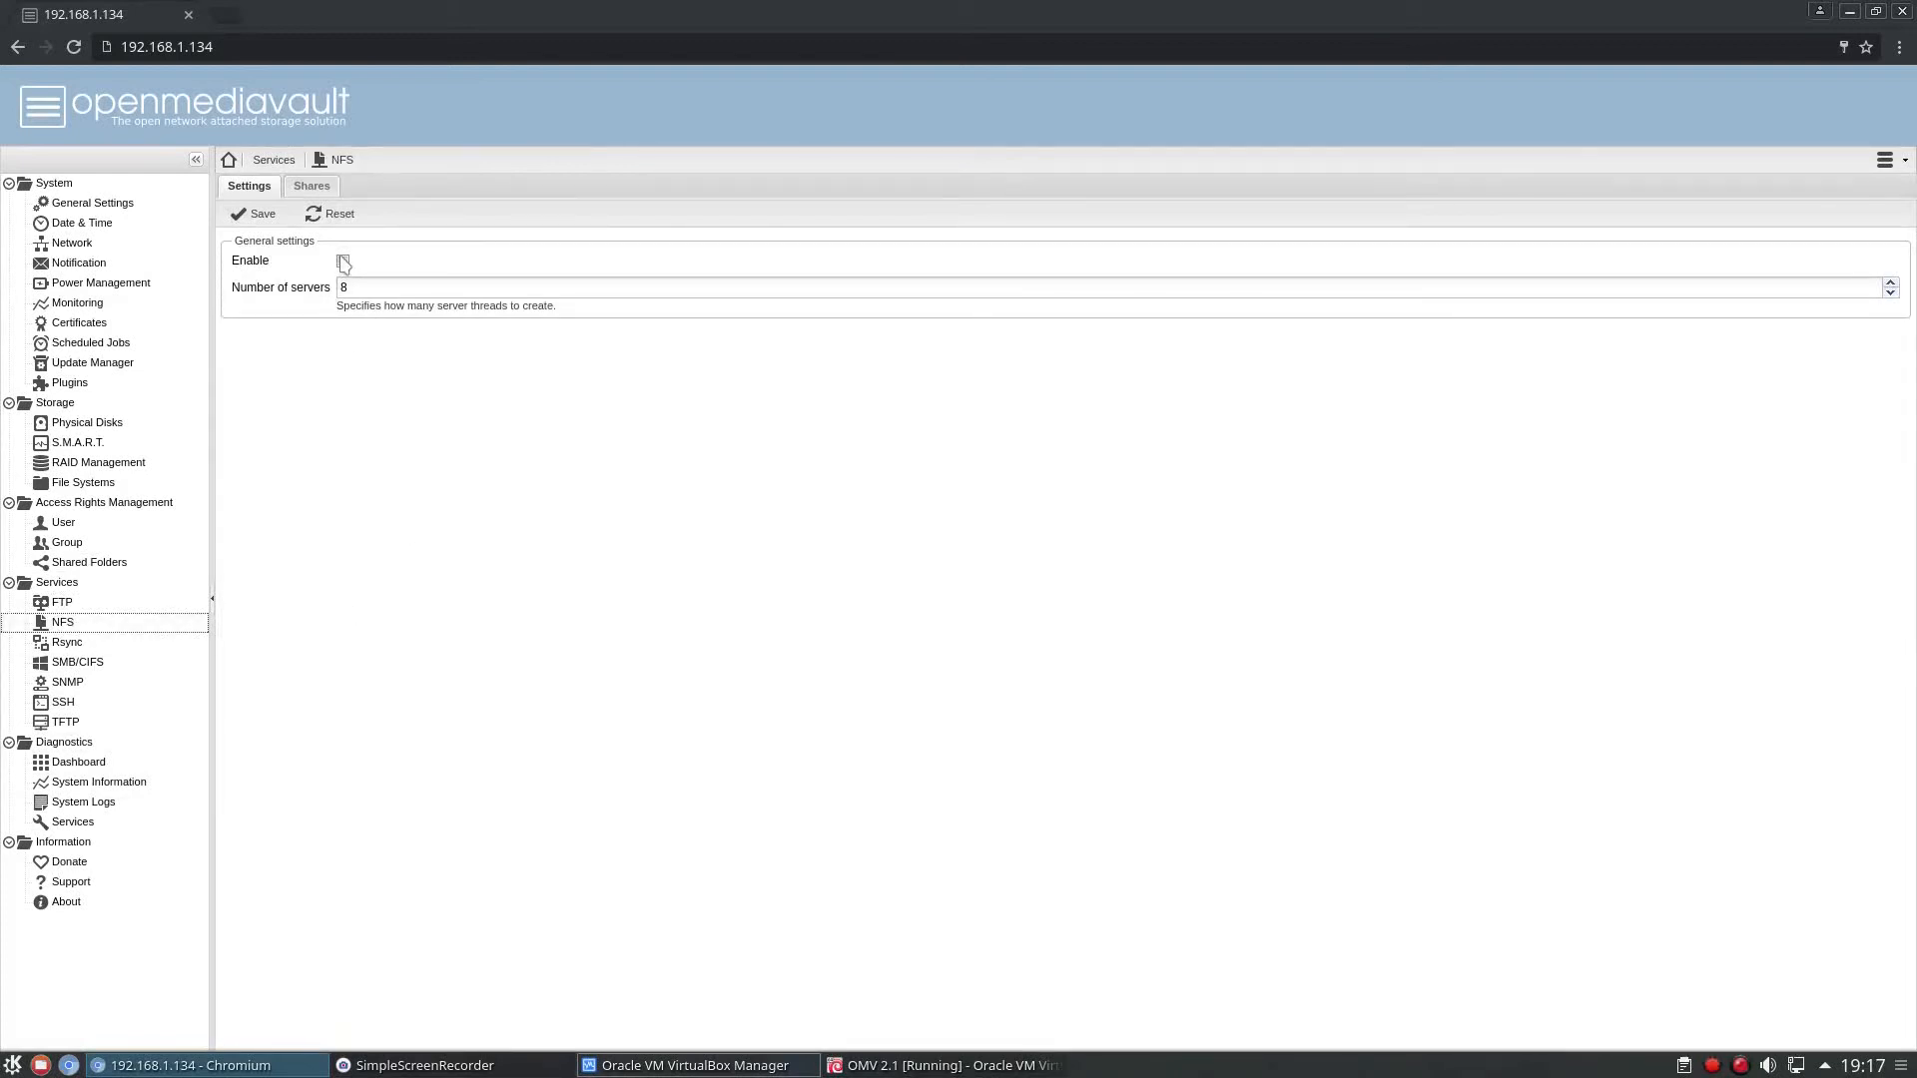
{"action": "left_click", "coordinate": [311, 186]}
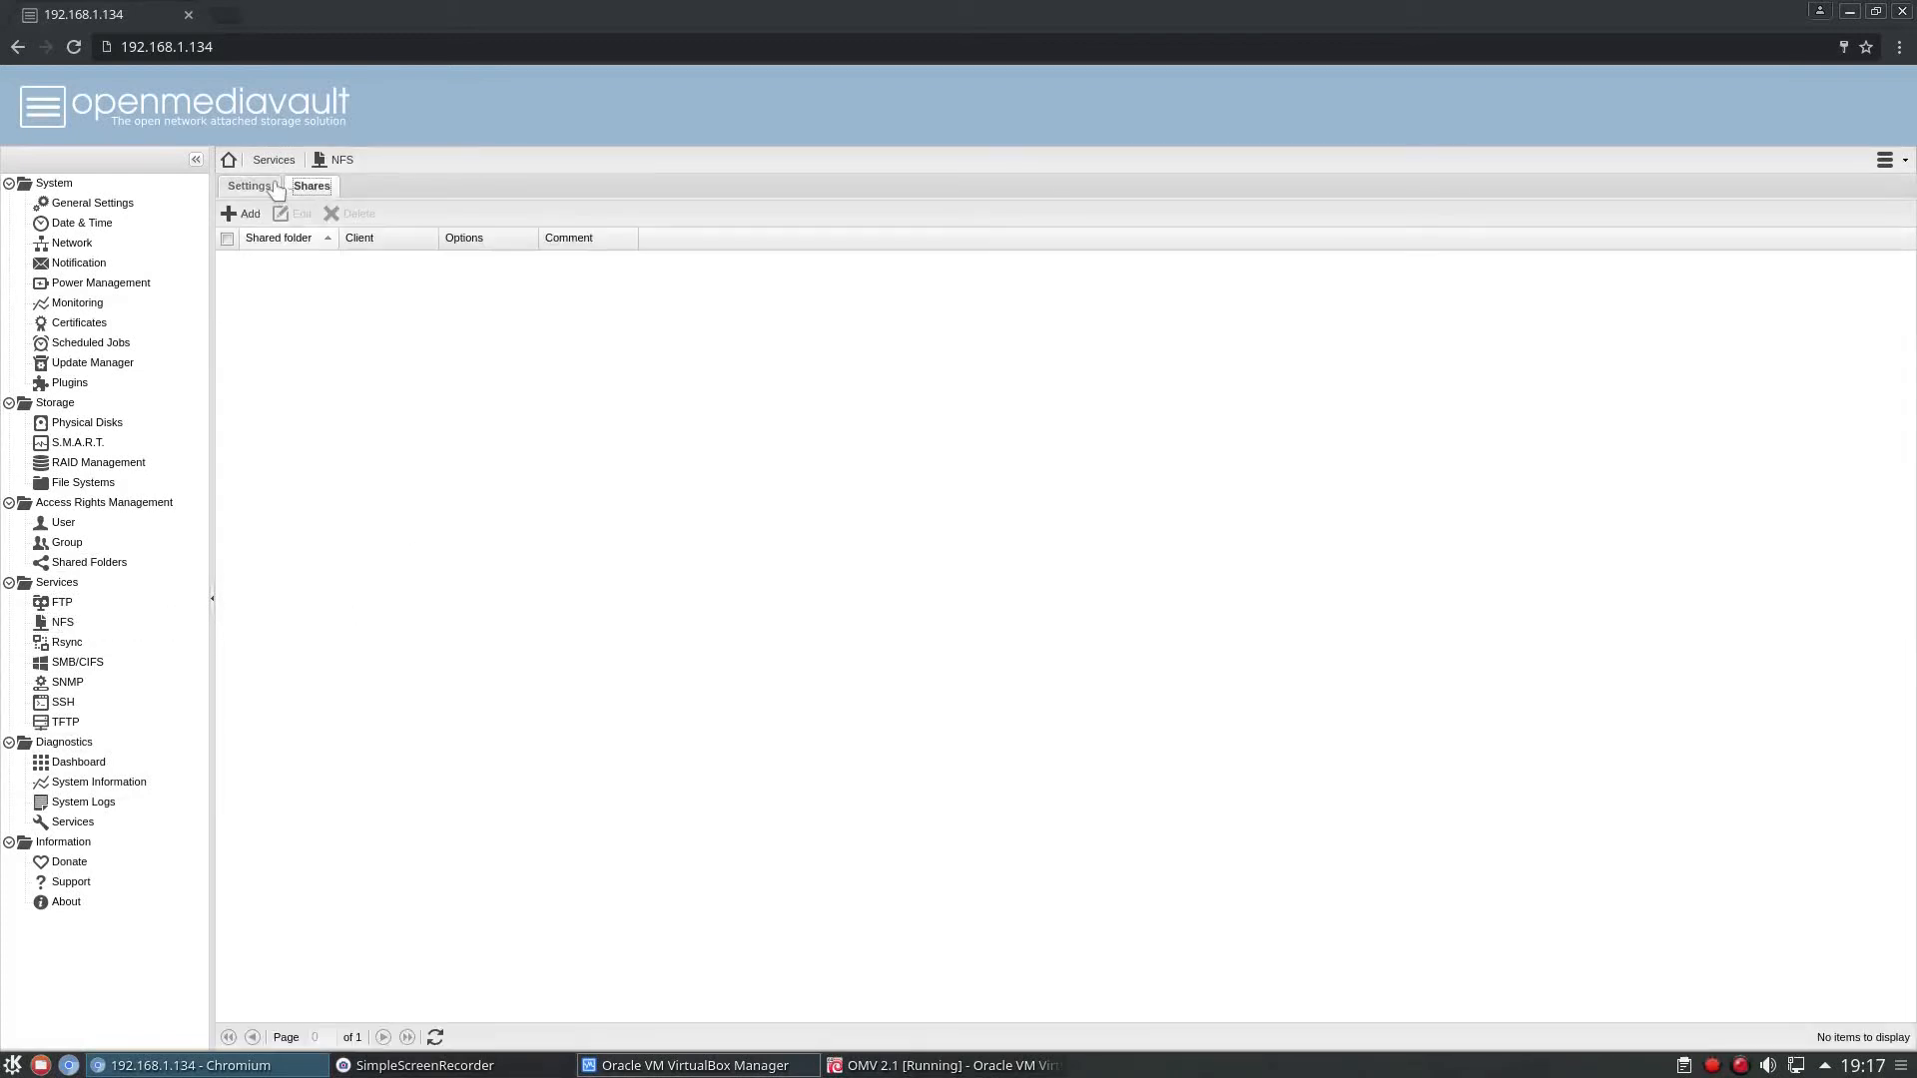
{"action": "left_click", "coordinate": [257, 188]}
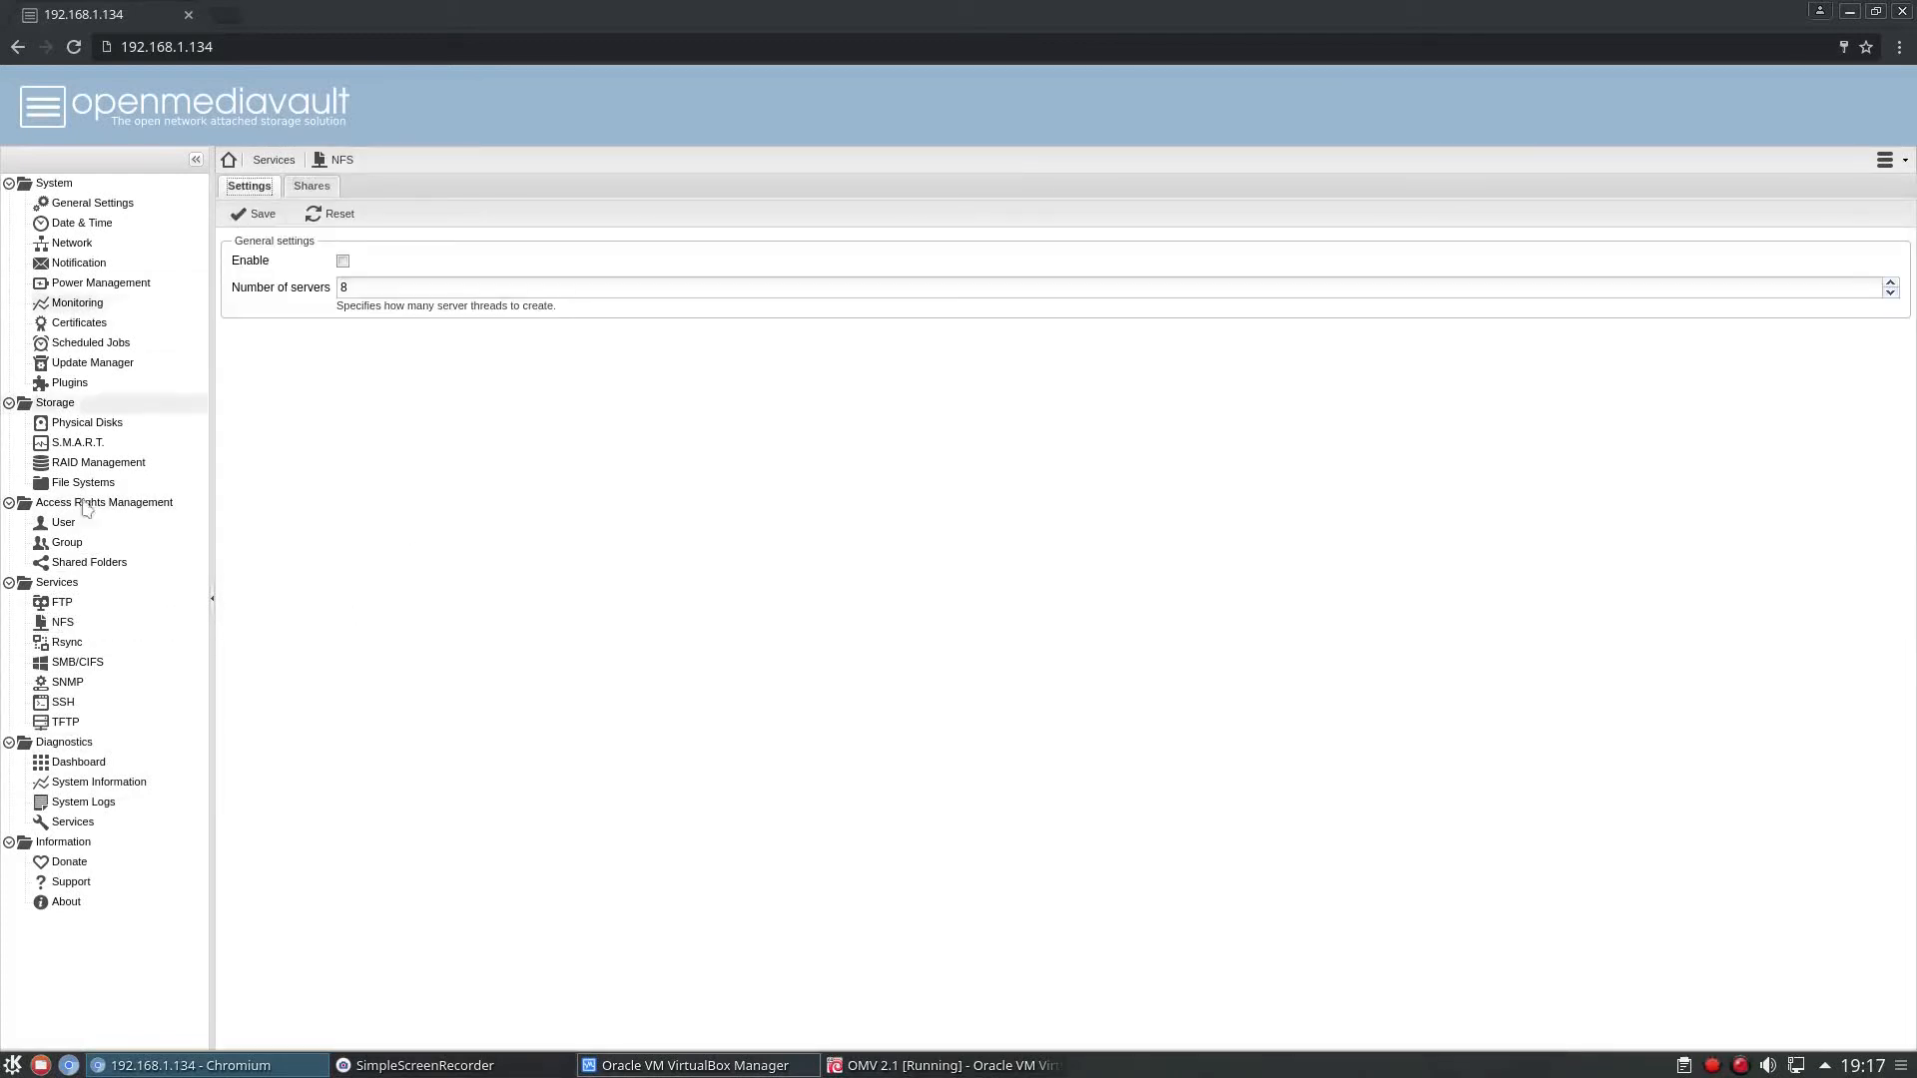
Examine the form for adding an rsync job, including its transfer options, and close it without saving.
{"action": "left_click", "coordinate": [77, 647]}
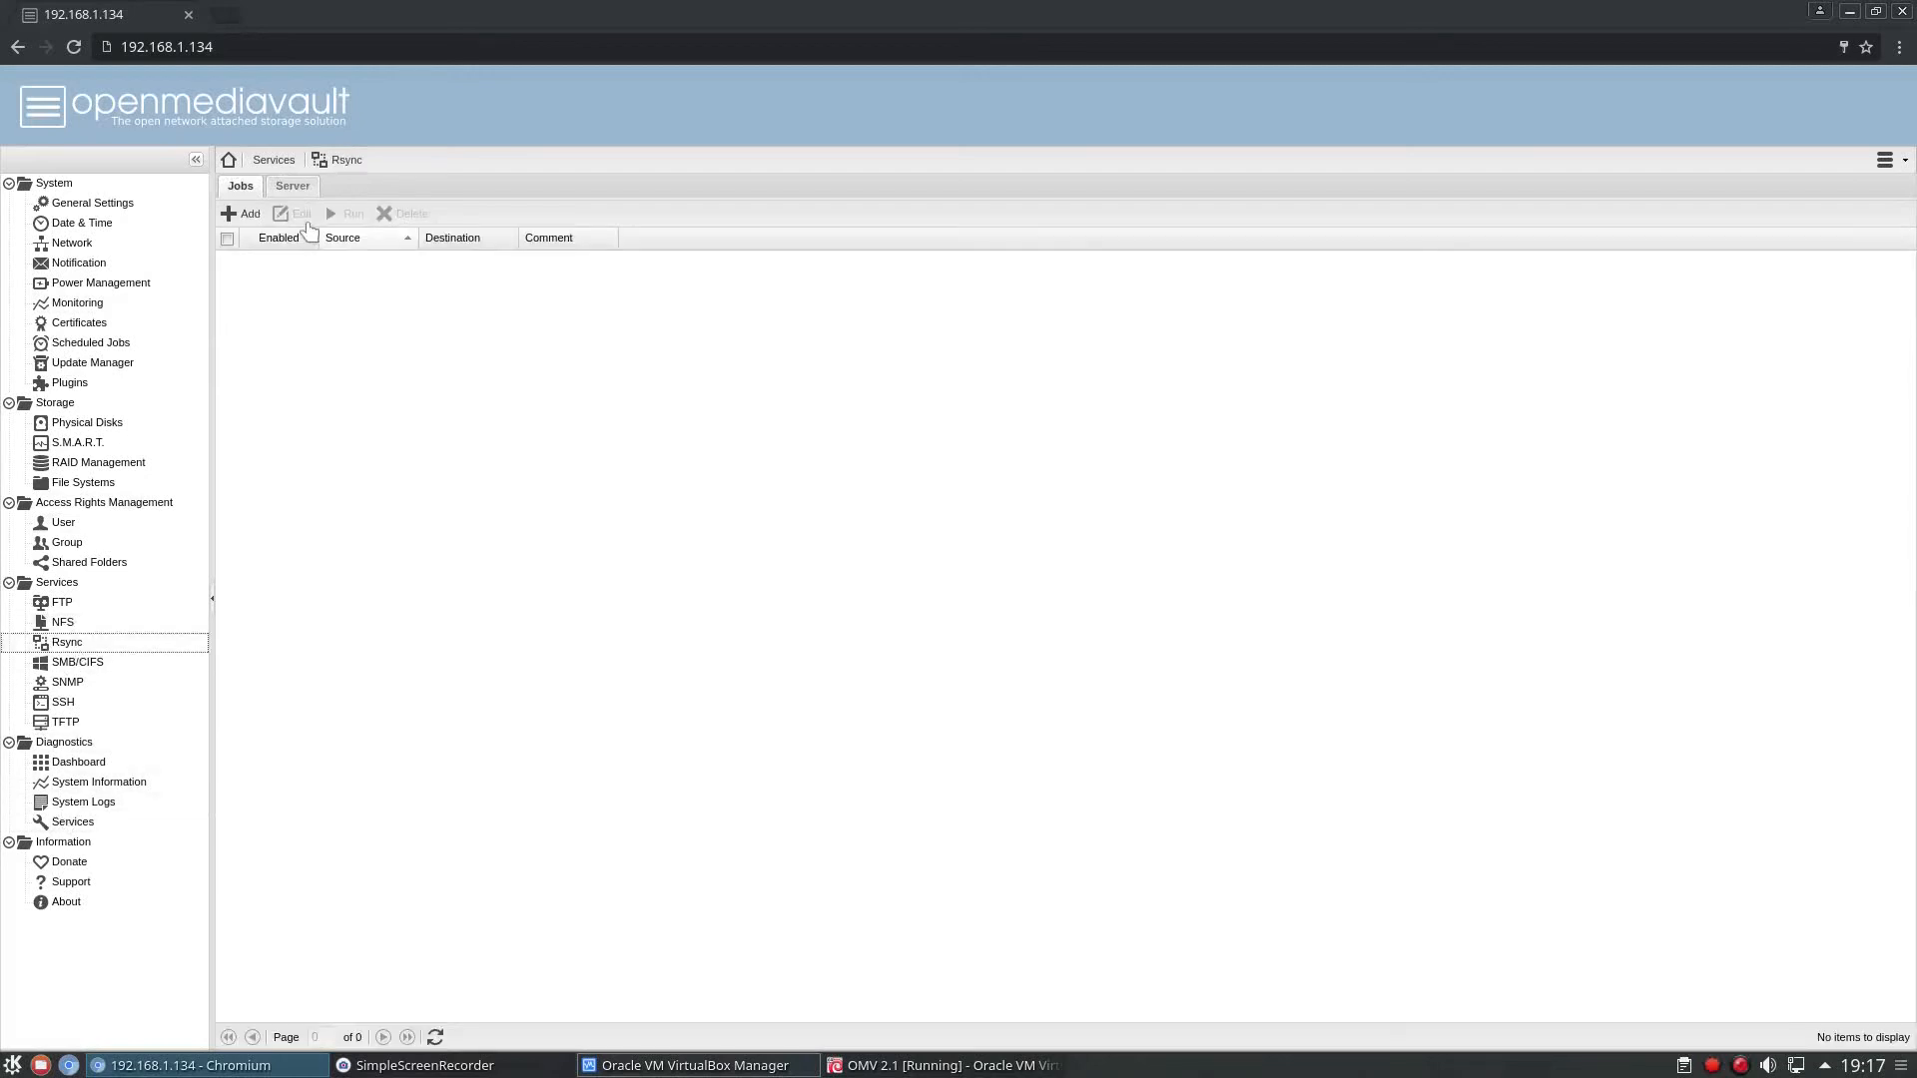
{"action": "left_click", "coordinate": [232, 215]}
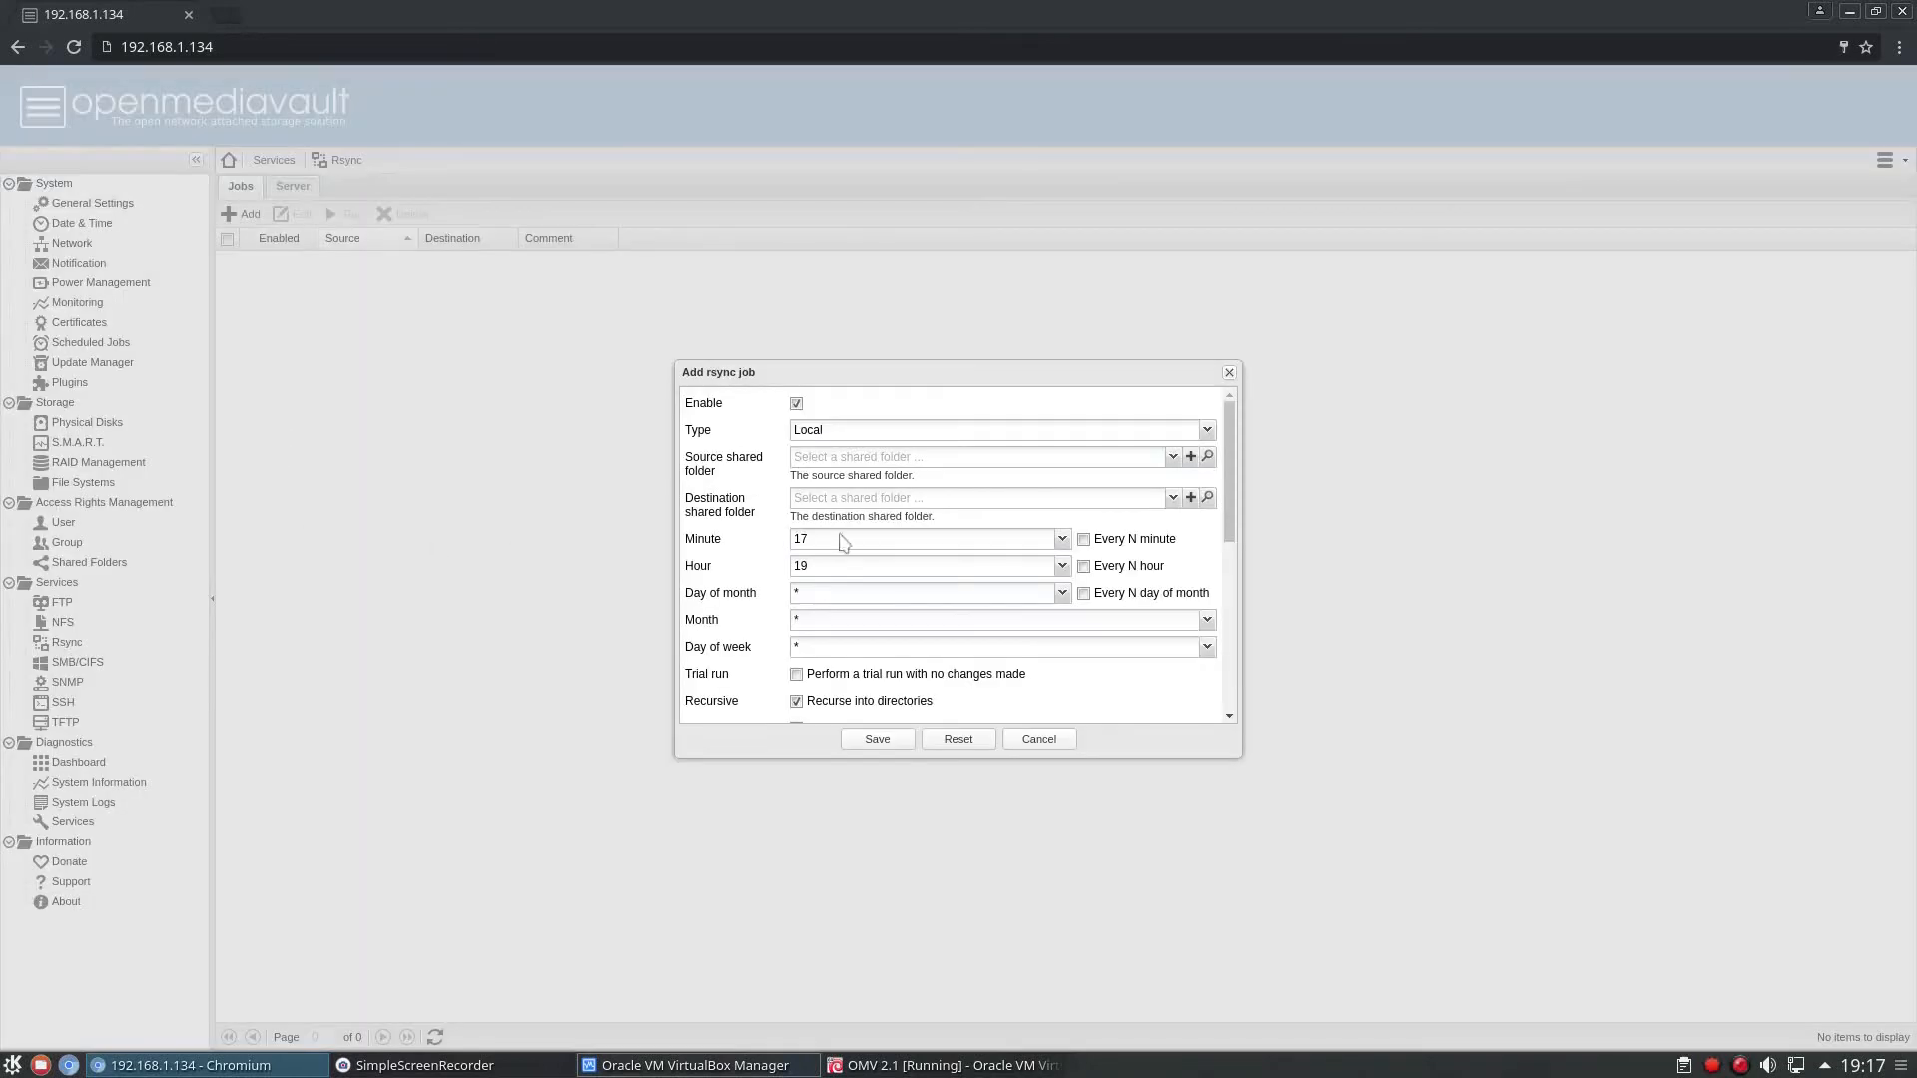
{"action": "scroll", "coordinate": [840, 672], "scroll_direction": "down", "scroll_amount": 5}
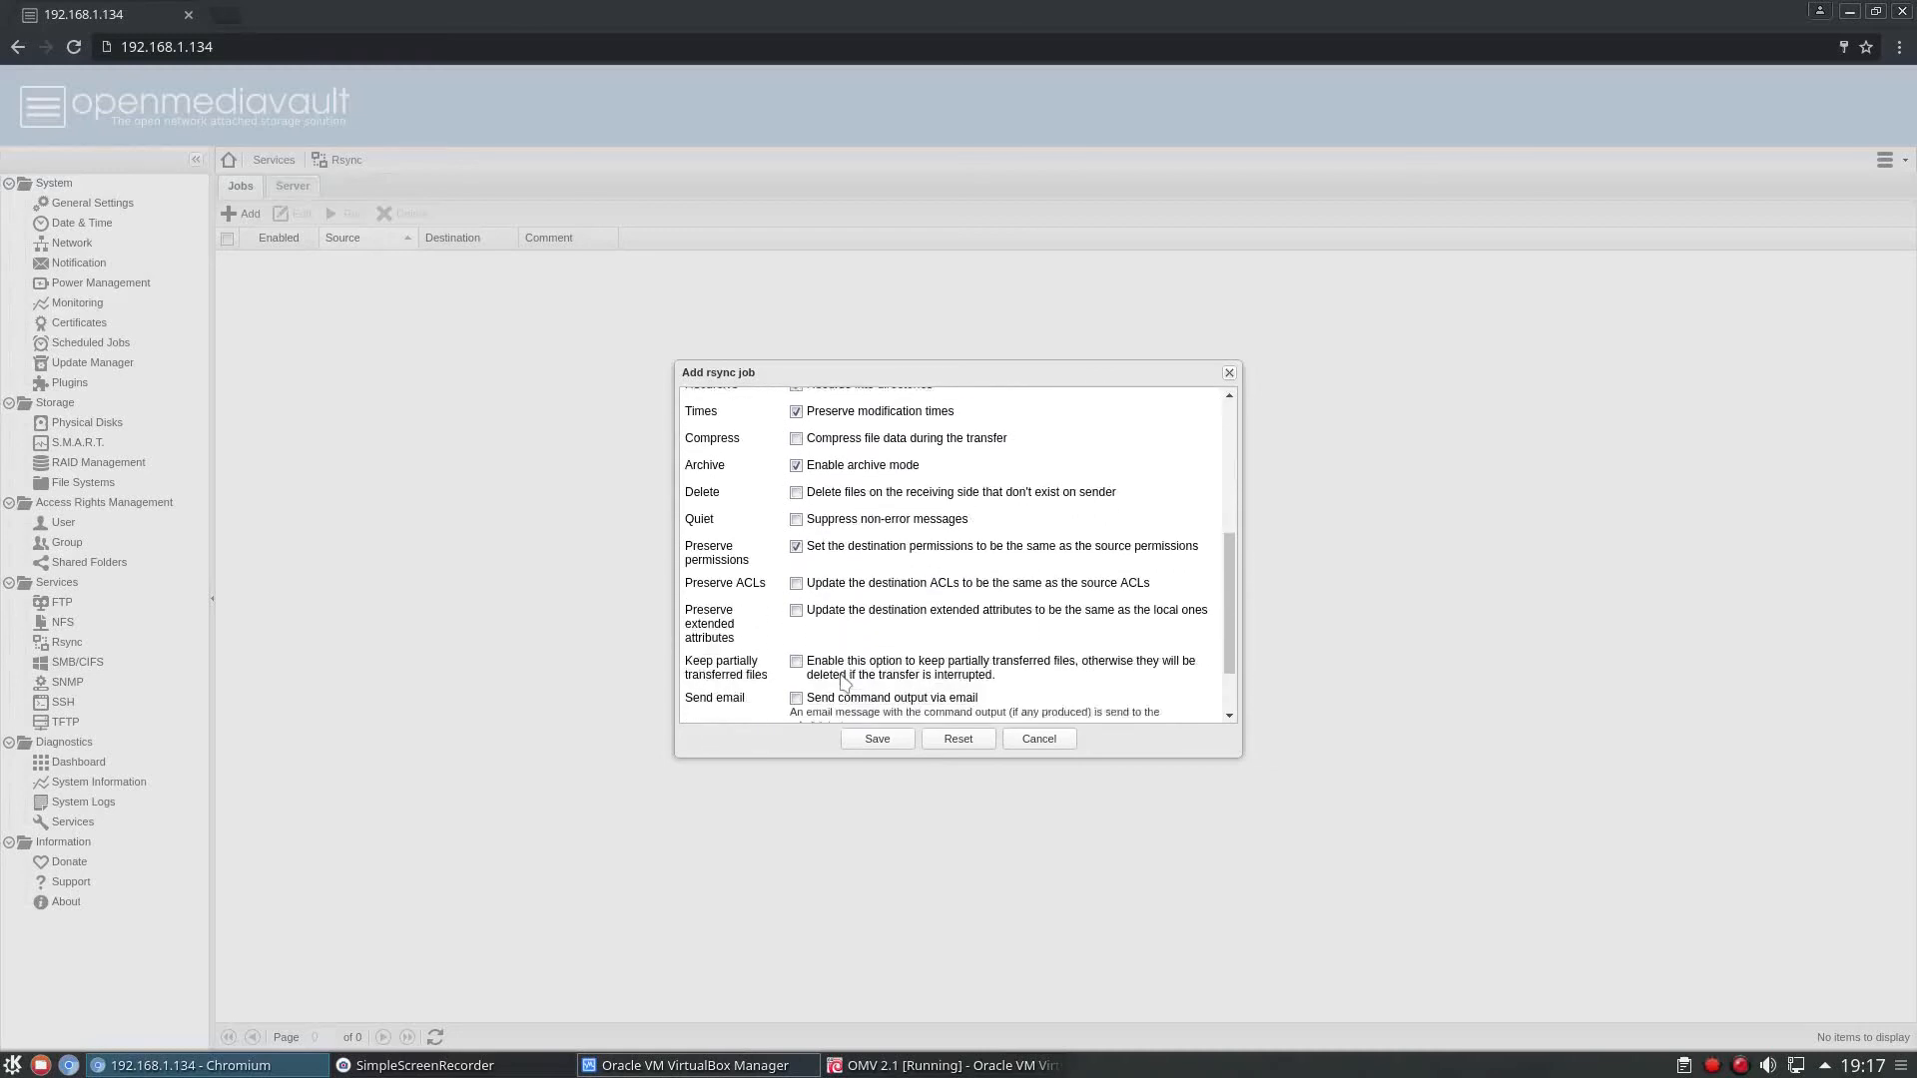
{"action": "left_click", "coordinate": [1038, 740]}
View the SMB/CIFS settings, paying attention to the workgroup name, and the settings of the SNMP service.
{"action": "left_click", "coordinate": [74, 664]}
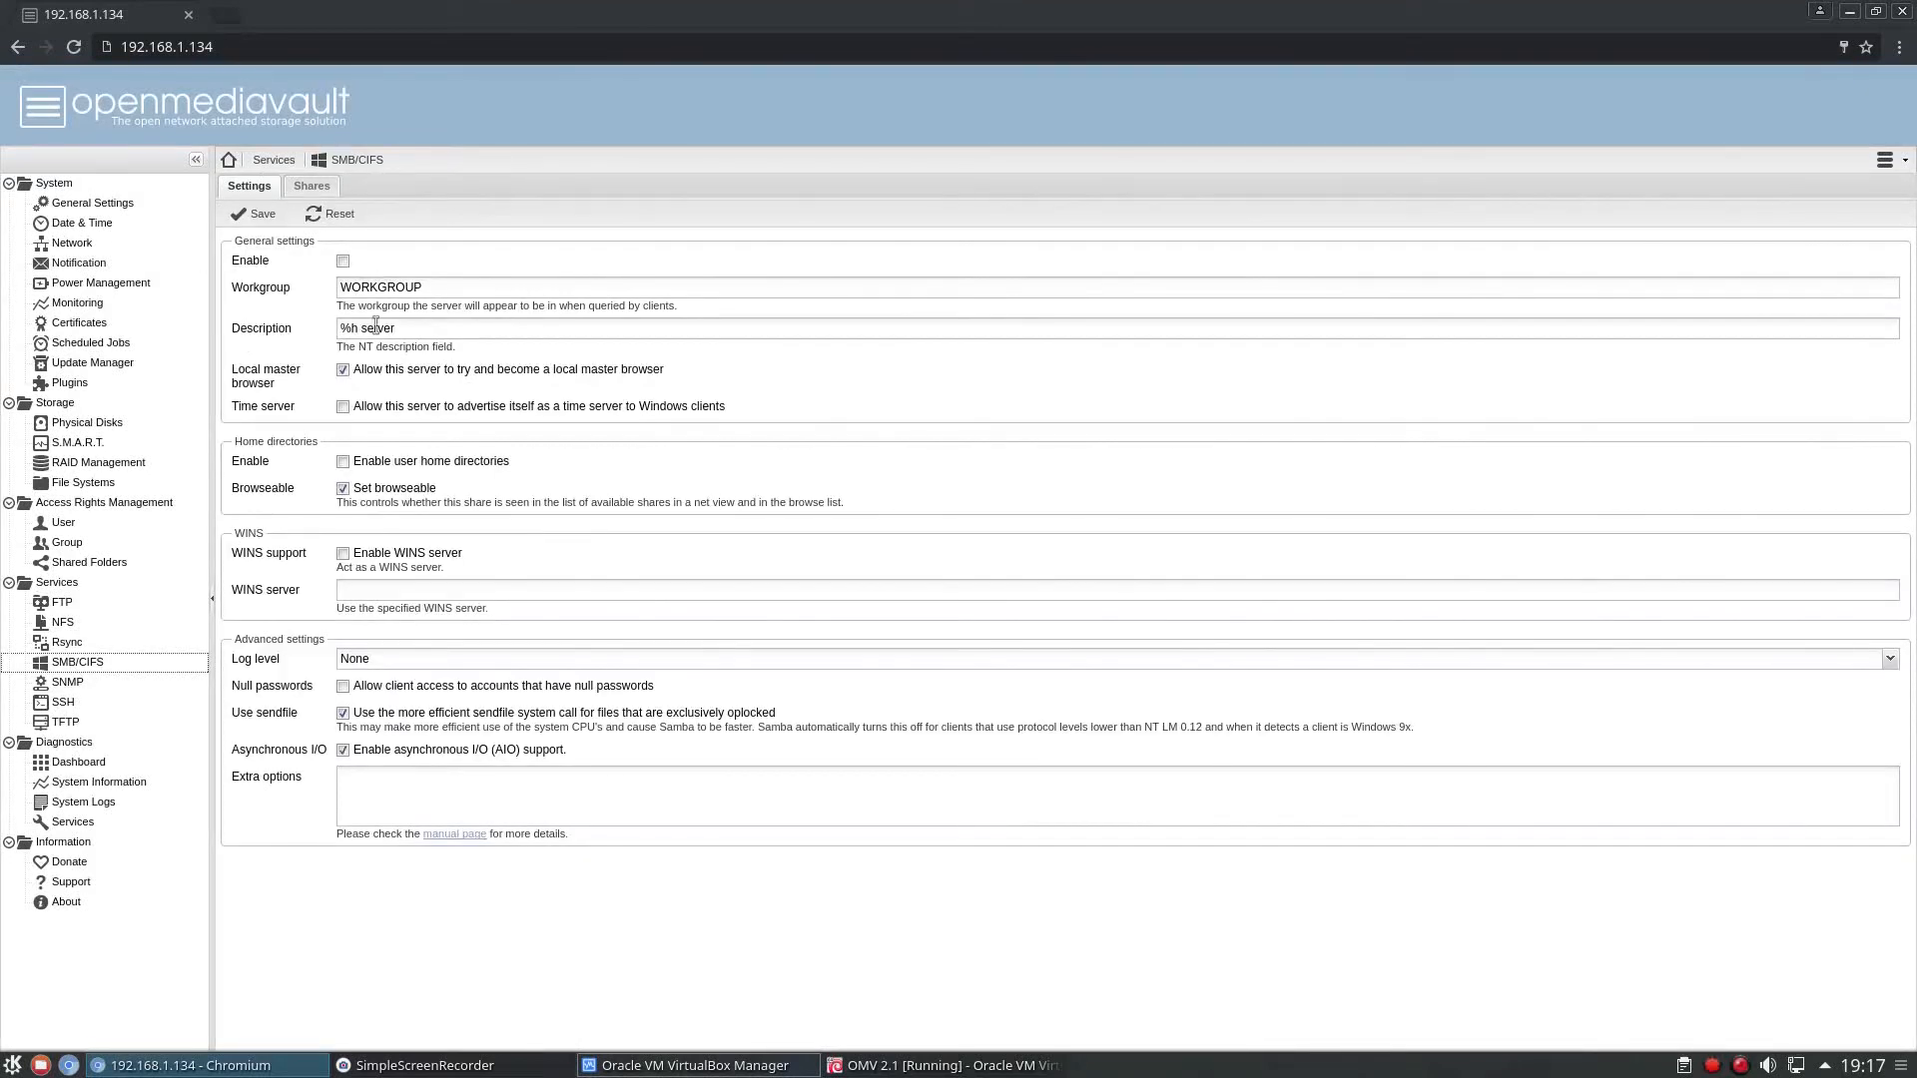
{"action": "left_click", "coordinate": [450, 288]}
{"action": "left_click_drag", "start_coordinate": [450, 288], "coordinate": [315, 299]}
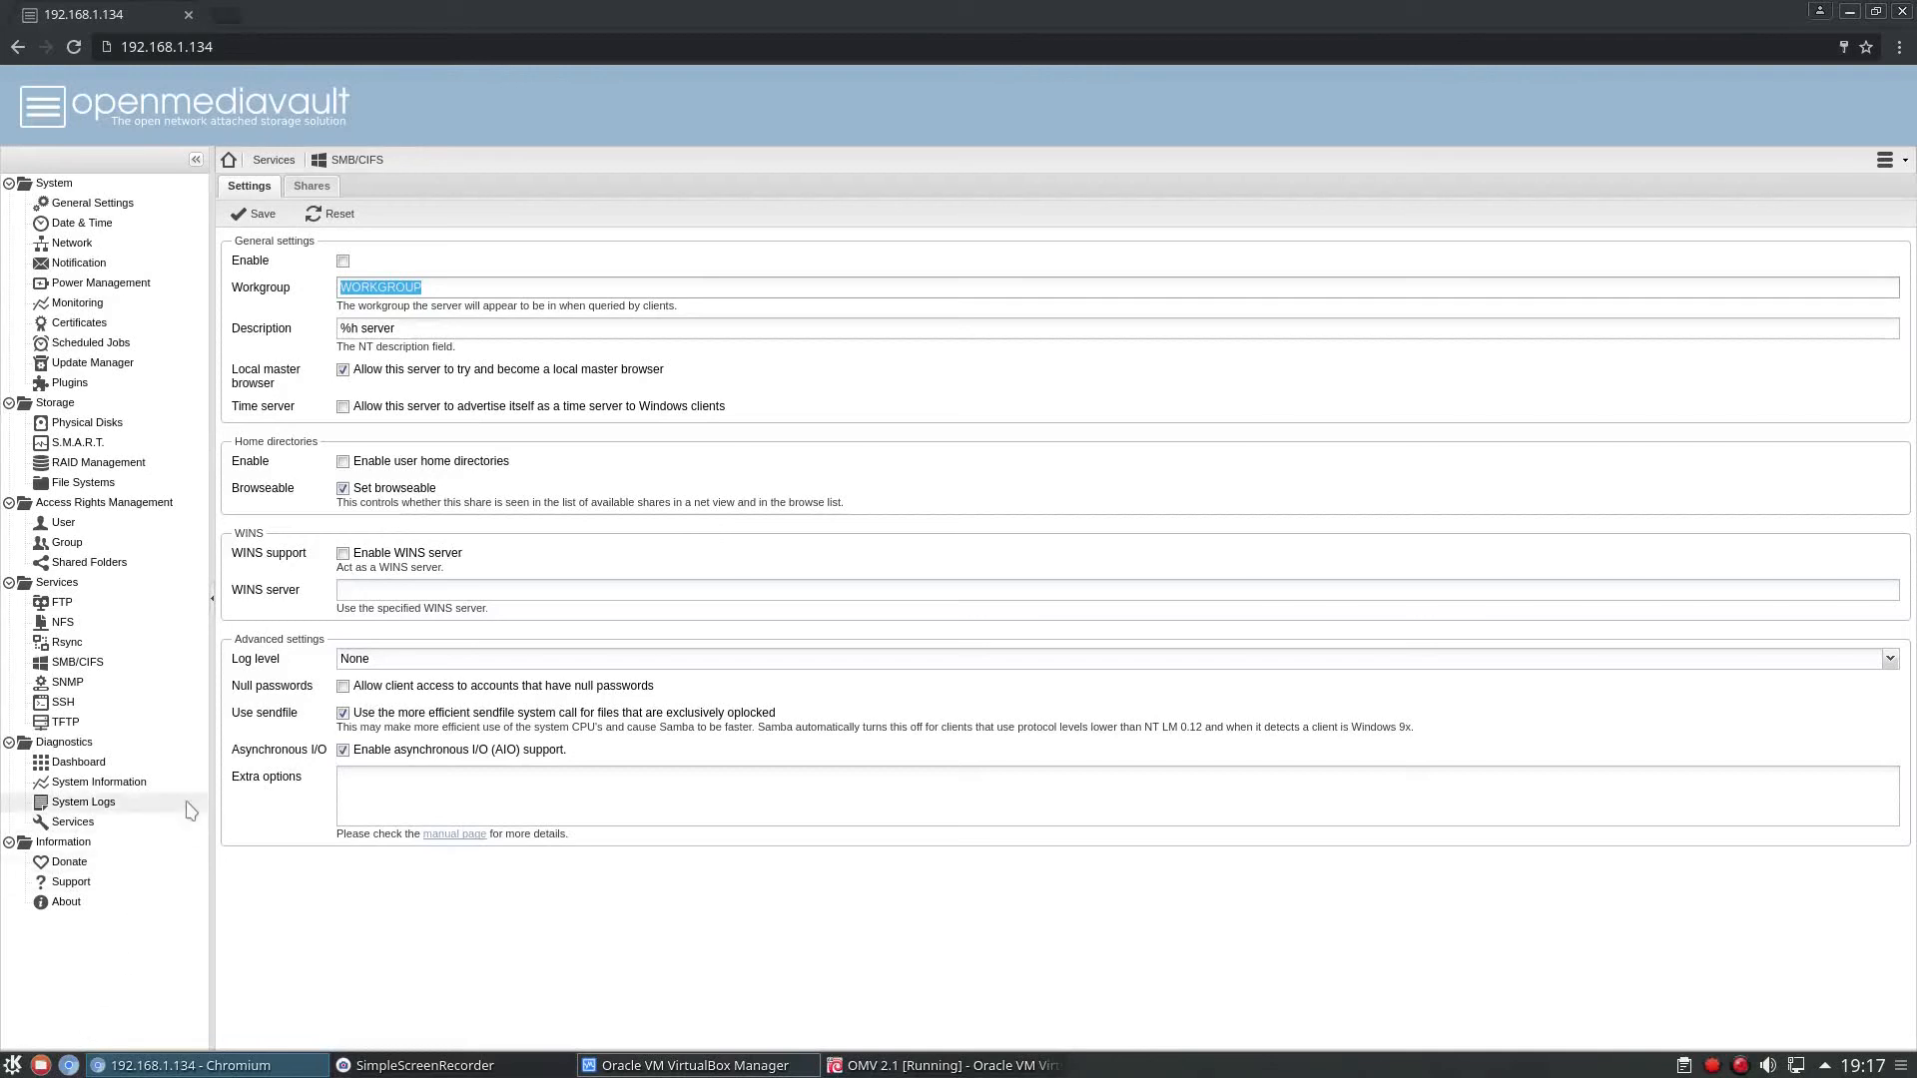
{"action": "left_click", "coordinate": [88, 682]}
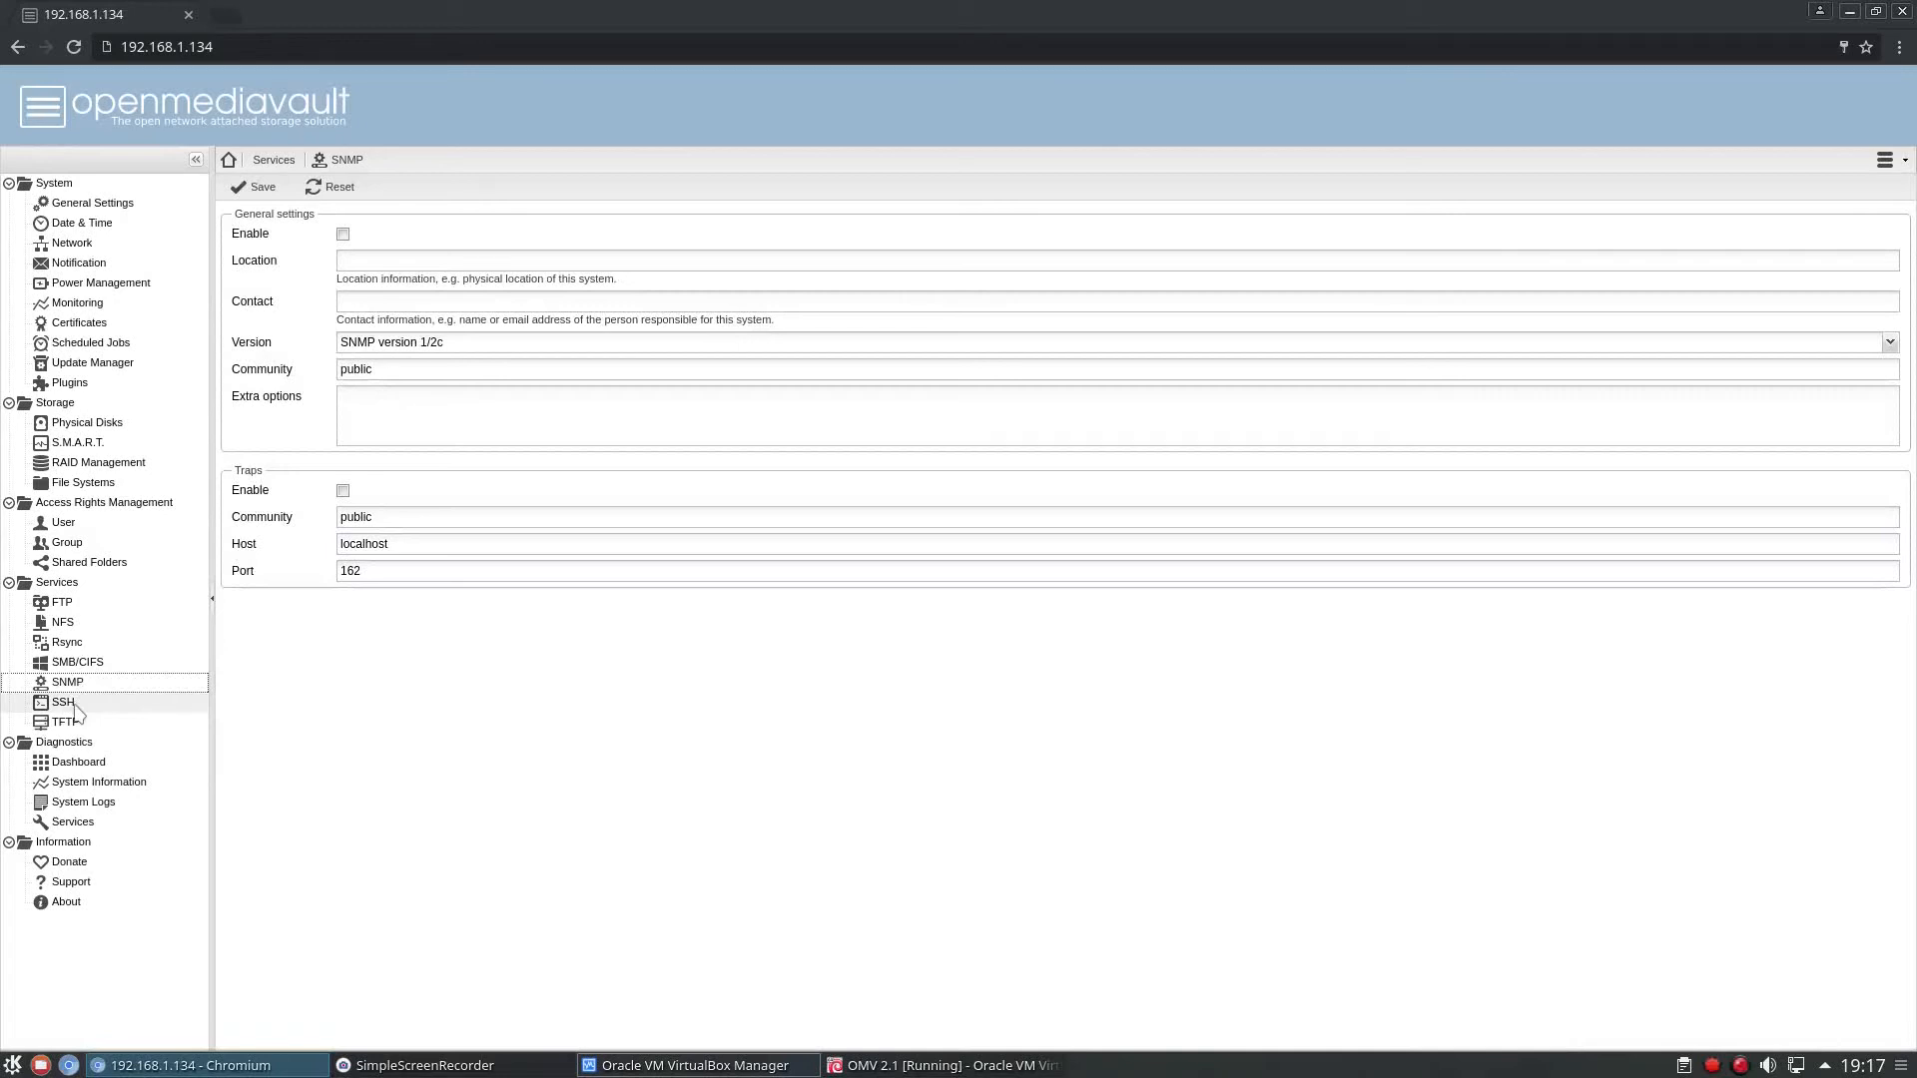
Enable the SSH service on port 2222 with root login and public key authentication disabled.
{"action": "left_click", "coordinate": [66, 703]}
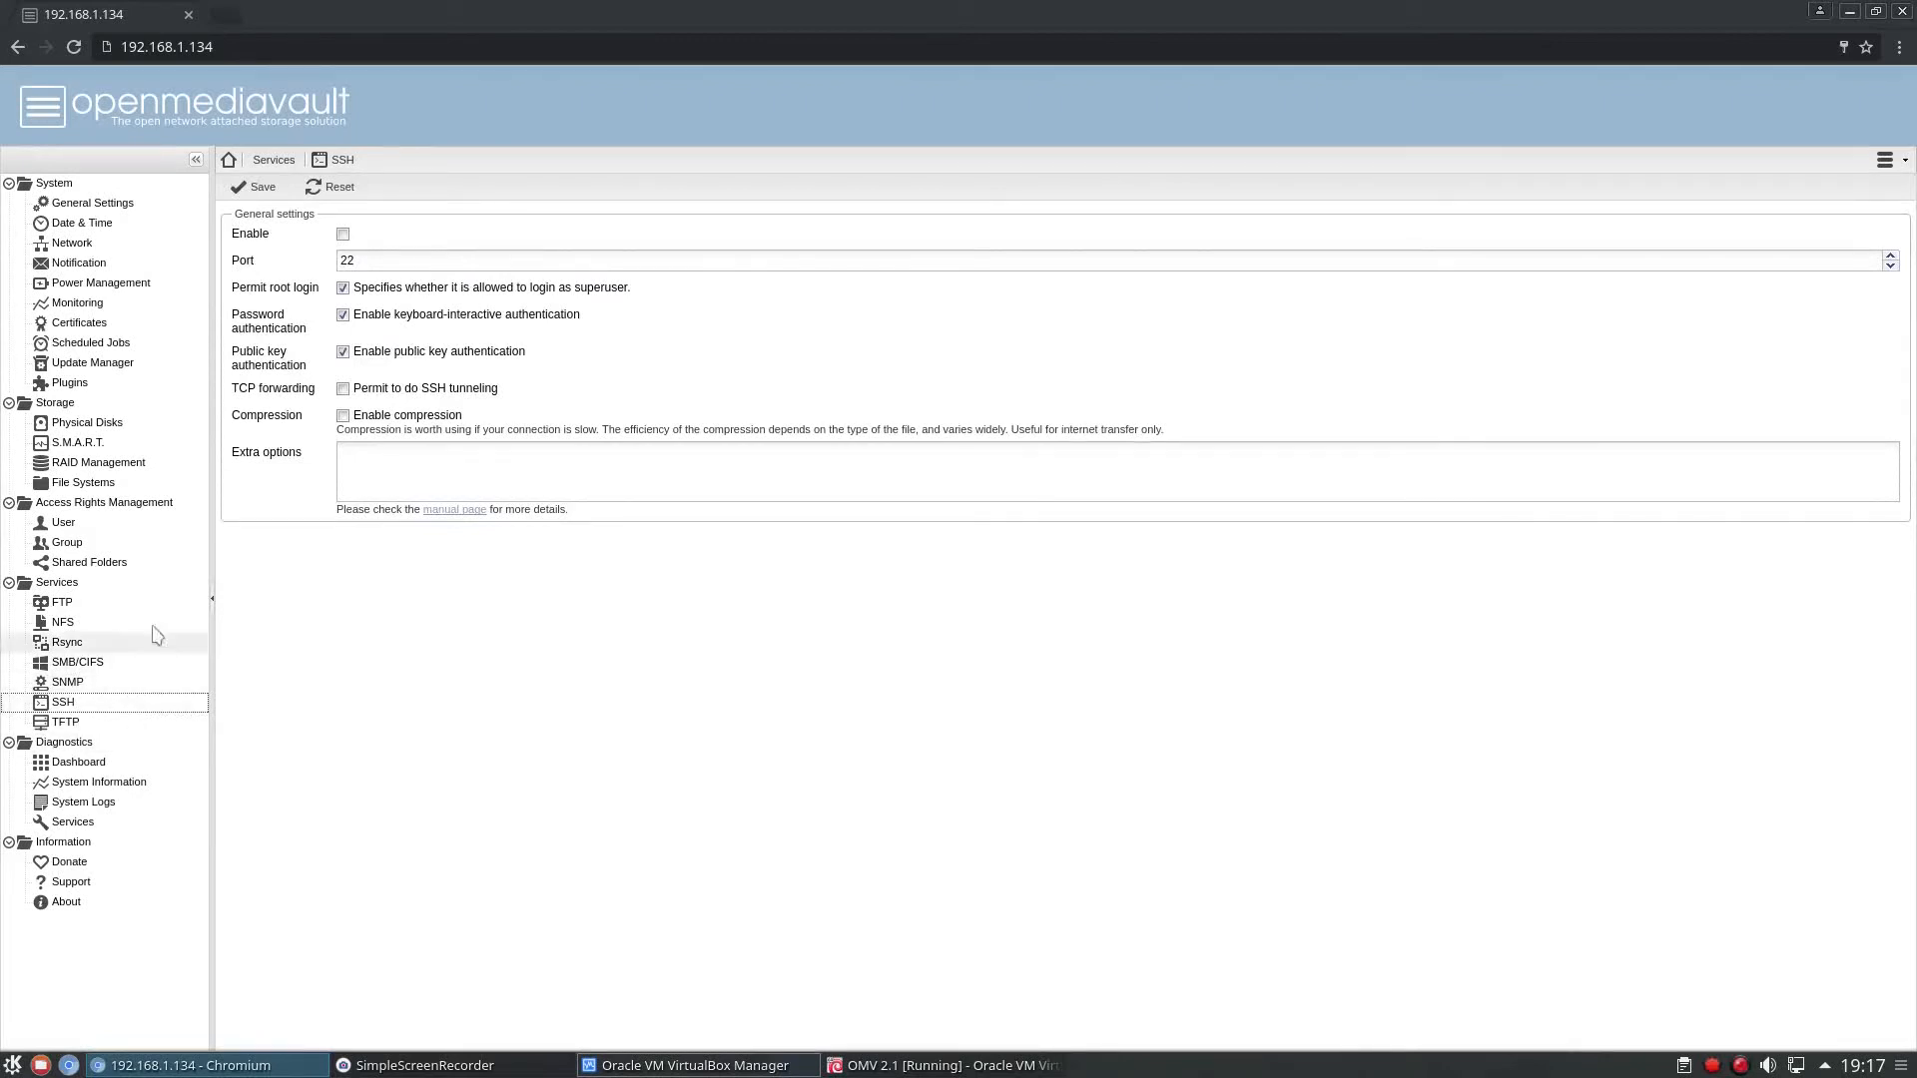
{"action": "left_click", "coordinate": [343, 234]}
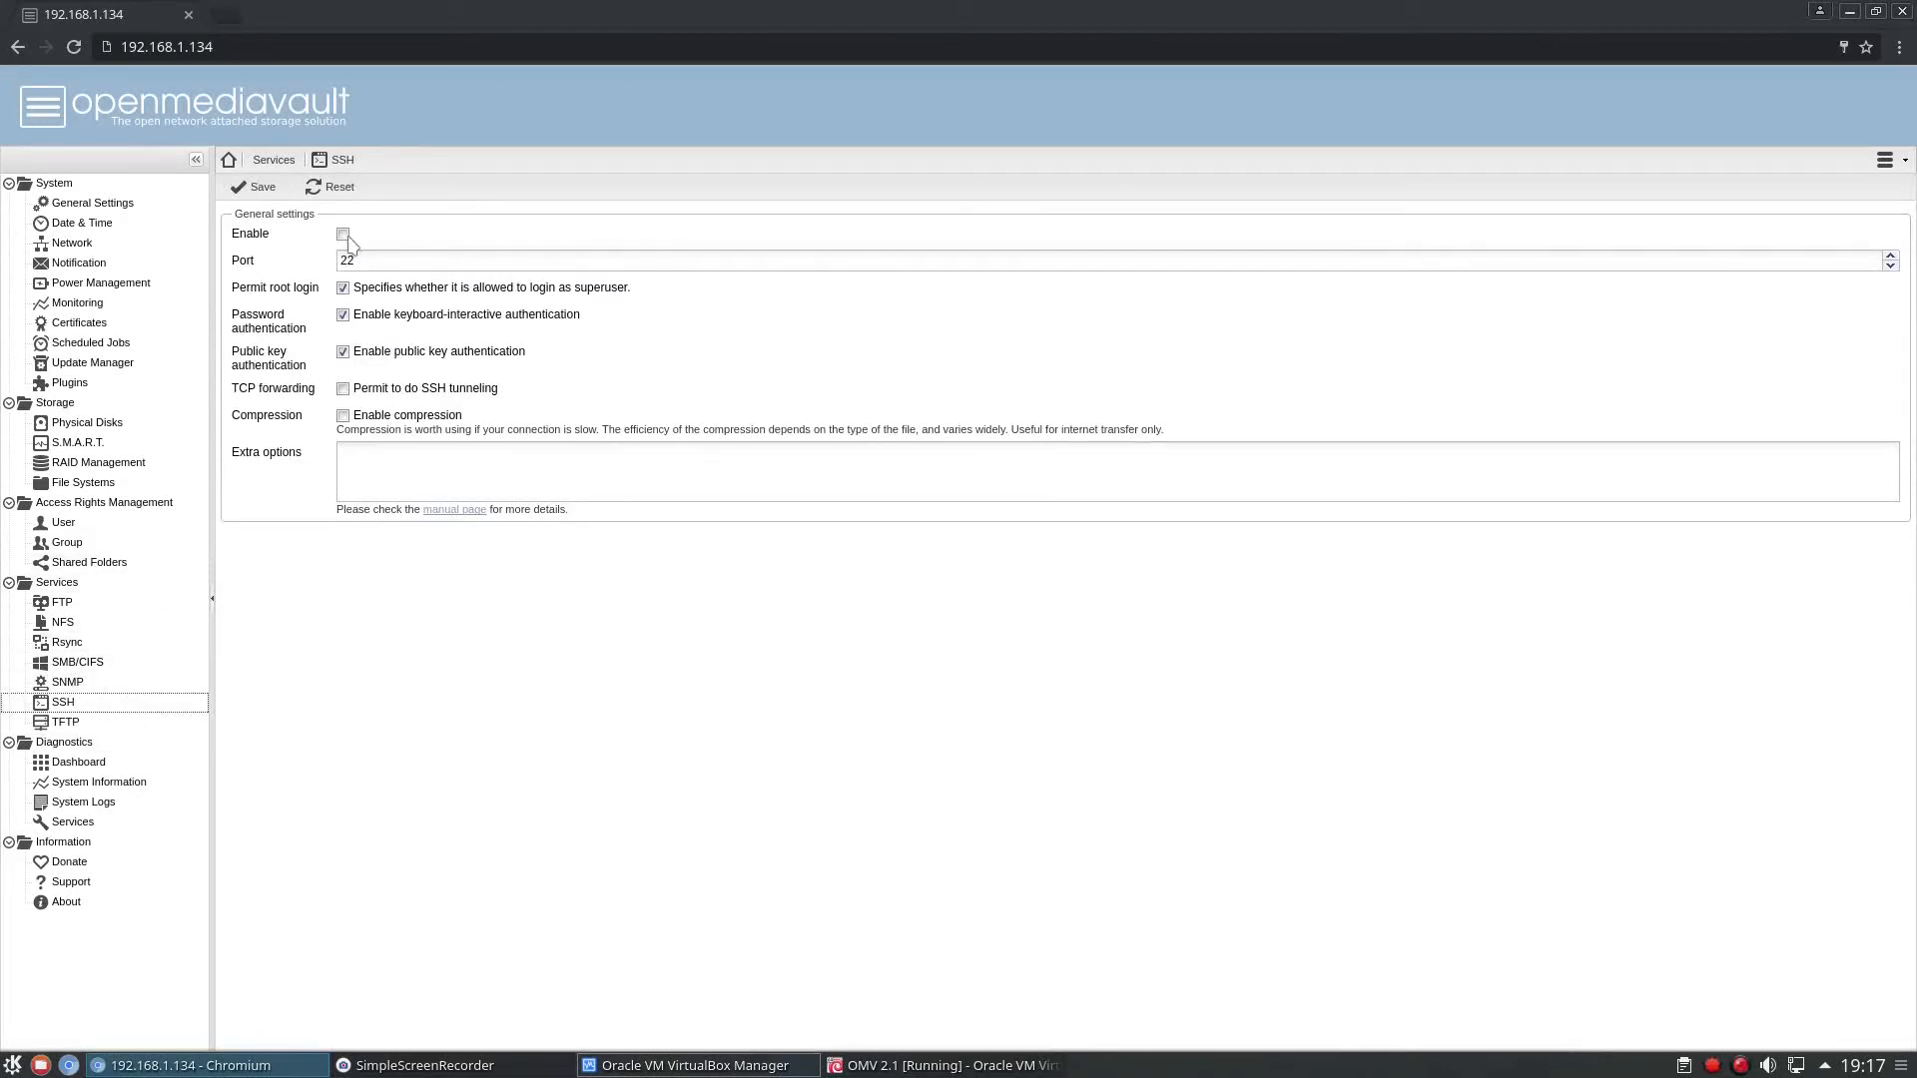
{"action": "left_click", "coordinate": [381, 262]}
{"action": "double_click", "coordinate": [381, 263]}
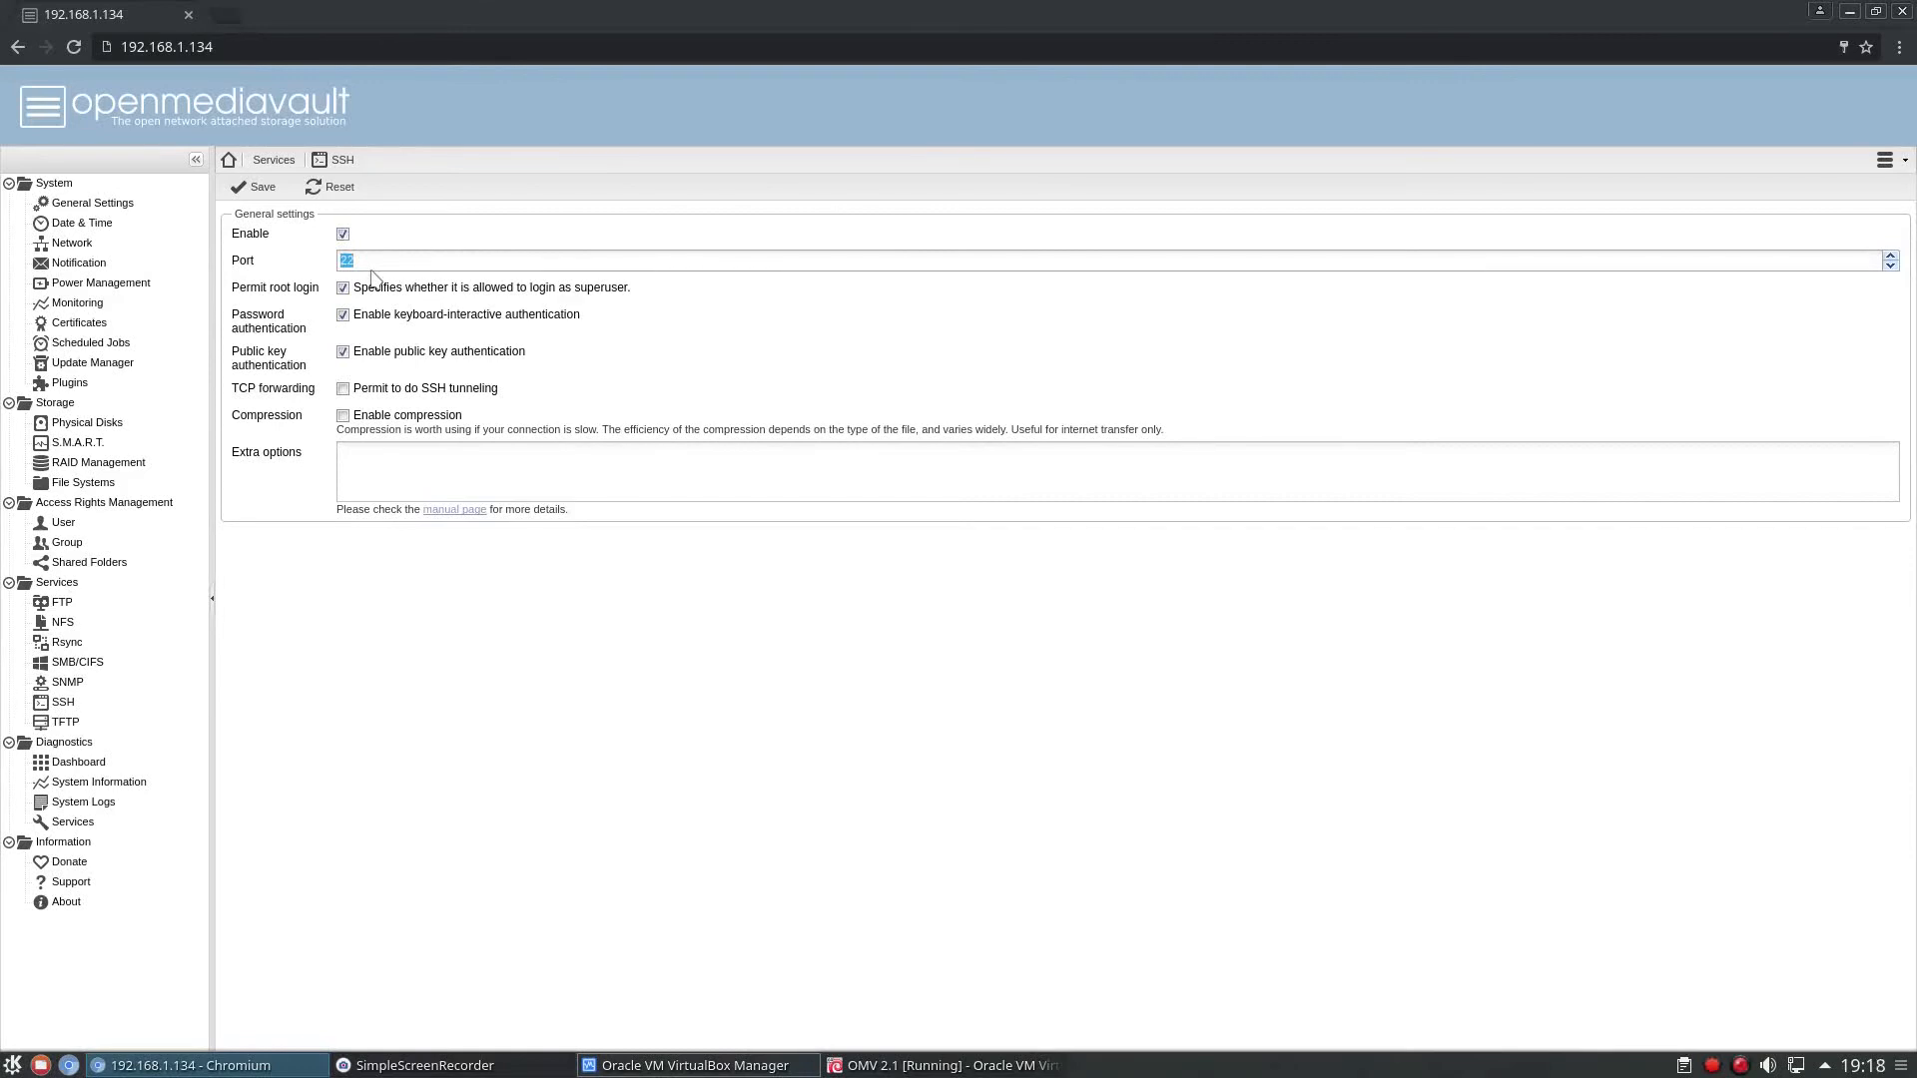
{"action": "left_click", "coordinate": [372, 271]}
{"action": "left_click", "coordinate": [343, 288]}
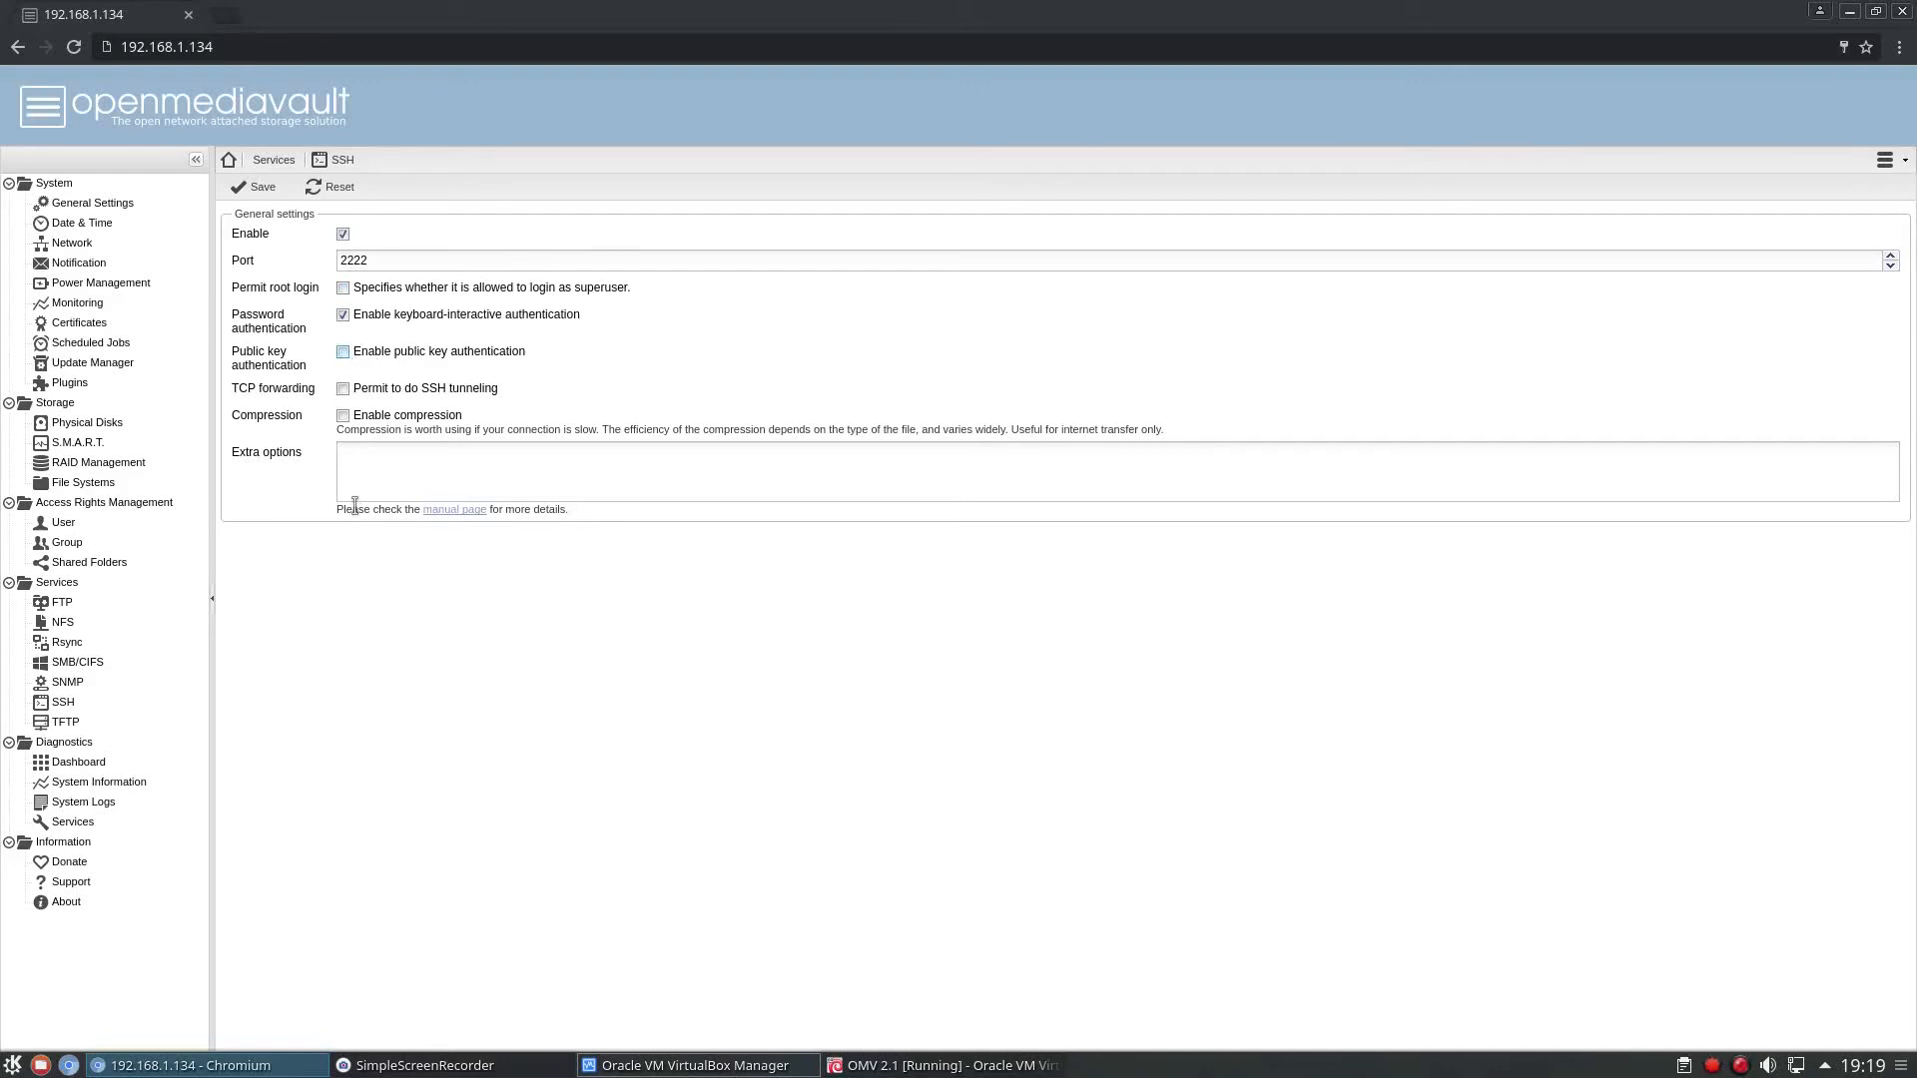
Save the SSH settings and apply the configuration changes.
{"action": "left_click", "coordinate": [251, 192]}
{"action": "left_click", "coordinate": [1816, 193]}
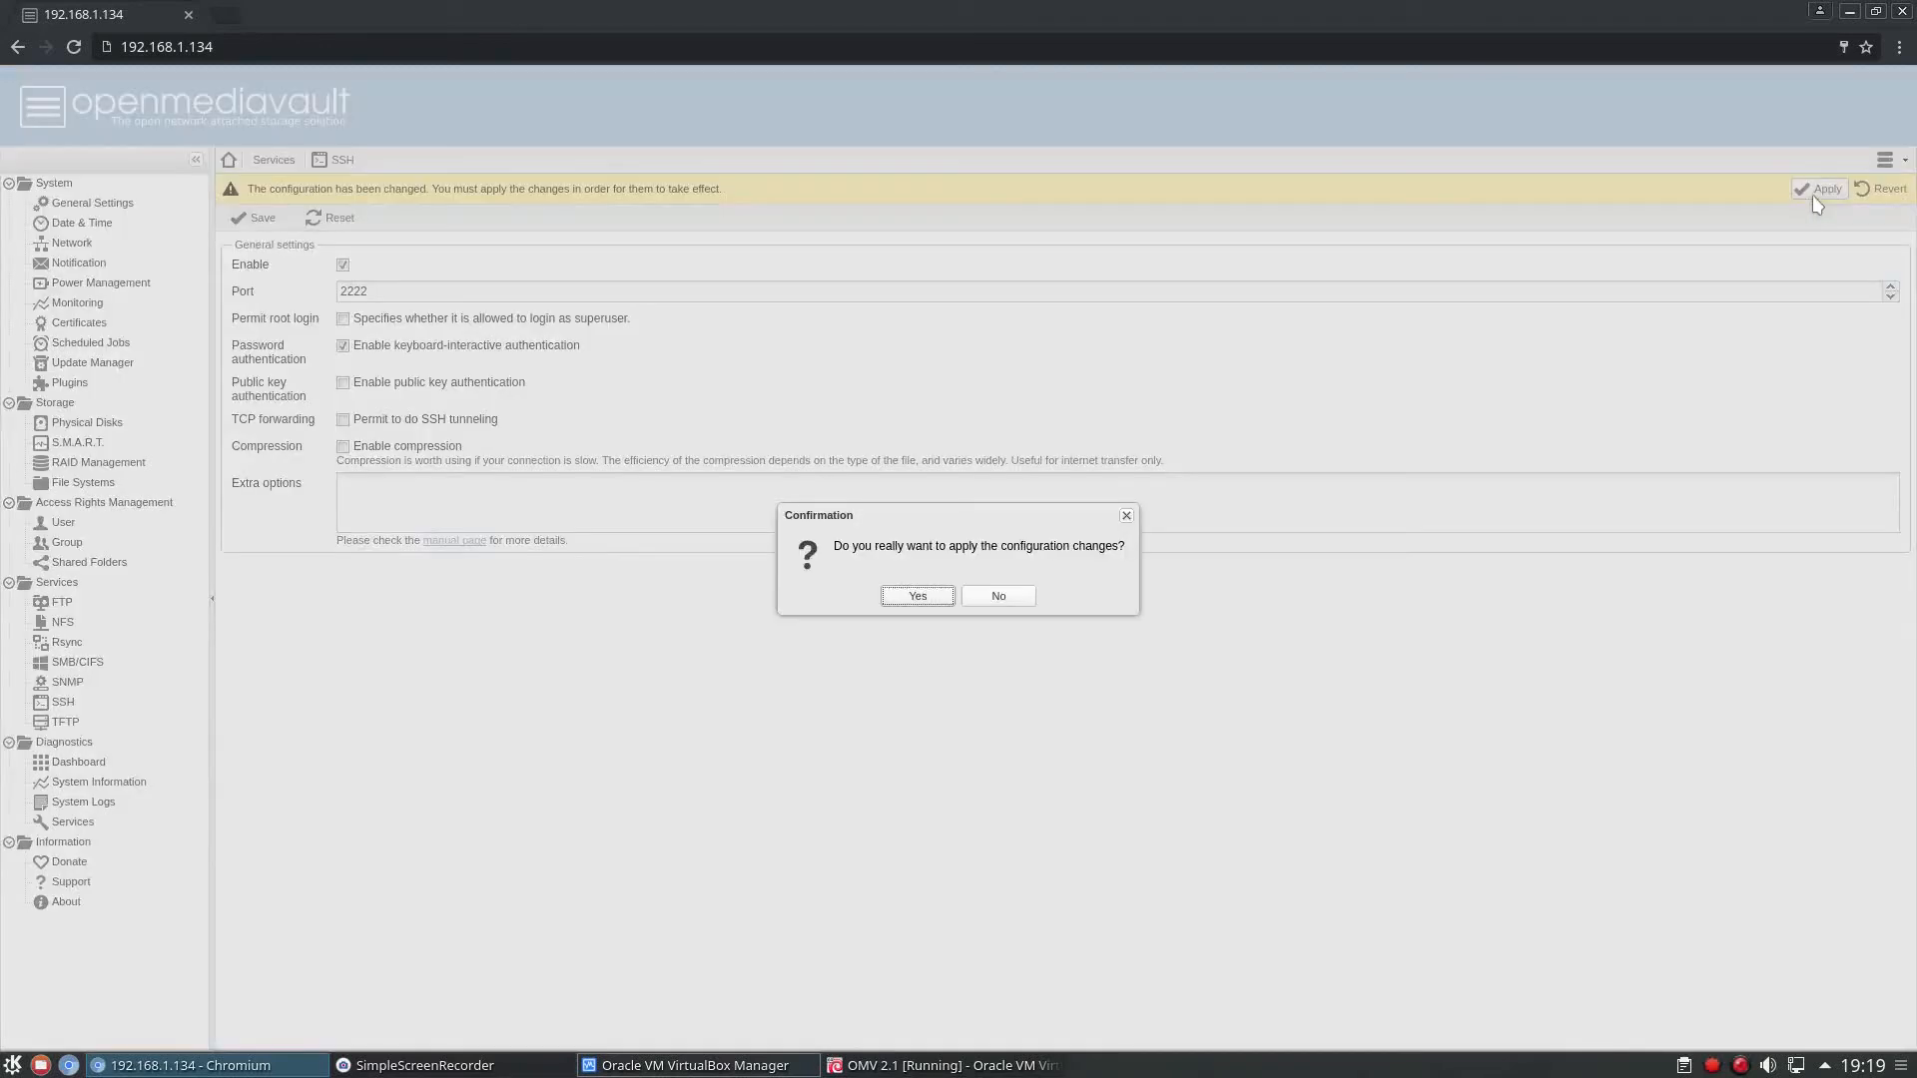
{"action": "left_click", "coordinate": [916, 597]}
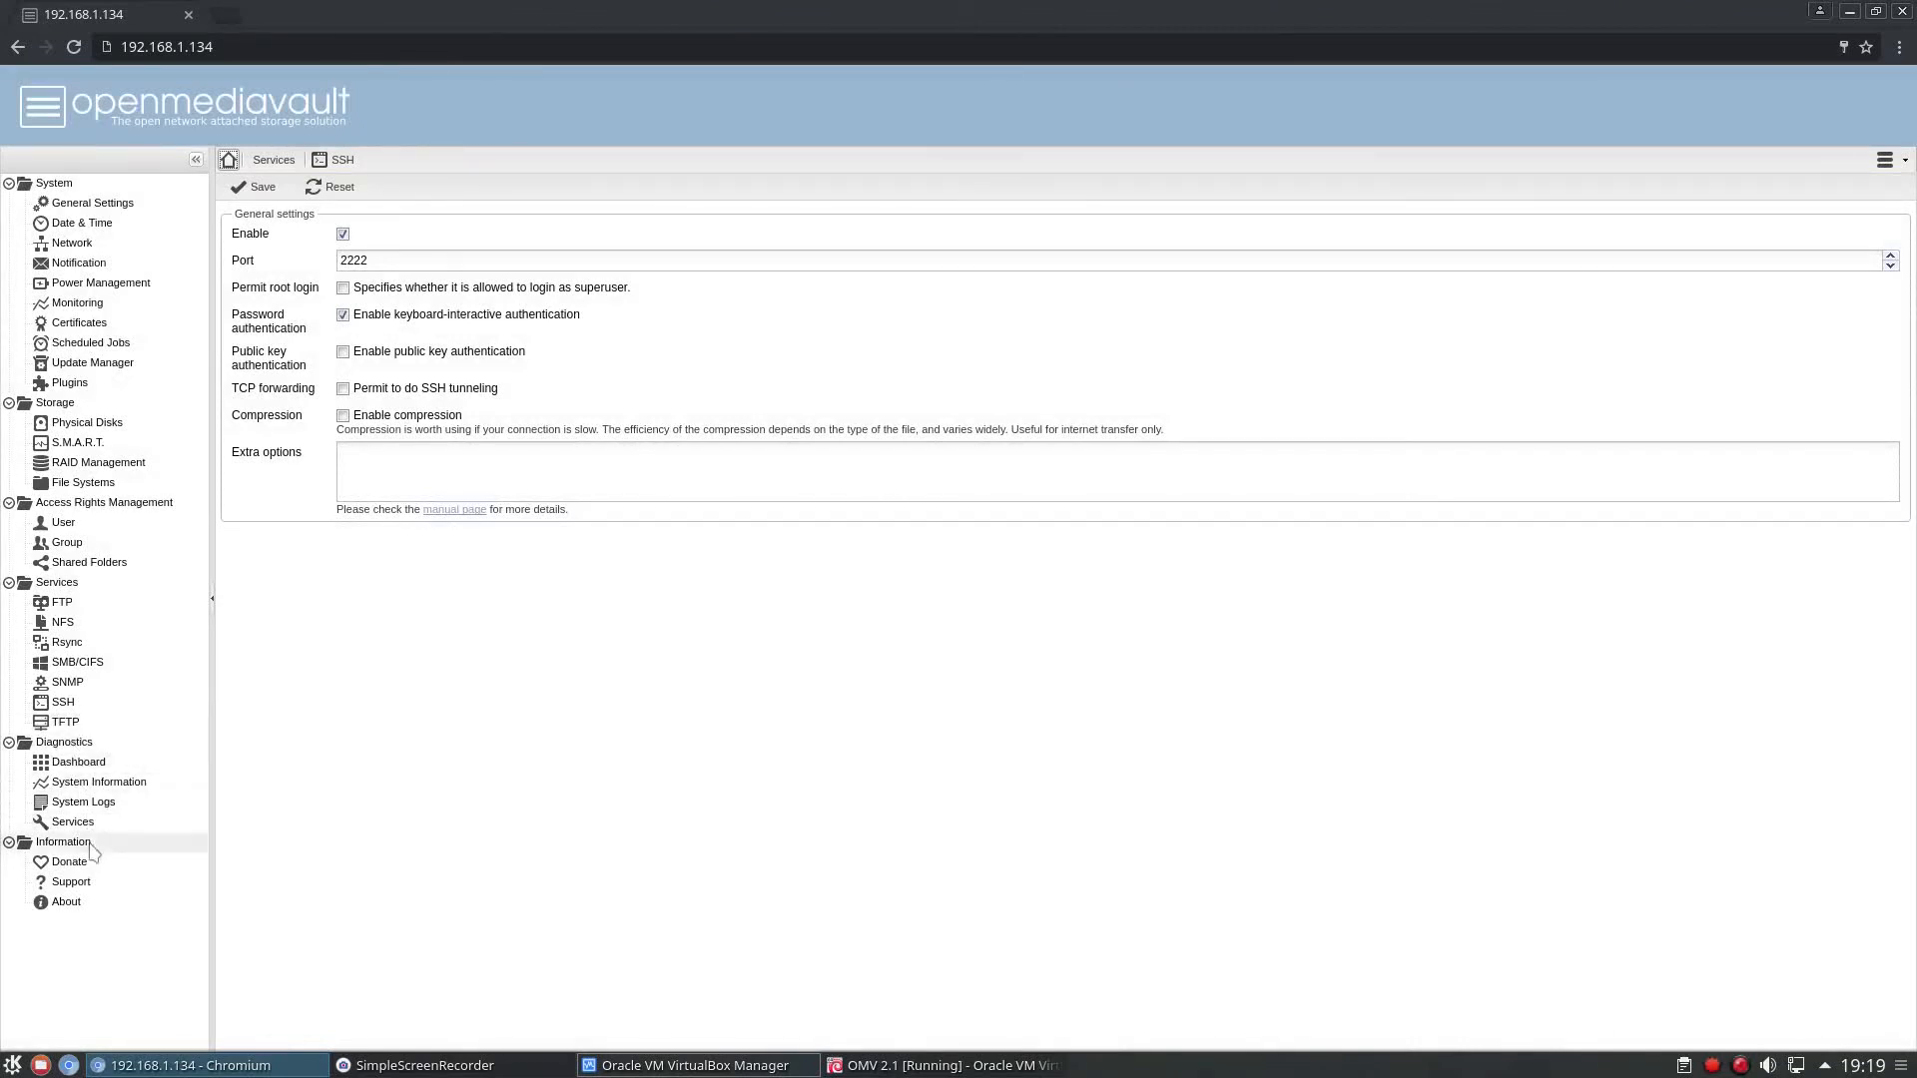
View the diagnostics dashboard, system information and system logs, including the list of selectable log types.
{"action": "left_click", "coordinate": [78, 762]}
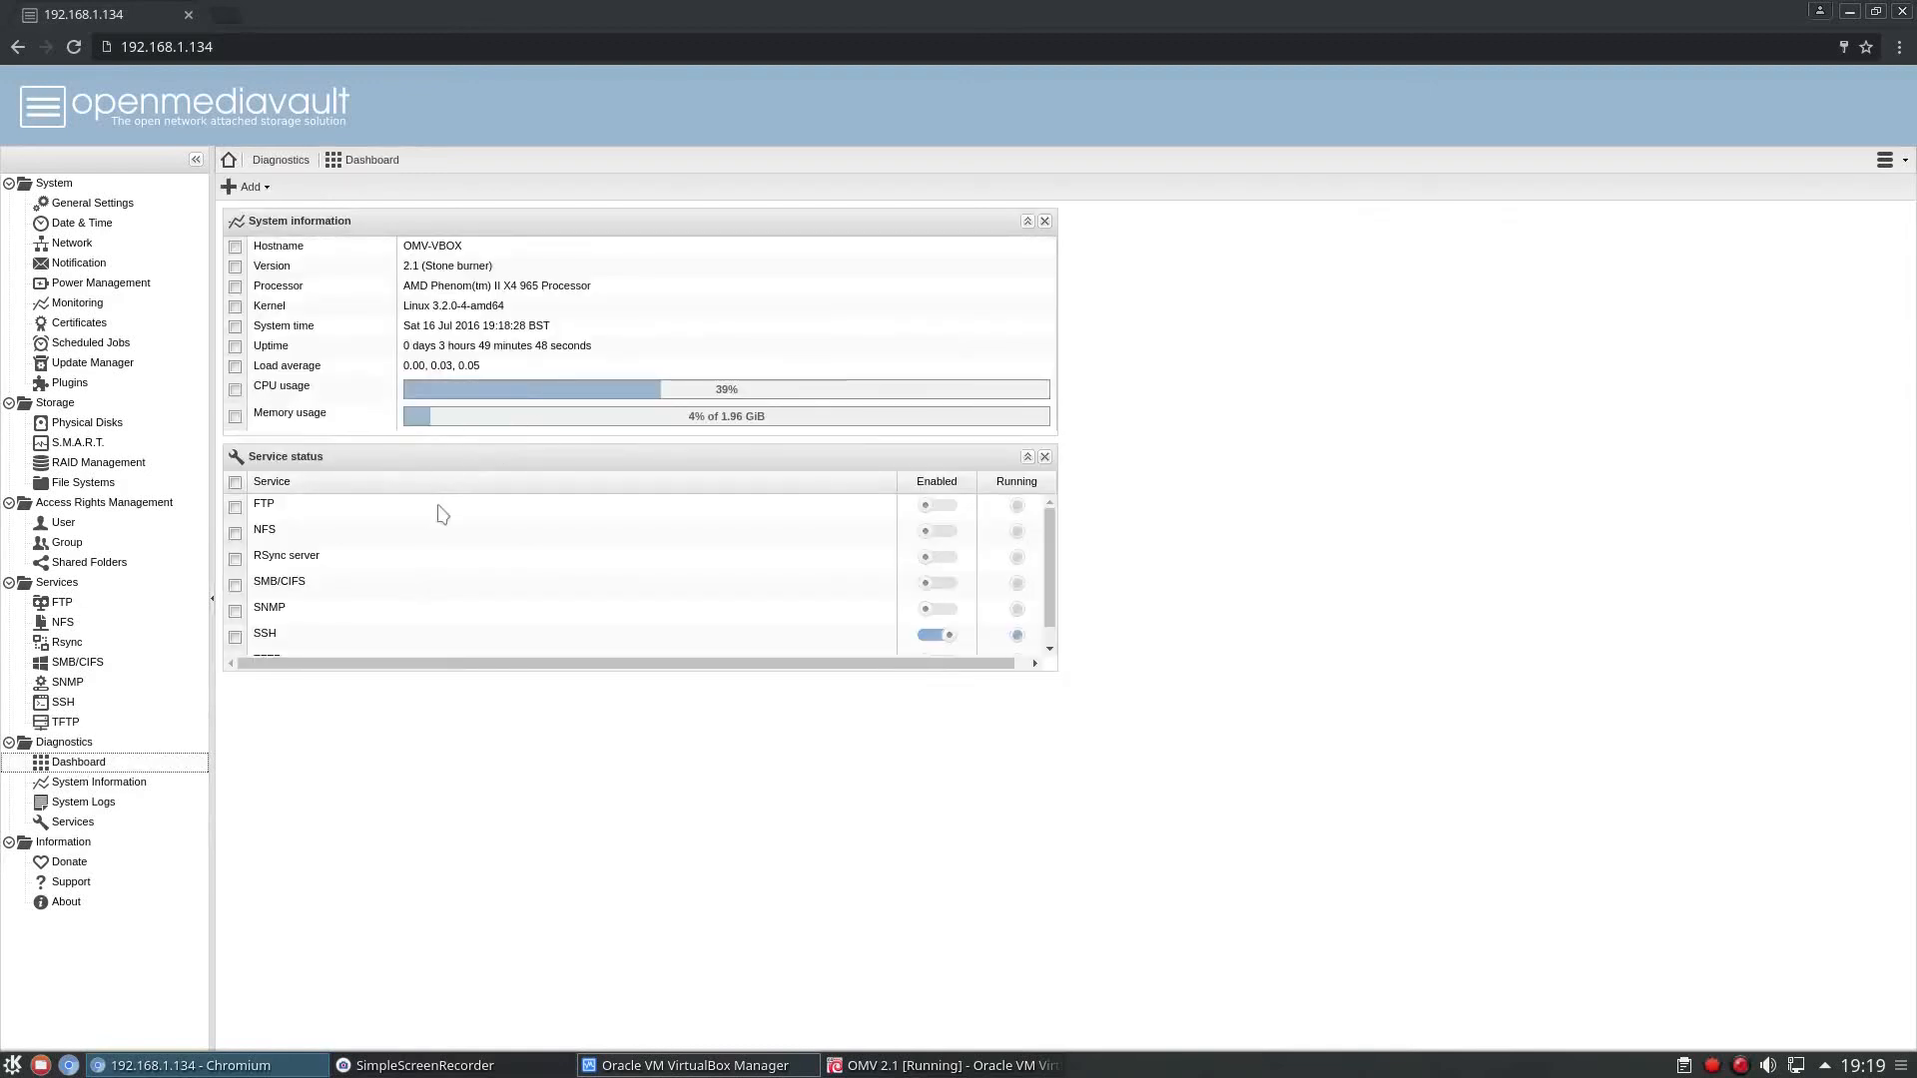
{"action": "left_click", "coordinate": [55, 783]}
{"action": "left_click", "coordinate": [72, 802]}
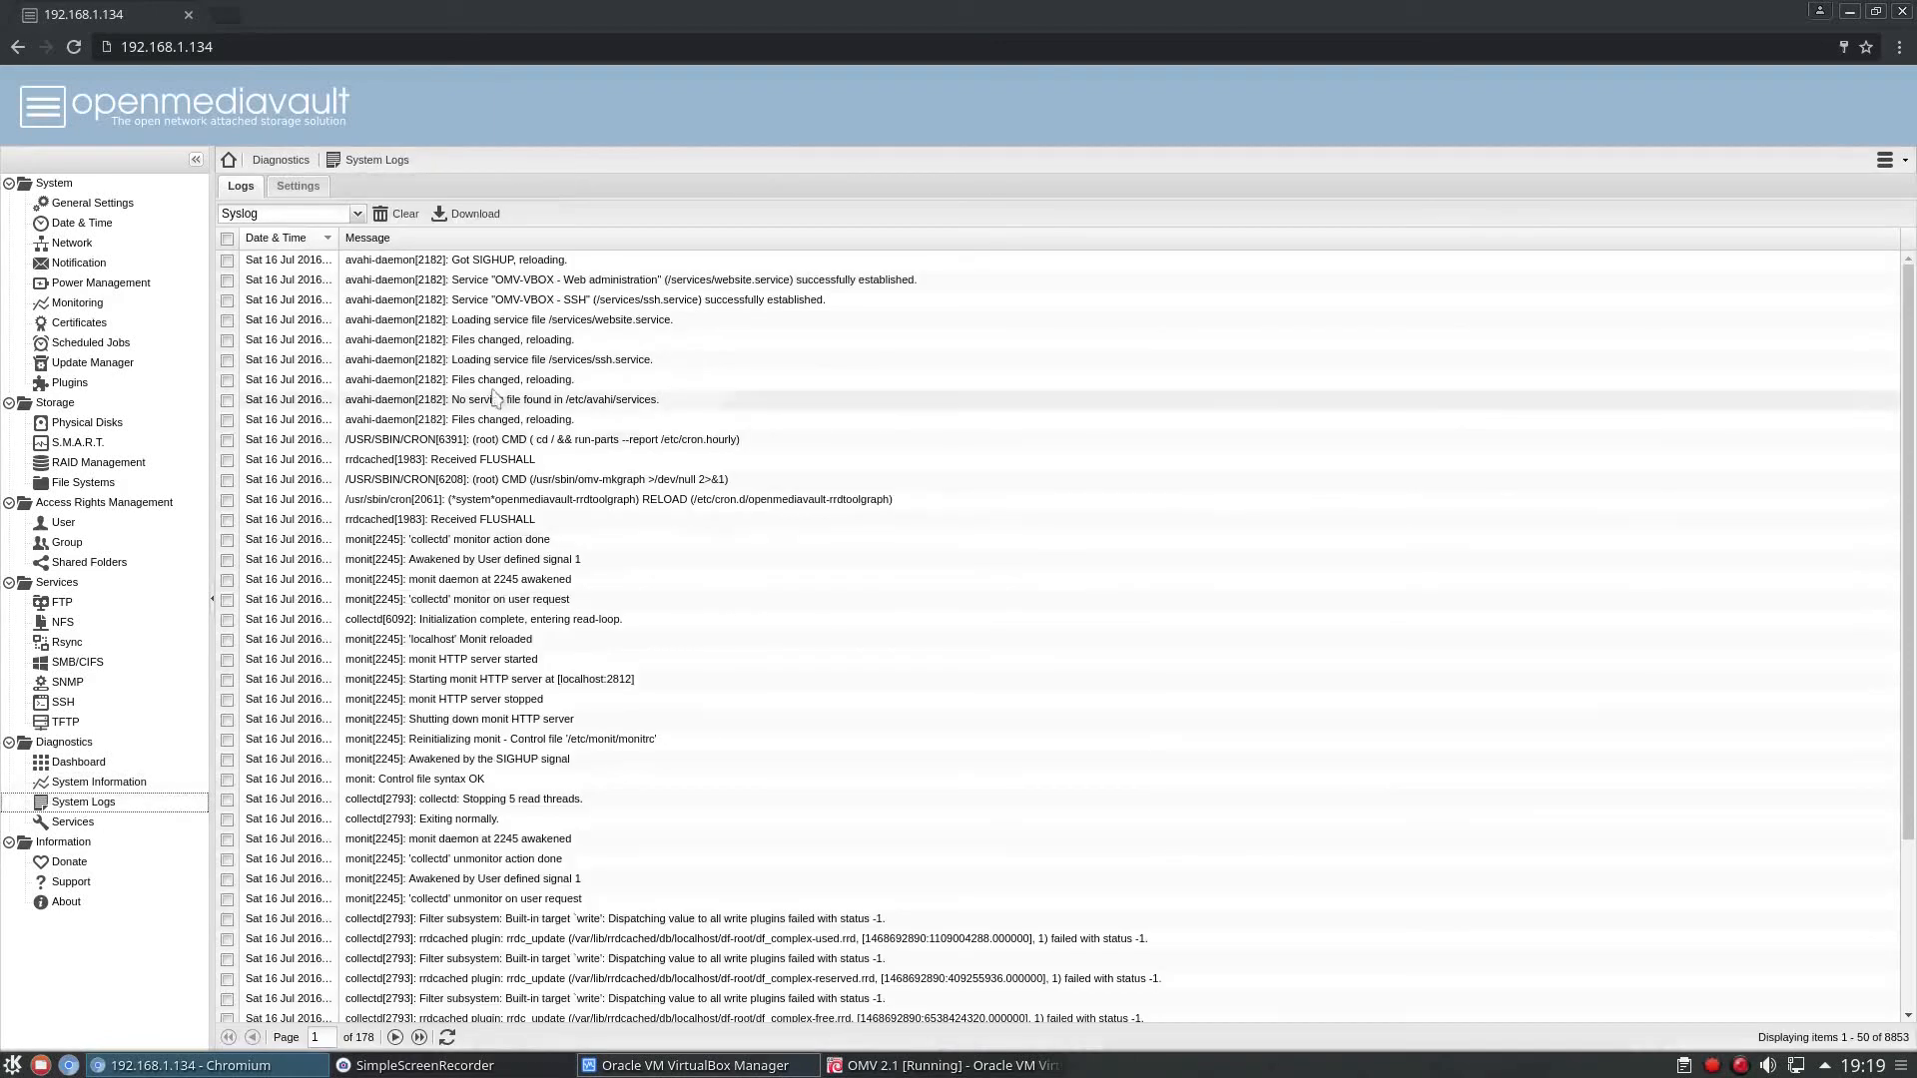
{"action": "scroll", "coordinate": [429, 594], "scroll_direction": "down", "scroll_amount": 3}
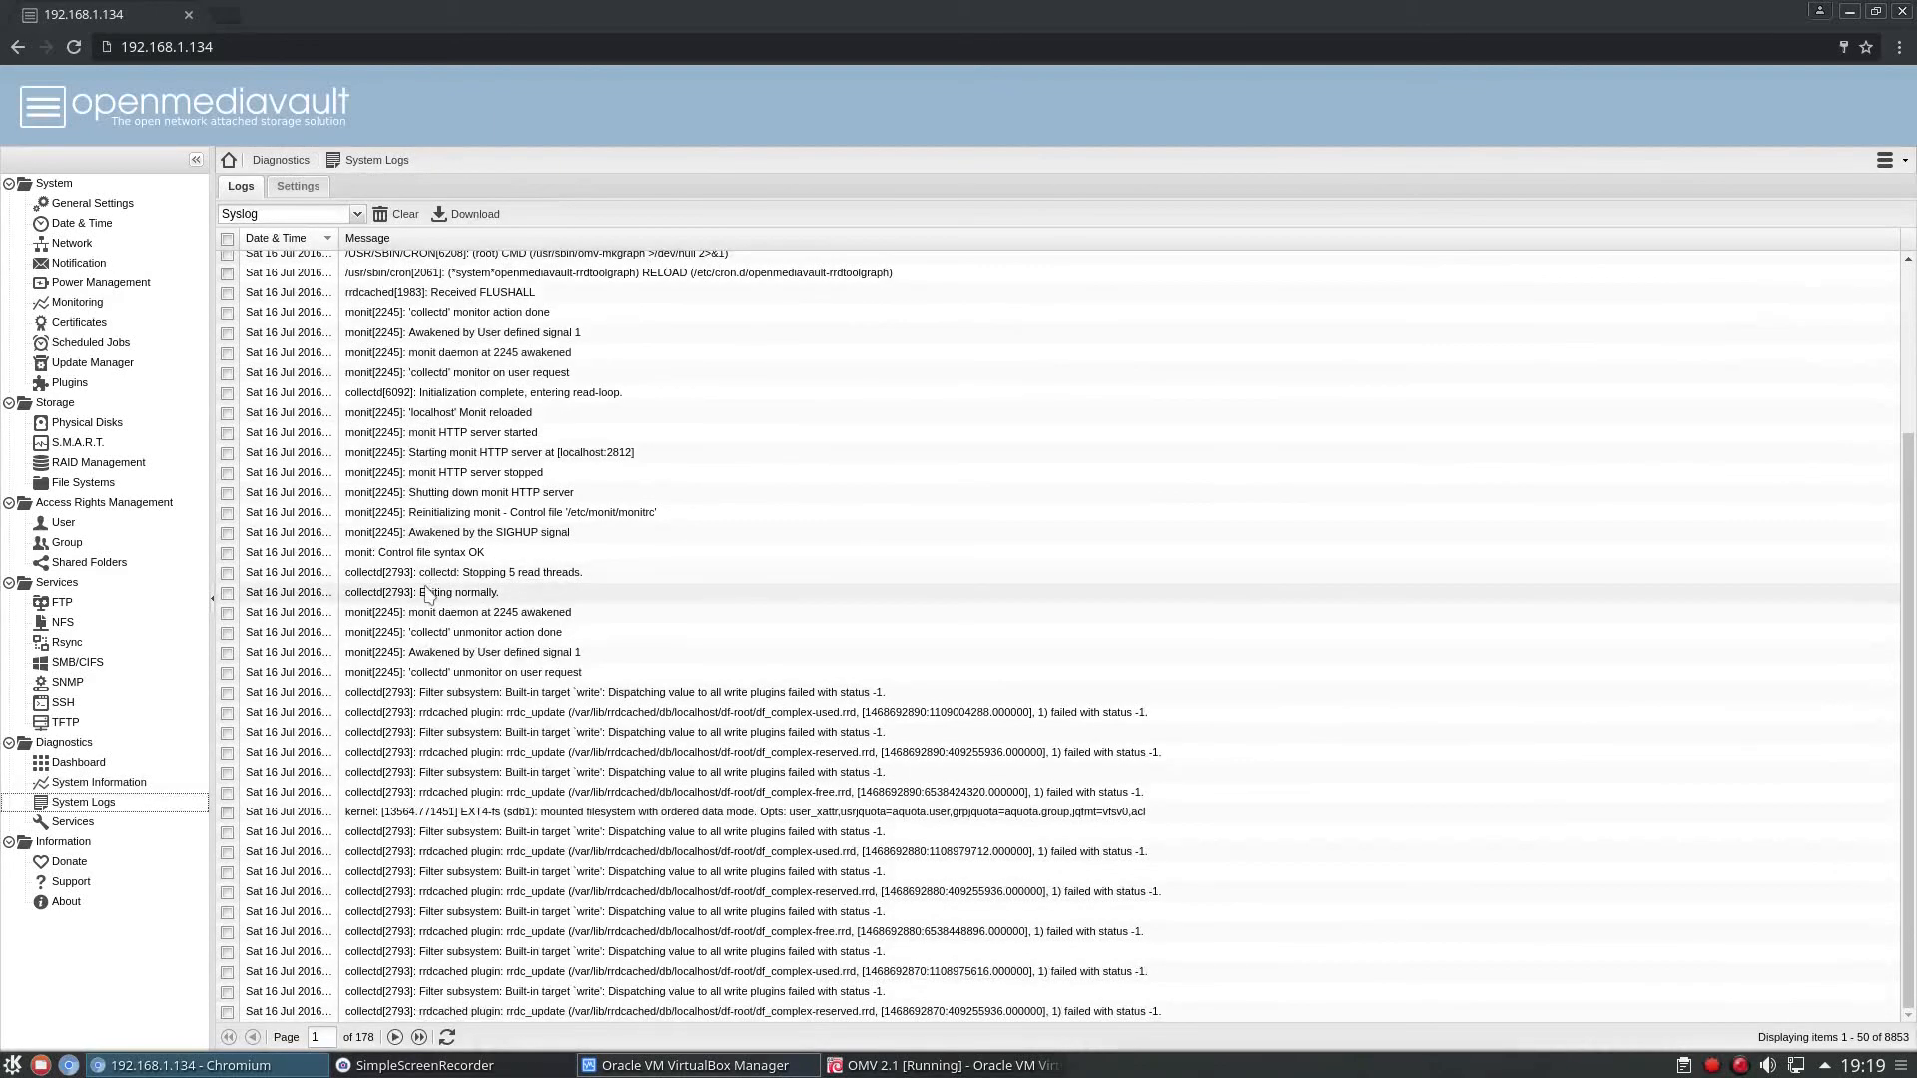
{"action": "scroll", "coordinate": [428, 594], "scroll_direction": "up", "scroll_amount": 3}
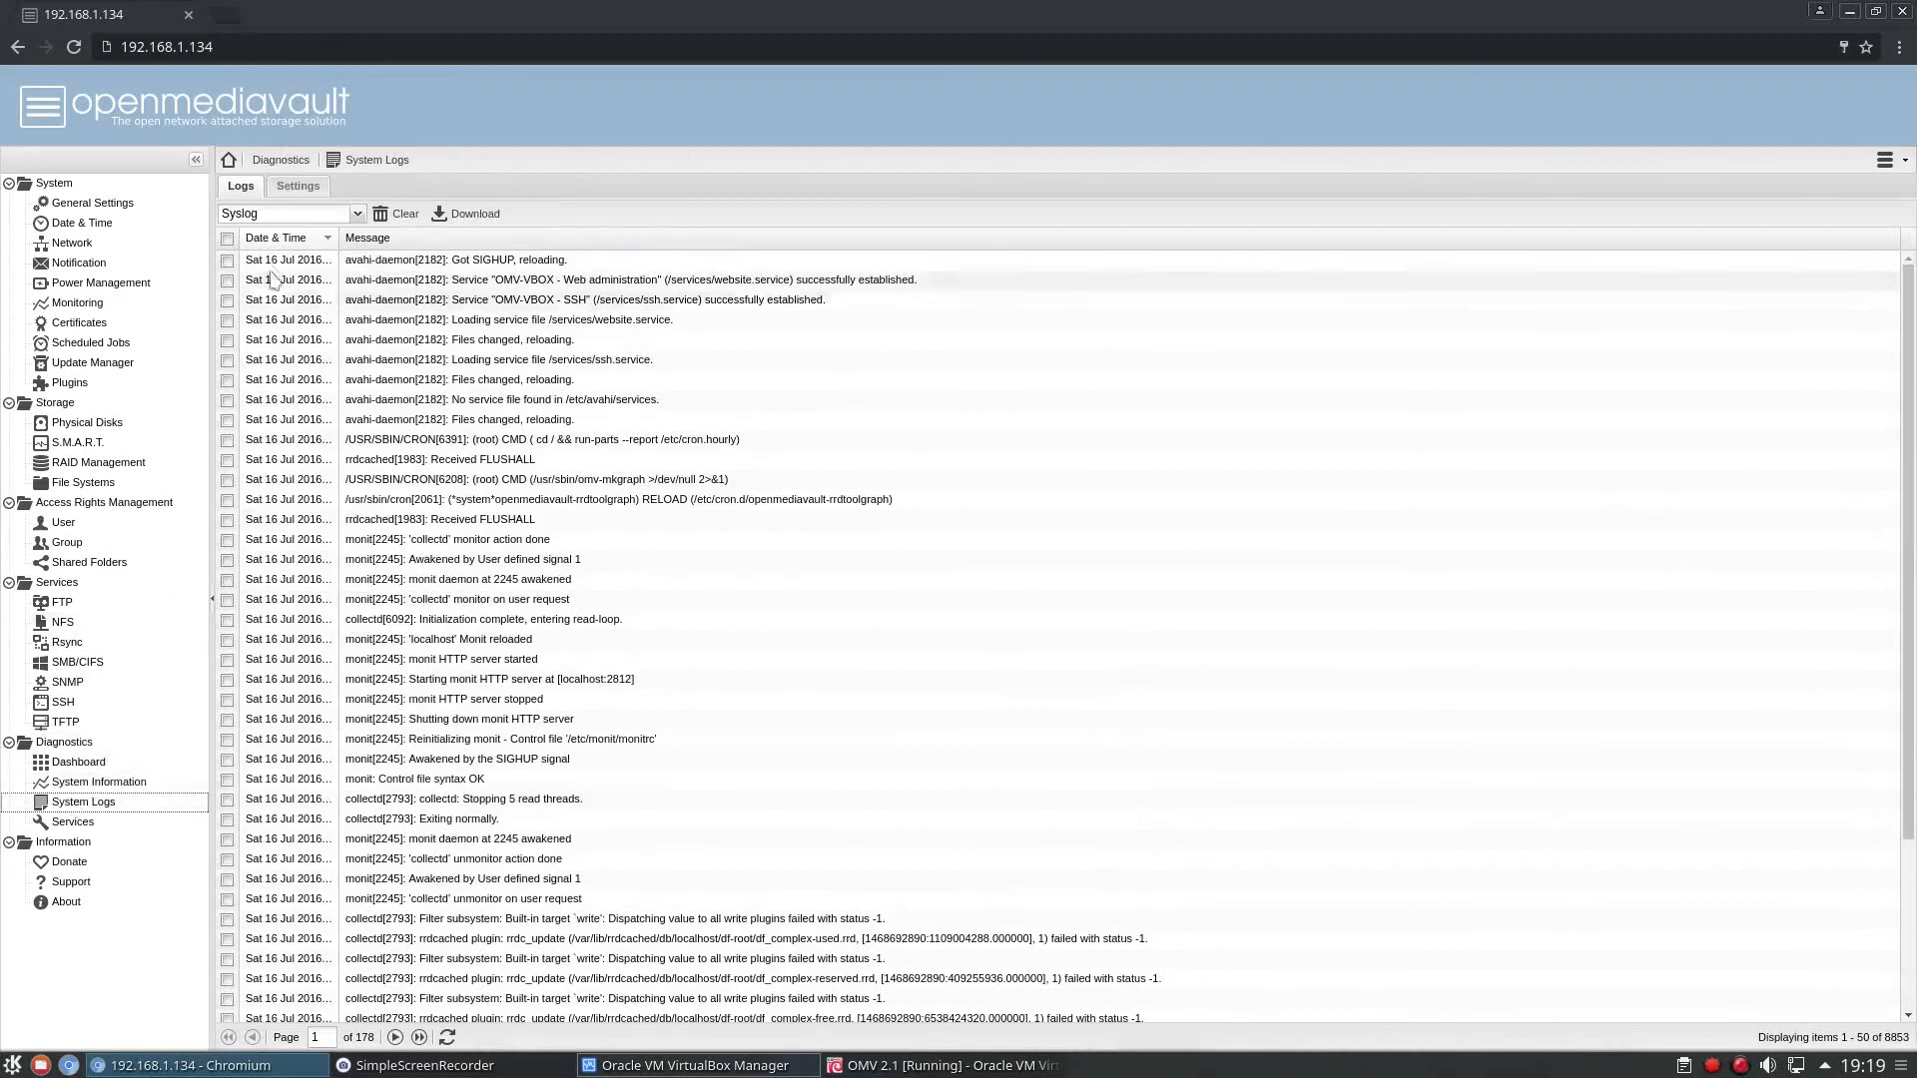
{"action": "left_click", "coordinate": [355, 214]}
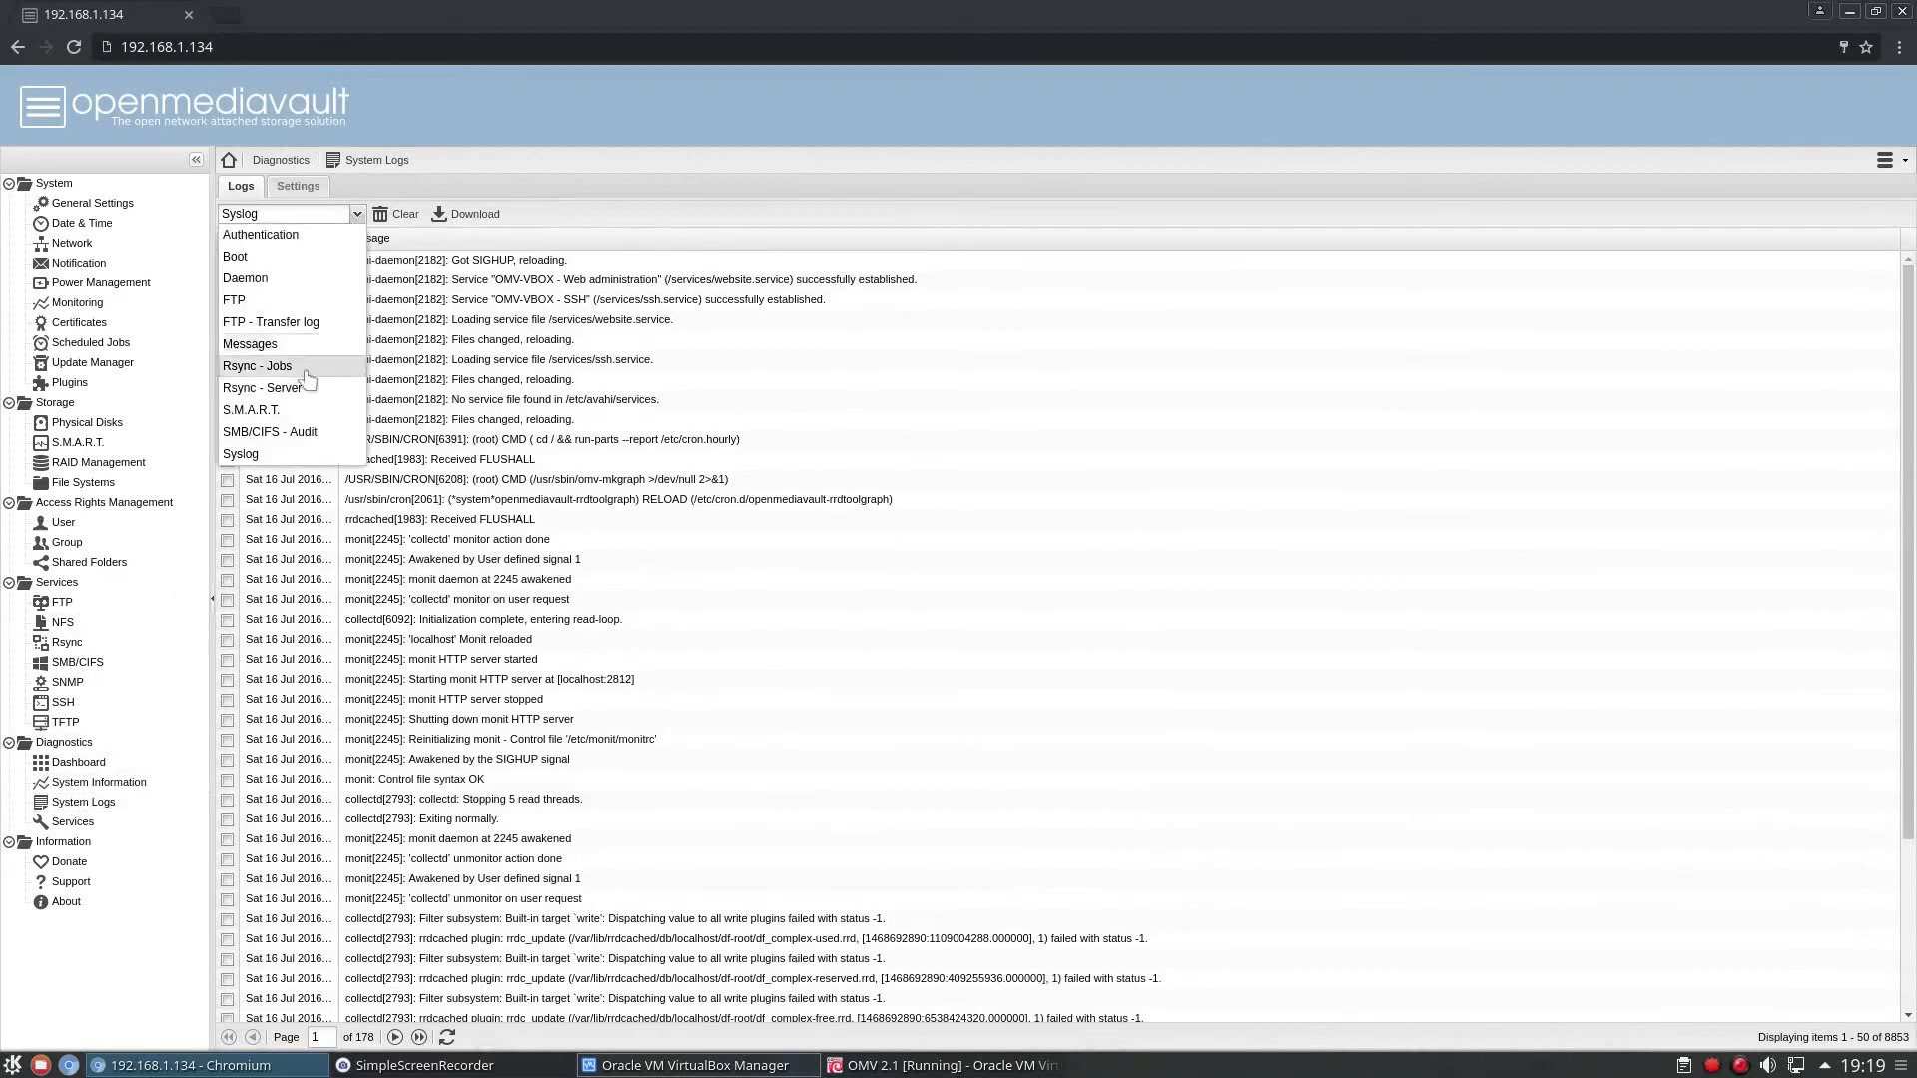
{"action": "left_click", "coordinate": [736, 701]}
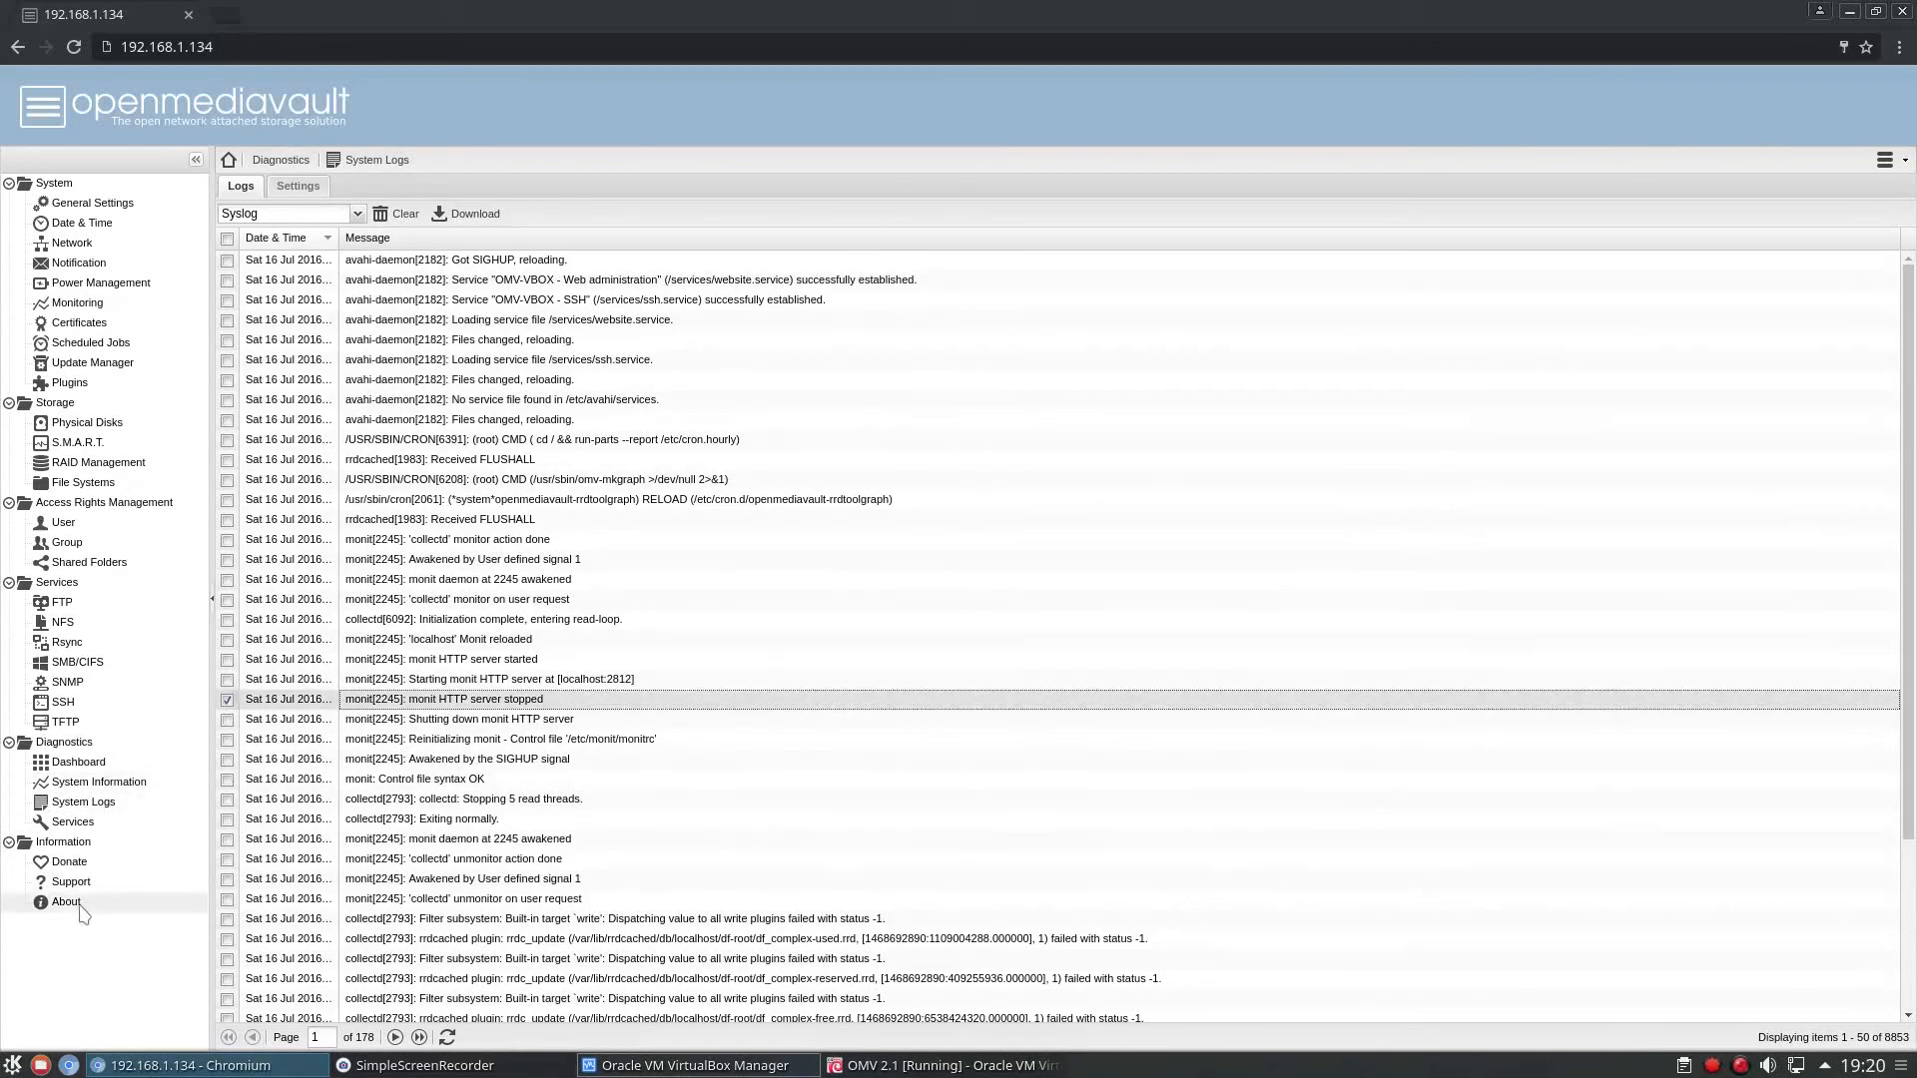
View the diagnostics overview of enabled and running services, and the donate and support information pages.
{"action": "left_click", "coordinate": [76, 825]}
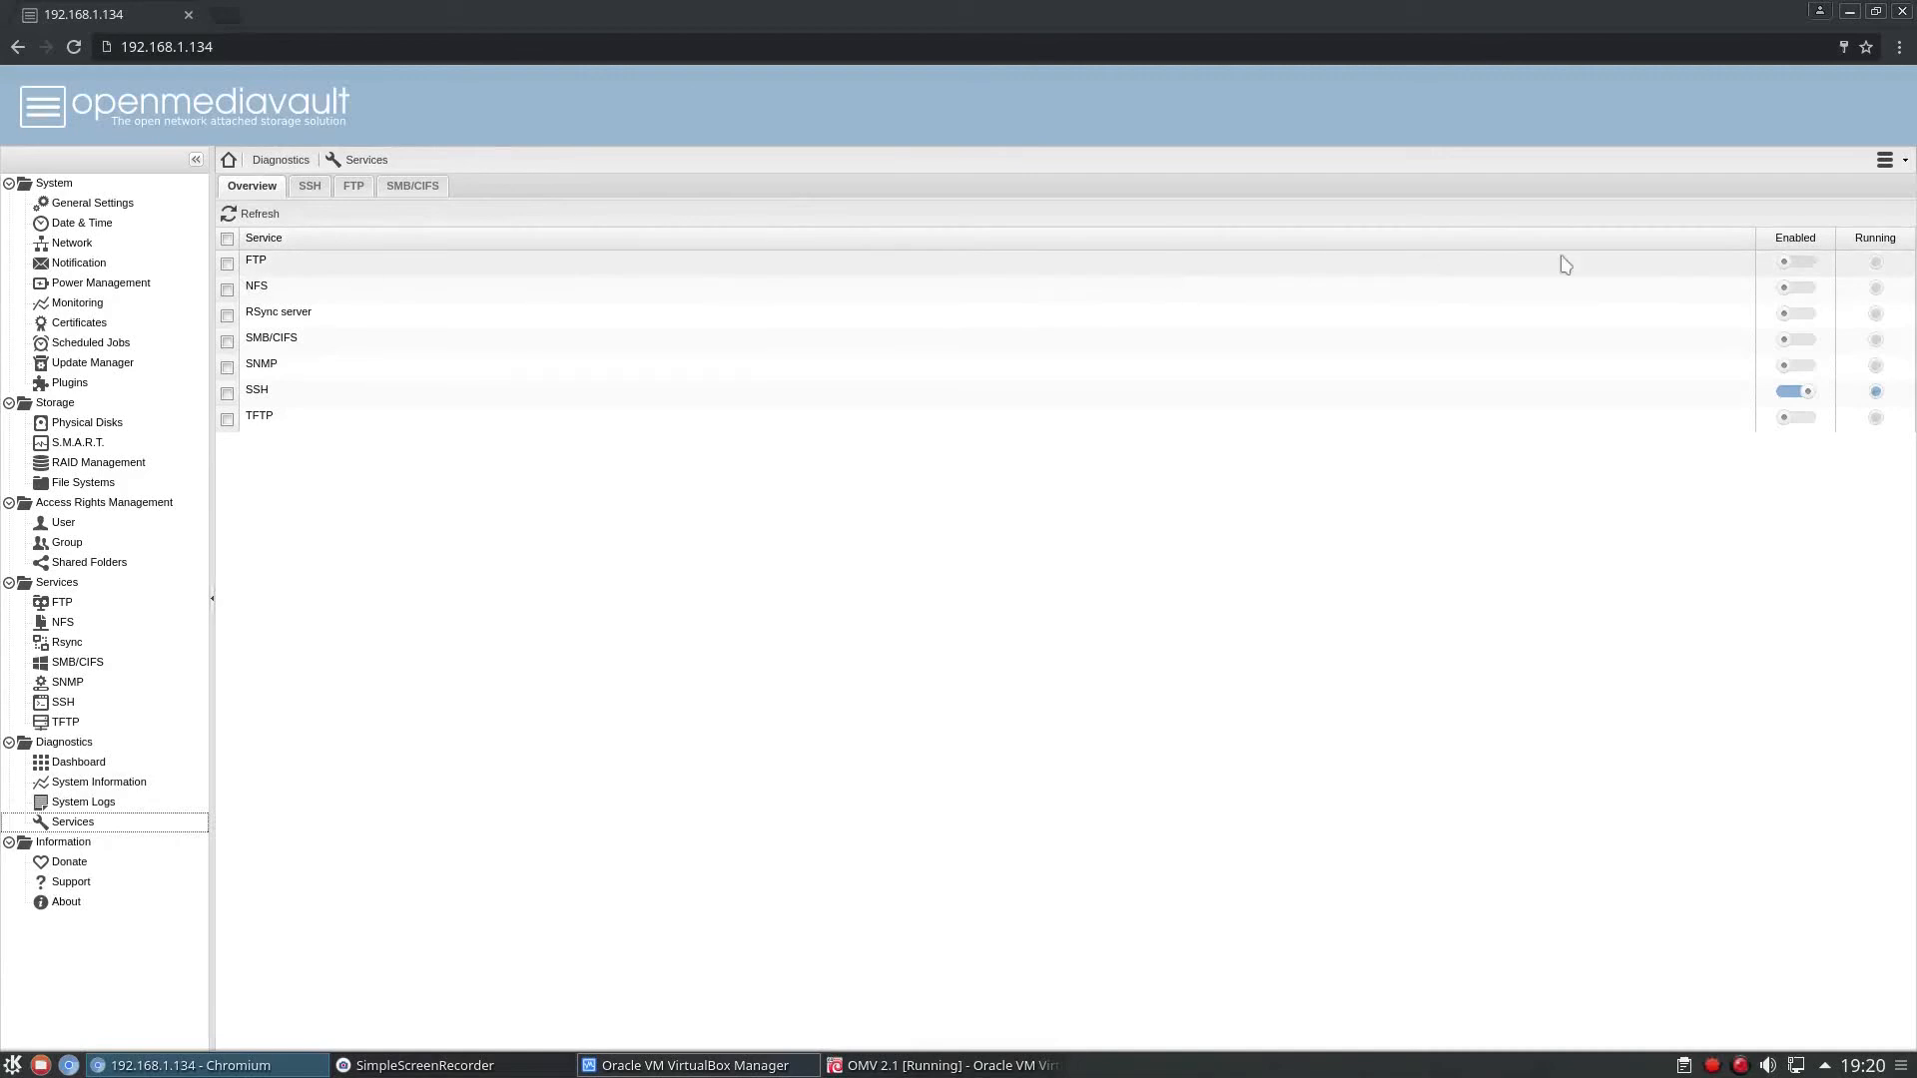
{"action": "left_click", "coordinate": [1797, 272]}
{"action": "key", "text": "Down"}
{"action": "key", "text": "Down"}
{"action": "key", "text": "Down"}
{"action": "key", "text": "Down"}
{"action": "key", "text": "Down"}
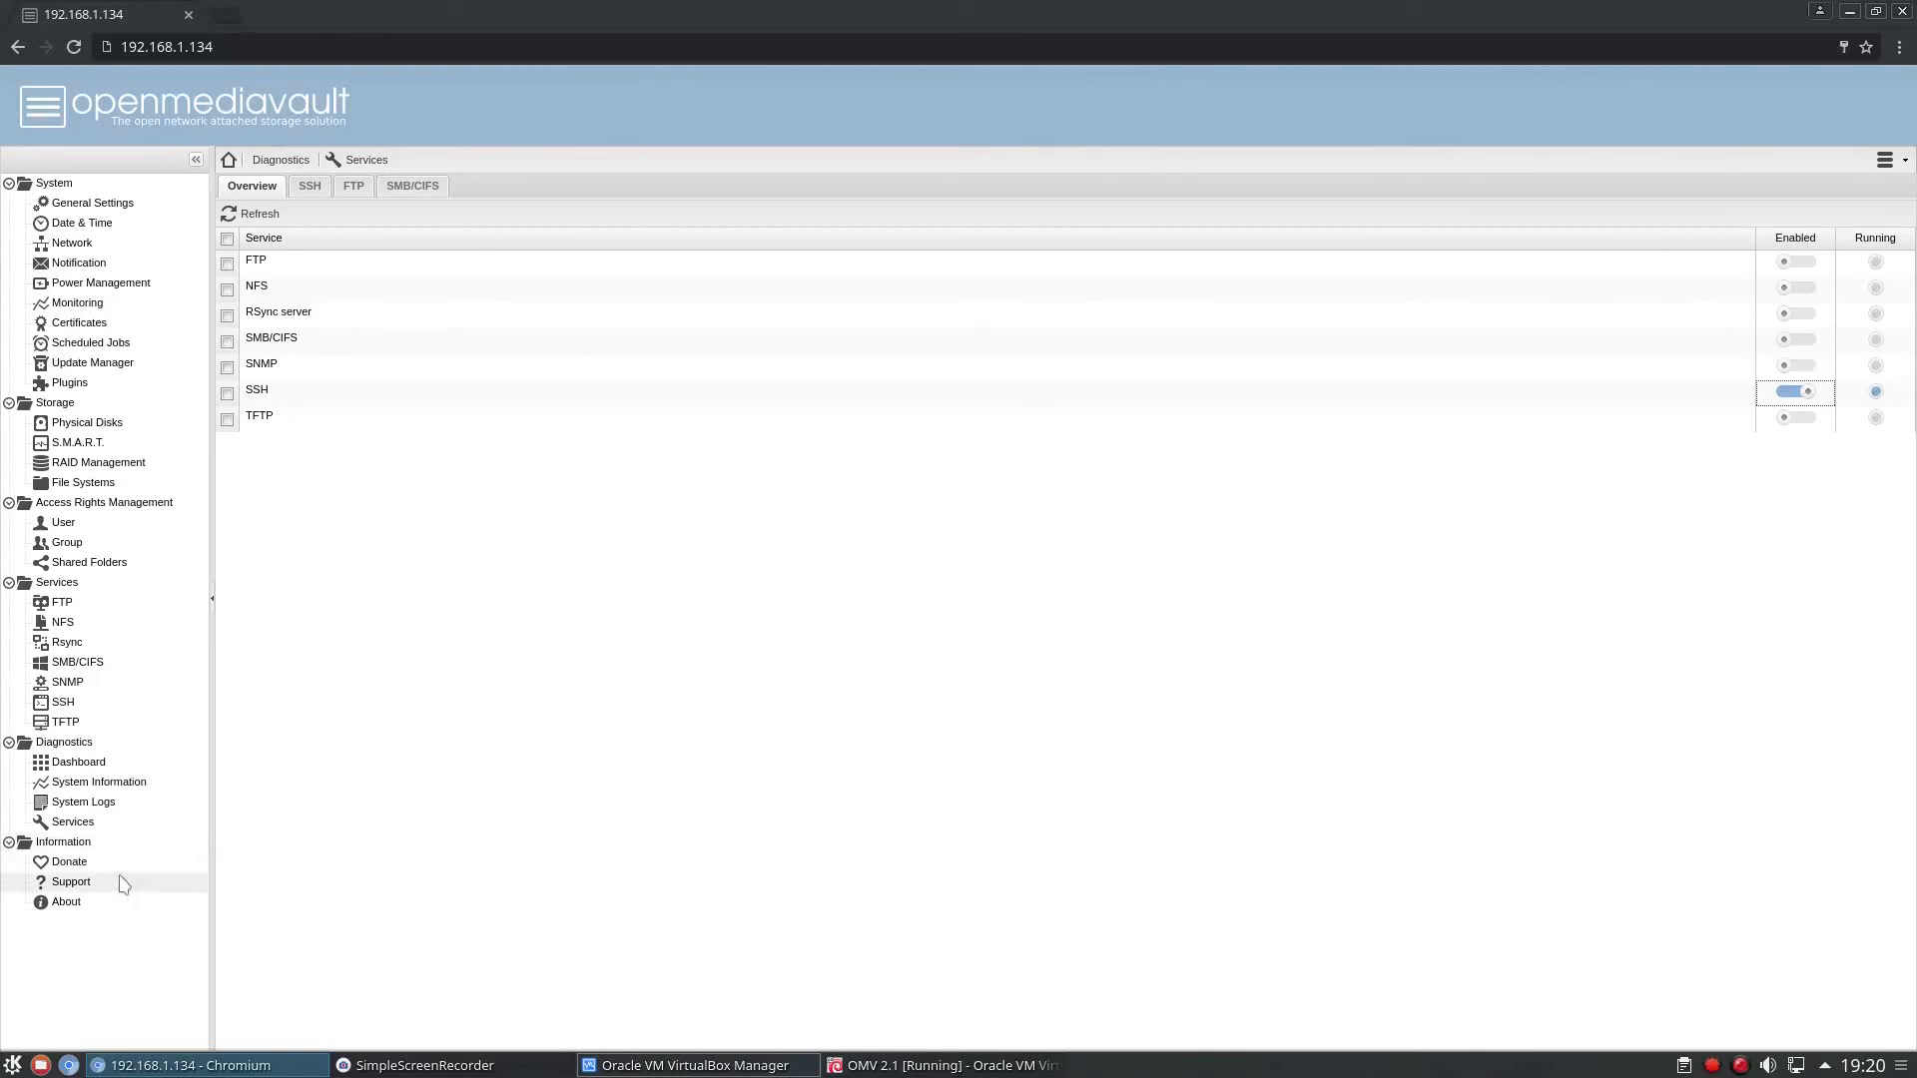
{"action": "left_click", "coordinate": [76, 865]}
{"action": "left_click", "coordinate": [97, 884]}
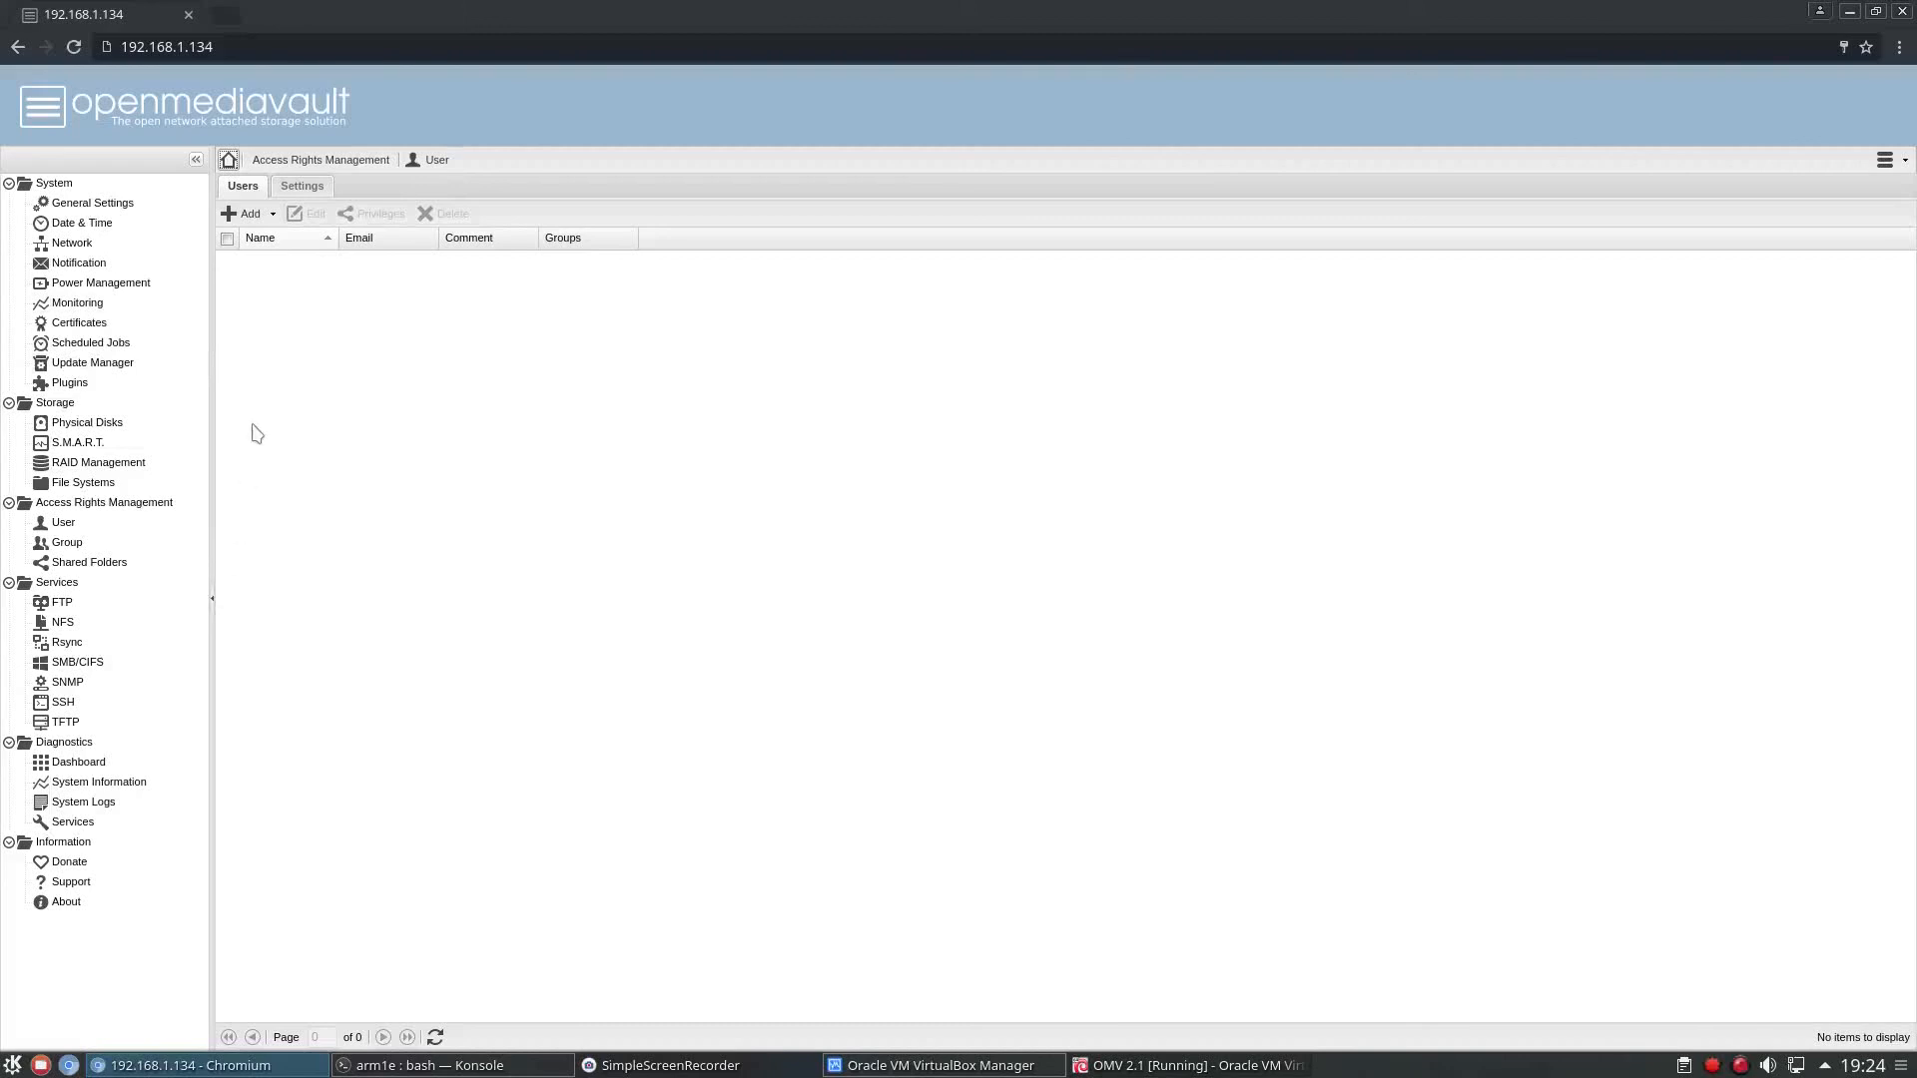
Start adding a user account with its user name, password and confirmation, and set the shell to /bin/bash.
{"action": "left_click", "coordinate": [89, 707]}
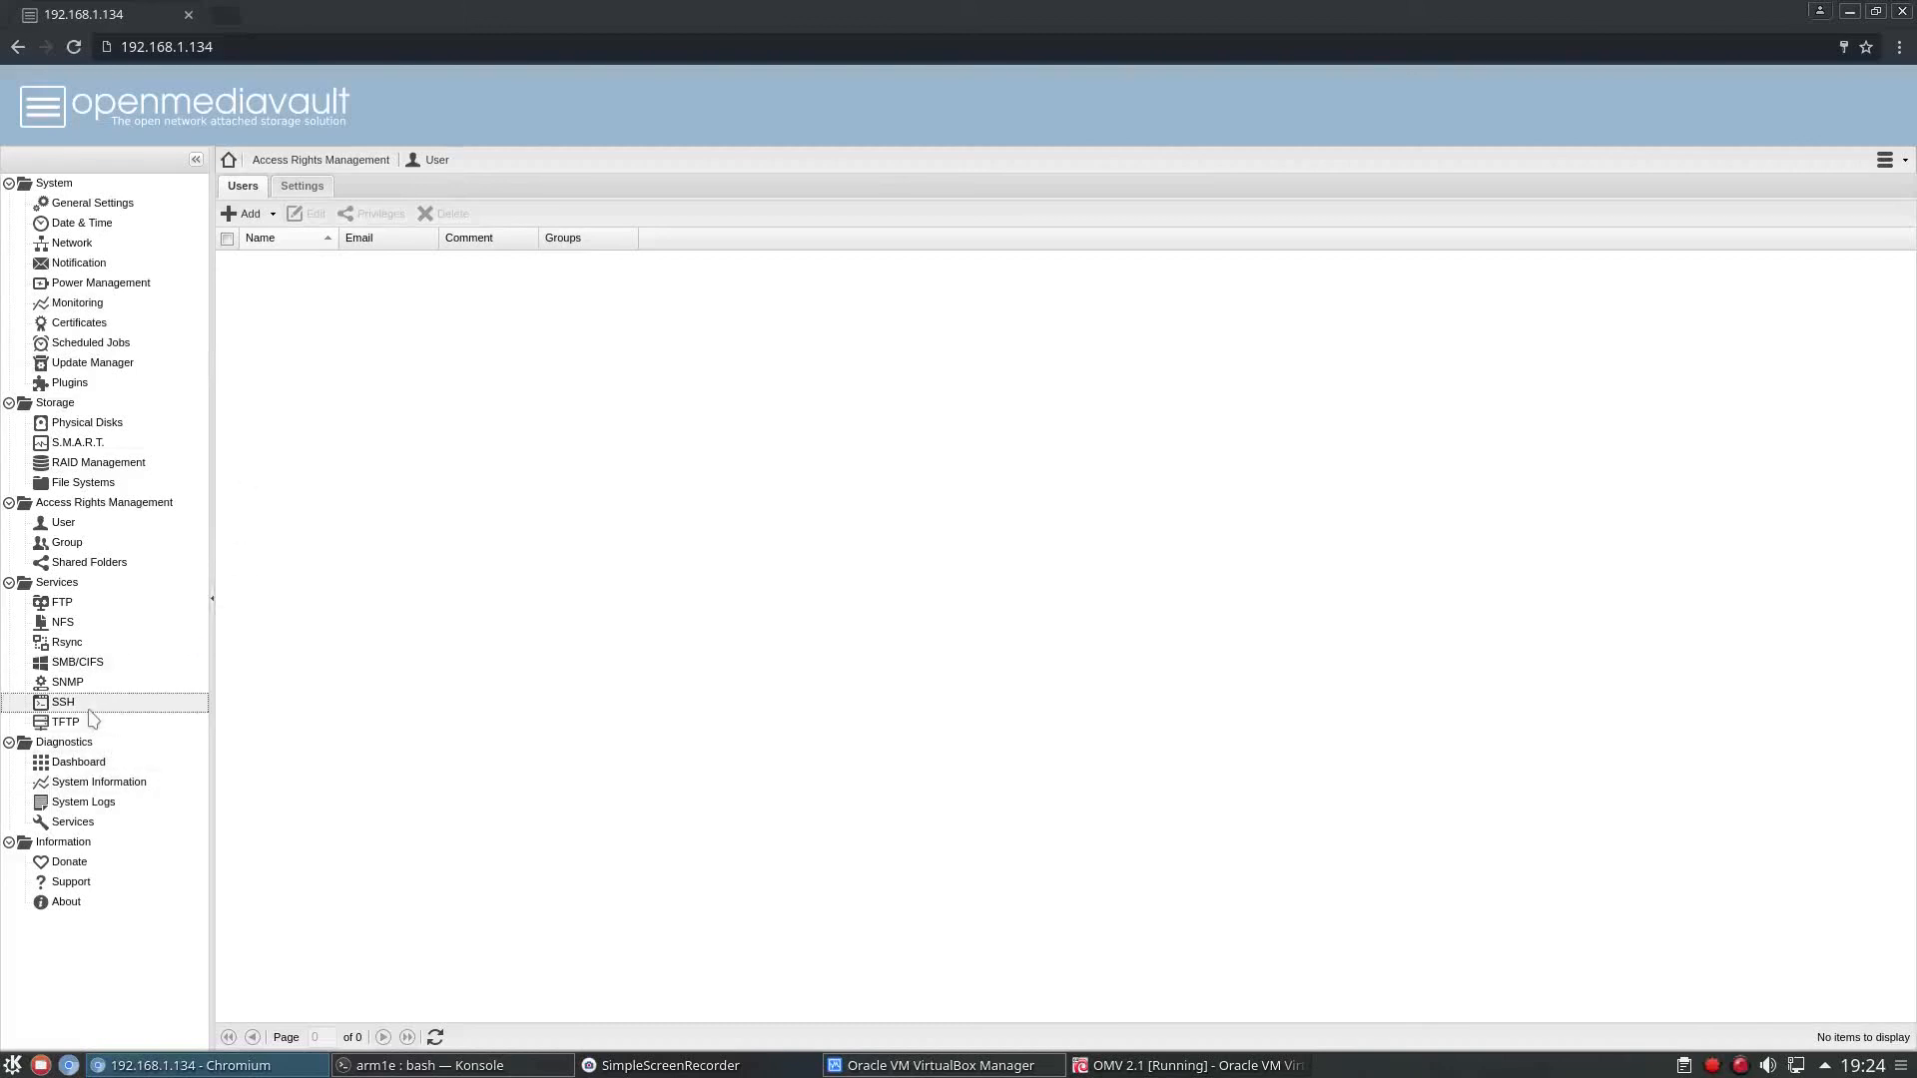
{"action": "left_click", "coordinate": [66, 529]}
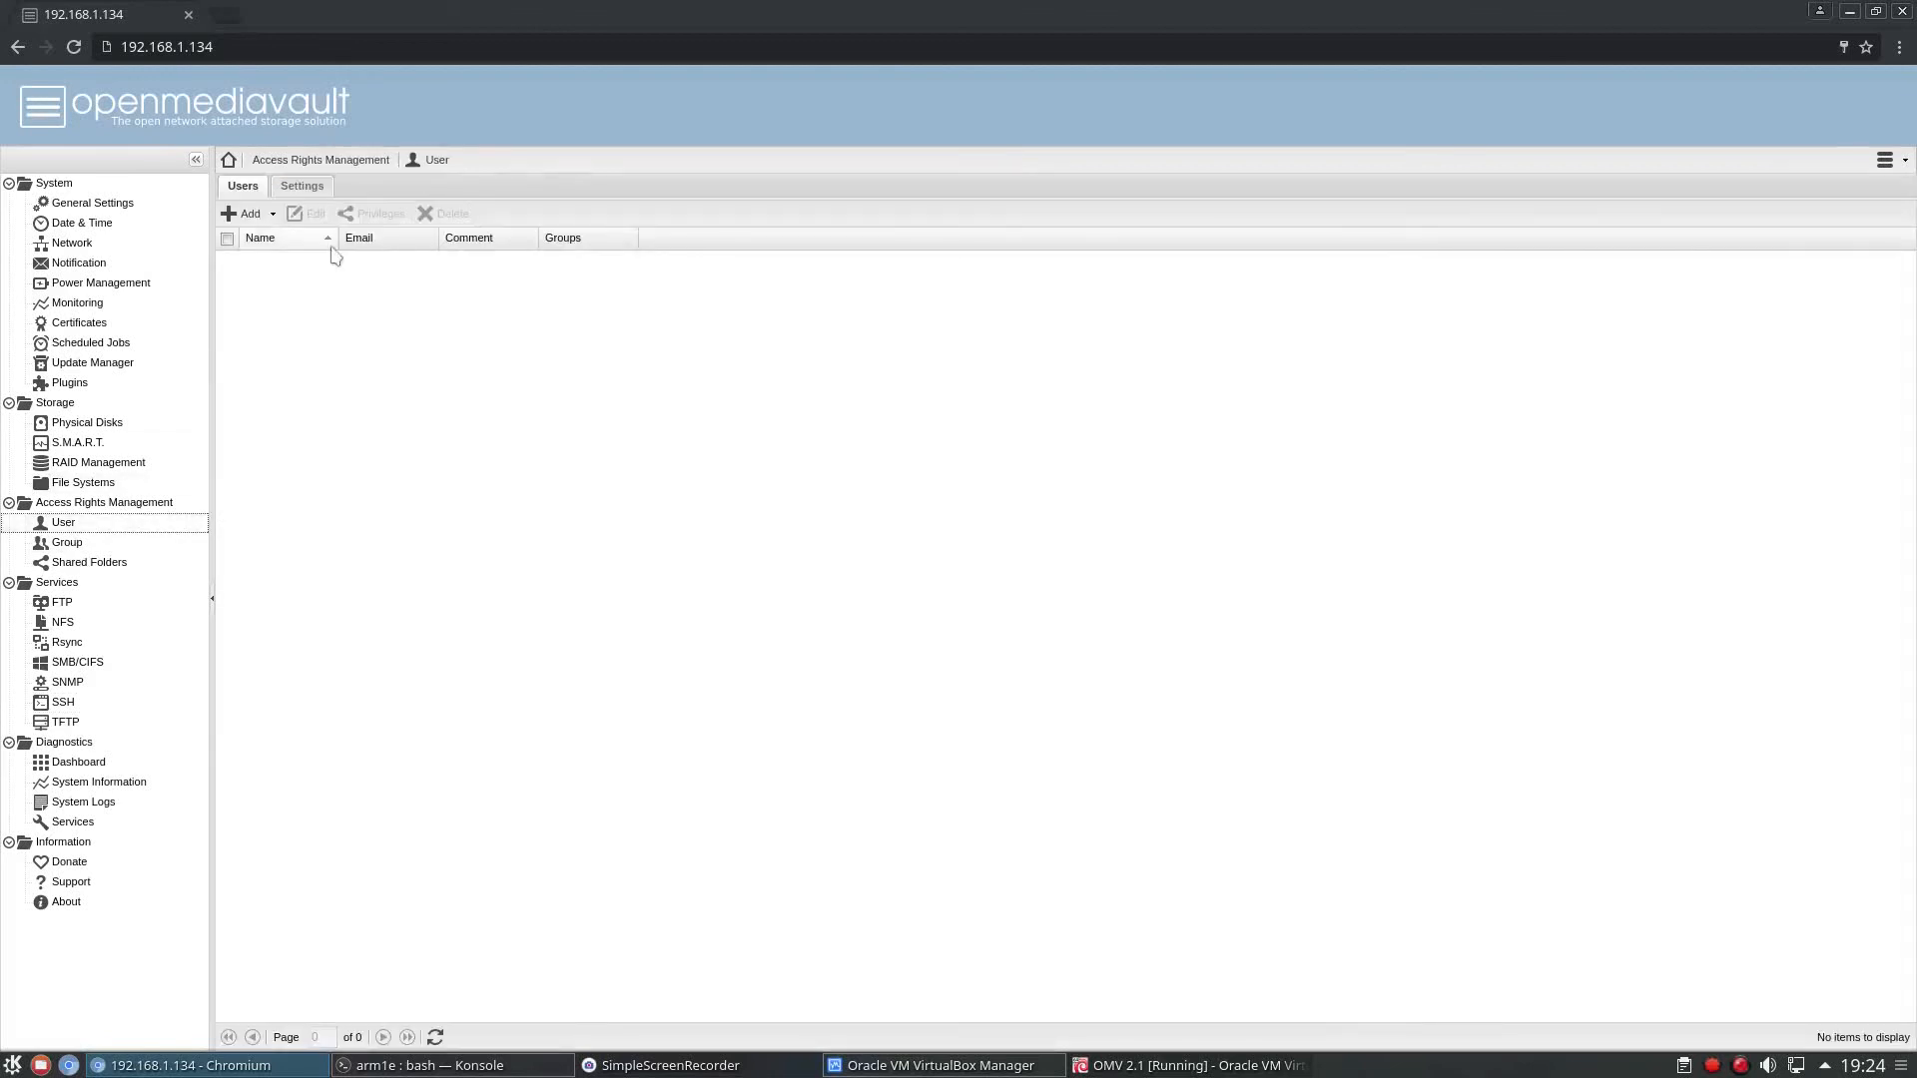
{"action": "left_click", "coordinate": [249, 216]}
{"action": "left_click", "coordinate": [256, 240]}
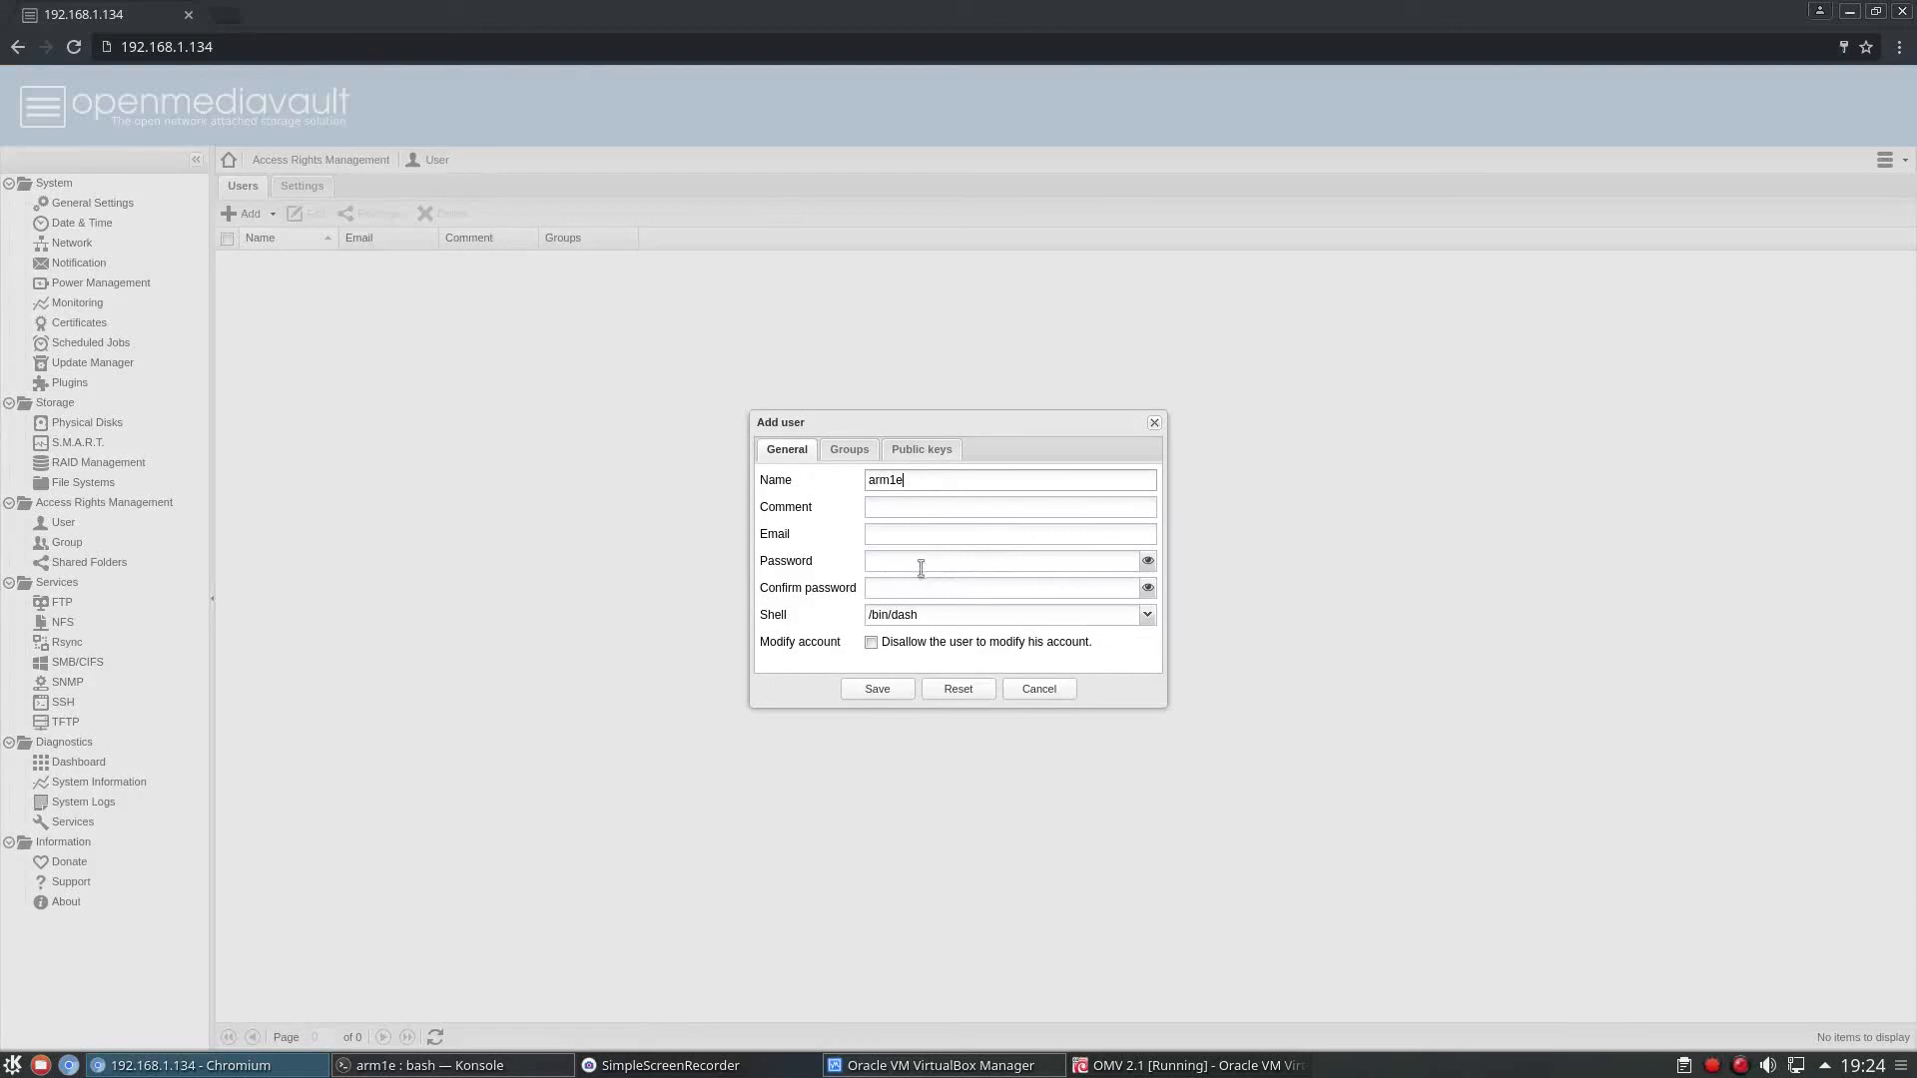
{"action": "type", "text": "12"}
{"action": "left_click", "coordinate": [1083, 616]}
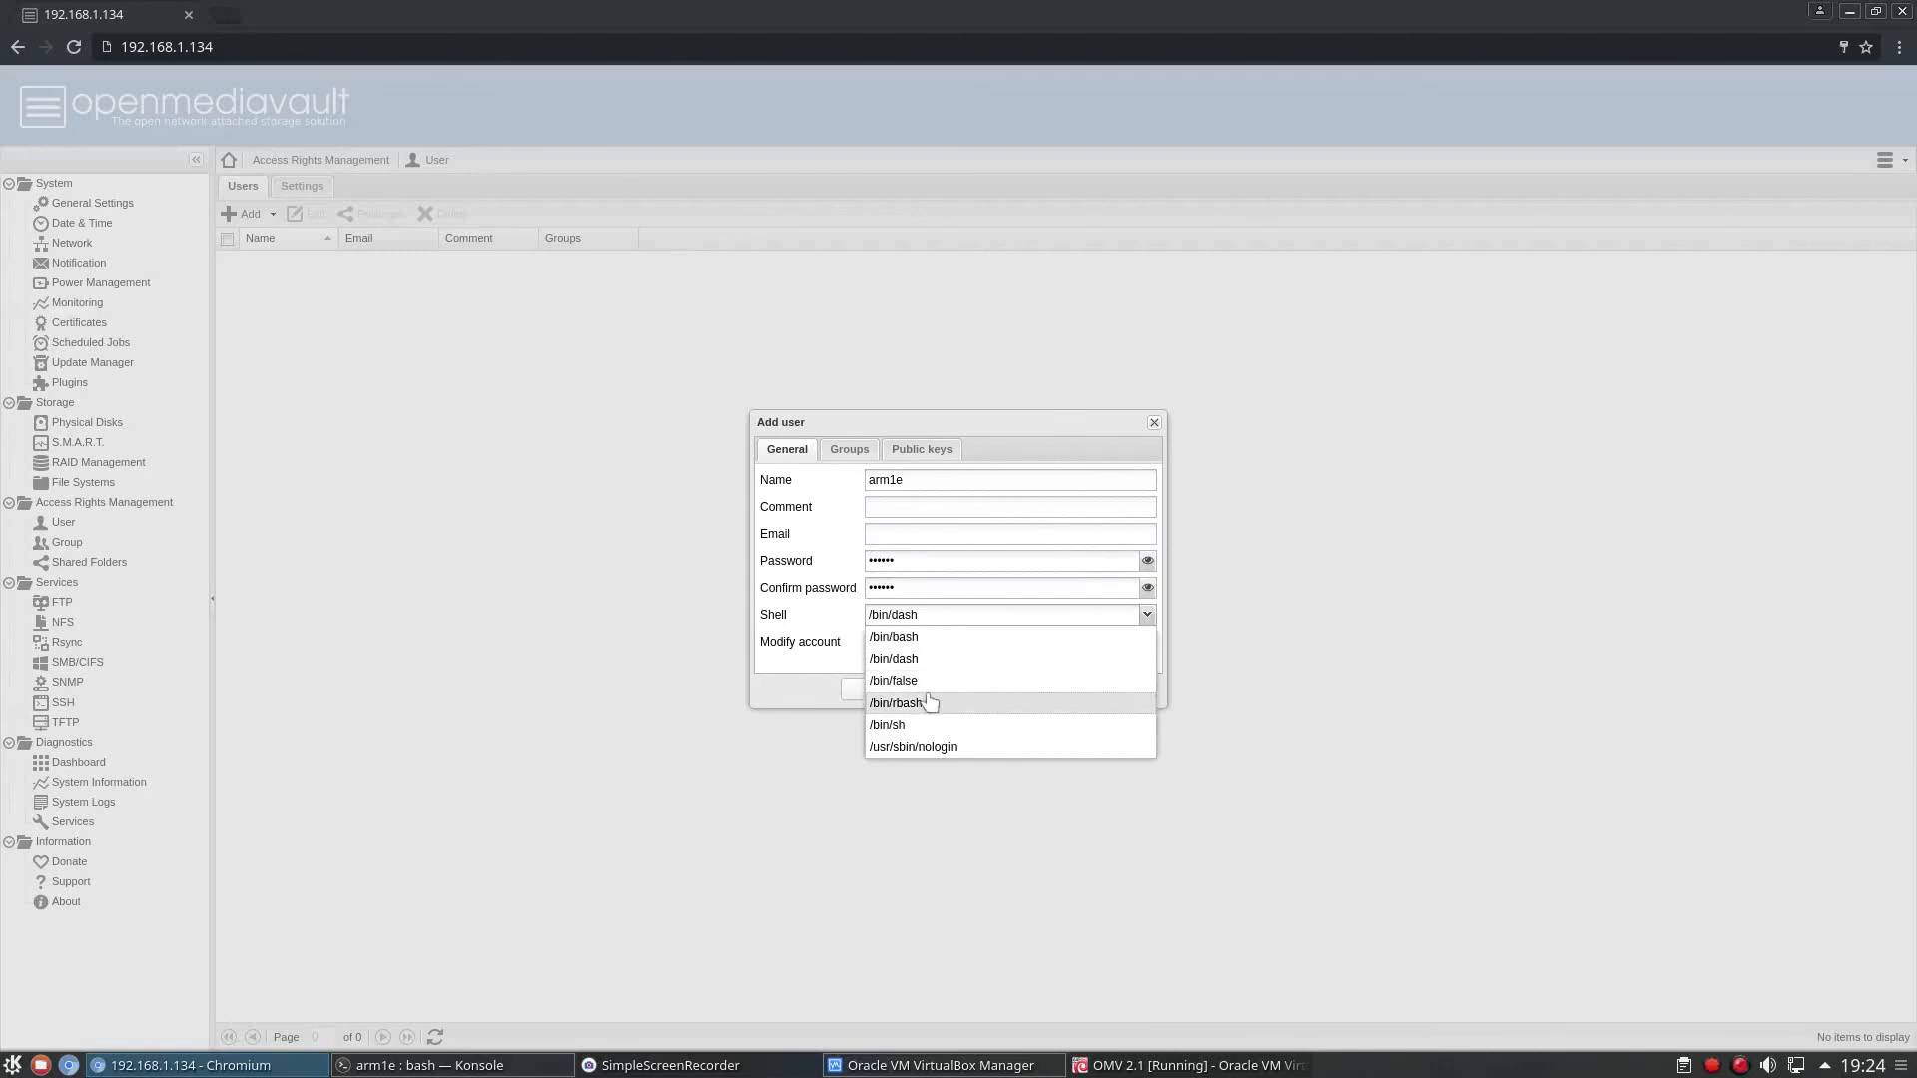
{"action": "left_click", "coordinate": [906, 638]}
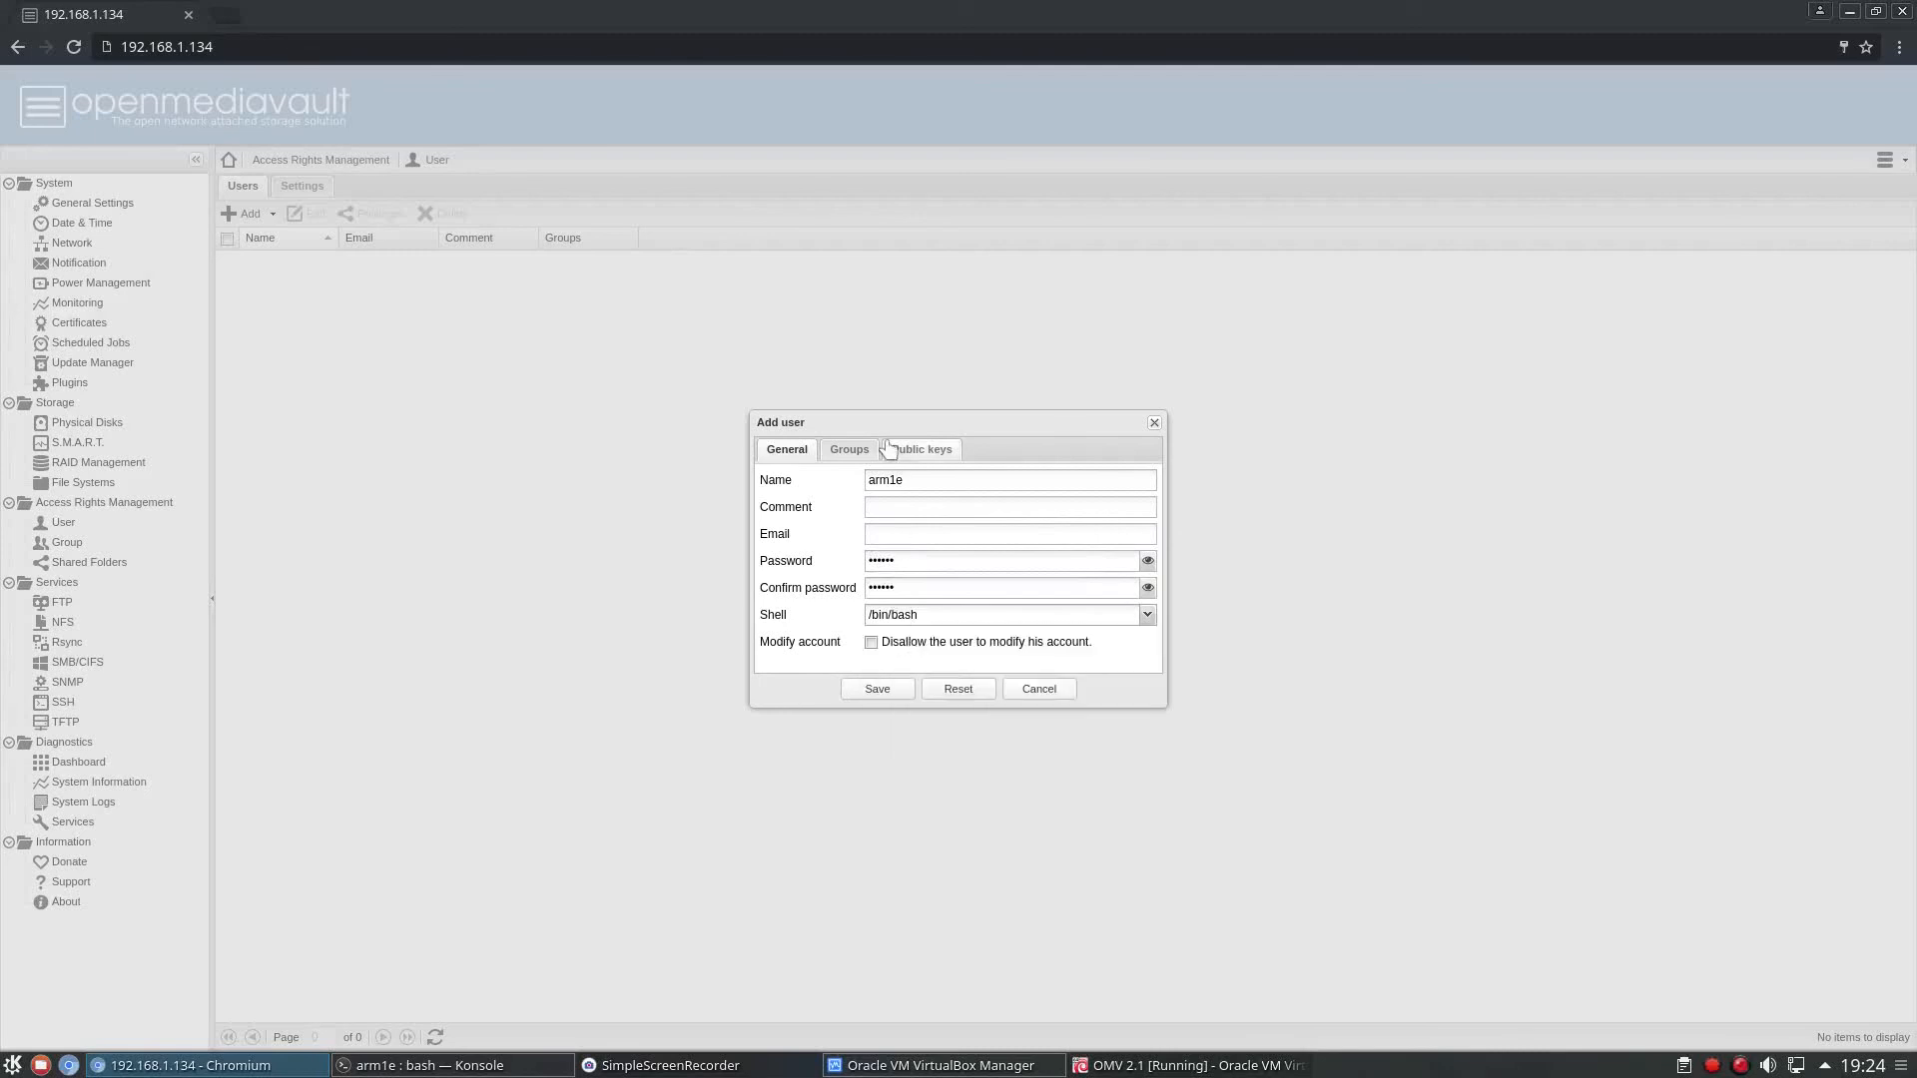
Make the new user a member of the users and ssh groups.
{"action": "left_click", "coordinate": [844, 451]}
{"action": "scroll", "coordinate": [844, 613], "scroll_direction": "down", "scroll_amount": 3}
{"action": "scroll", "coordinate": [843, 613], "scroll_direction": "down", "scroll_amount": 15}
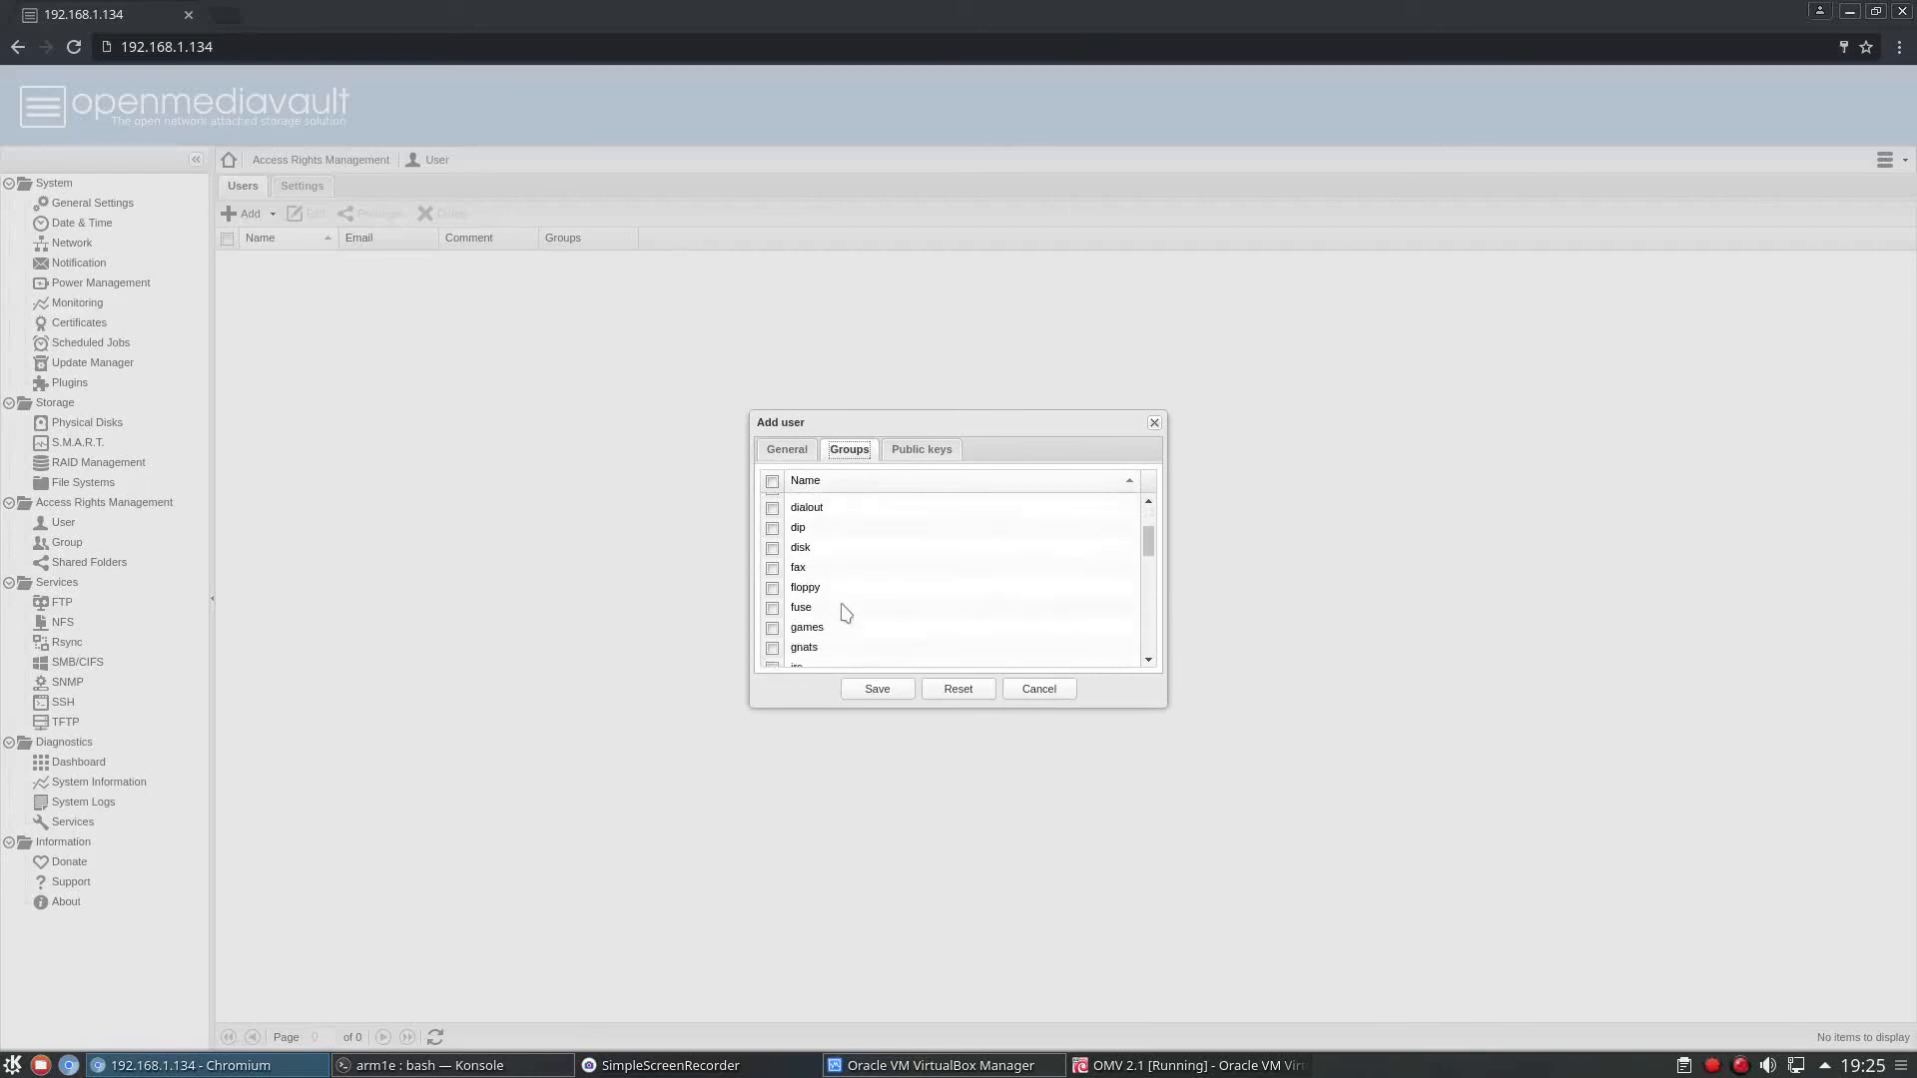
{"action": "left_click", "coordinate": [844, 613]}
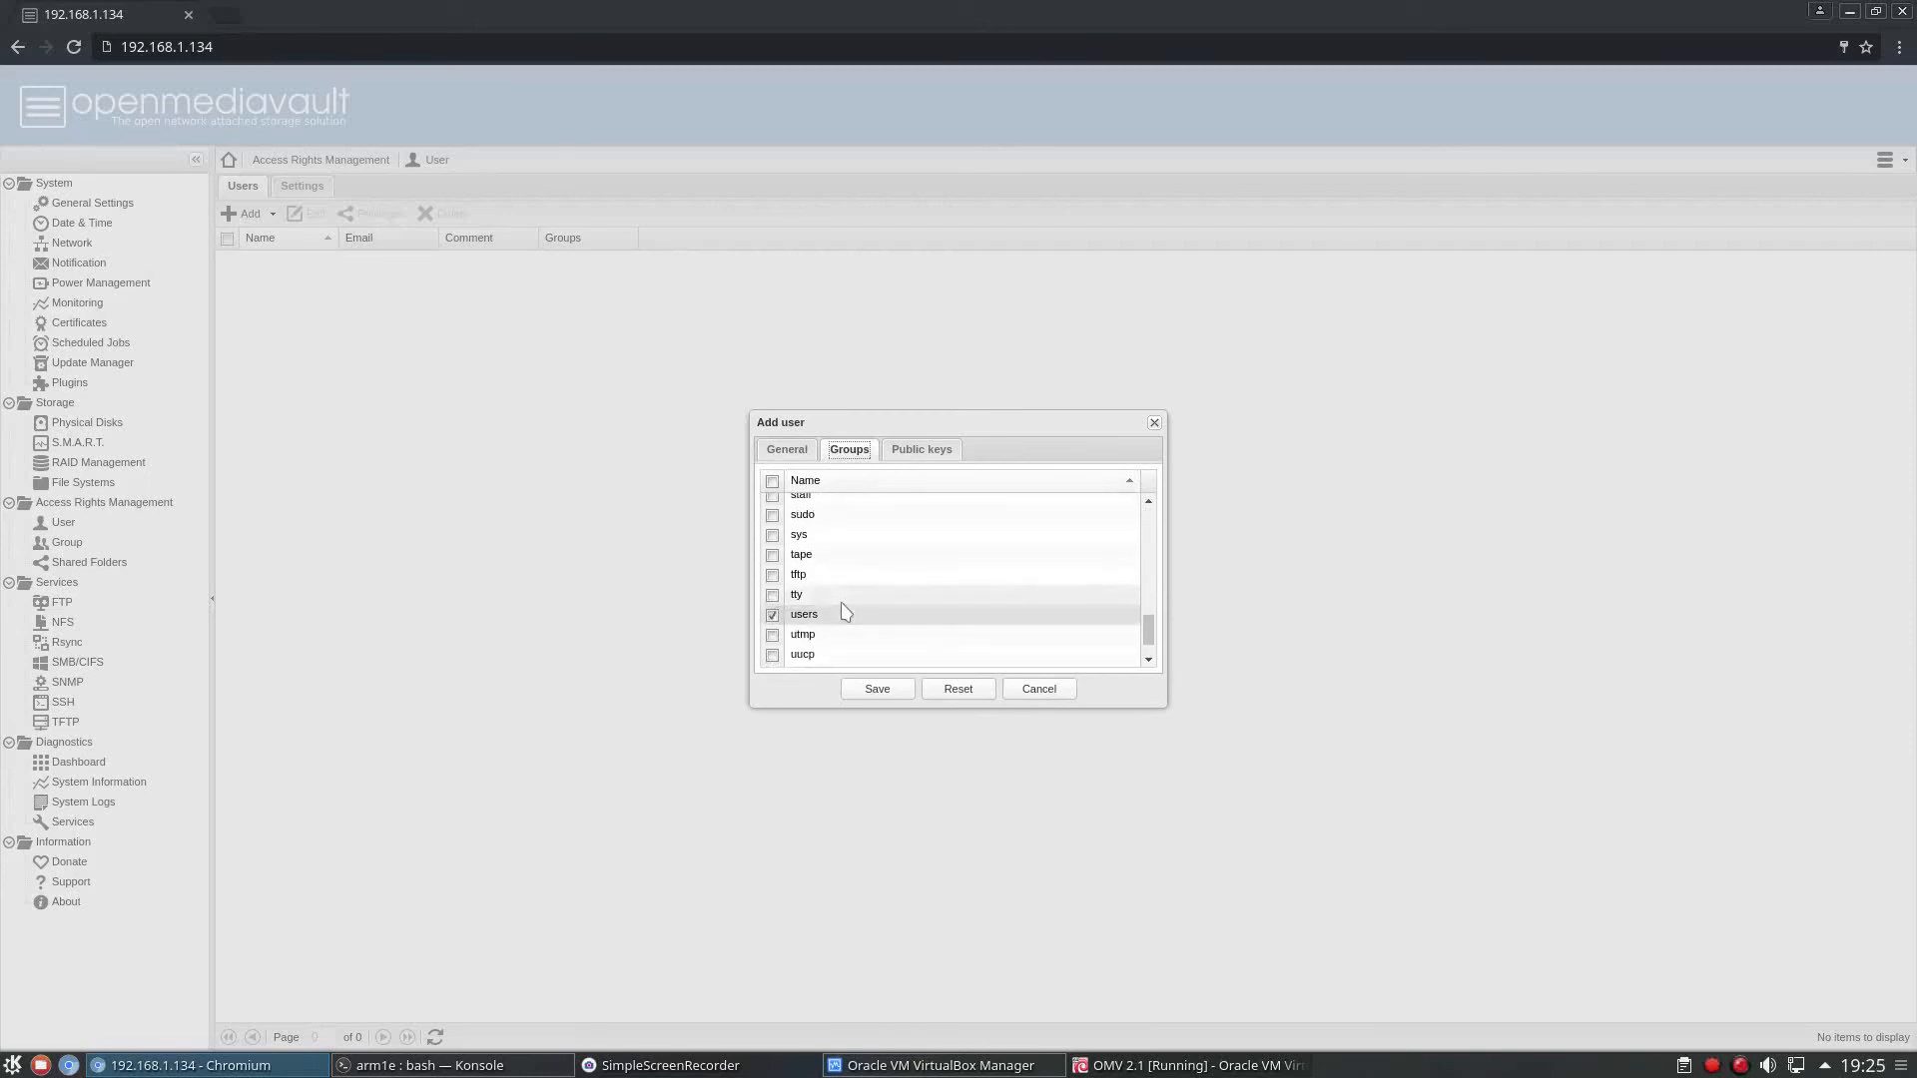
{"action": "scroll", "coordinate": [844, 613], "scroll_direction": "up", "scroll_amount": 2}
{"action": "left_click", "coordinate": [773, 510]}
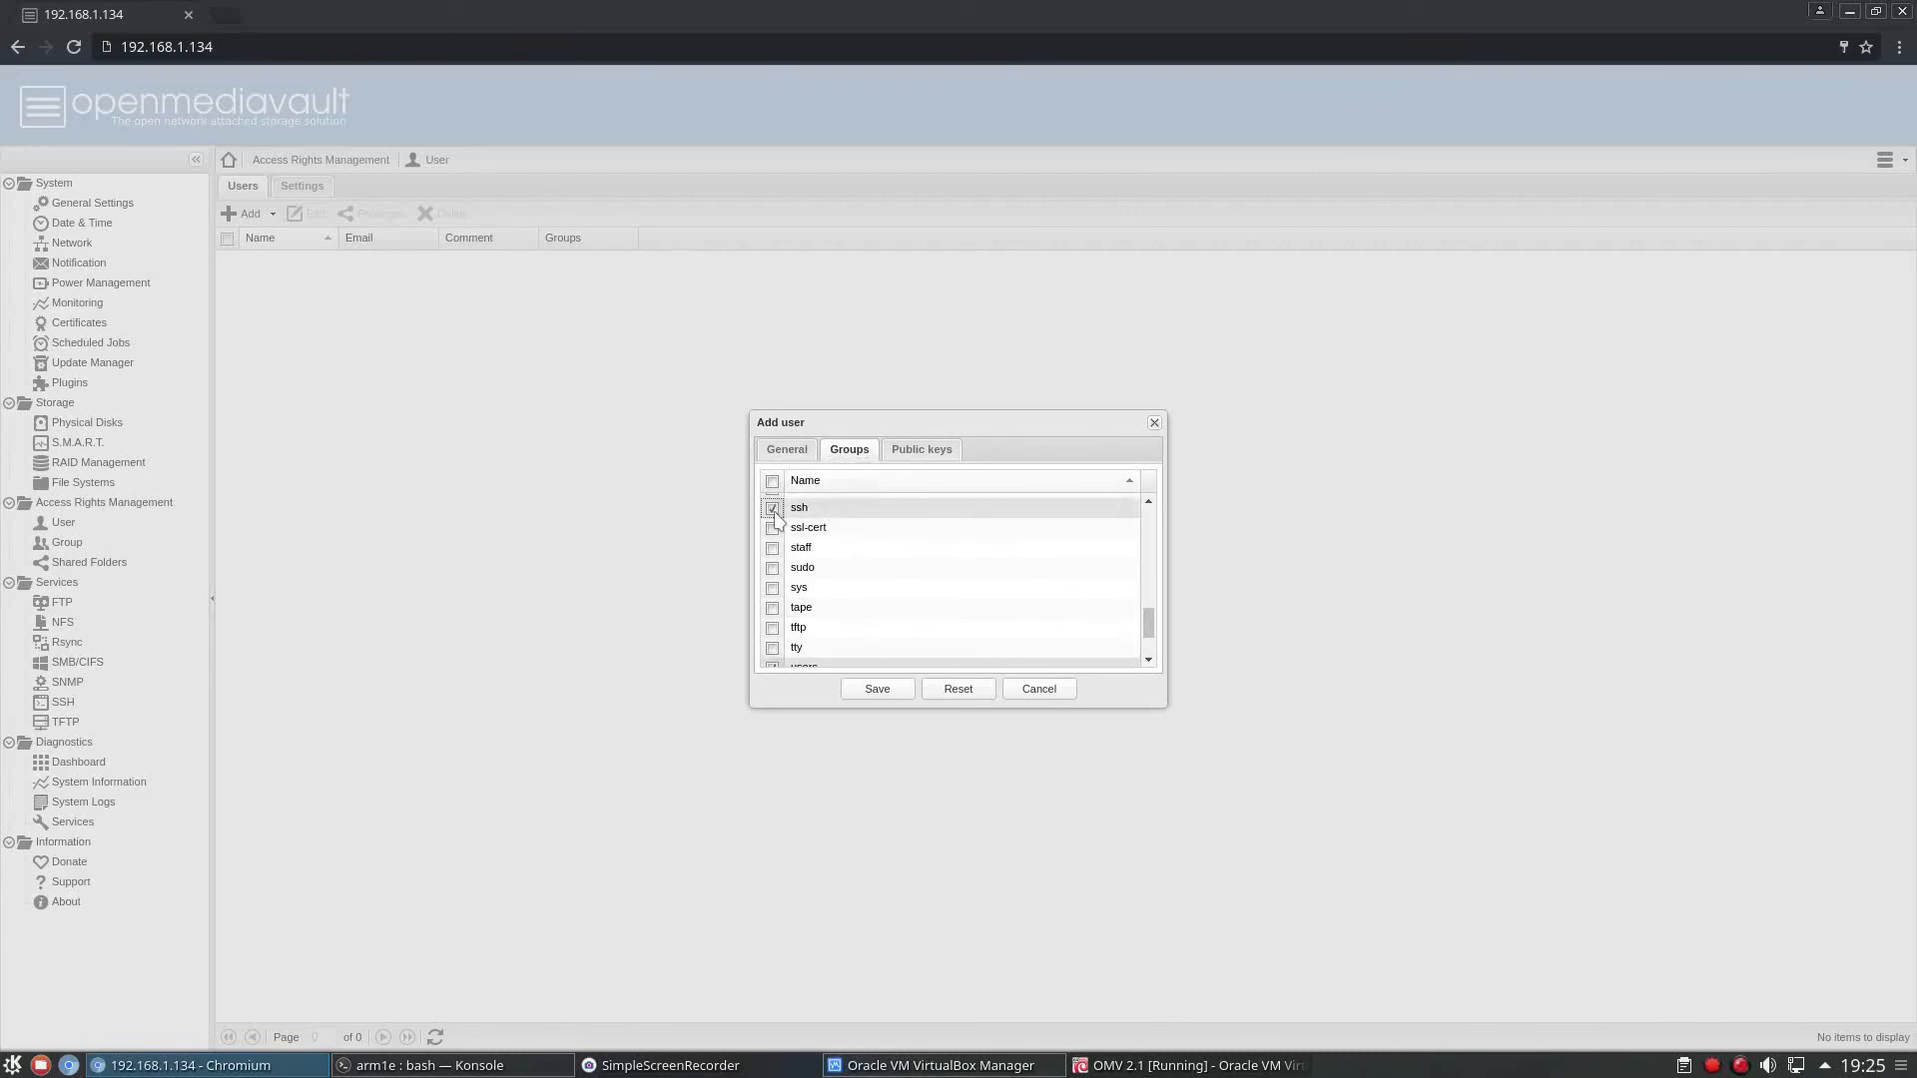
Save the new user account and apply the configuration changes.
{"action": "left_click", "coordinate": [878, 690]}
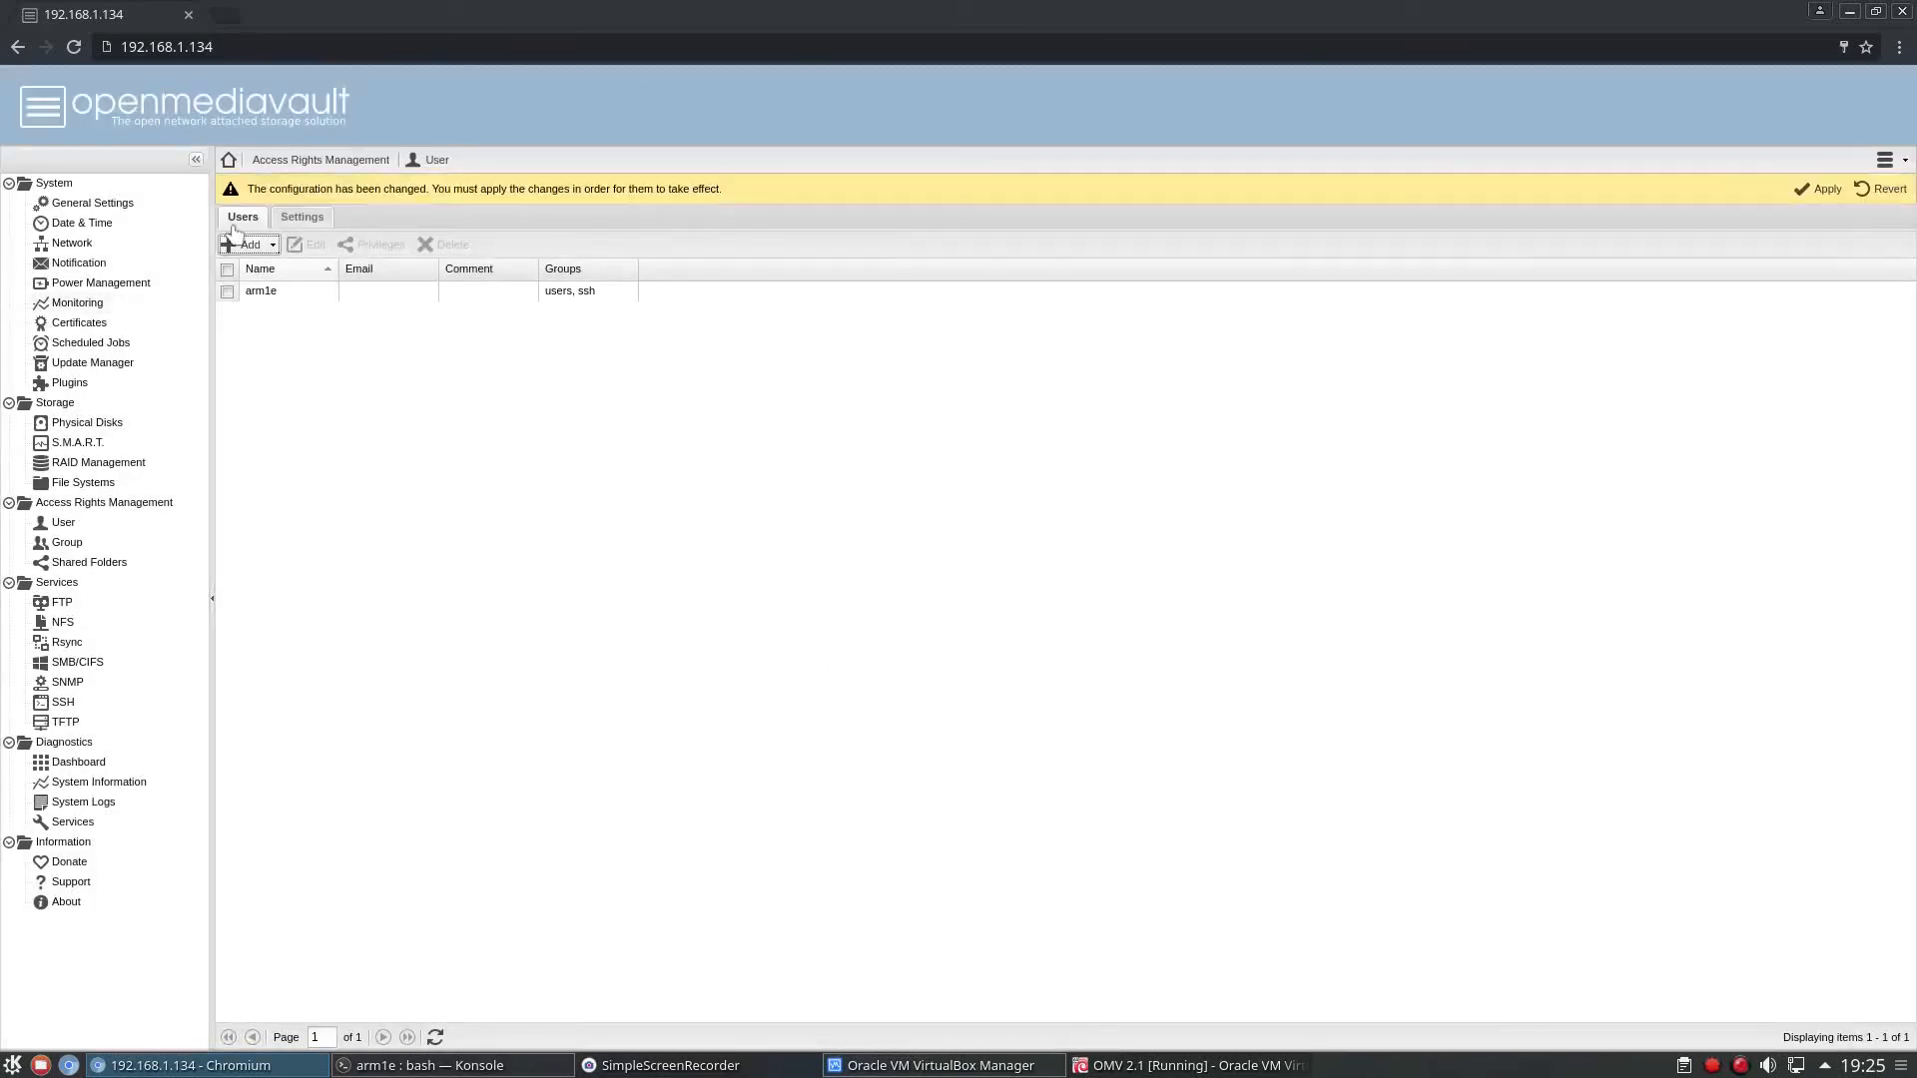
{"action": "left_click", "coordinate": [1827, 192]}
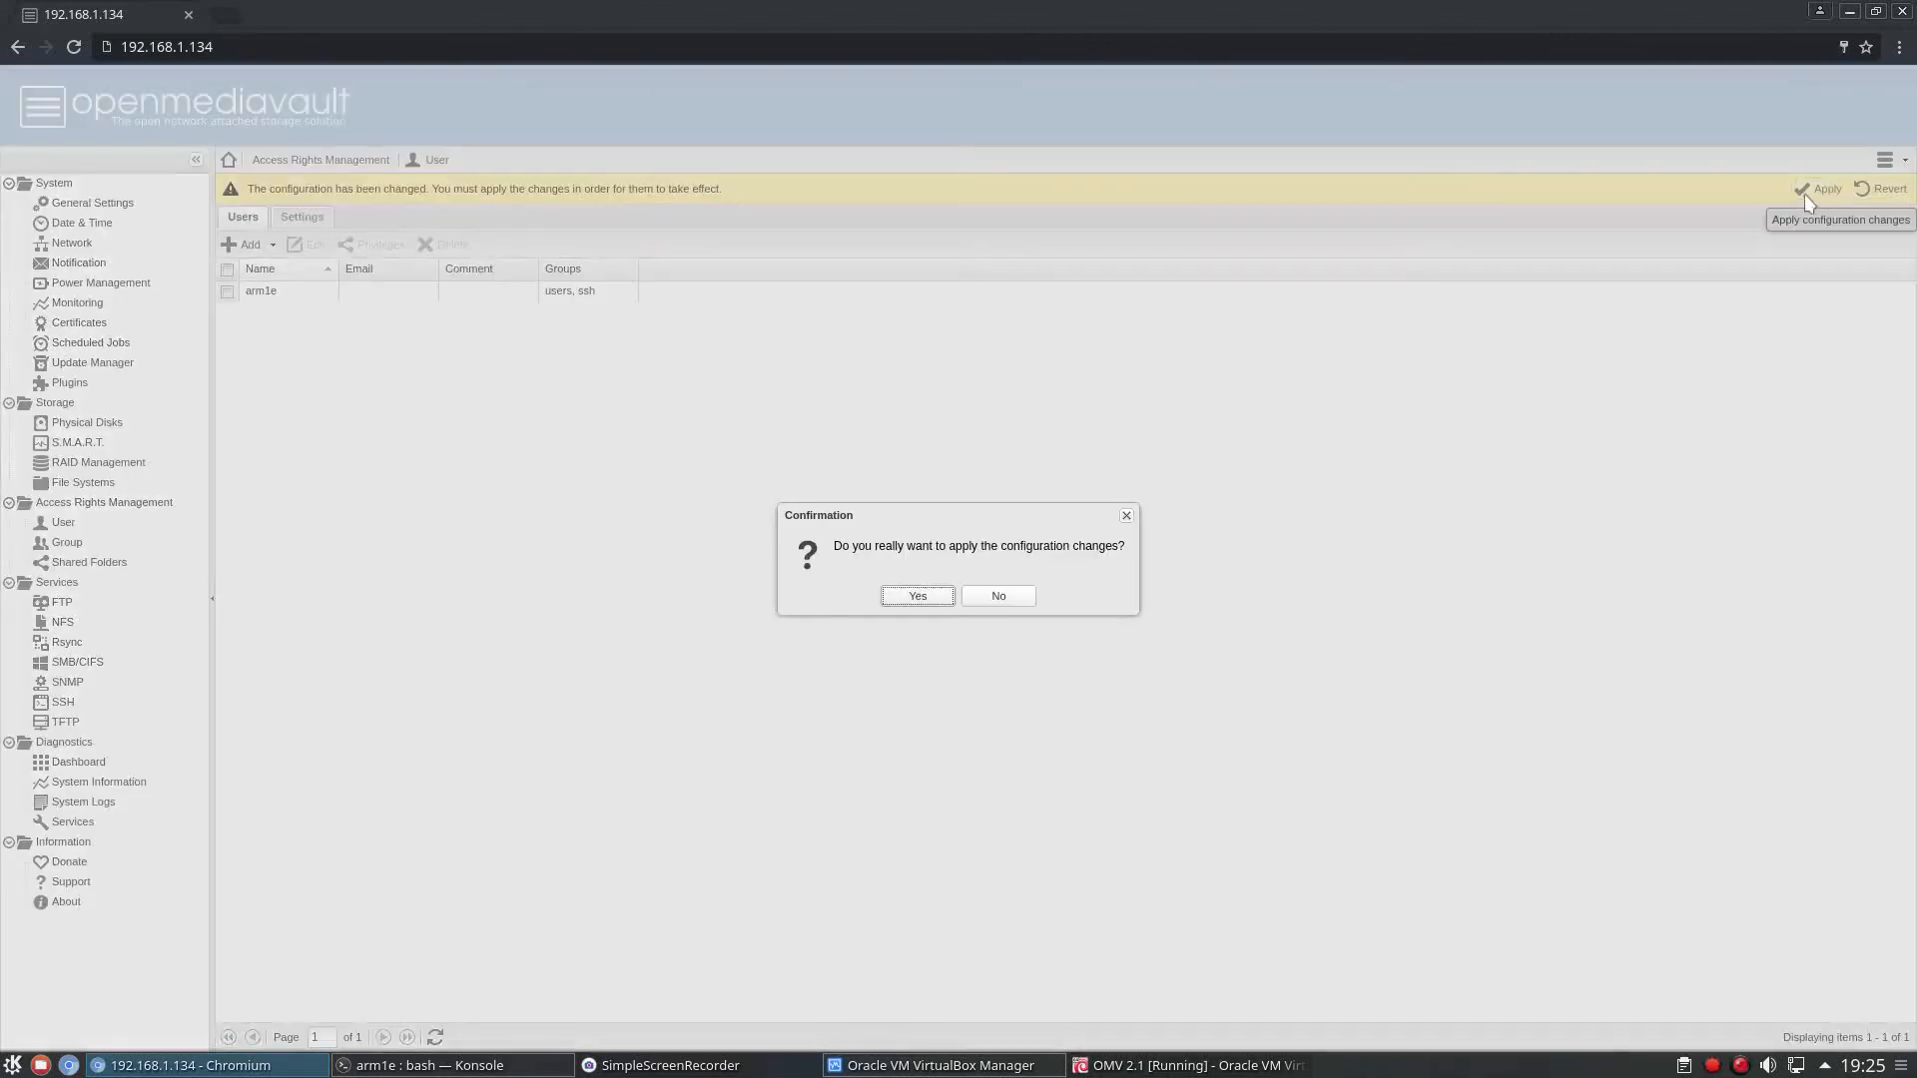
{"action": "left_click", "coordinate": [932, 599]}
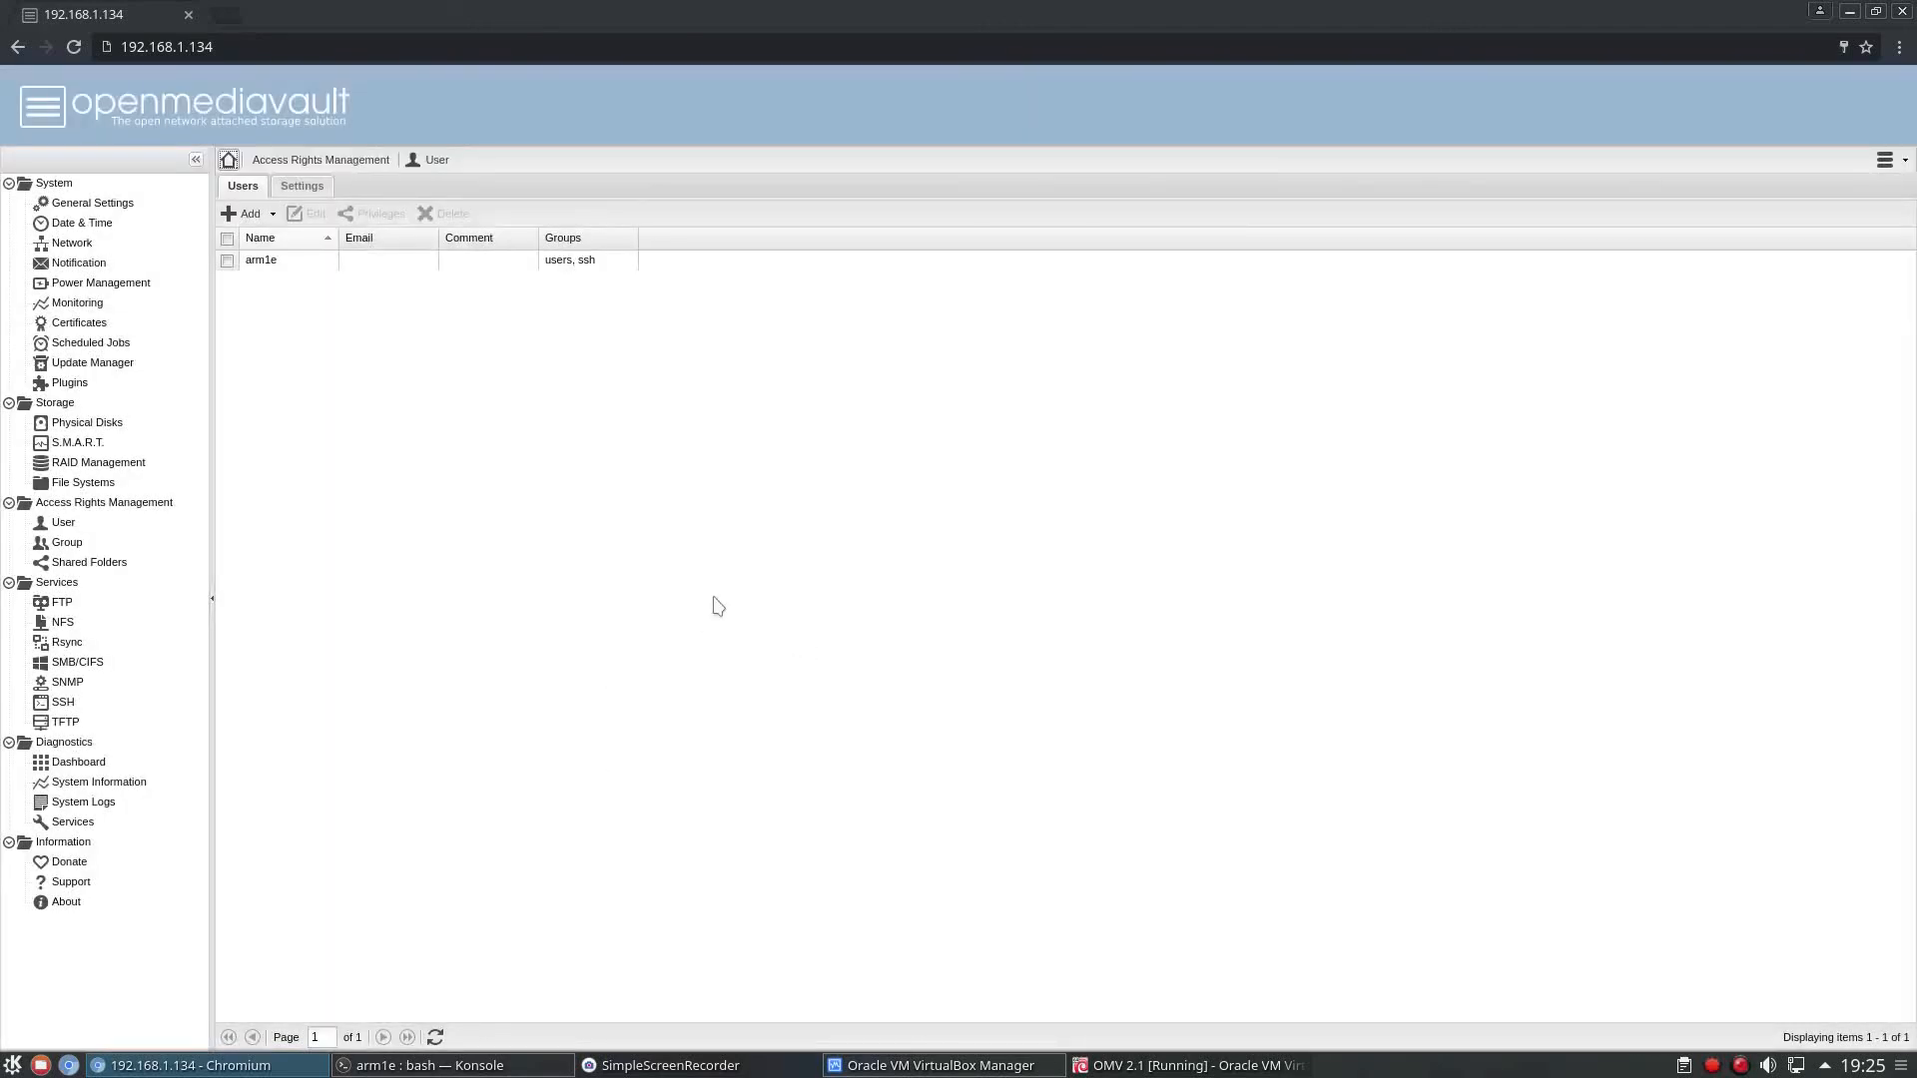
Open a new Konsole terminal window over the browser and enlarge its text for readability.
{"action": "key", "text": "alt+F2"}
{"action": "type", "text": "kons"}
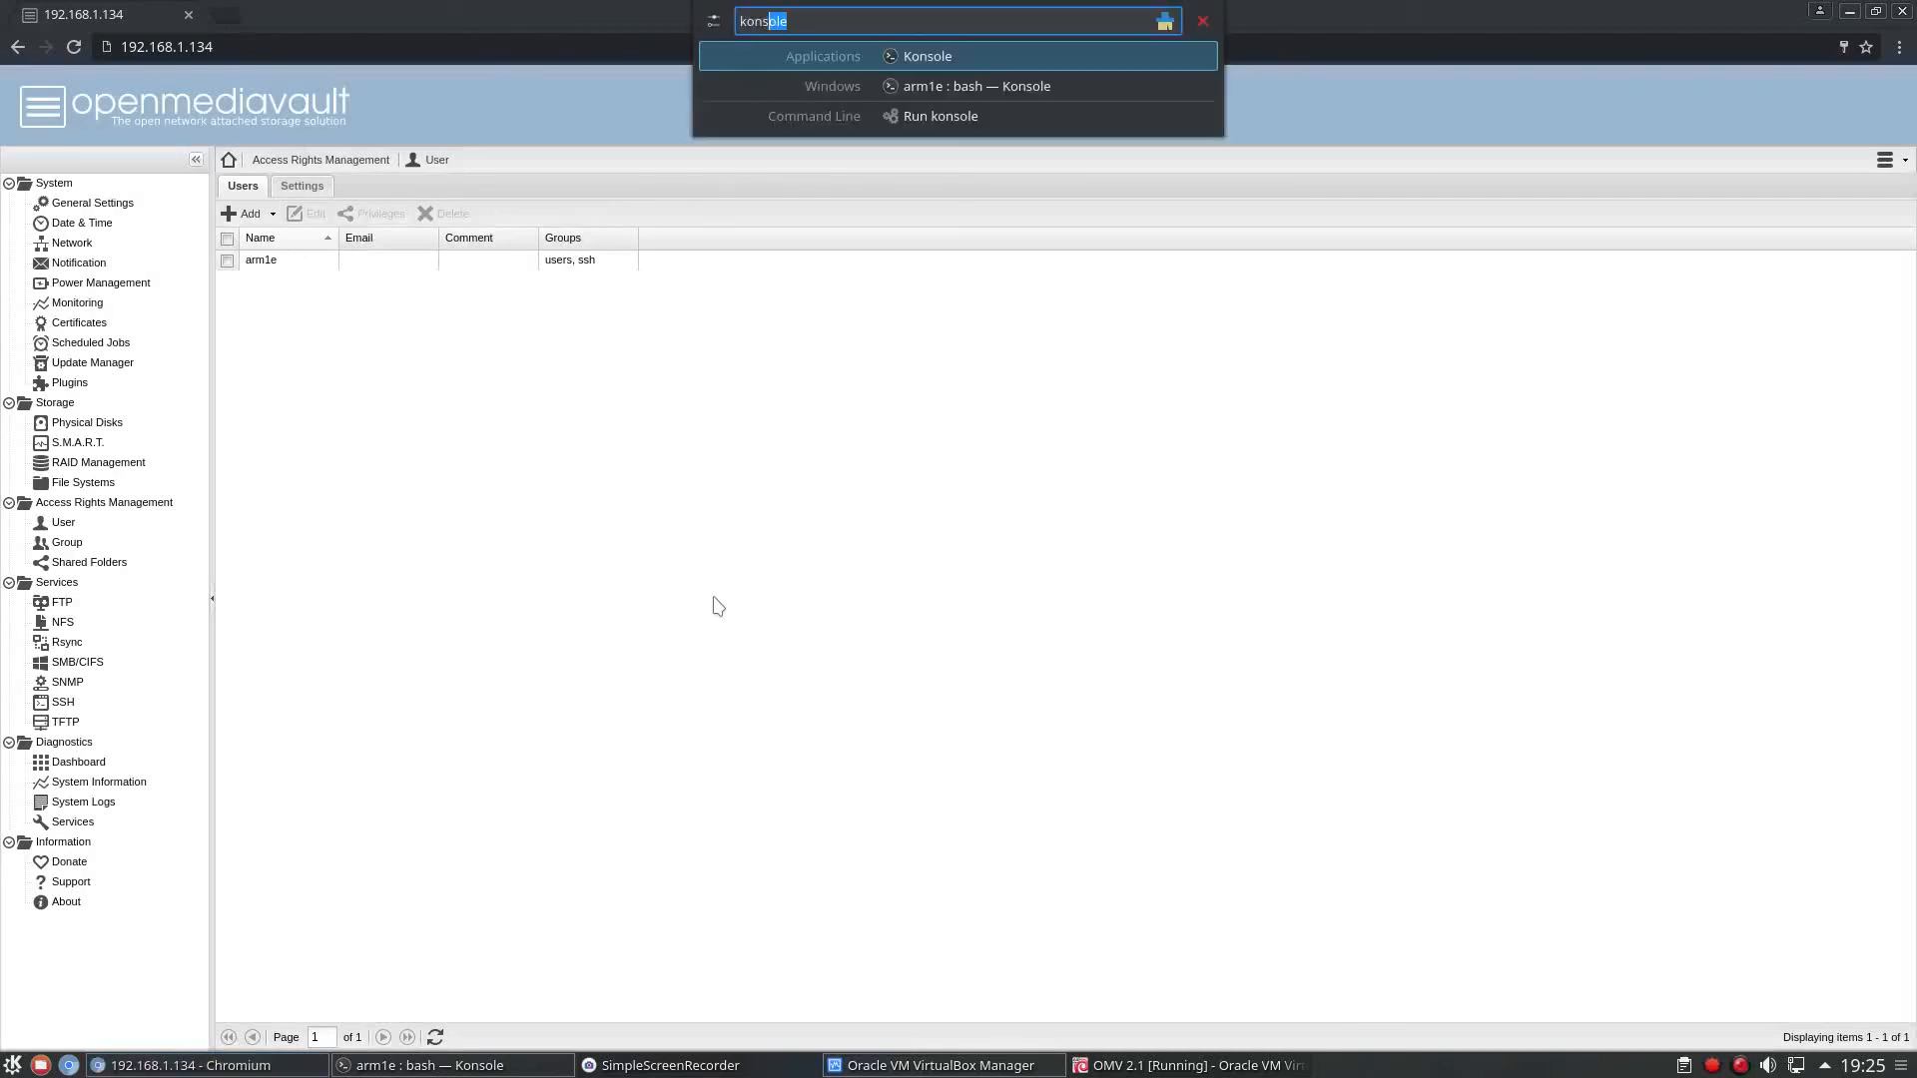
{"action": "type", "text": "ol"}
{"action": "key", "text": "Return"}
{"action": "left_click_drag", "start_coordinate": [722, 431], "coordinate": [1026, 224]}
{"action": "key", "text": "ctrl+plus"}
{"action": "key", "text": "ctrl+plus"}
{"action": "key", "text": "ctrl+plus"}
{"action": "key", "text": "ctrl+plus"}
{"action": "key", "text": "ctrl+plus"}
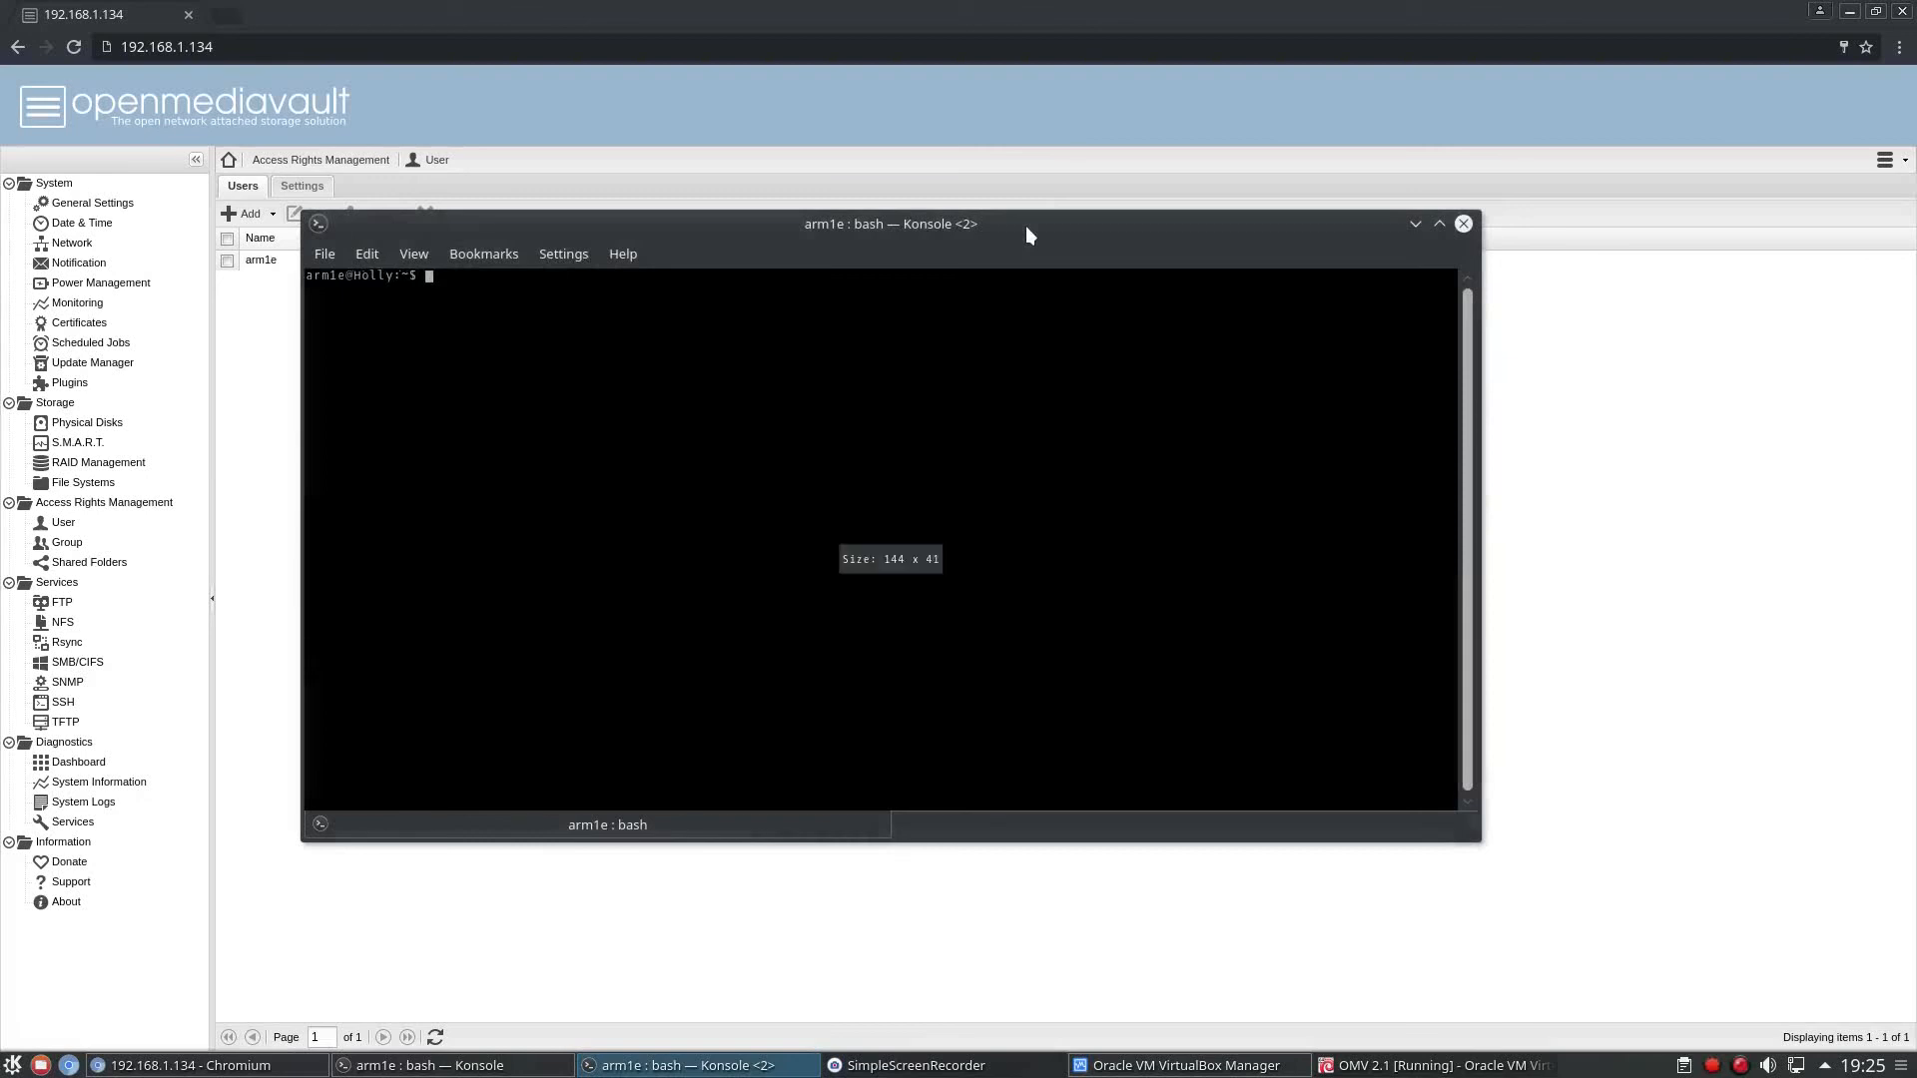
Connect to 192.168.1.134 over SSH on port 2222 with the command "ssh -p 2222 192.168.1.134".
{"action": "type", "text": "s"}
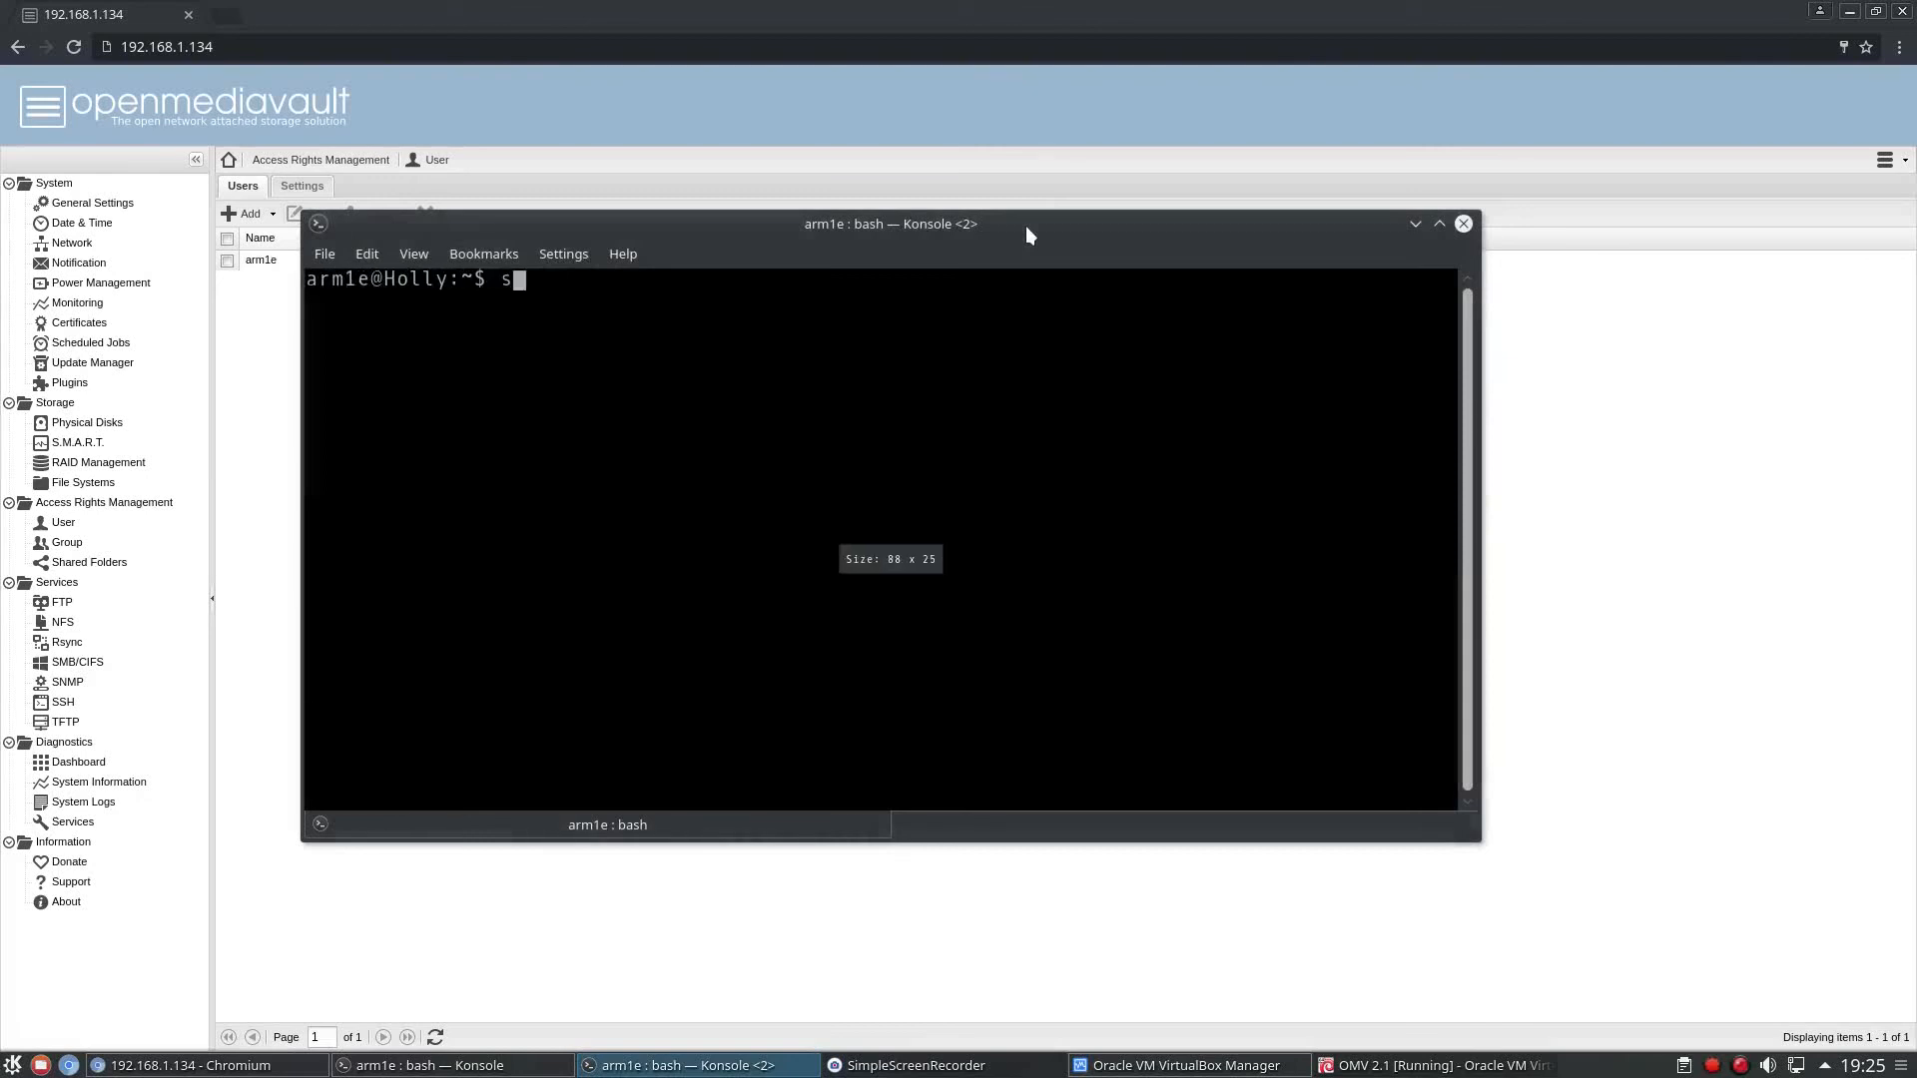
{"action": "type", "text": "sh -p "}
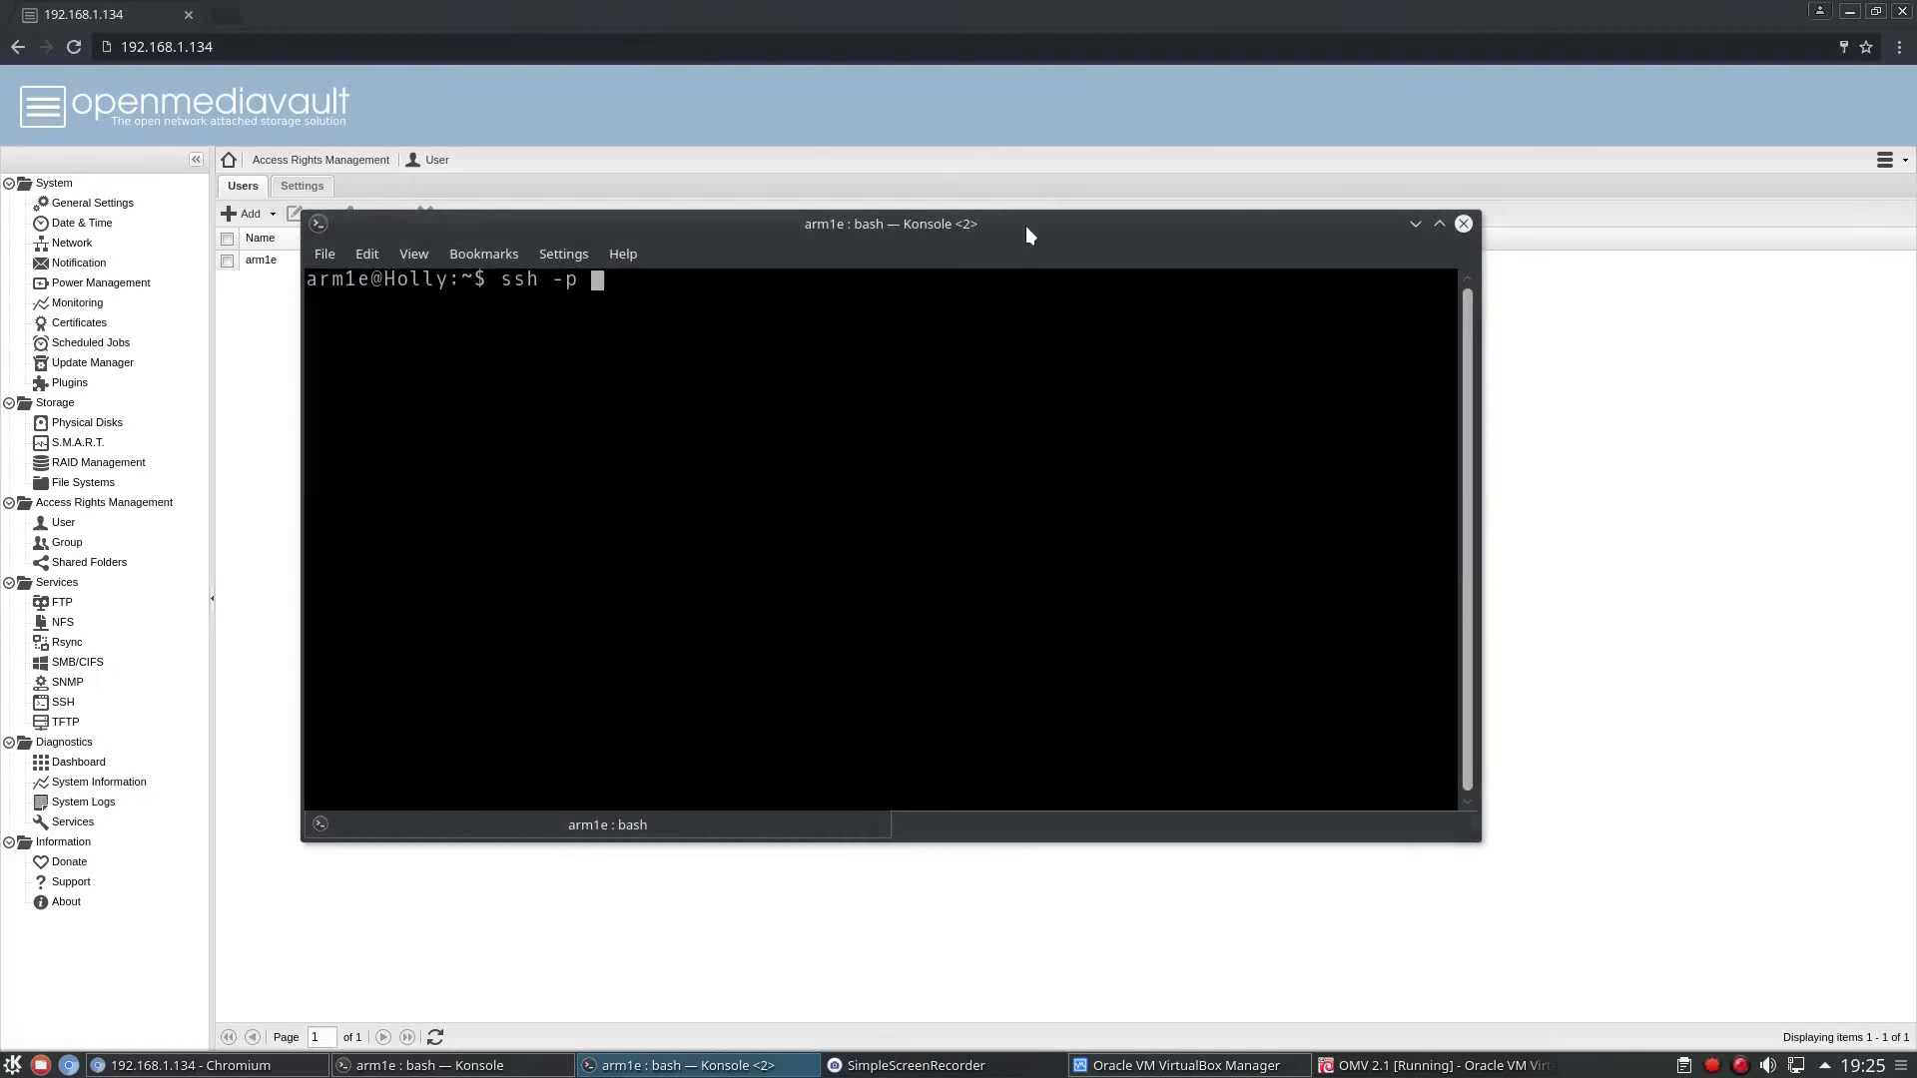
{"action": "type", "text": "2222"}
{"action": "type", "text": "-l "}
{"action": "type", "text": "arm1e"}
{"action": "key", "text": "BackSpace"}
{"action": "key", "text": "BackSpace"}
{"action": "key", "text": "BackSpace"}
{"action": "key", "text": "BackSpace"}
{"action": "key", "text": "BackSpace"}
{"action": "key", "text": "BackSpace"}
{"action": "key", "text": "BackSpace"}
{"action": "key", "text": "BackSpace"}
{"action": "key", "text": "BackSpace"}
{"action": "type", "text": "192.168.1."}
{"action": "type", "text": "3"}
{"action": "key", "text": "BackSpace"}
{"action": "type", "text": "134"}
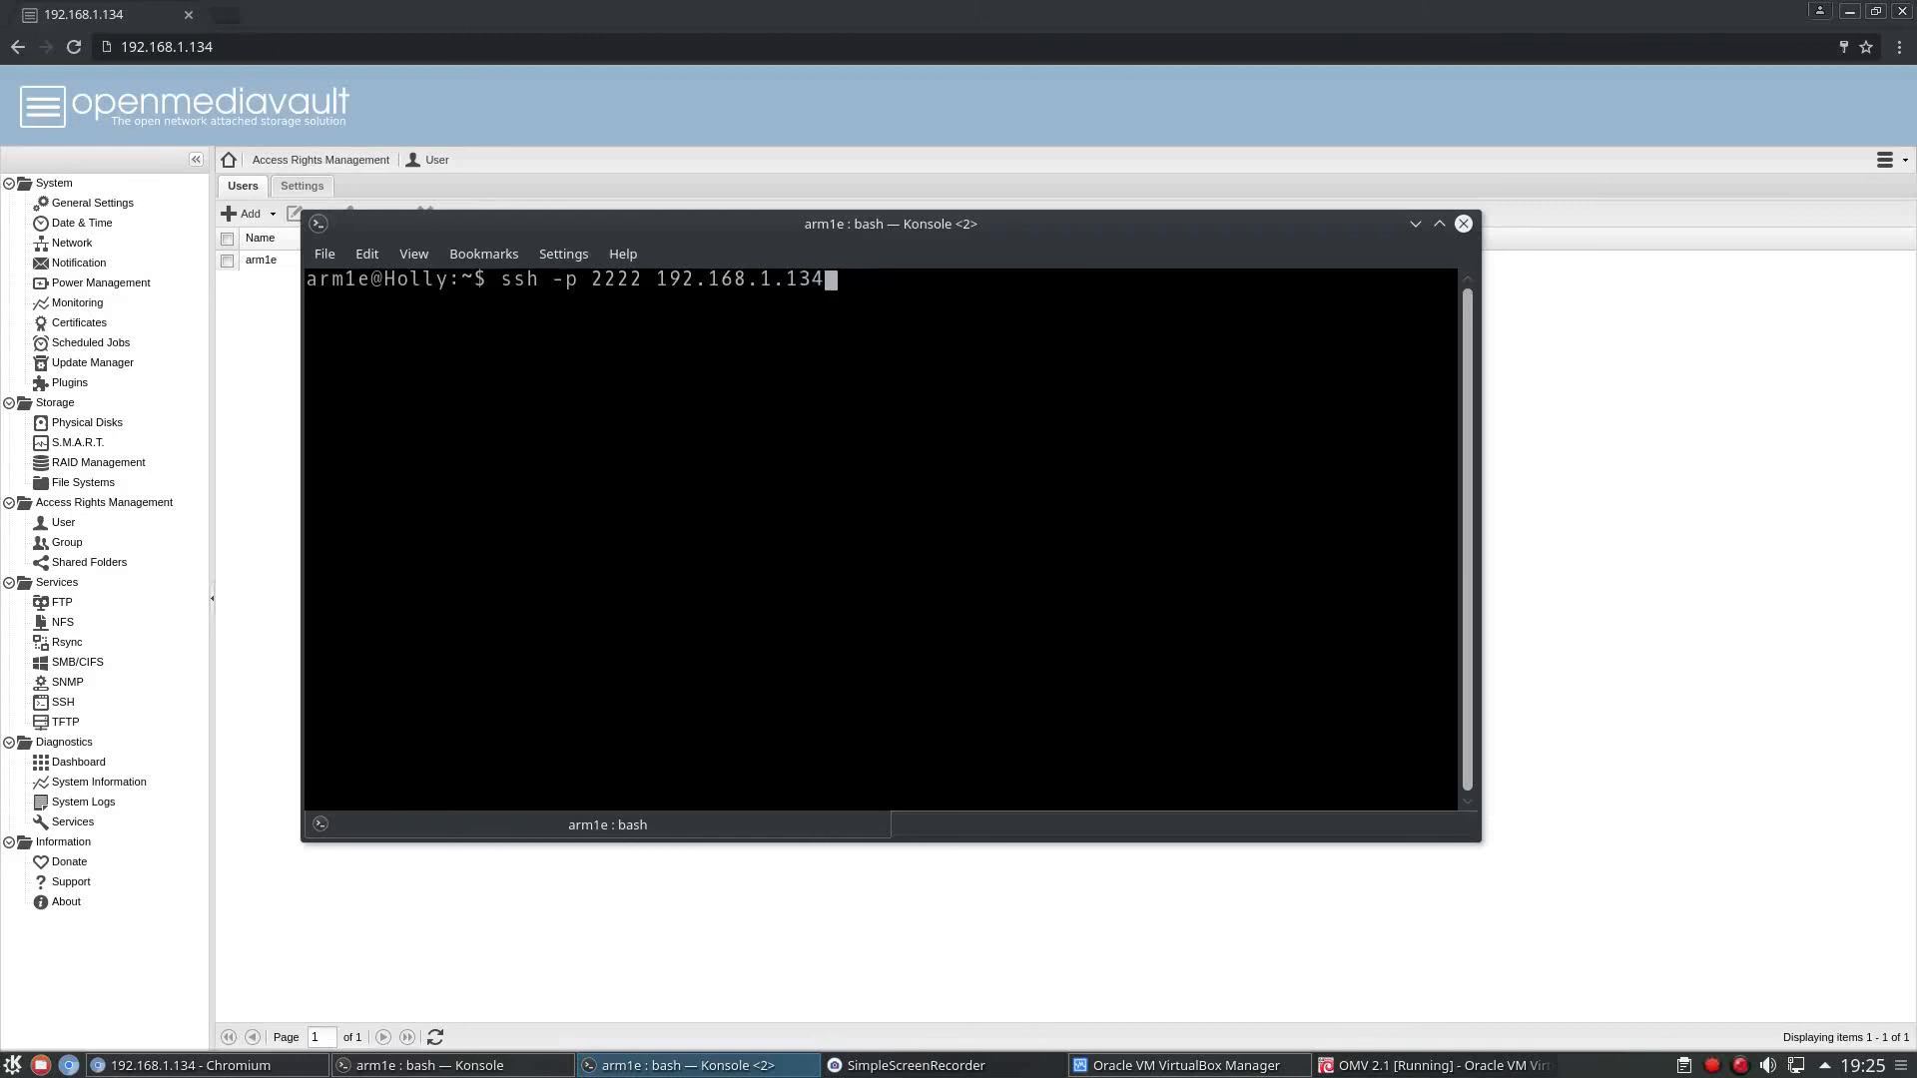
{"action": "key", "text": "Return"}
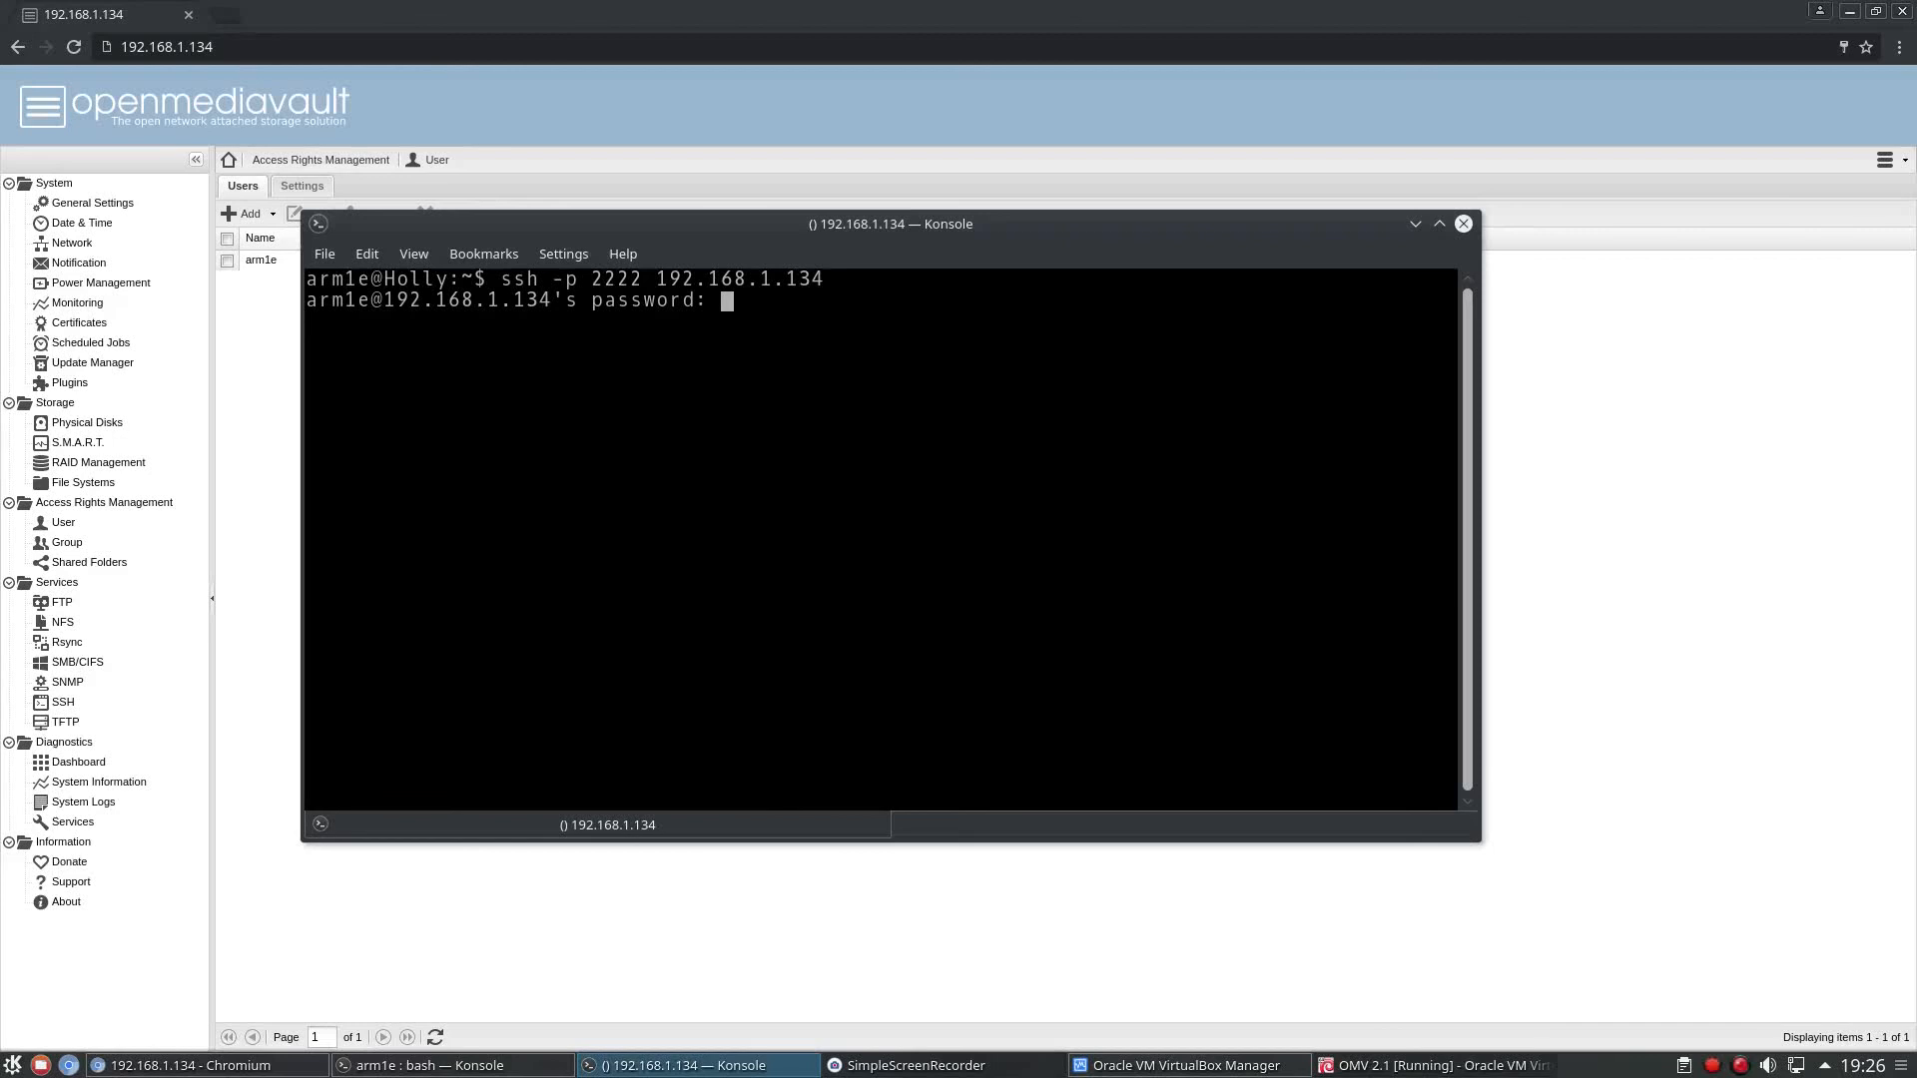
Log in to the server with the account password and reposition the terminal to check the user's groups in the web interface.
{"action": "key", "text": "Return"}
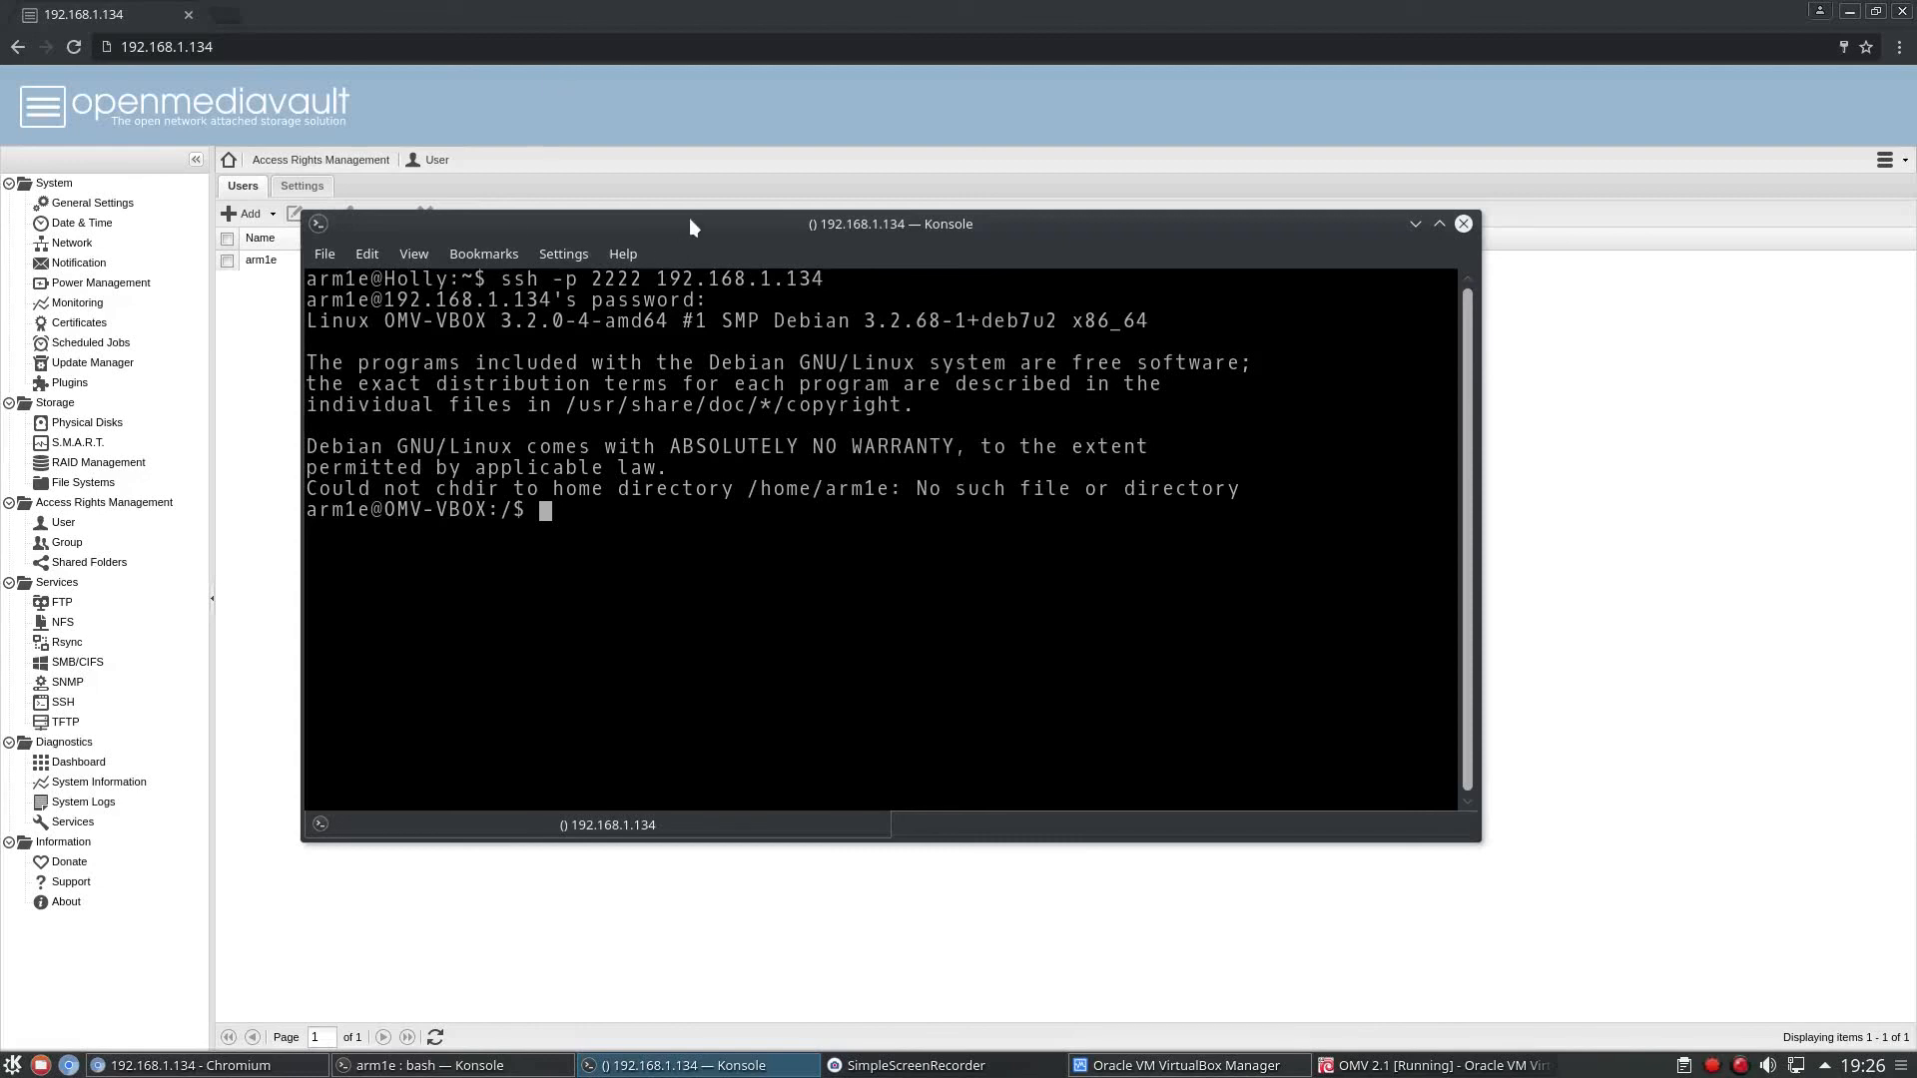
{"action": "left_click_drag", "start_coordinate": [688, 218], "coordinate": [818, 316]}
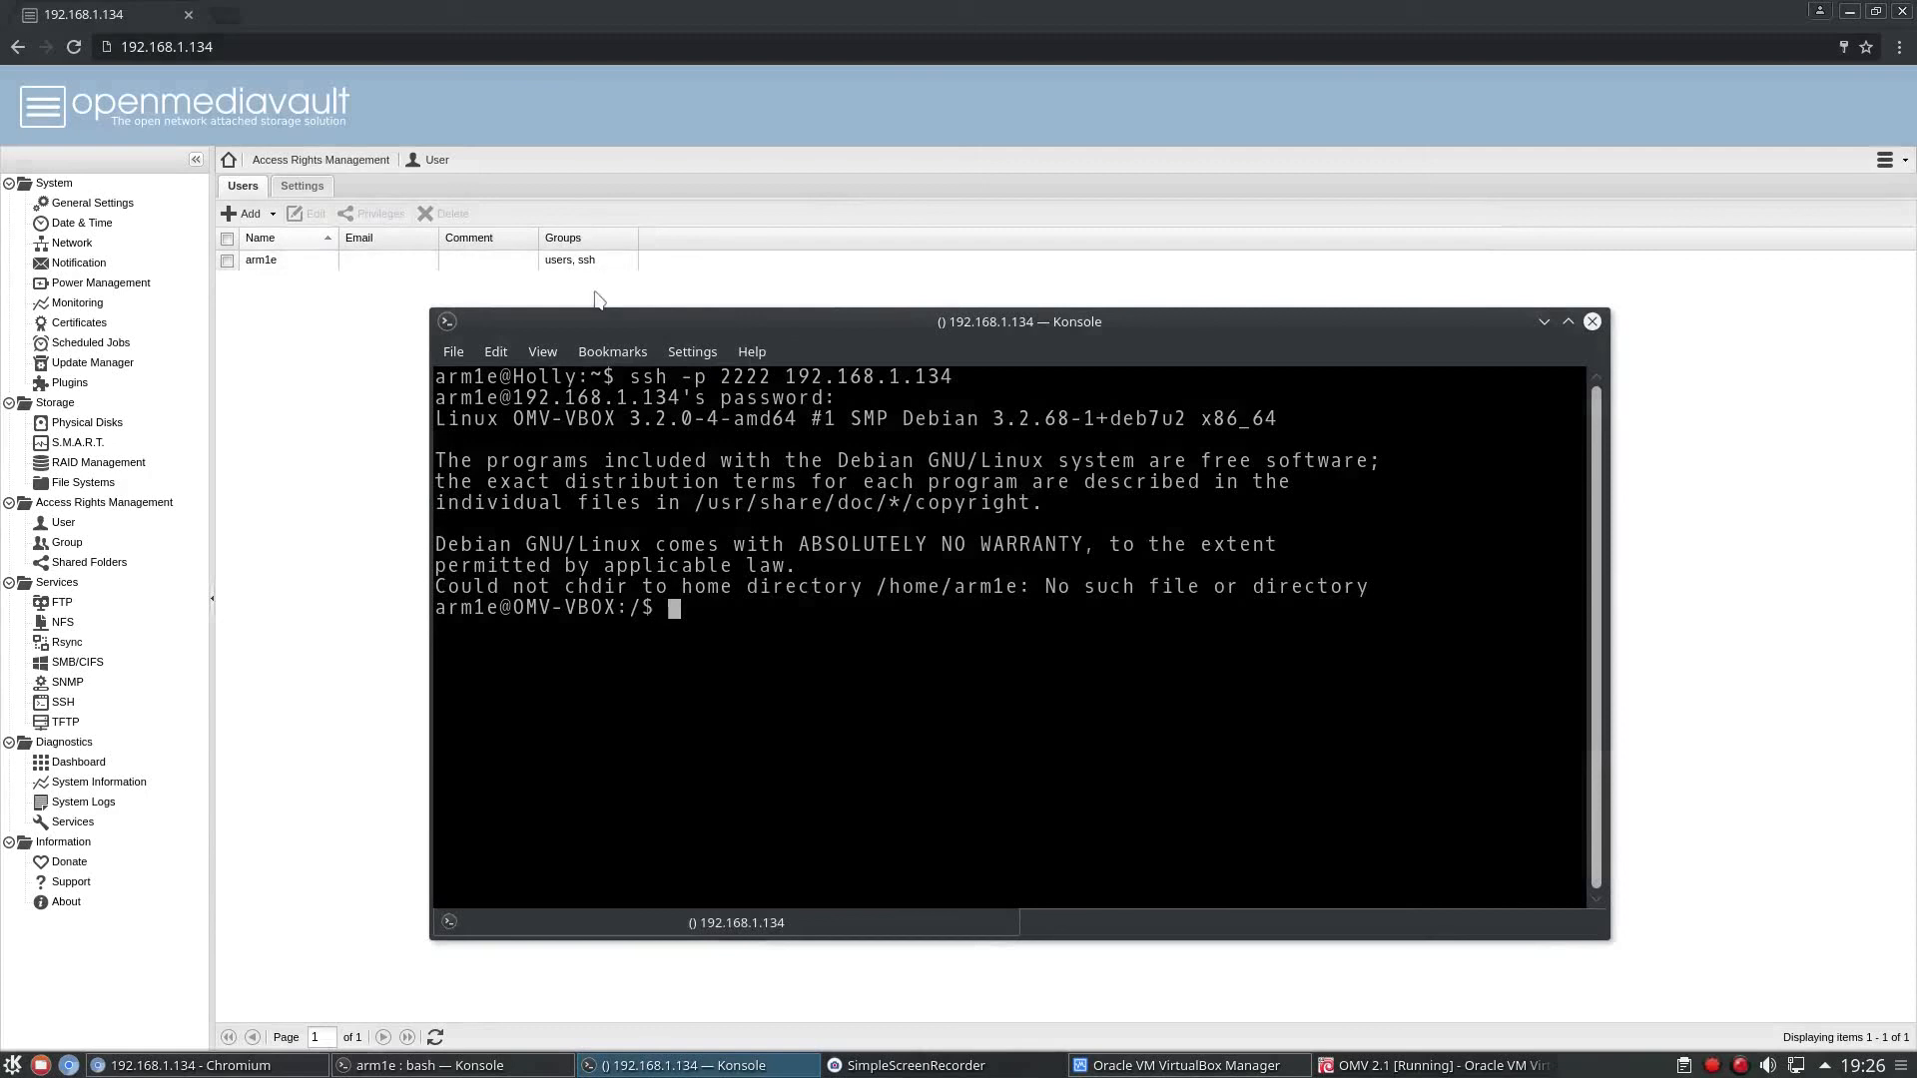
{"action": "left_click_drag", "start_coordinate": [867, 308], "coordinate": [691, 182]}
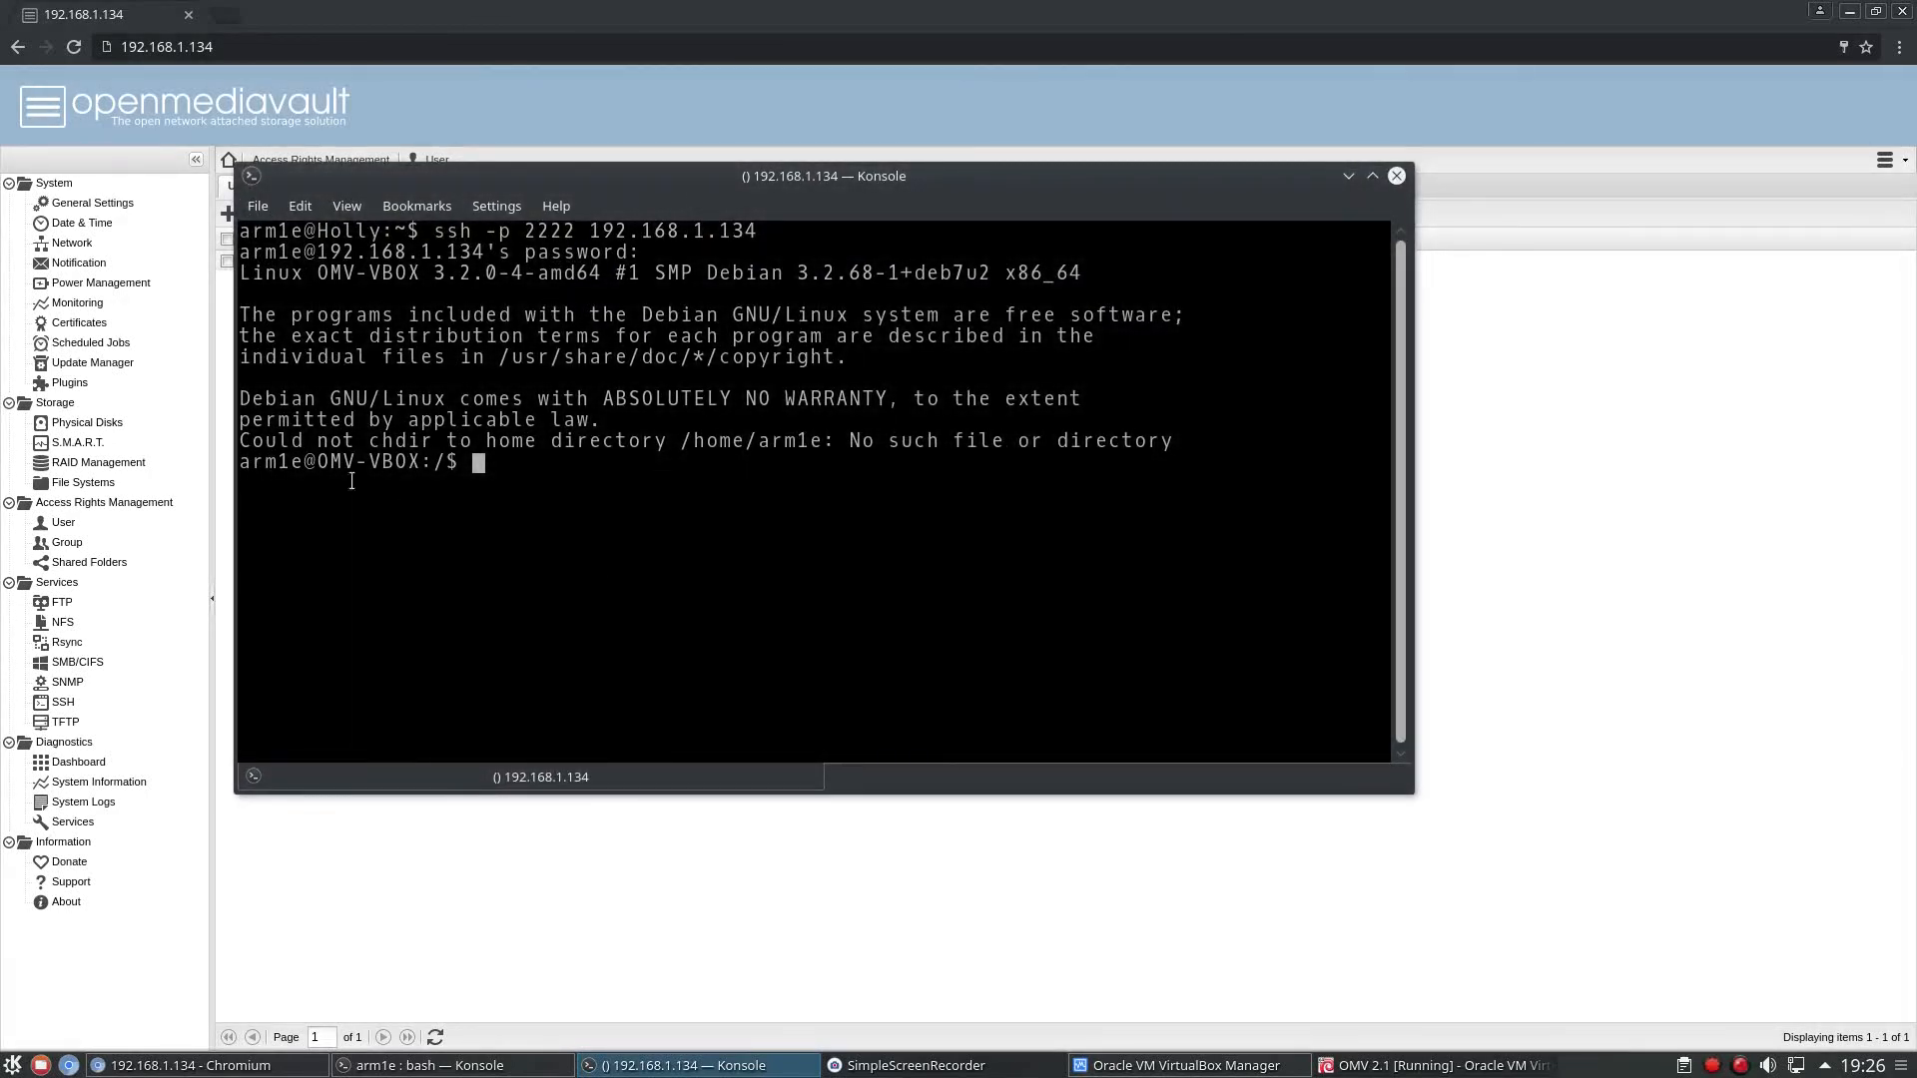
Switch to the root account in the SSH session with "su" and the root password.
{"action": "type", "text": "su"}
{"action": "key", "text": "Return"}
{"action": "key", "text": "Return"}
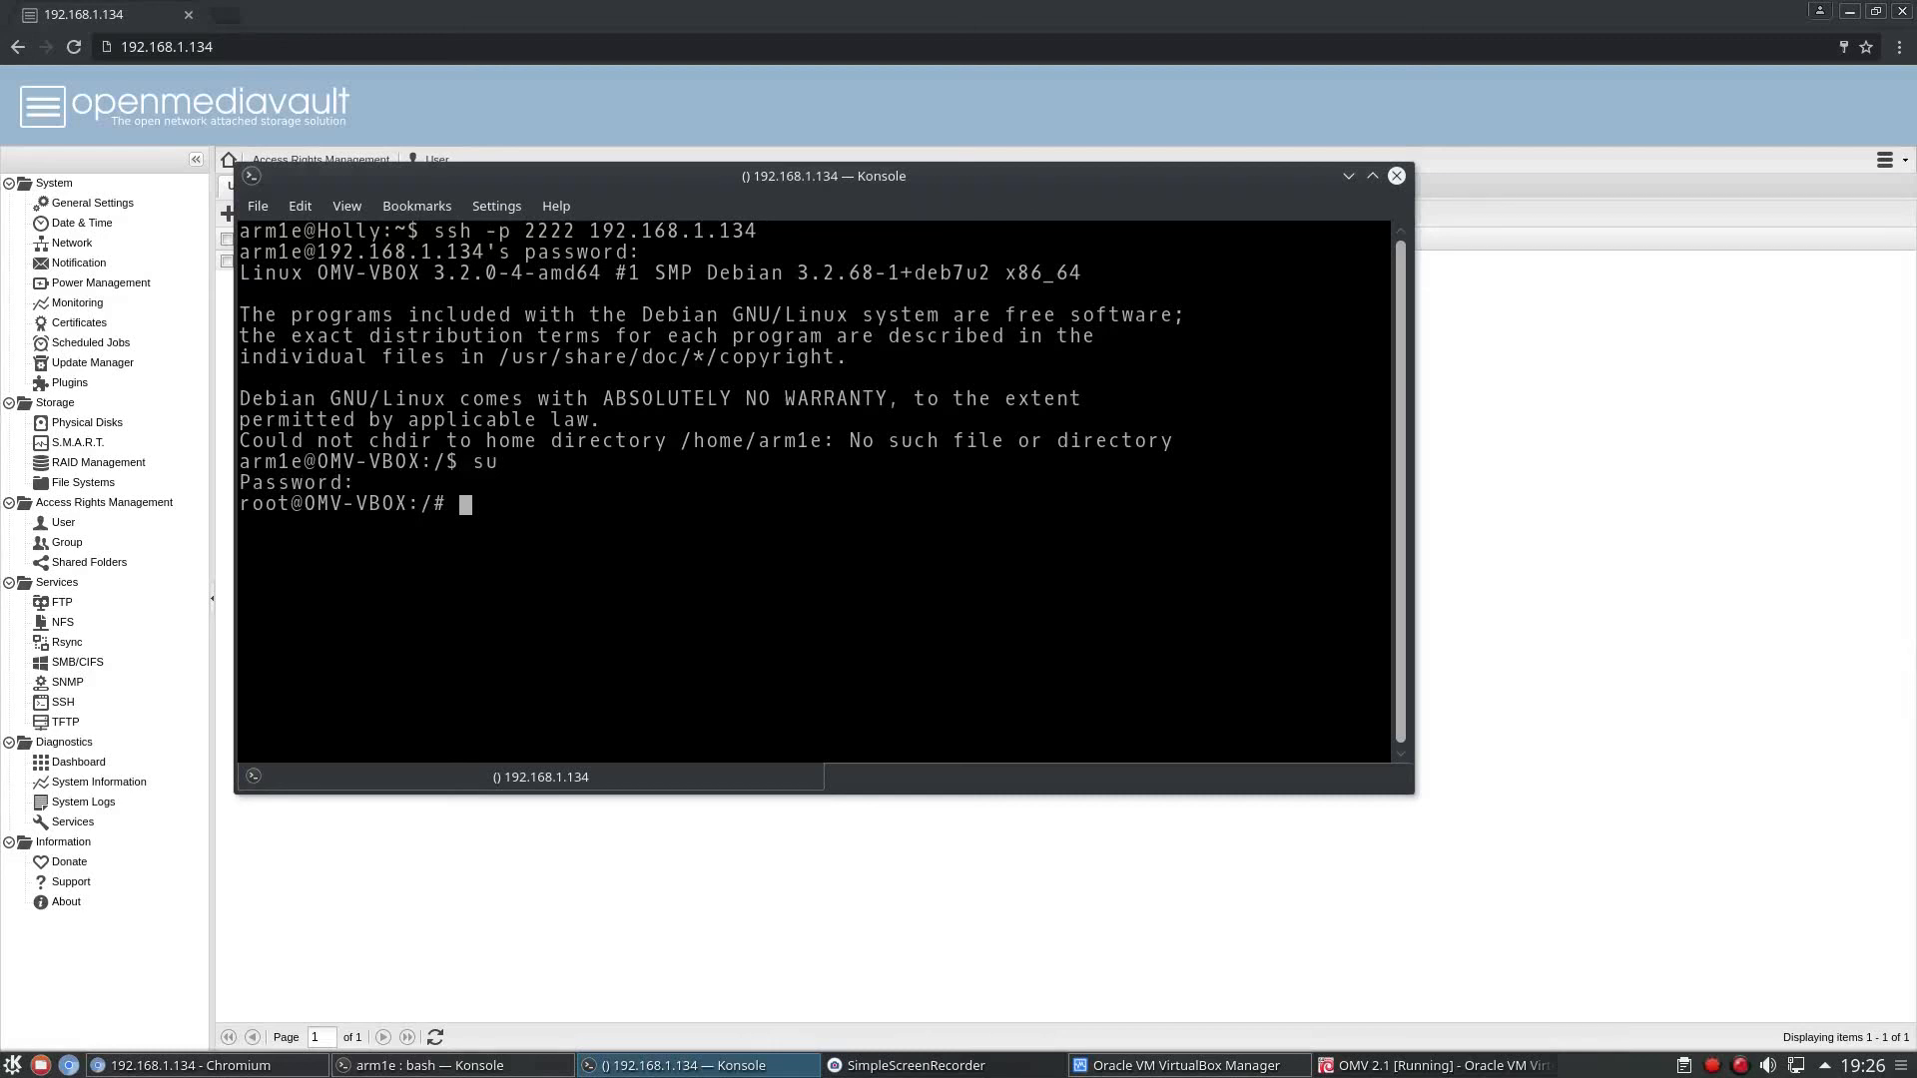
Run the "omv-firstaid" command and look through the options in its First aid menu.
{"action": "type", "text": "omv-firstaid"}
{"action": "key", "text": "Return"}
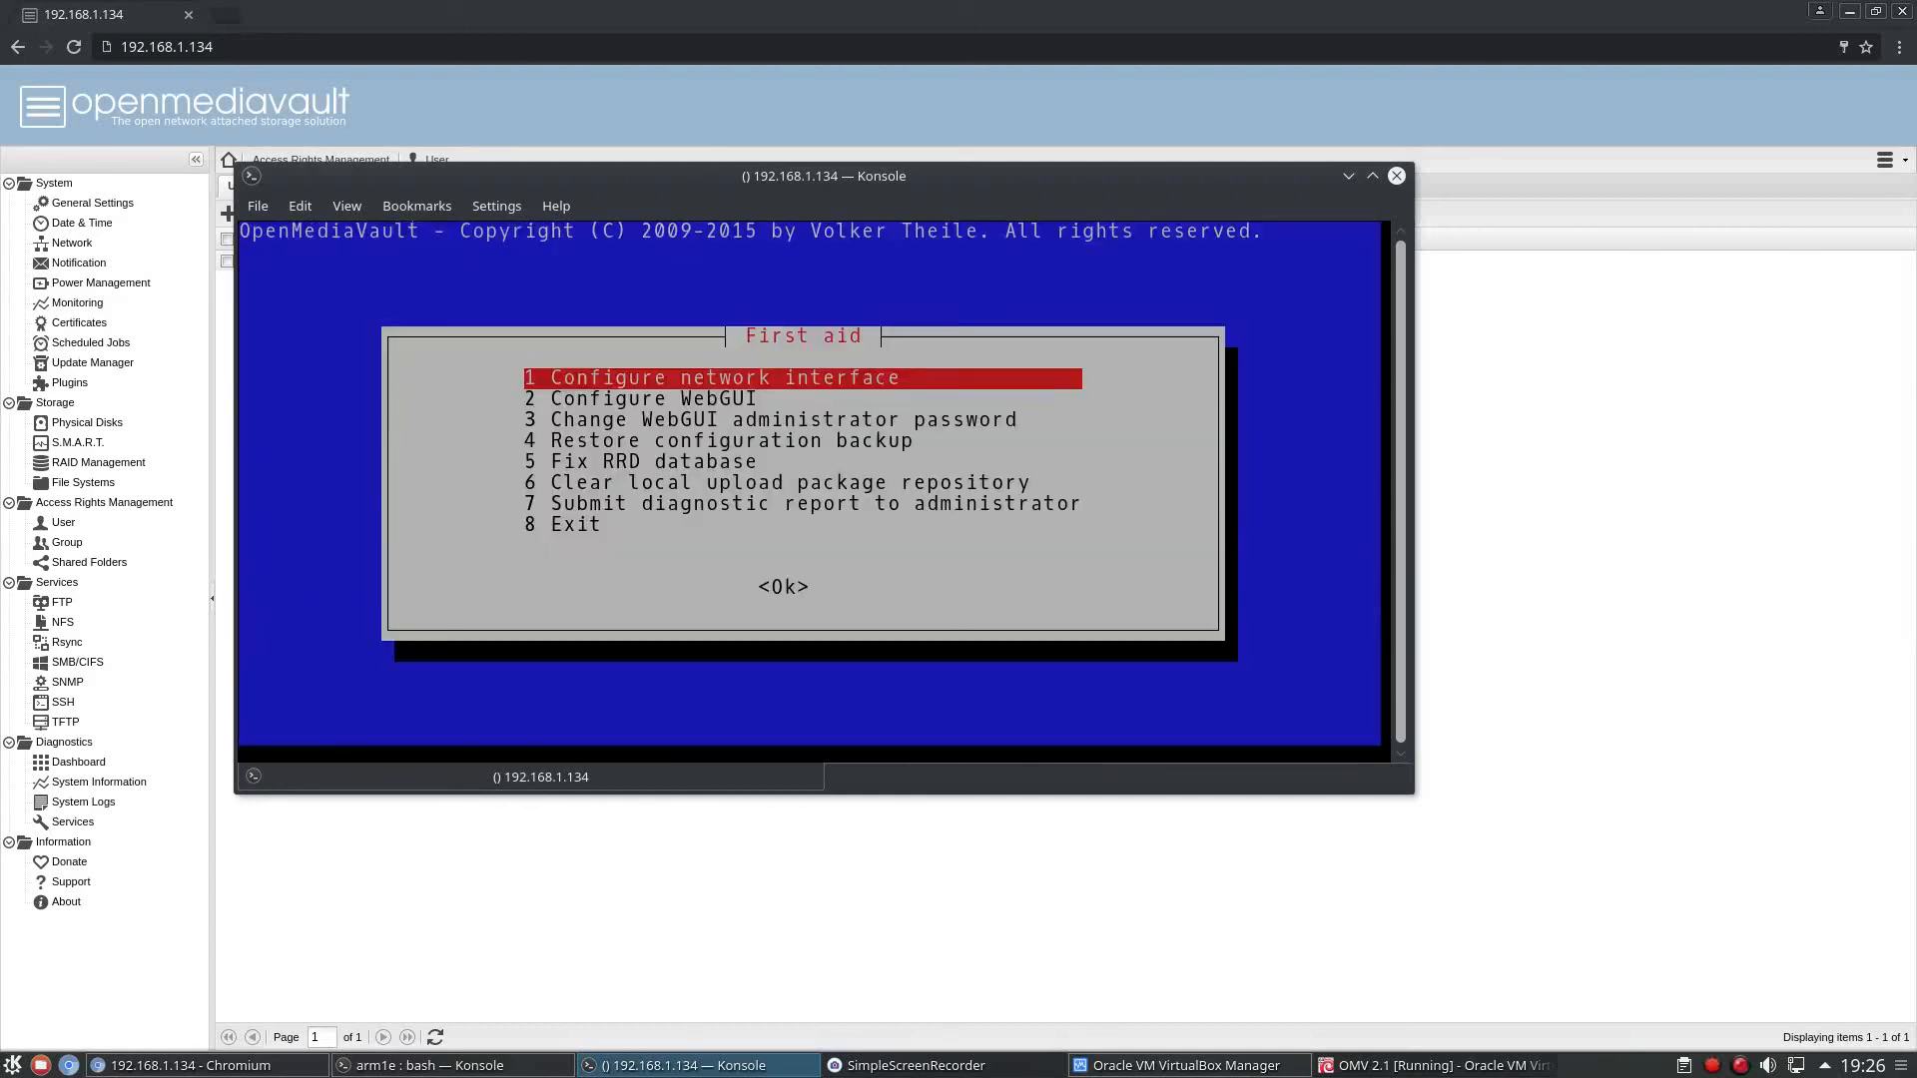
{"action": "key", "text": "Down"}
{"action": "key", "text": "Down"}
{"action": "key", "text": "Down"}
{"action": "key", "text": "Down"}
{"action": "key", "text": "Up"}
{"action": "key", "text": "Up"}
{"action": "key", "text": "Up"}
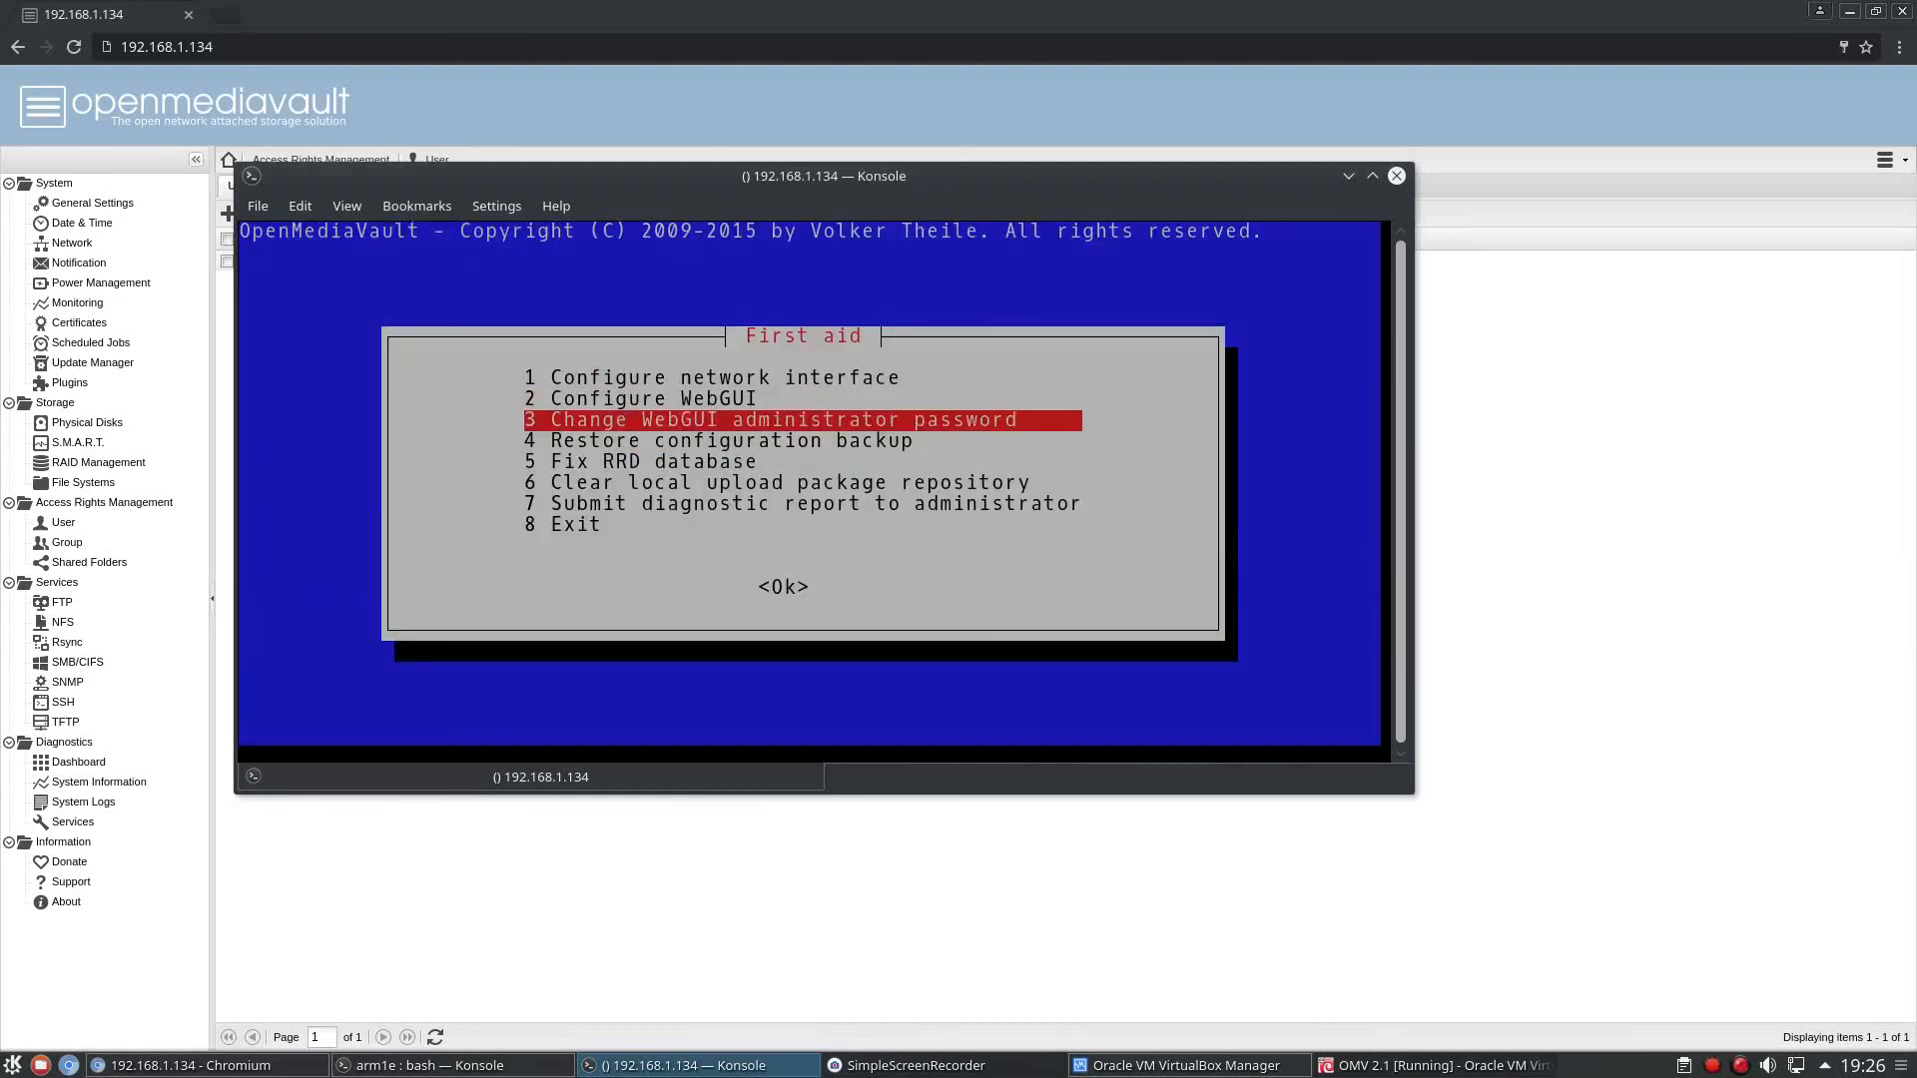
Exit the First aid utility without changing anything and leave the root shell with "exit".
{"action": "key", "text": "Down"}
{"action": "key", "text": "Down"}
{"action": "key", "text": "Down"}
{"action": "key", "text": "Down"}
{"action": "key", "text": "Down"}
{"action": "key", "text": "Down"}
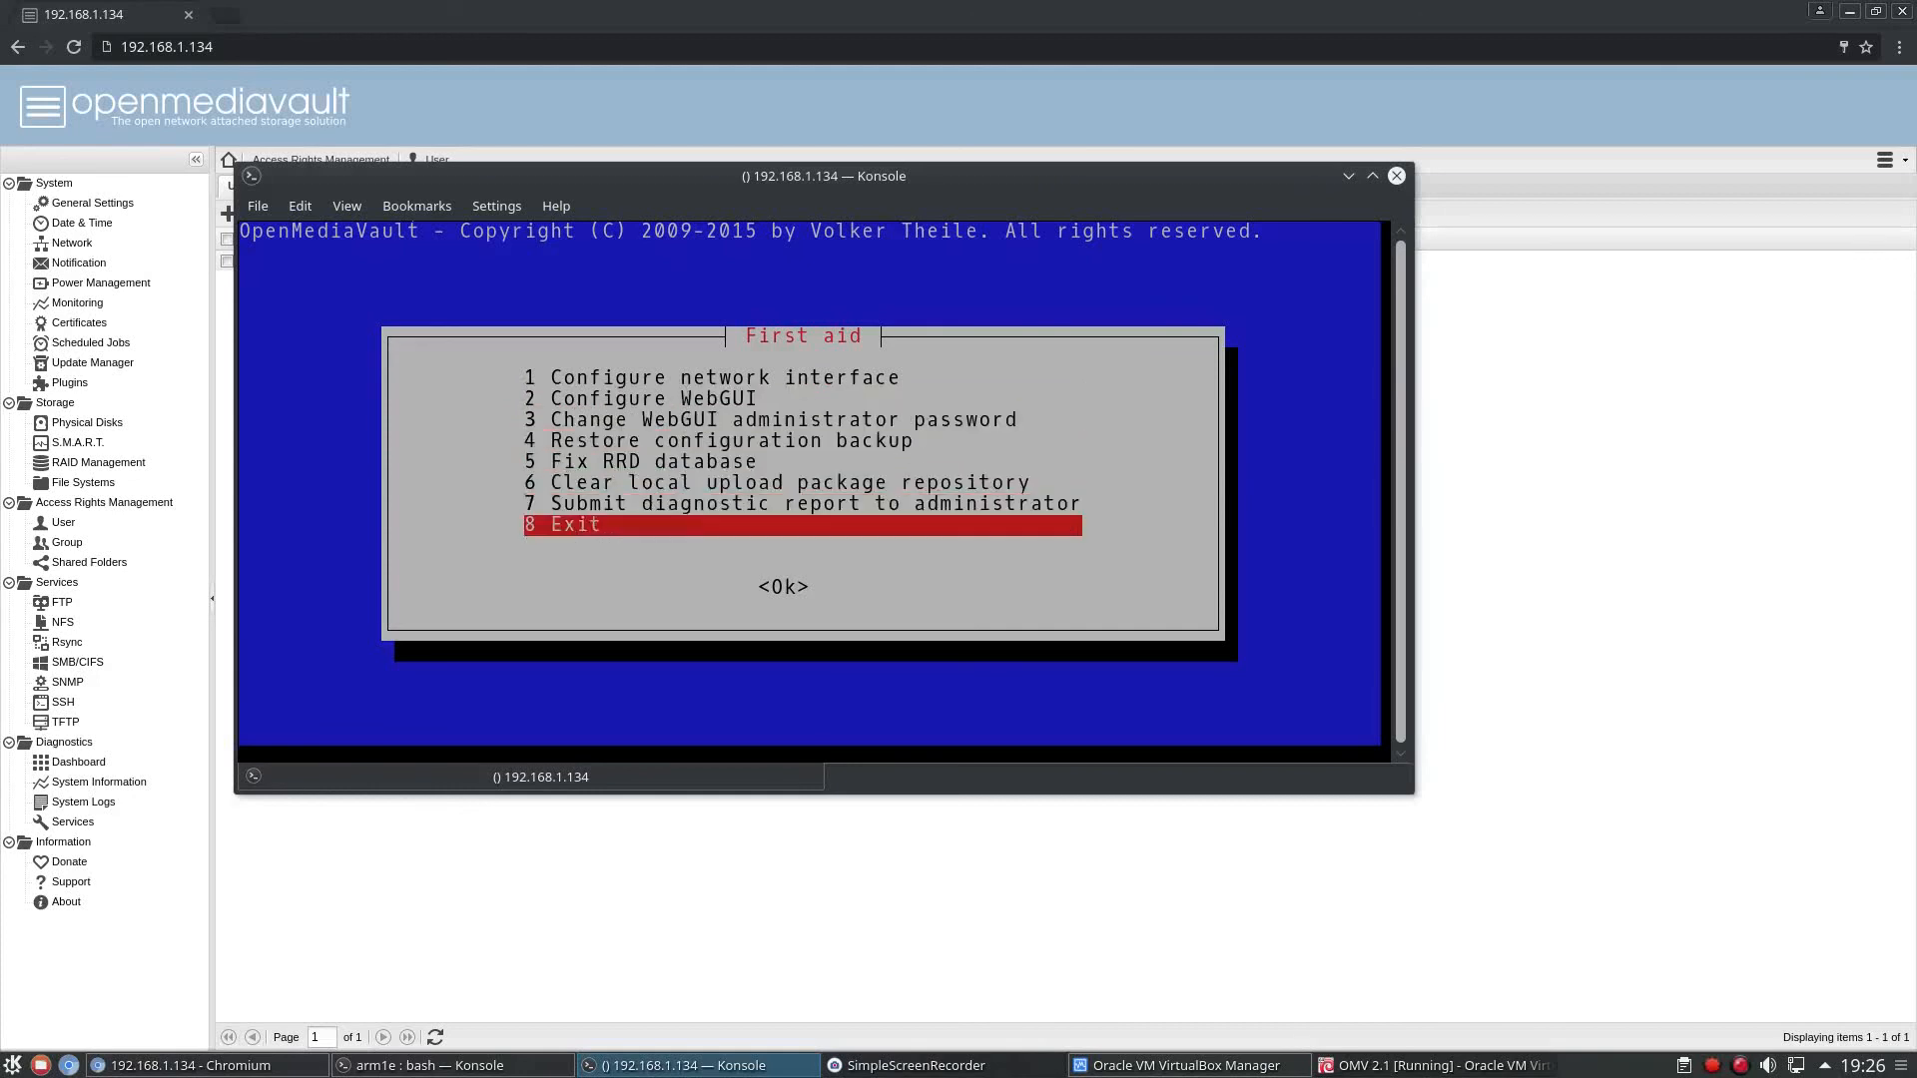
{"action": "key", "text": "Return"}
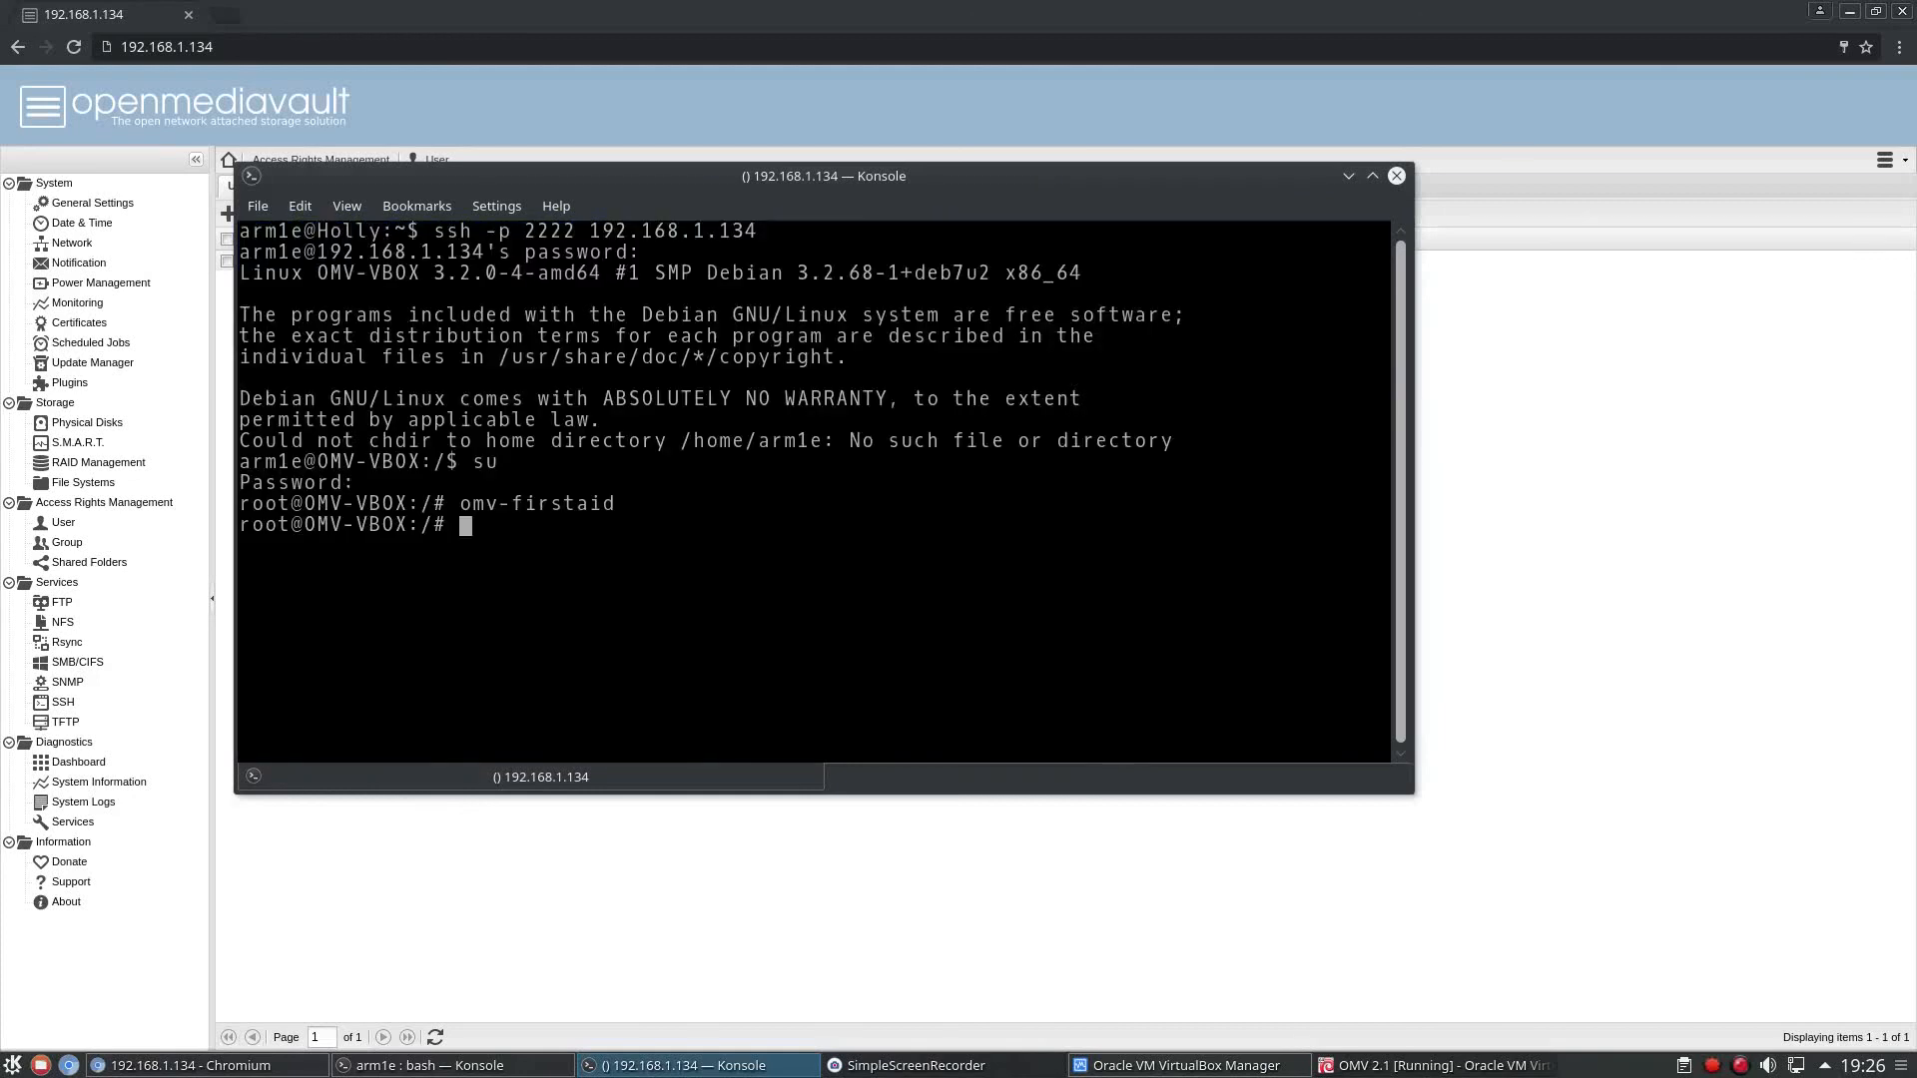
{"action": "type", "text": "exit"}
{"action": "key", "text": "Return"}
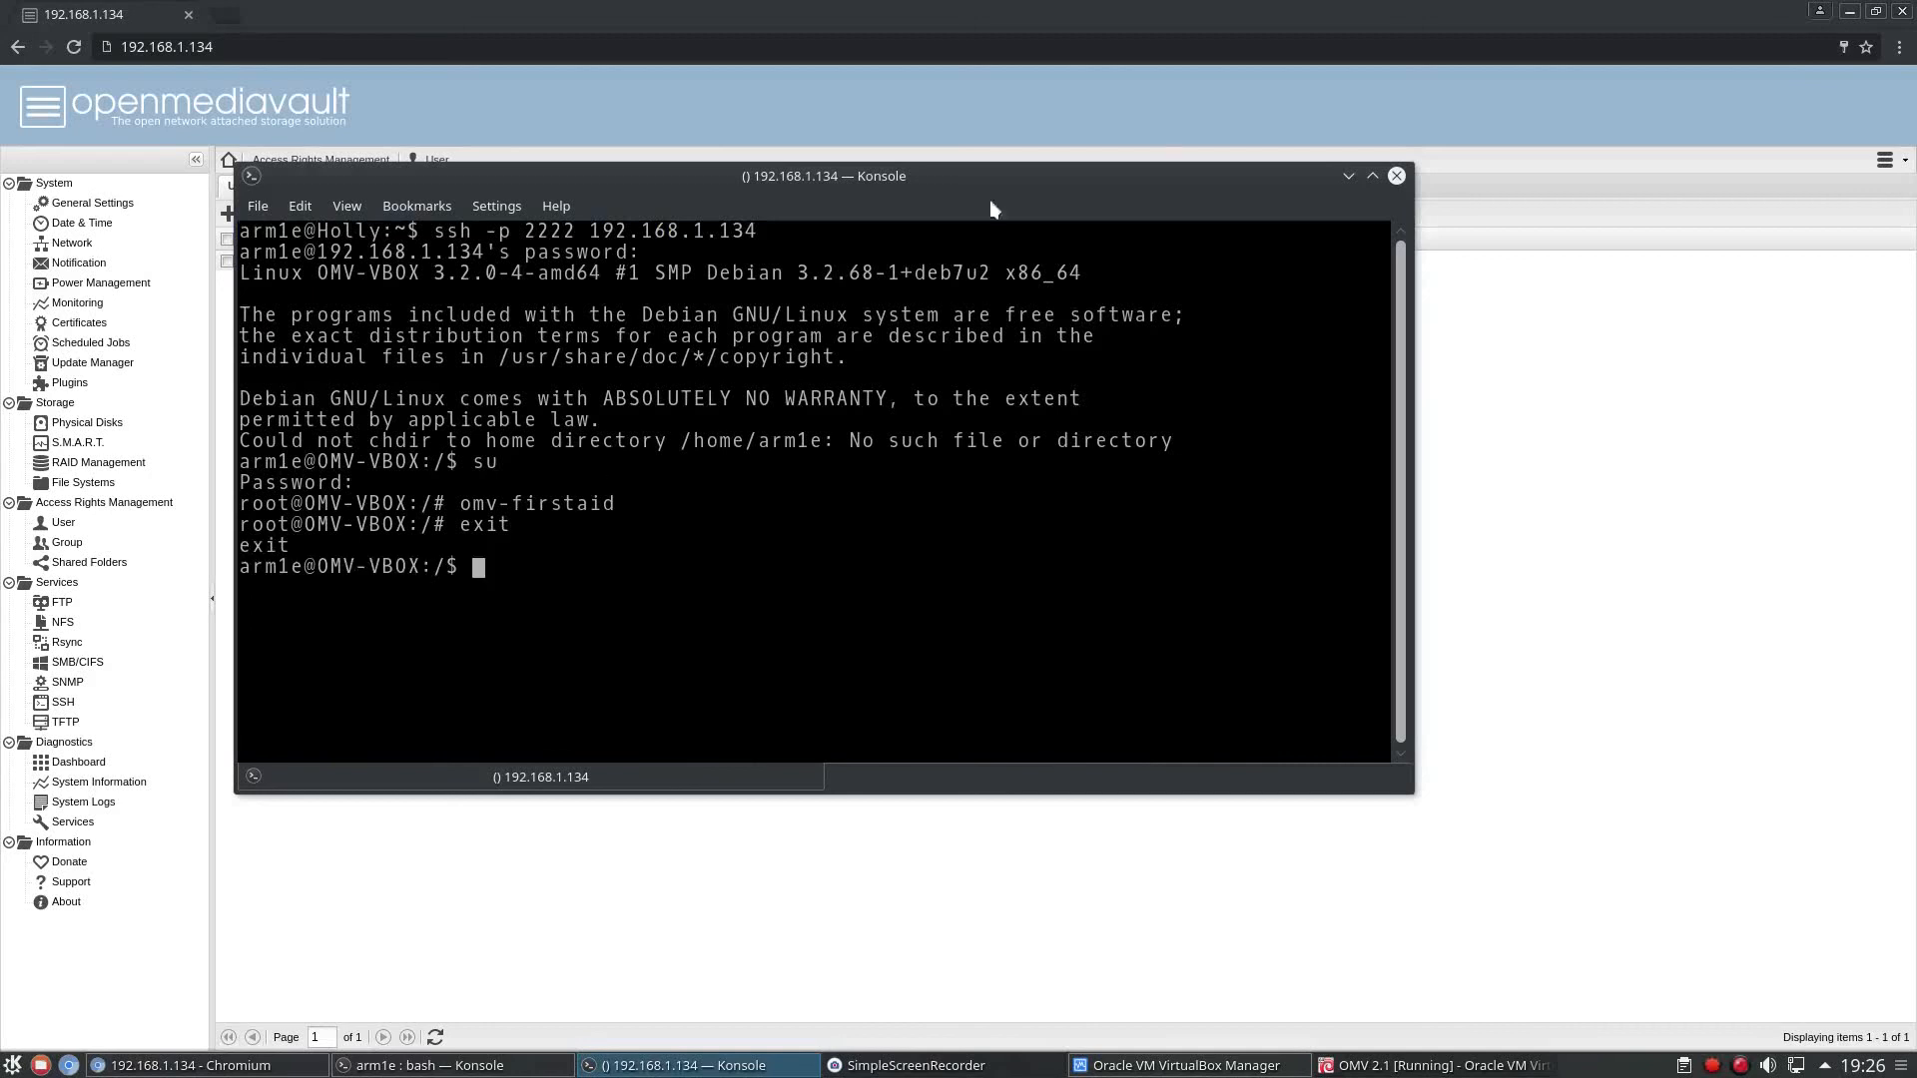
{"action": "left_click_drag", "start_coordinate": [1208, 176], "coordinate": [1192, 146]}
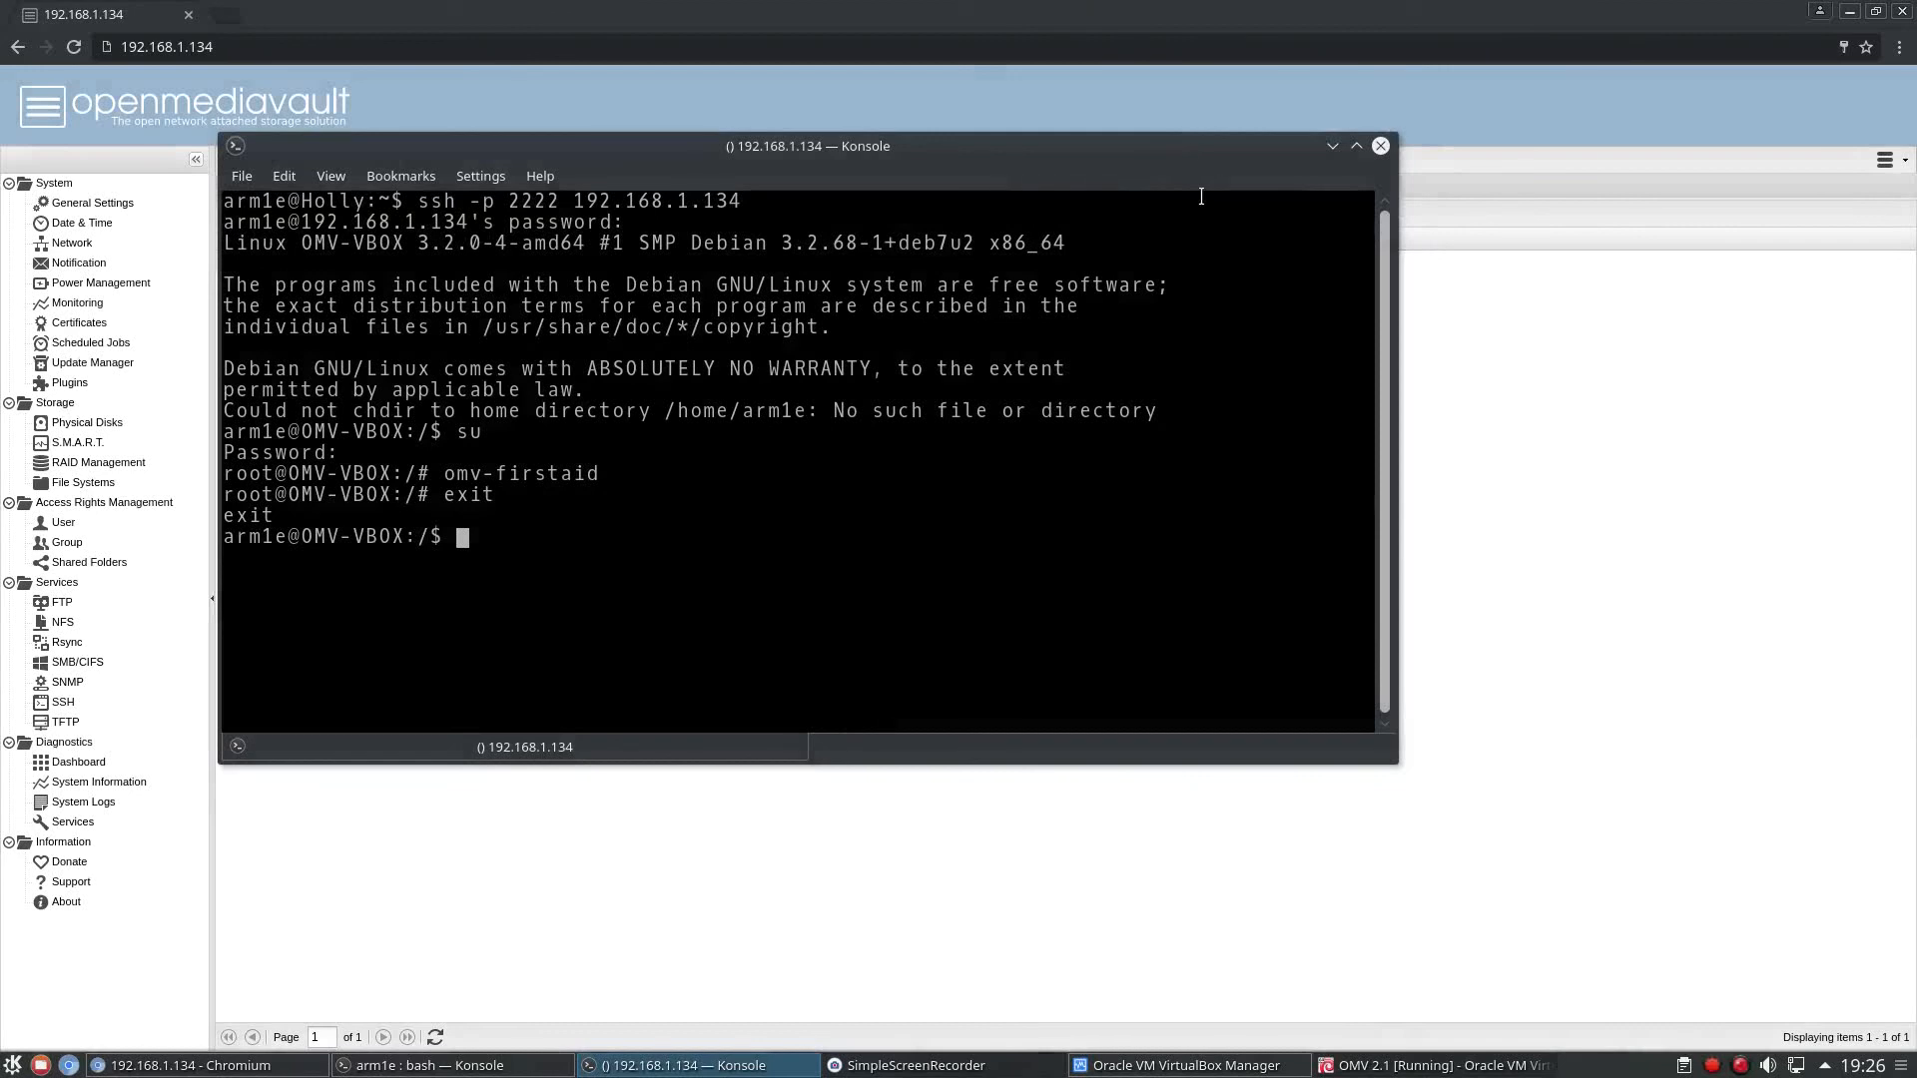
{"action": "left_click_drag", "start_coordinate": [1130, 151], "coordinate": [1377, 244]}
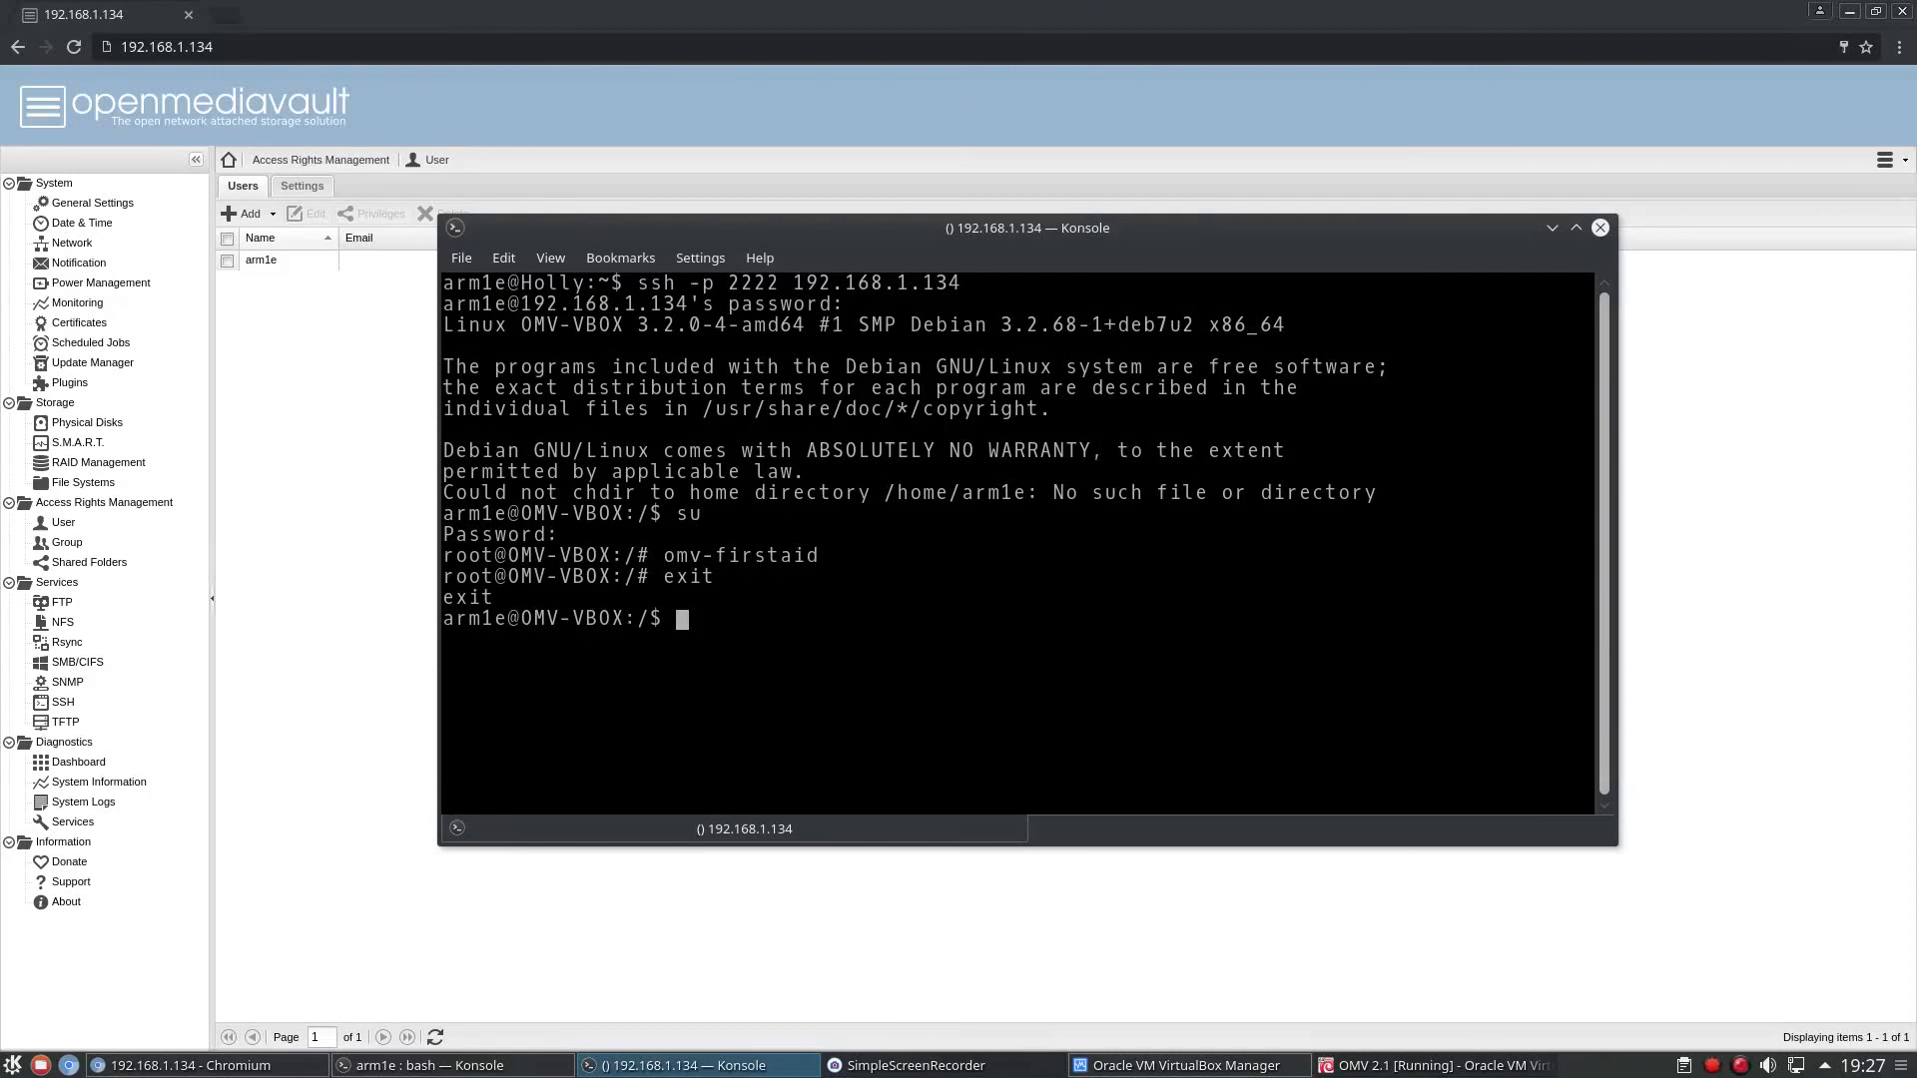
{"action": "left_click_drag", "start_coordinate": [1192, 218], "coordinate": [990, 204]}
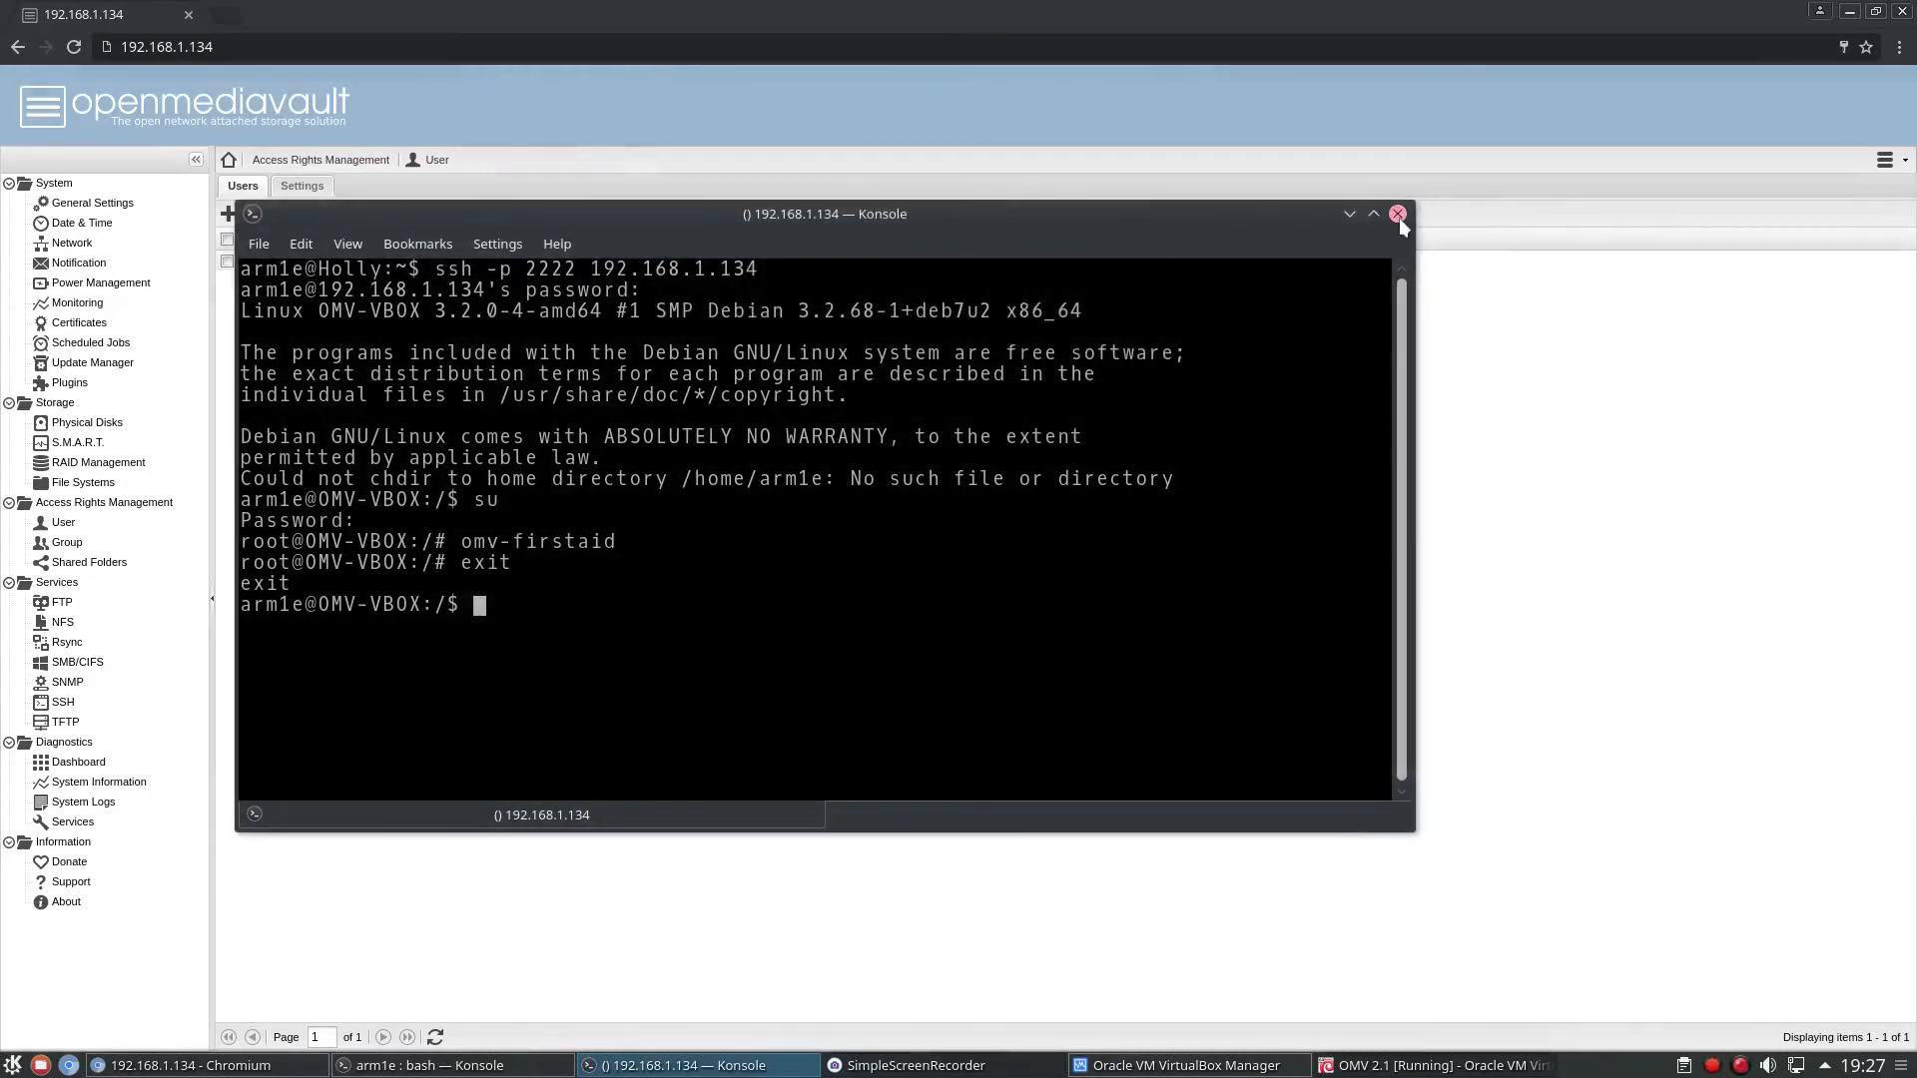